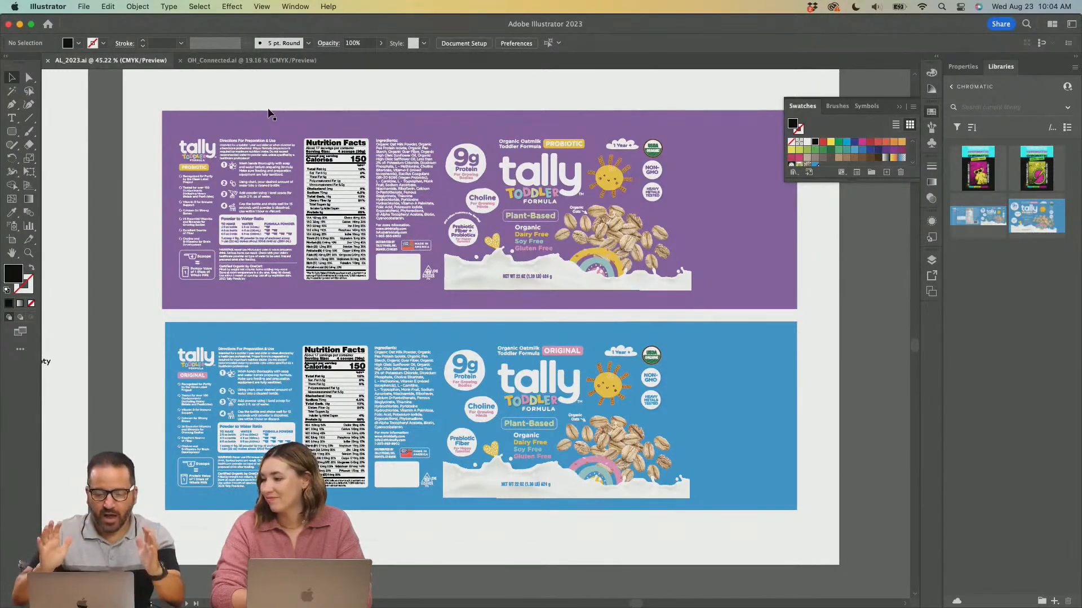
Add the purple Probiotic label artwork to the LIVE DEMO 23 library.
{"action": "left_click_drag", "start_coordinate": [144, 99], "coordinate": [800, 311]}
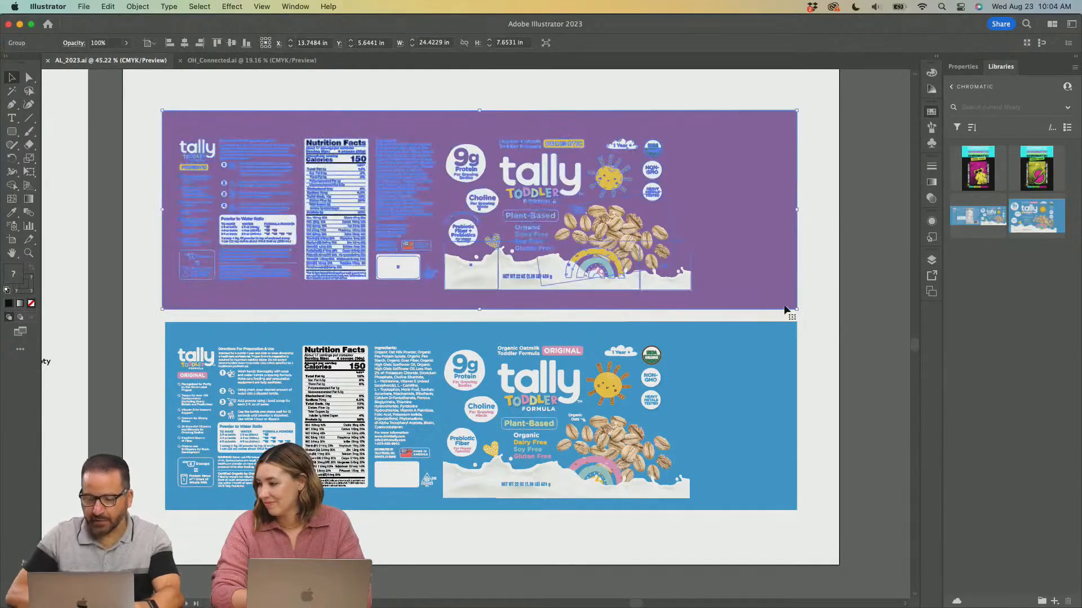
{"action": "left_click", "coordinate": [960, 88]}
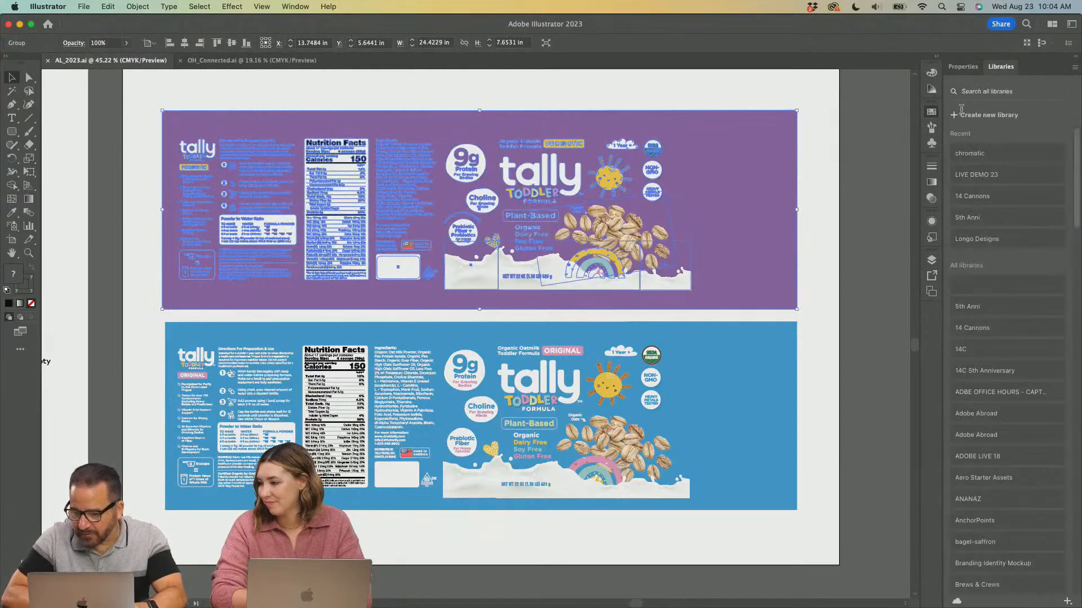
{"action": "left_click", "coordinate": [969, 174]}
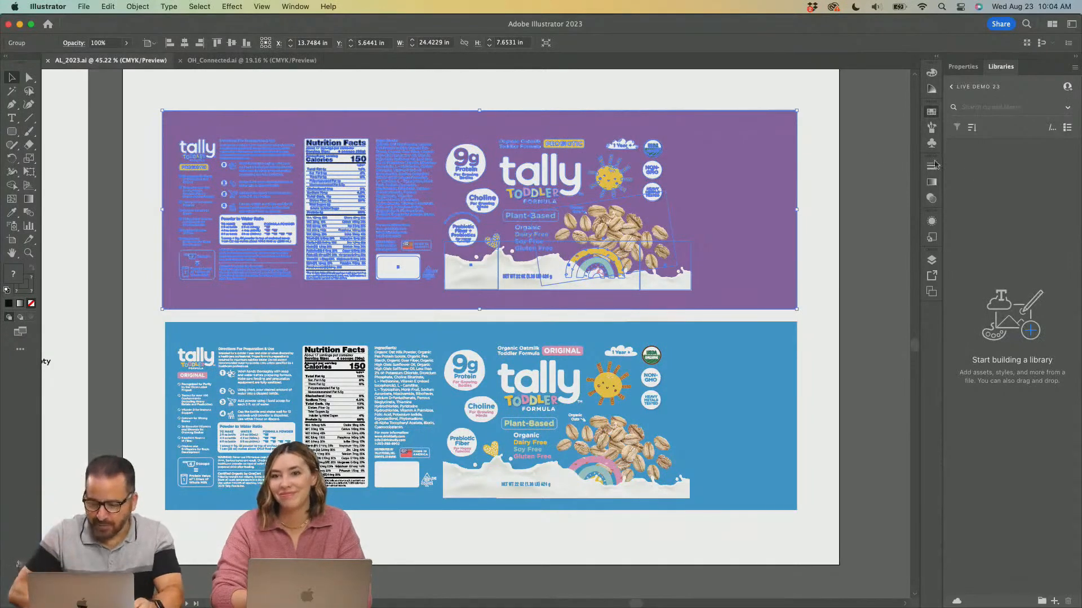
{"action": "right_click", "coordinate": [699, 164]}
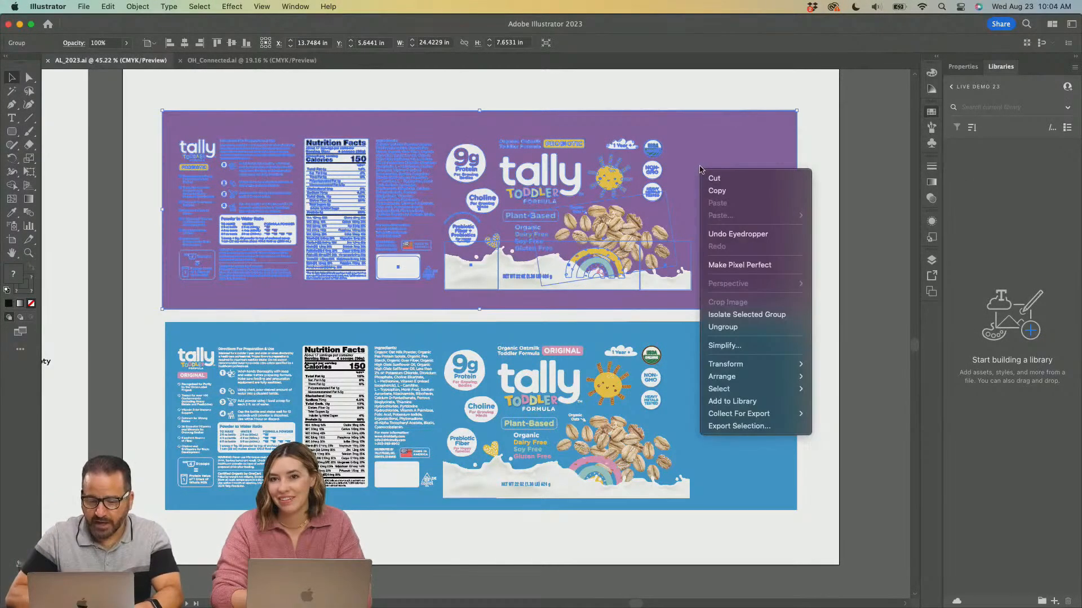
{"action": "left_click", "coordinate": [712, 401]}
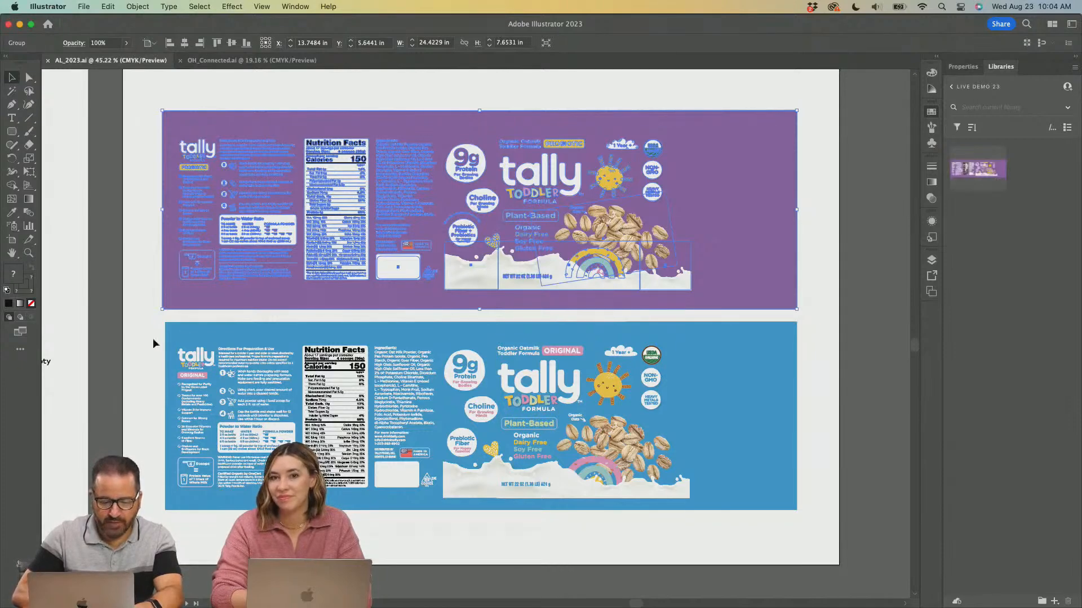
Add the blue Original label artwork to the same library.
{"action": "left_click_drag", "start_coordinate": [151, 323], "coordinate": [815, 511]}
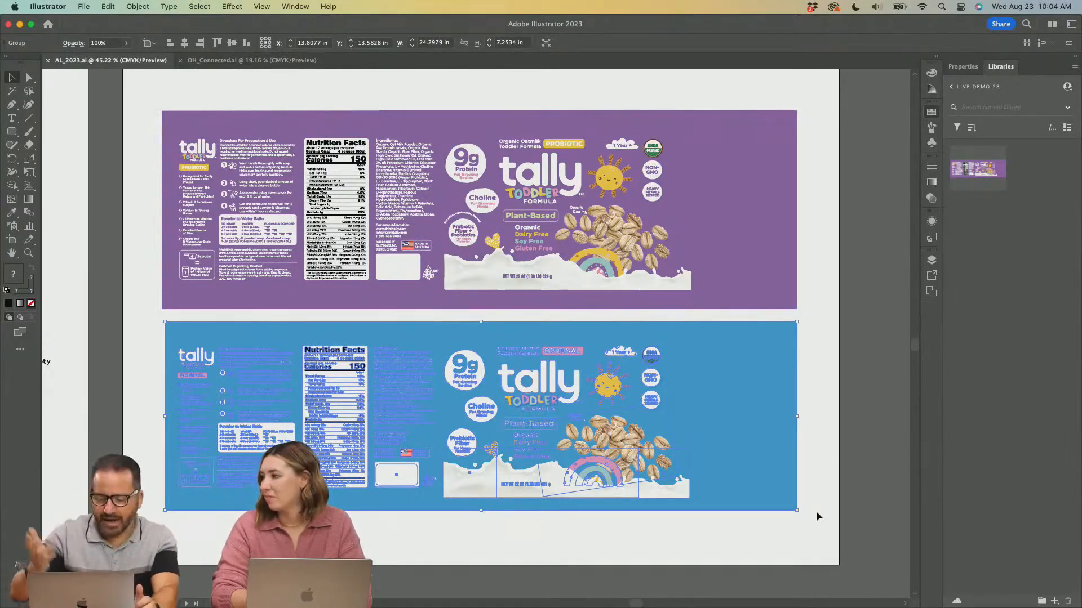
{"action": "right_click", "coordinate": [741, 453]}
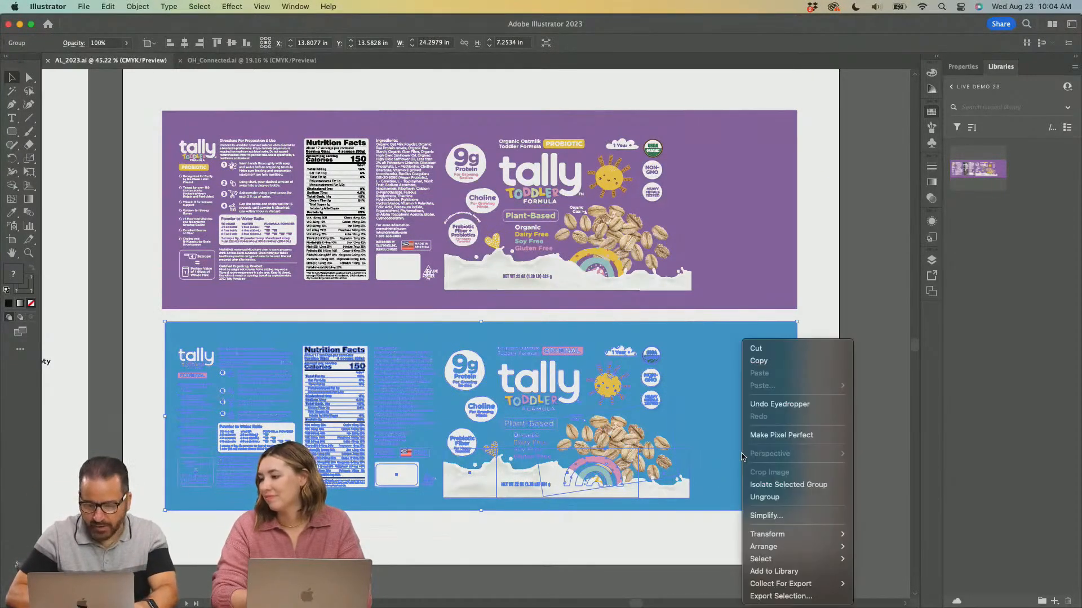
{"action": "left_click", "coordinate": [756, 570]}
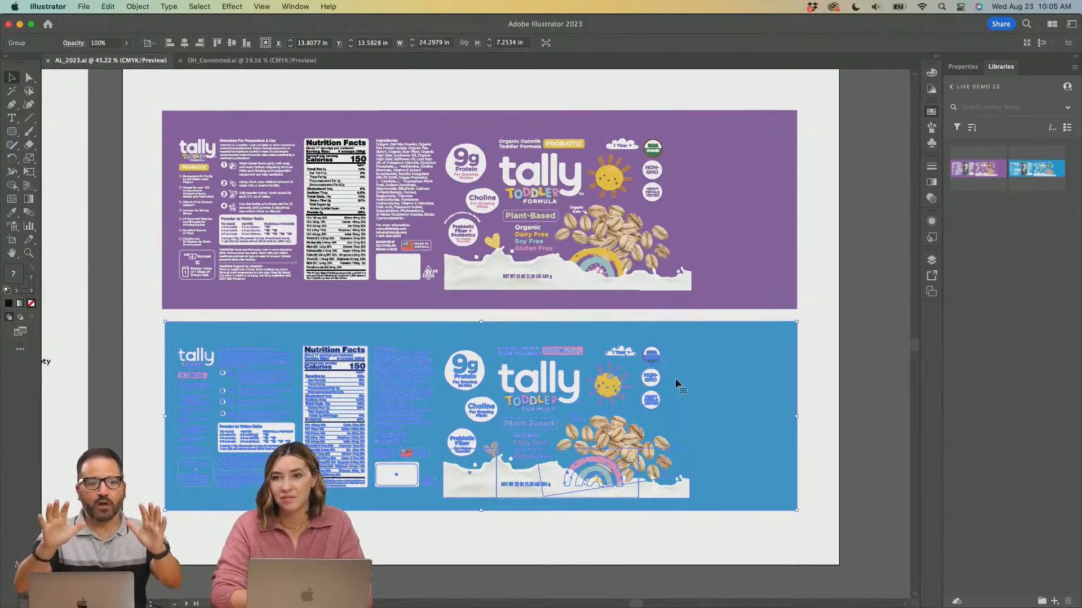
Switch to Adobe Dimension and enlarge the Canisters project window to fill the screen.
{"action": "mouse_move", "coordinate": [586, 606]}
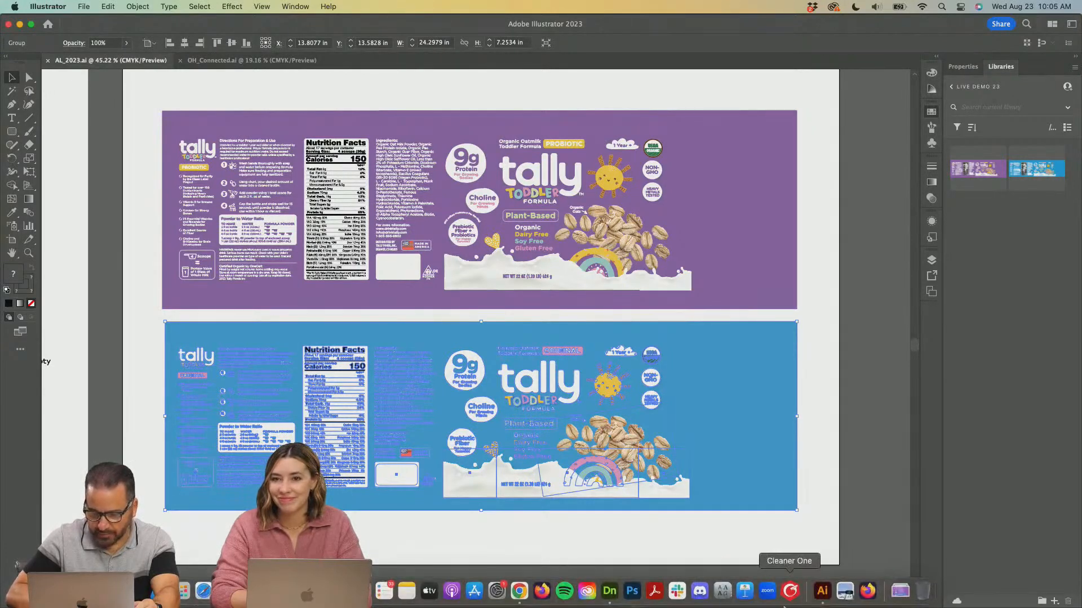
{"action": "left_click", "coordinate": [609, 591]}
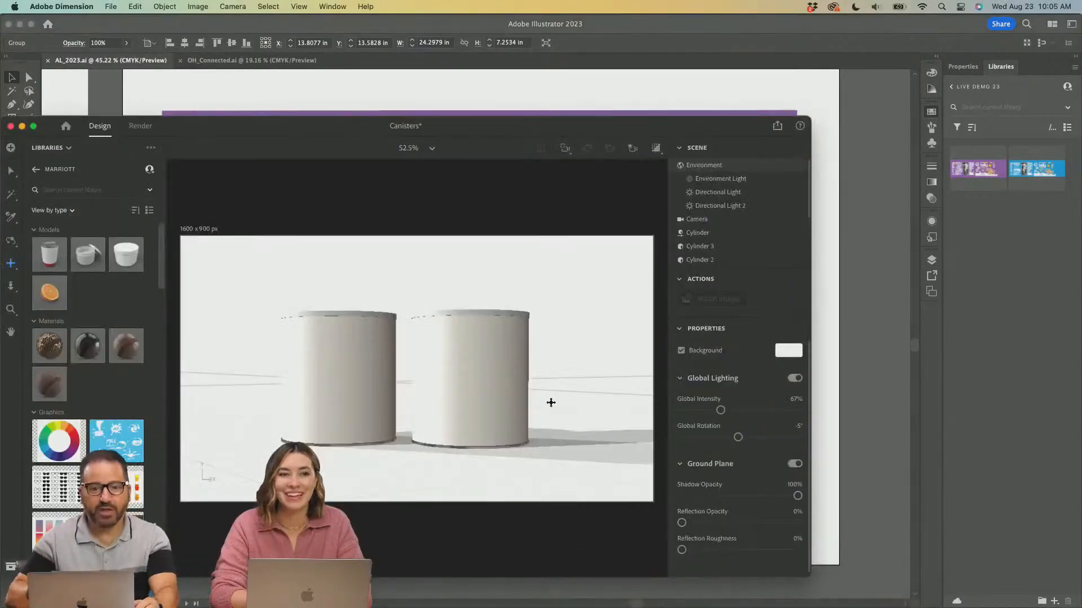
{"action": "left_click_drag", "start_coordinate": [498, 123], "coordinate": [507, 25]}
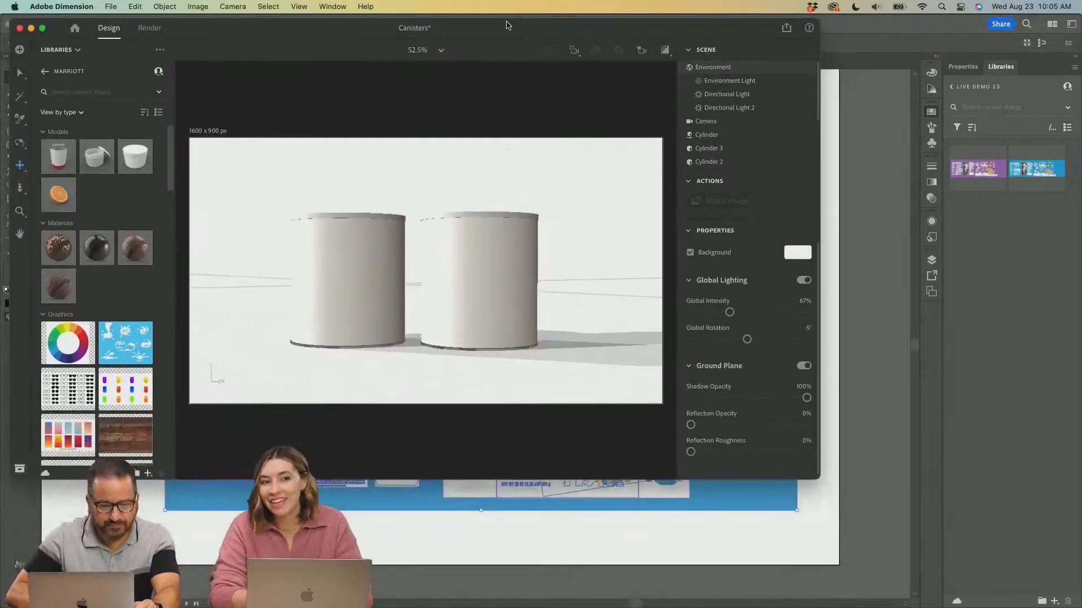
{"action": "left_click_drag", "start_coordinate": [817, 477], "coordinate": [1073, 583]}
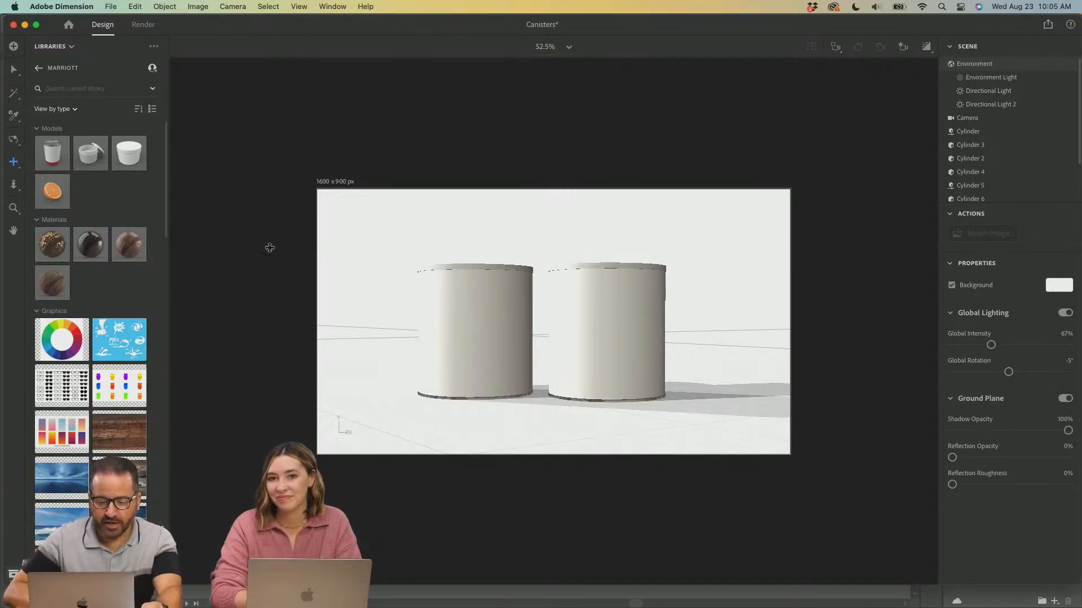
Place the blue label, Artwork 2 from the LIVE DEMO 23 library, as a decal on the left canister.
{"action": "key", "text": "v"}
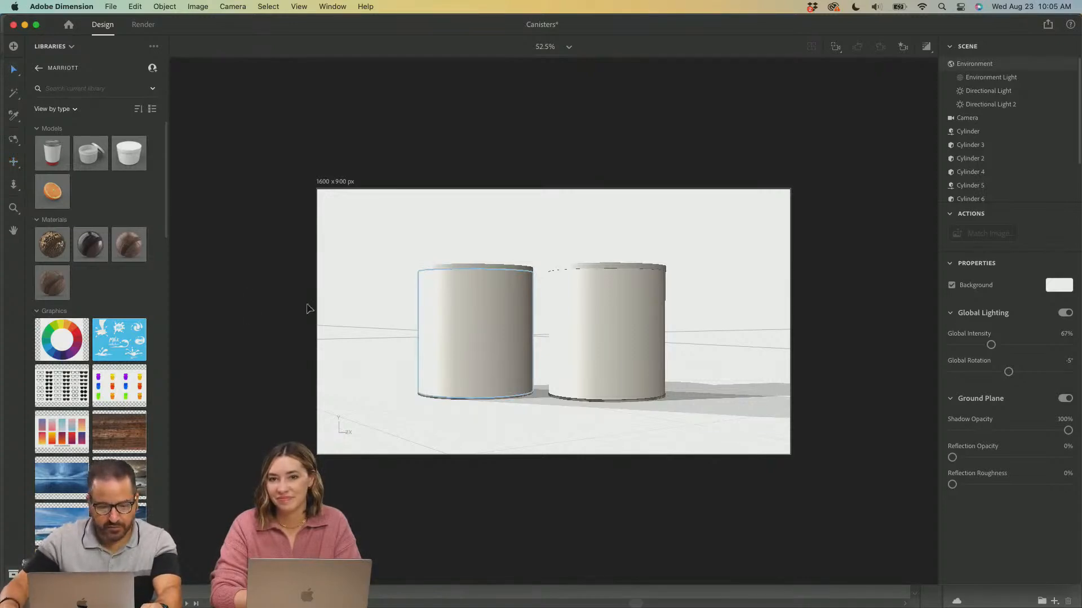
{"action": "left_click", "coordinate": [14, 208]}
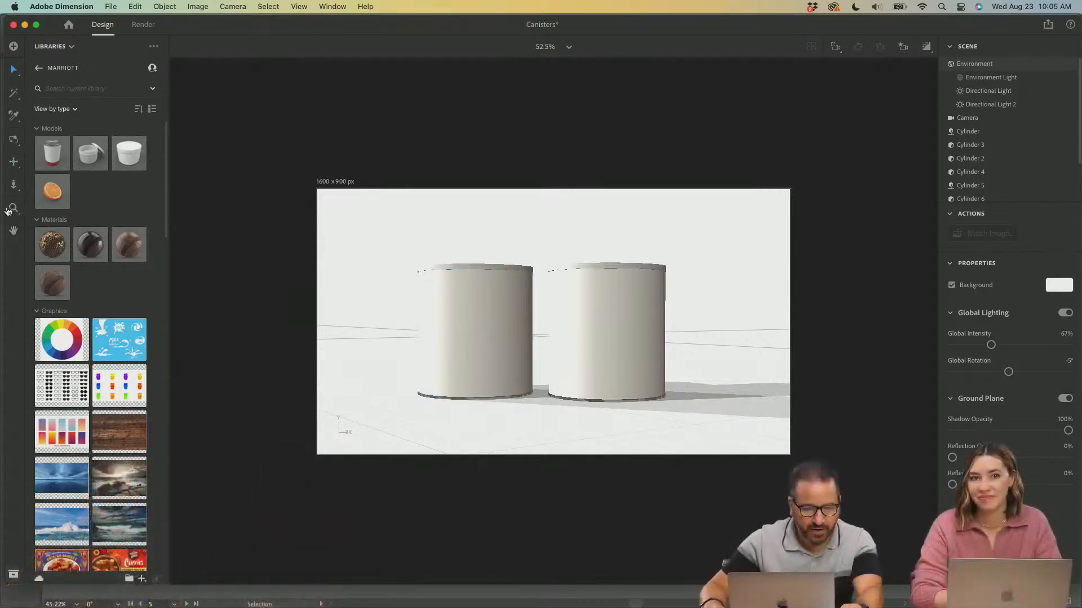
{"action": "left_click_drag", "start_coordinate": [758, 394], "coordinate": [840, 475]}
{"action": "left_click_drag", "start_coordinate": [536, 331], "coordinate": [672, 340]}
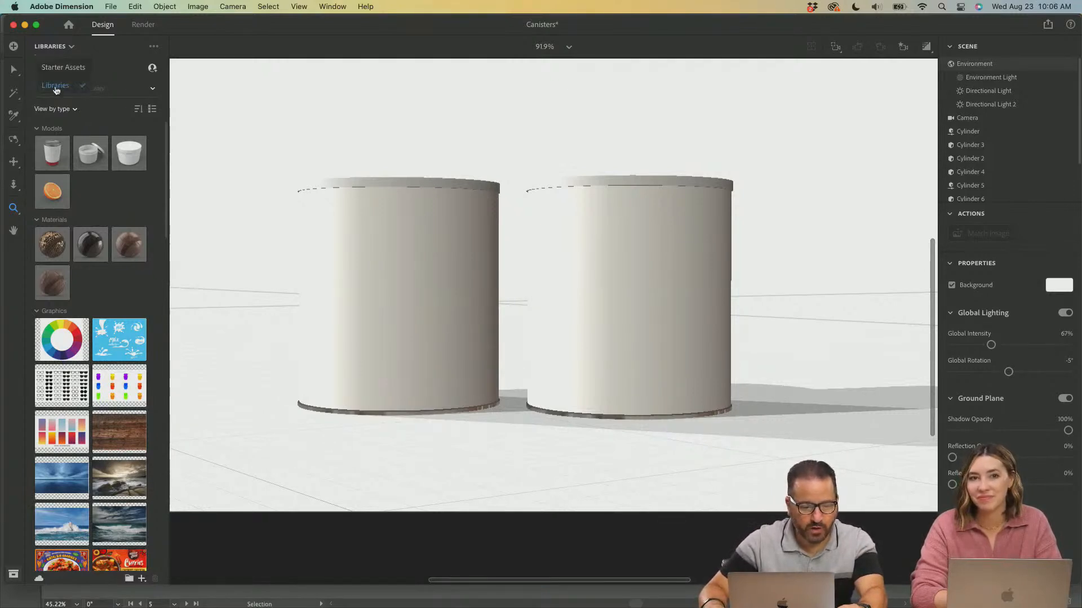
{"action": "left_click", "coordinate": [39, 68]}
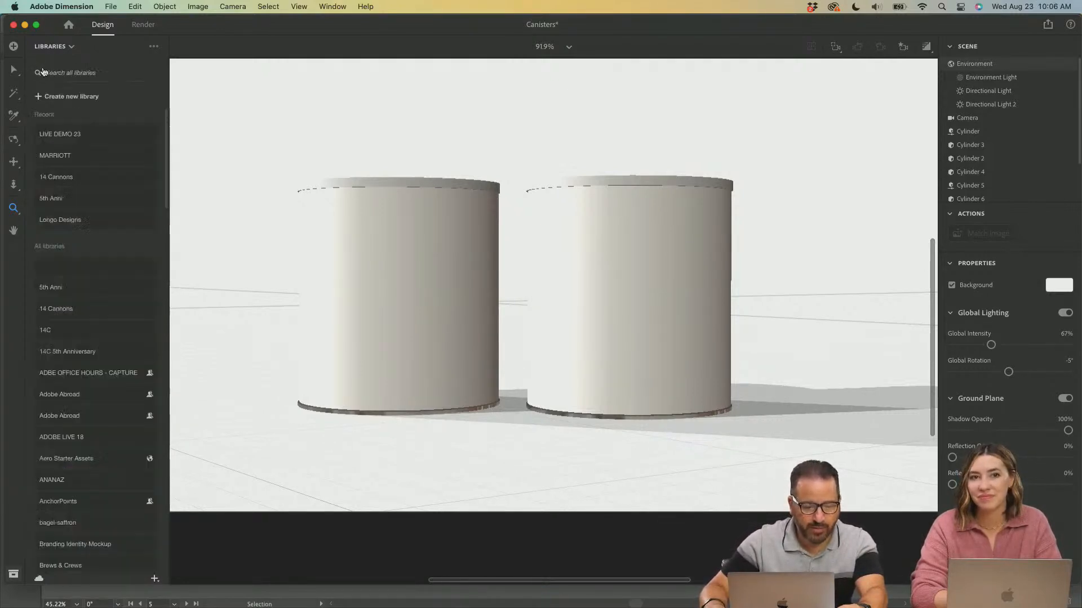
{"action": "left_click", "coordinate": [83, 135]}
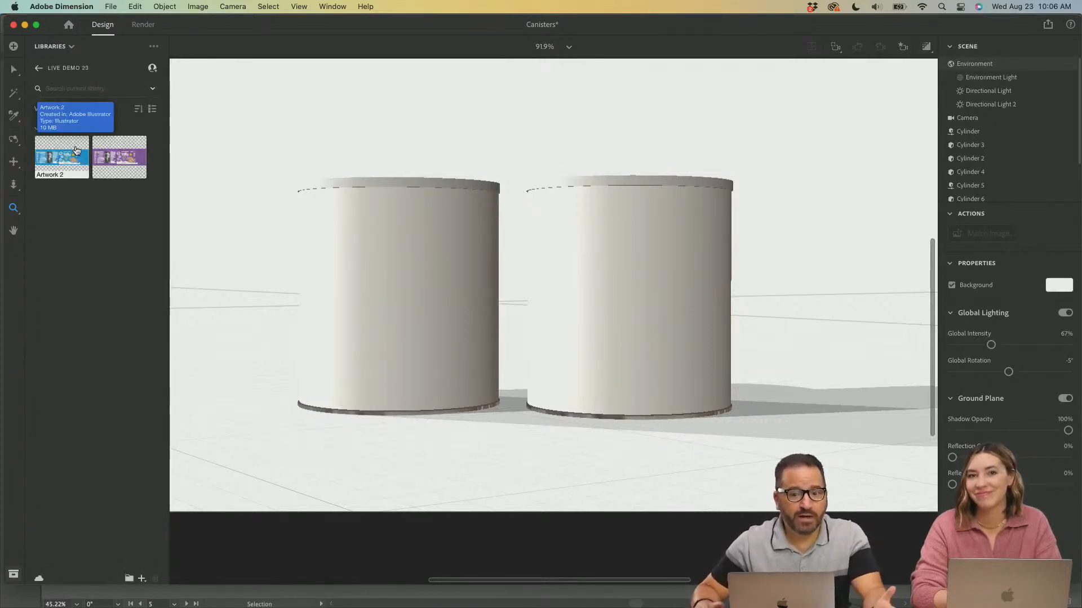
{"action": "left_click_drag", "start_coordinate": [77, 151], "coordinate": [430, 306]}
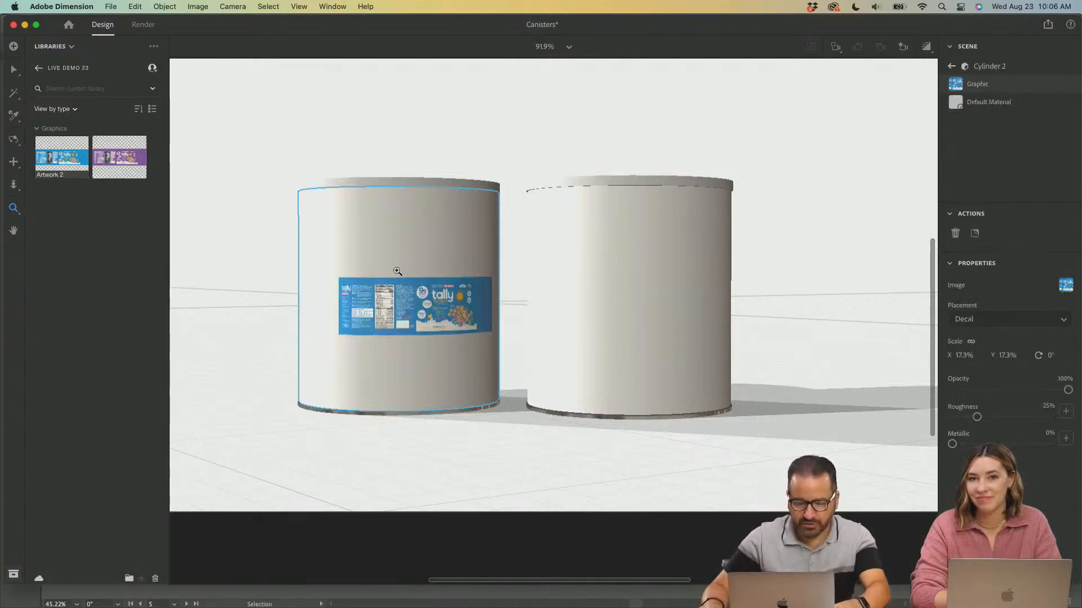
Scale the blue label to about 80% and position it so the tally front panel covers the canister's visible side.
{"action": "left_click", "coordinate": [14, 69]}
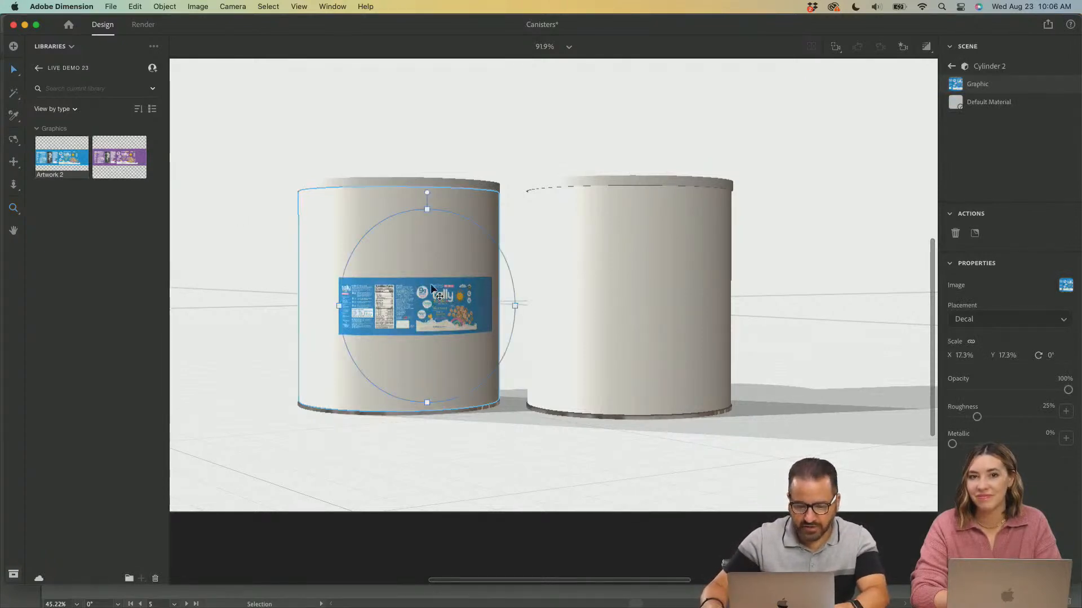
{"action": "left_click_drag", "start_coordinate": [467, 215], "coordinate": [608, 77]}
{"action": "left_click_drag", "start_coordinate": [594, 506], "coordinate": [671, 584]}
{"action": "left_click_drag", "start_coordinate": [408, 257], "coordinate": [314, 237]}
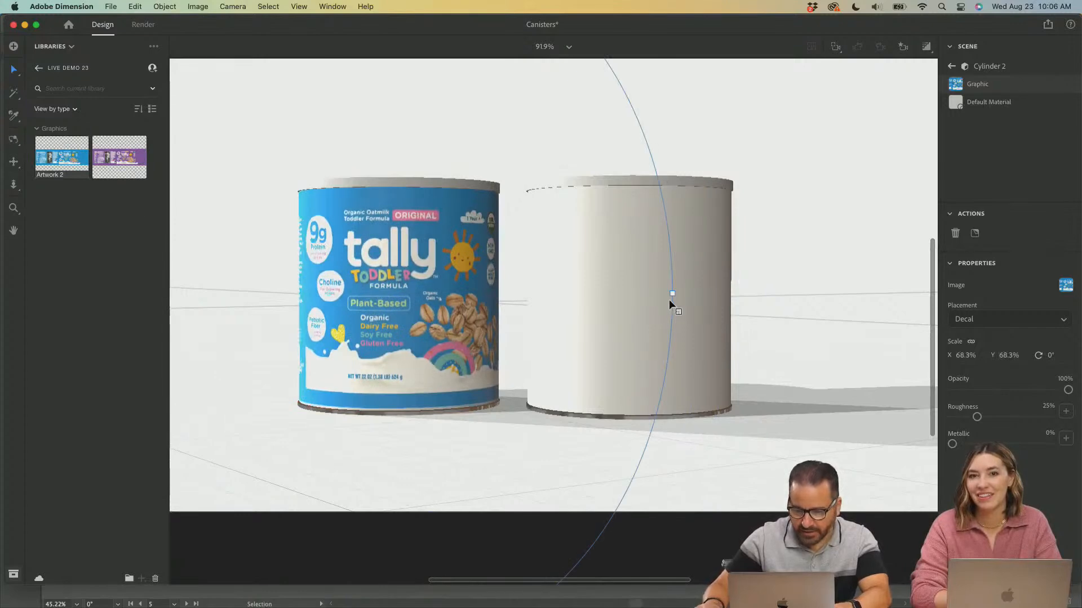
{"action": "left_click_drag", "start_coordinate": [671, 295], "coordinate": [730, 293]}
{"action": "left_click_drag", "start_coordinate": [396, 262], "coordinate": [383, 262]}
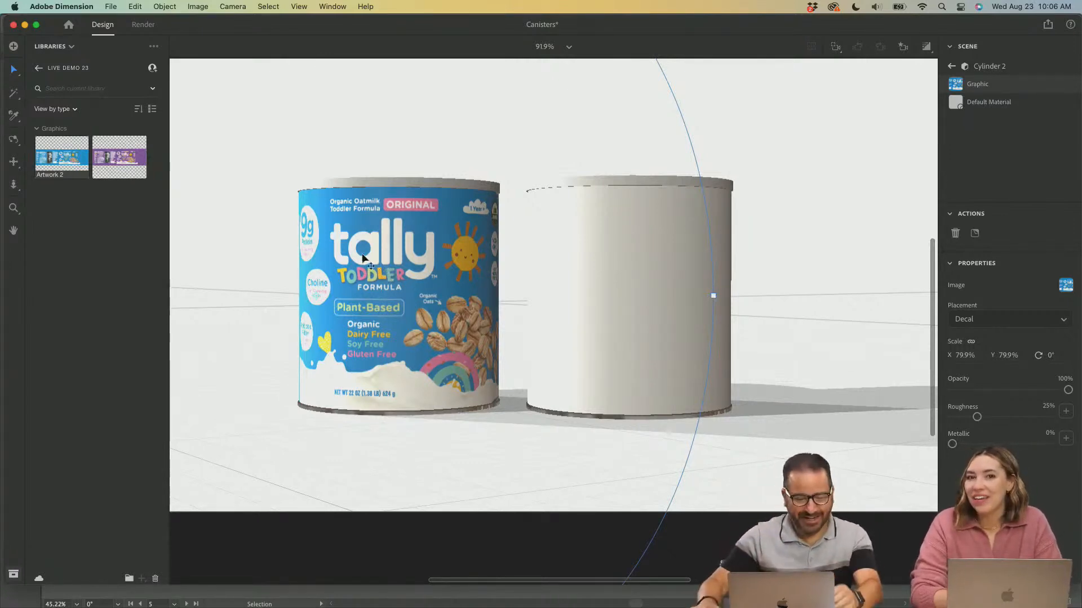
{"action": "left_click", "coordinate": [197, 97]}
Place the purple label, Artwork 1, on the right canister, scale it to about 72% and bring its front panel into view.
{"action": "mouse_move", "coordinate": [120, 158]}
{"action": "left_mouse_down"}
{"action": "mouse_move", "coordinate": [594, 232]}
{"action": "mouse_move", "coordinate": [627, 308]}
{"action": "left_mouse_up"}
{"action": "left_click_drag", "start_coordinate": [707, 263], "coordinate": [876, 112]}
{"action": "left_click_drag", "start_coordinate": [644, 275], "coordinate": [562, 258]}
{"action": "left_click_drag", "start_coordinate": [845, 424], "coordinate": [890, 435]}
{"action": "left_click_drag", "start_coordinate": [703, 307], "coordinate": [730, 338]}
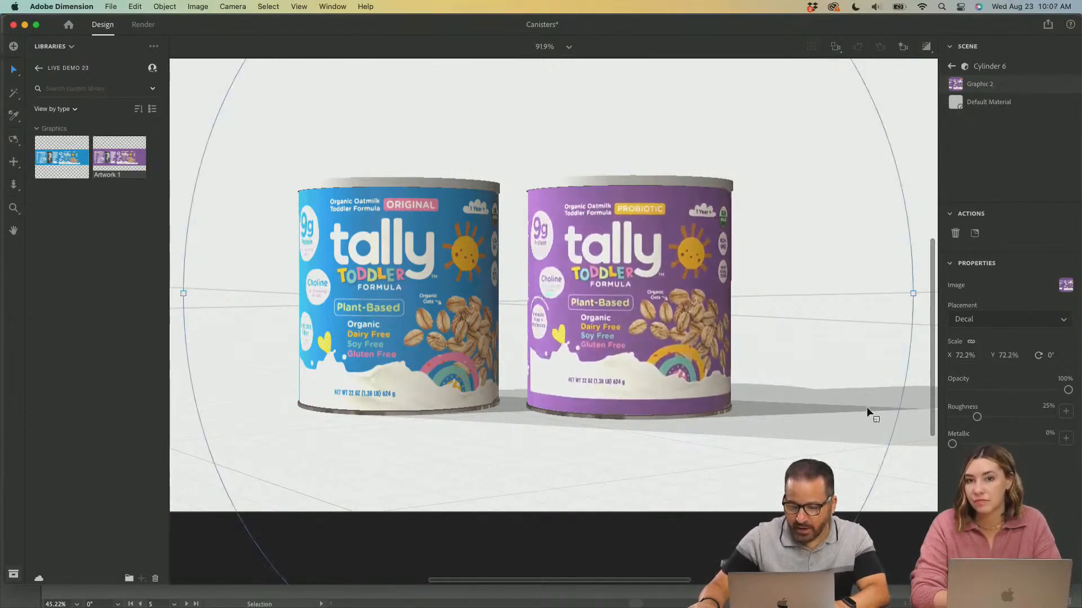
Enlarge the purple label to about 84% so it covers the right canister, and orbit the camera slightly around both cans.
{"action": "left_click_drag", "start_coordinate": [891, 433], "coordinate": [953, 464]}
{"action": "left_click_drag", "start_coordinate": [677, 346], "coordinate": [665, 350]}
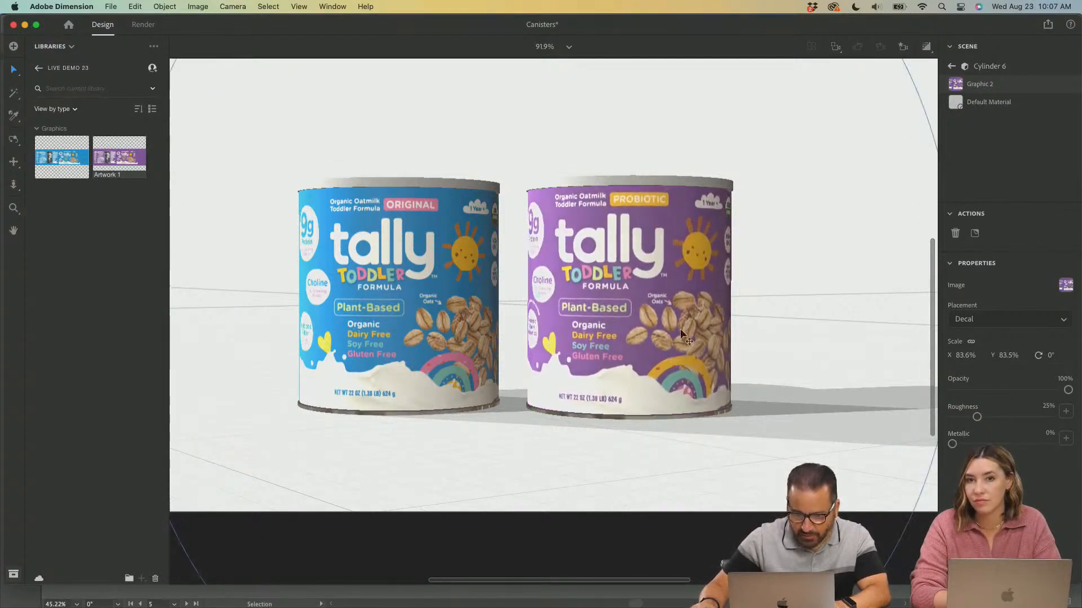
{"action": "left_click_drag", "start_coordinate": [909, 524], "coordinate": [910, 526]}
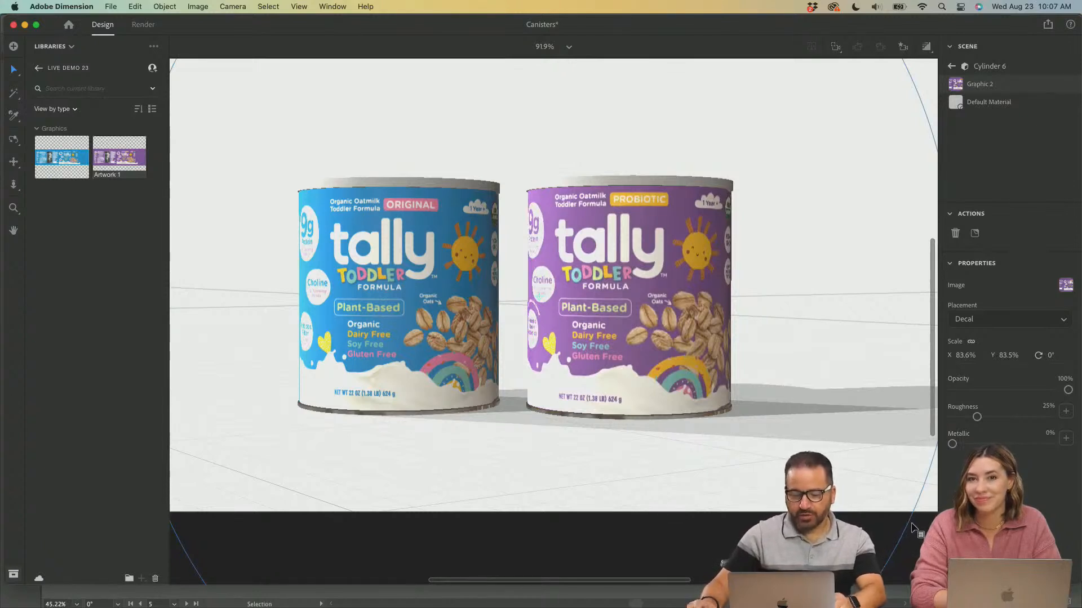
{"action": "left_click", "coordinate": [14, 138]}
{"action": "left_click_drag", "start_coordinate": [434, 326], "coordinate": [439, 326]}
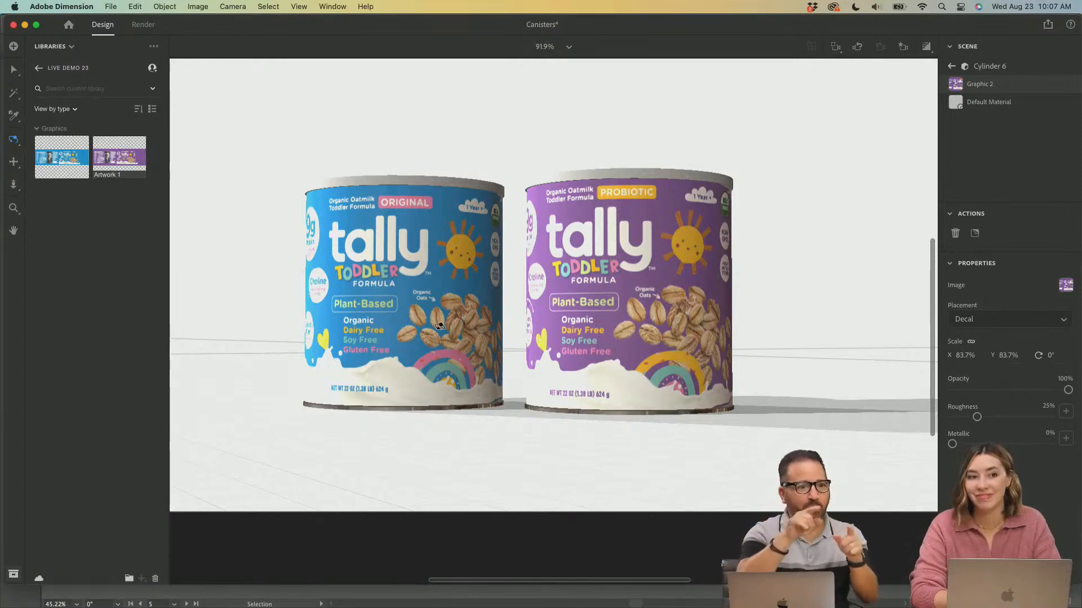
Switch to Adobe Express in Chrome and create a new custom-size project of 1600 x 900 px.
{"action": "mouse_move", "coordinate": [398, 606]}
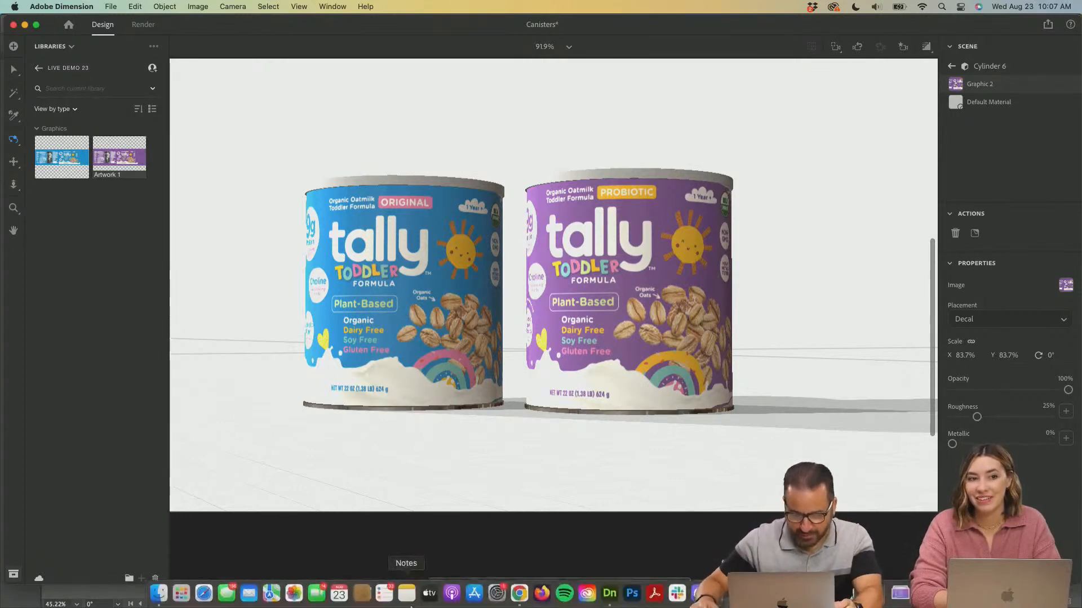
{"action": "left_click", "coordinate": [519, 591]}
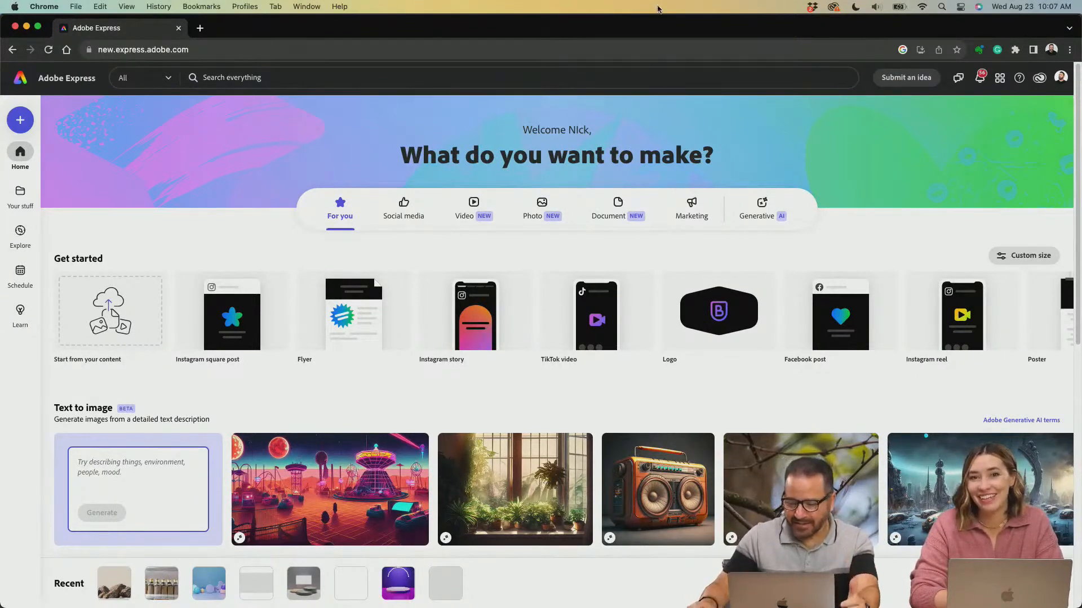
{"action": "left_click", "coordinate": [1034, 257]}
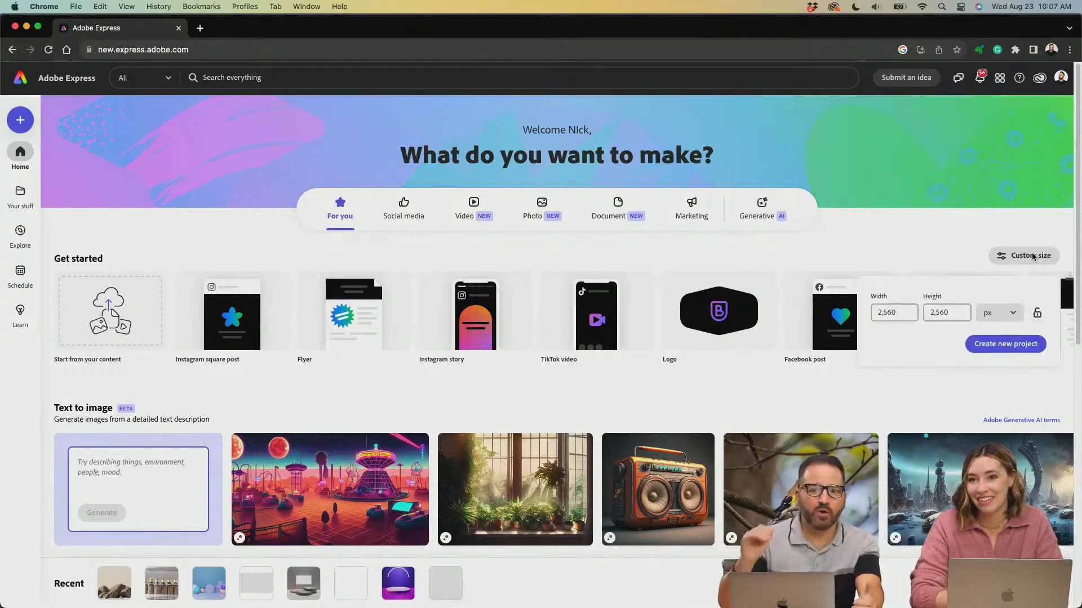
{"action": "left_click", "coordinate": [897, 314]}
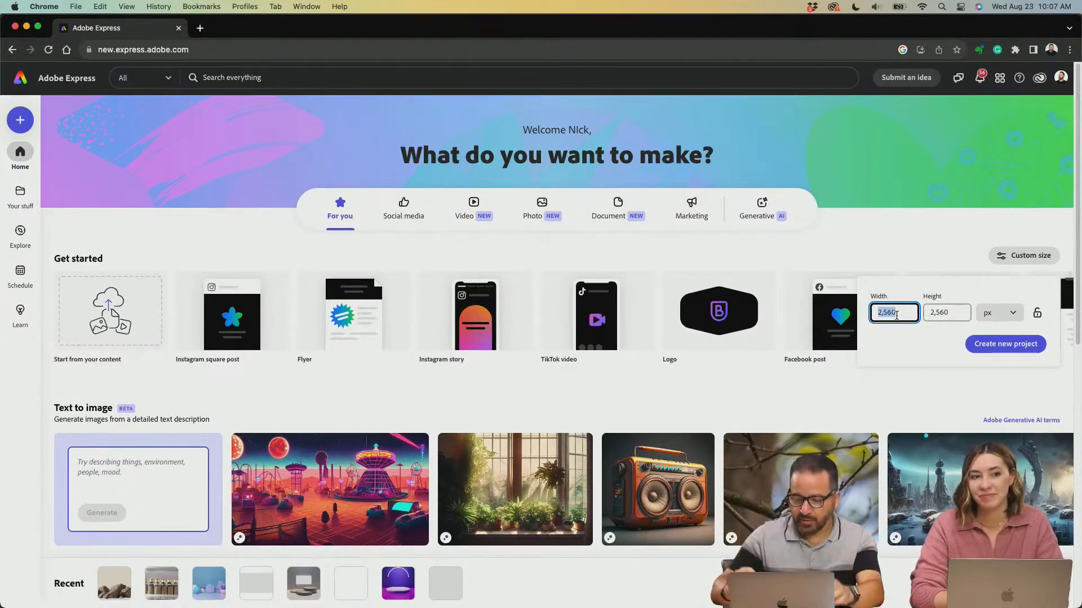
{"action": "type", "text": "1600"}
{"action": "key", "text": "Tab"}
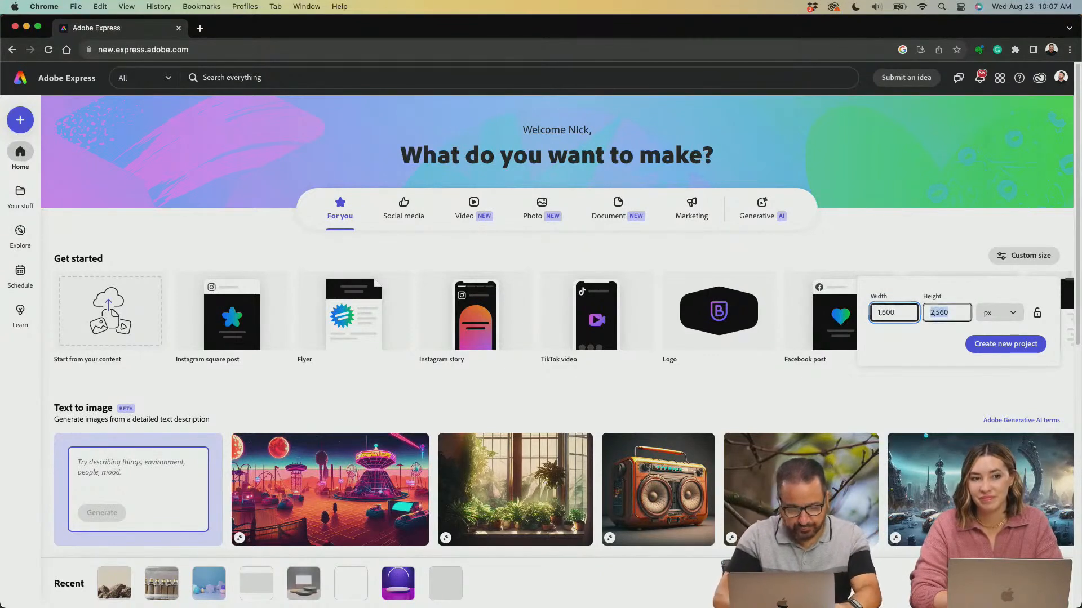
{"action": "type", "text": "900"}
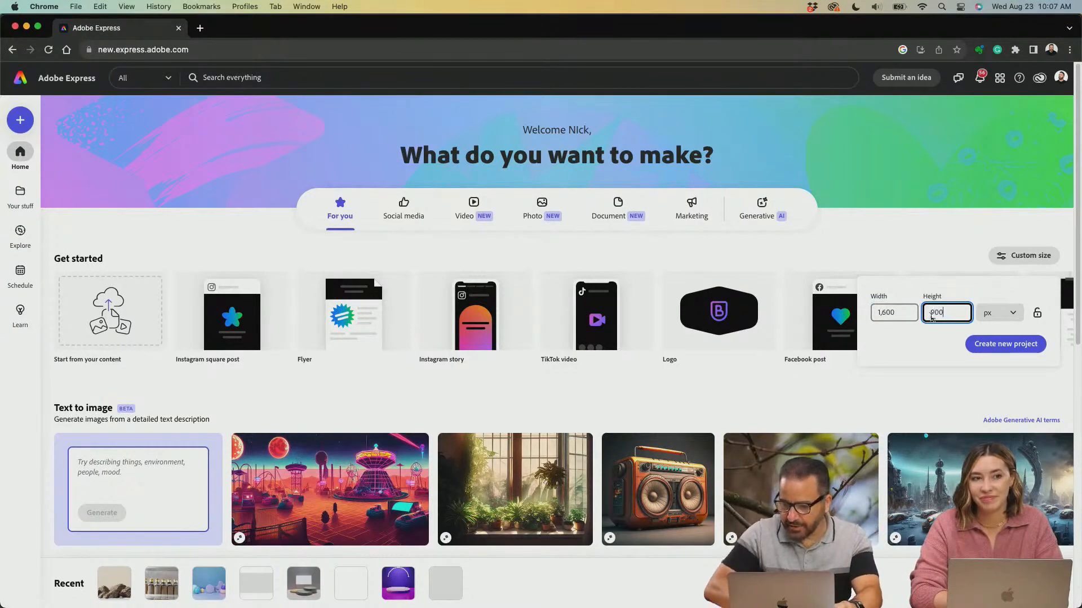
{"action": "left_click", "coordinate": [1019, 344]}
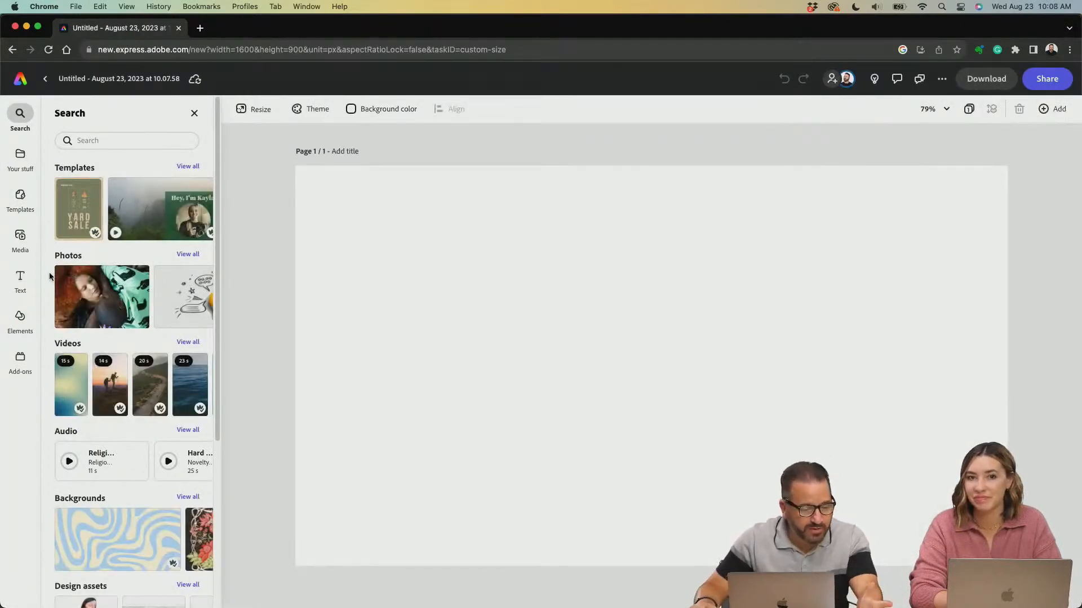
Open the photo media options for the blank project.
{"action": "scroll", "coordinate": [135, 197], "scroll_direction": "down", "scroll_amount": 2}
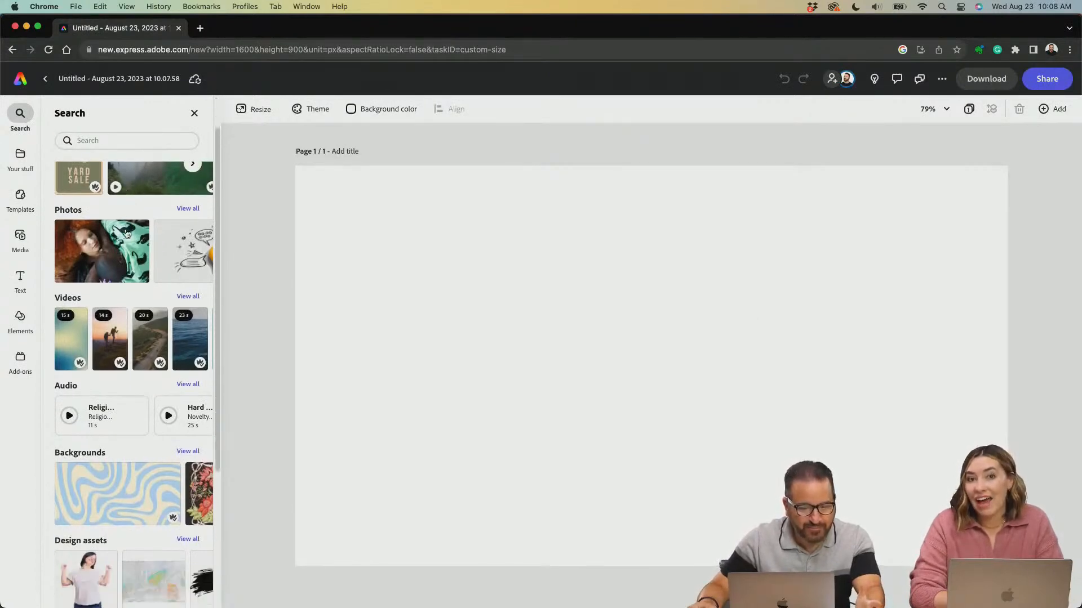
{"action": "left_click", "coordinate": [16, 243]}
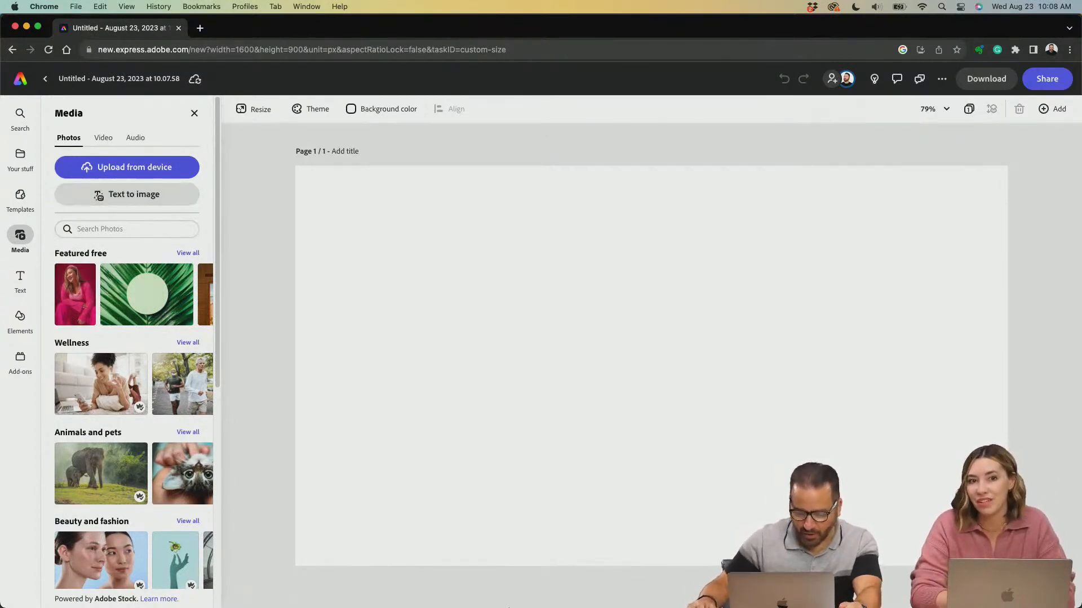
Switch to Illustrator and copy the line "3D Product Photography Background" from the Prompts text.
{"action": "mouse_move", "coordinate": [503, 607]}
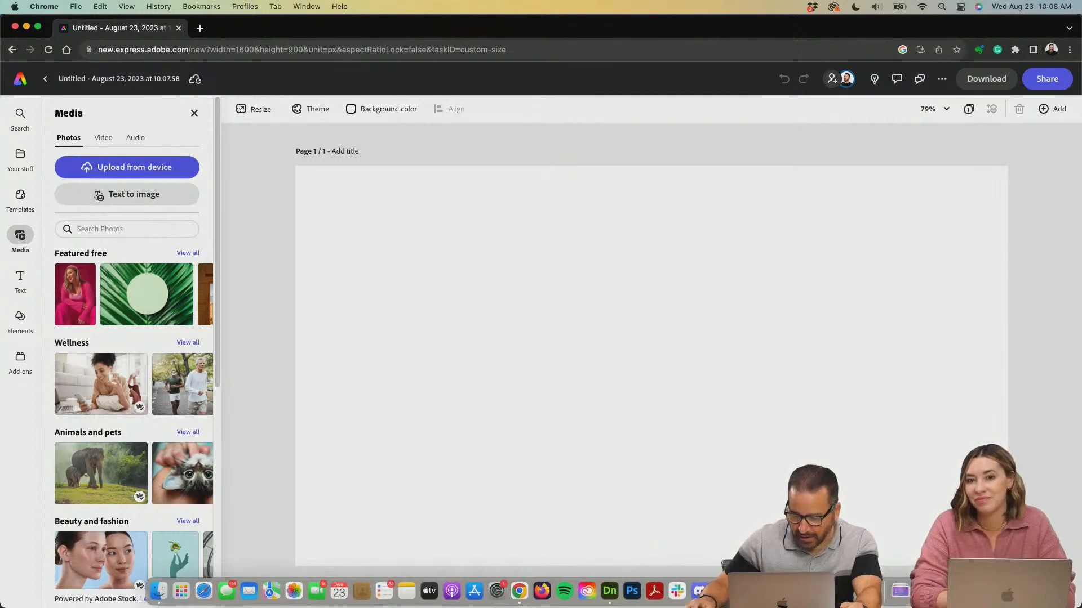
{"action": "left_click", "coordinate": [767, 591]}
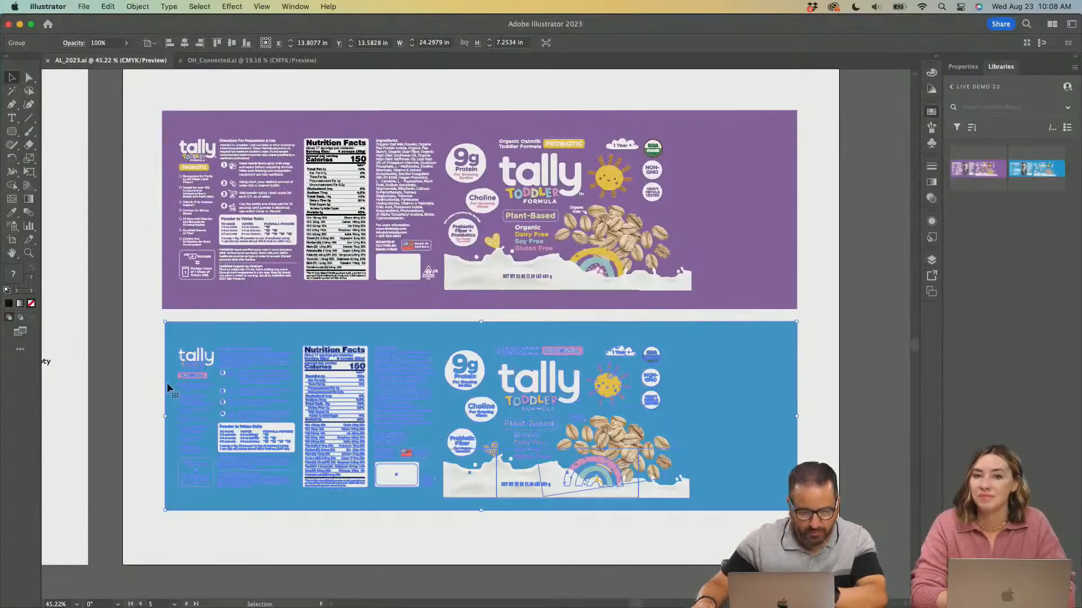
{"action": "key", "text": "space"}
{"action": "scroll", "coordinate": [139, 375], "scroll_direction": "left", "scroll_amount": 10}
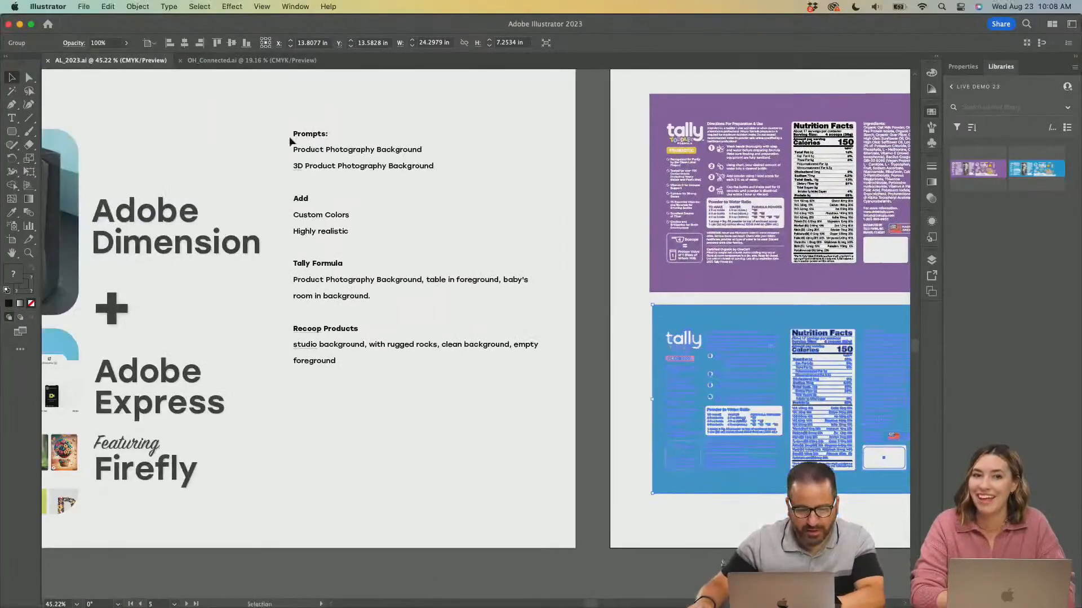
{"action": "left_click", "coordinate": [28, 253]}
{"action": "left_click_drag", "start_coordinate": [377, 159], "coordinate": [543, 276]}
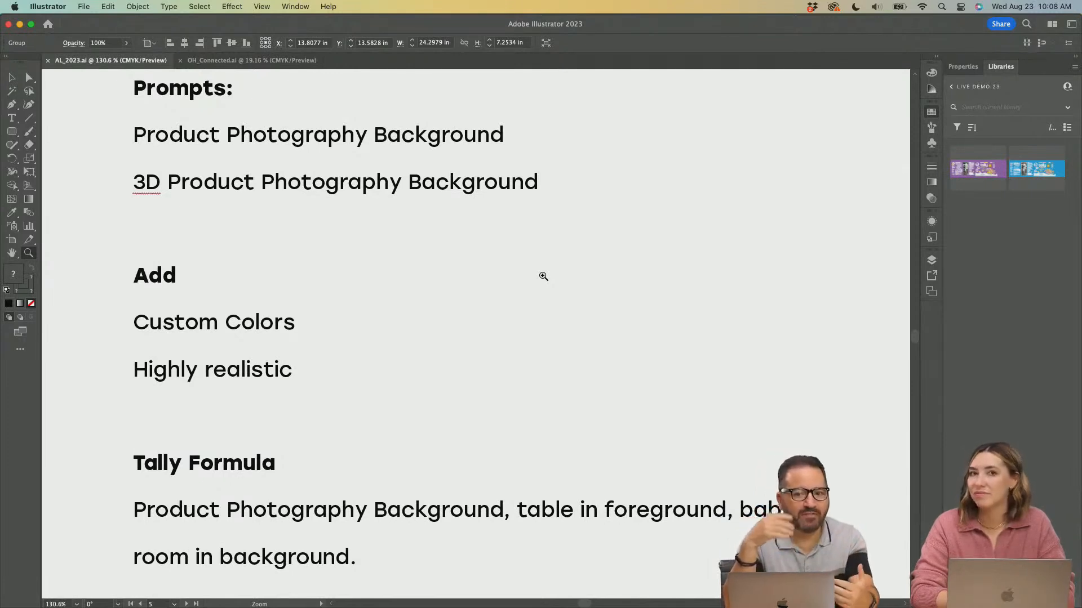
{"action": "scroll", "coordinate": [548, 266], "scroll_direction": "up", "scroll_amount": 1}
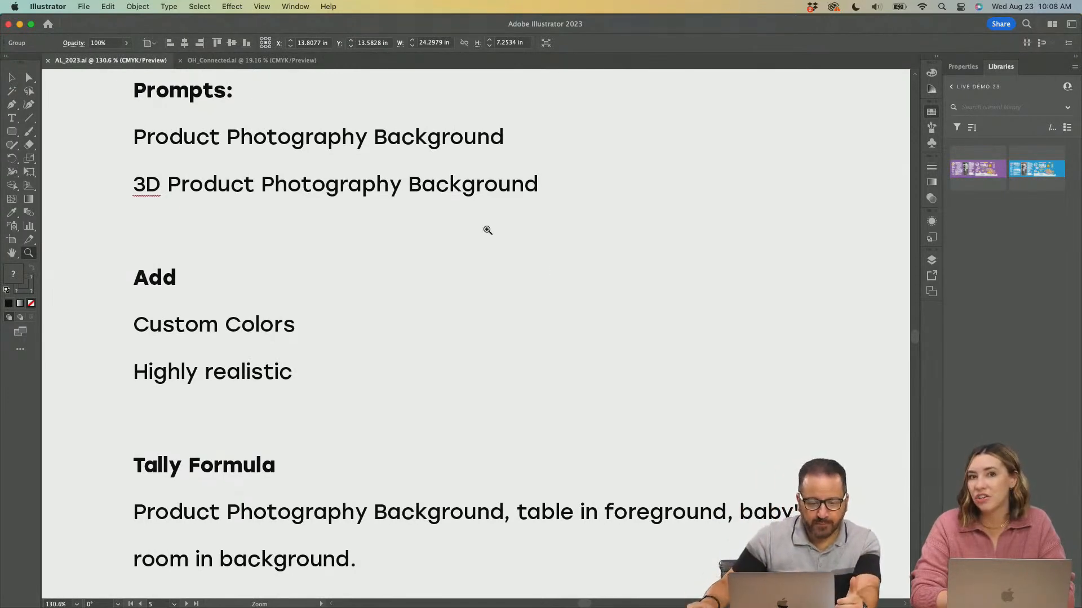
{"action": "left_click", "coordinate": [7, 119]}
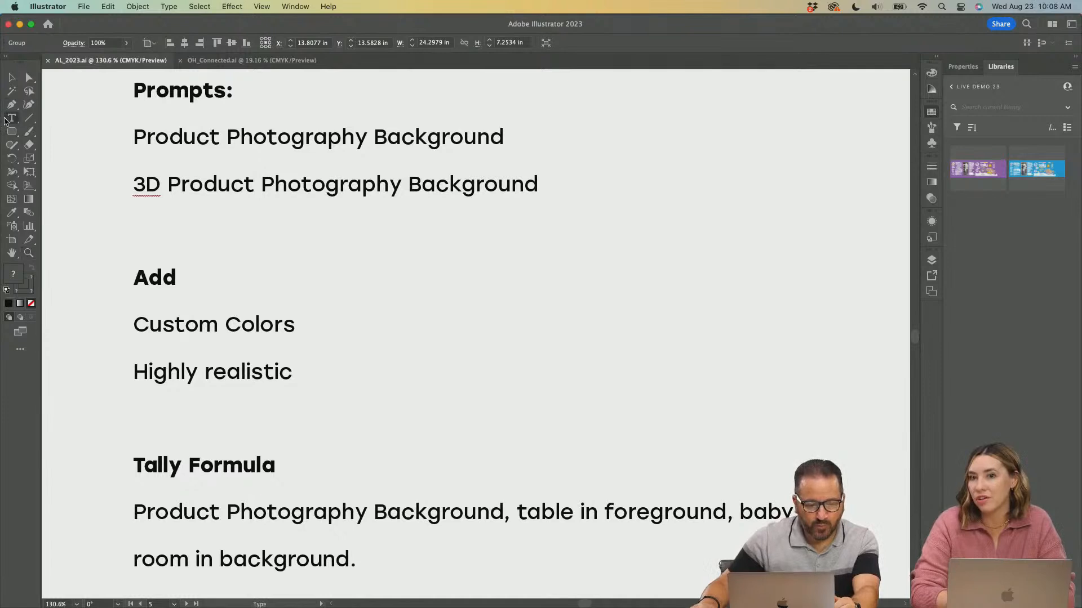
{"action": "left_click", "coordinate": [137, 191]}
{"action": "key", "text": "super+z"}
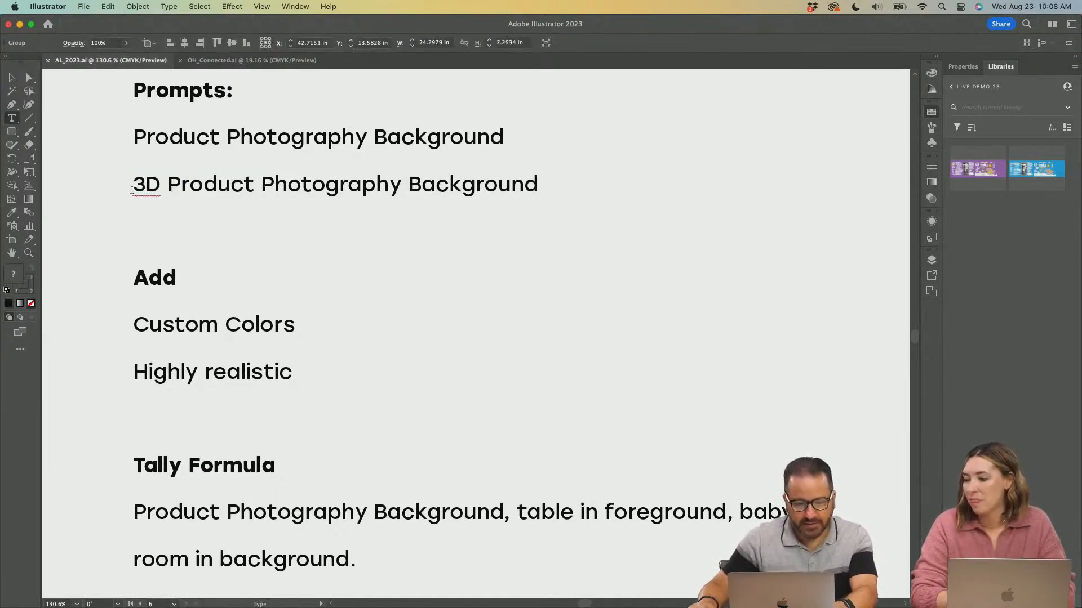
{"action": "left_click_drag", "start_coordinate": [134, 187], "coordinate": [561, 198]}
{"action": "key", "text": "super+c"}
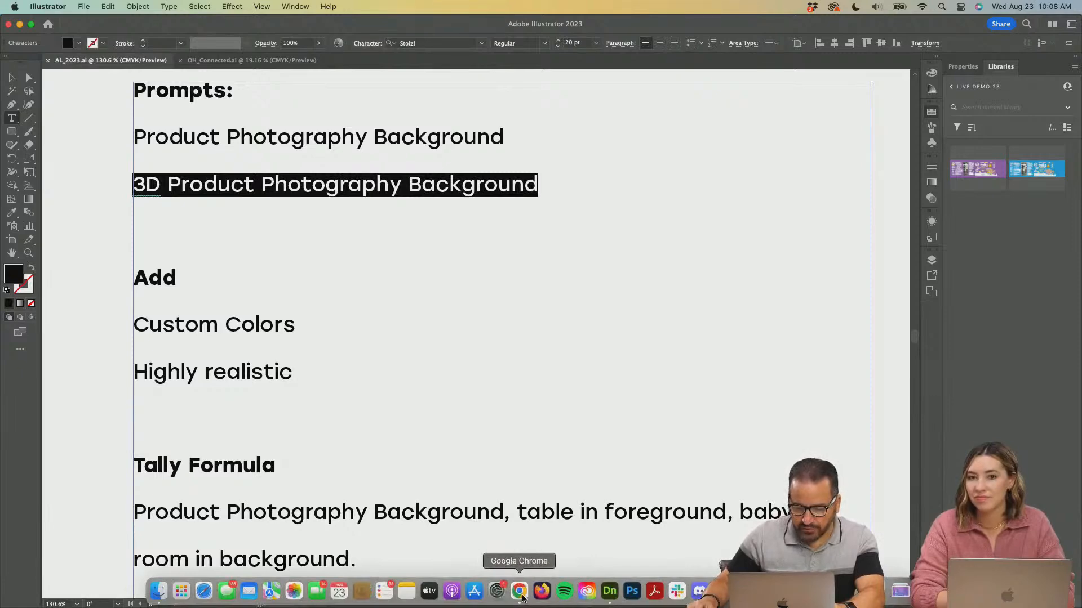
Switch back to Adobe Express in Chrome, add a Widescreen (16:9) text-to-image frame and enlarge it to cover the whole page.
{"action": "left_click", "coordinate": [520, 595]}
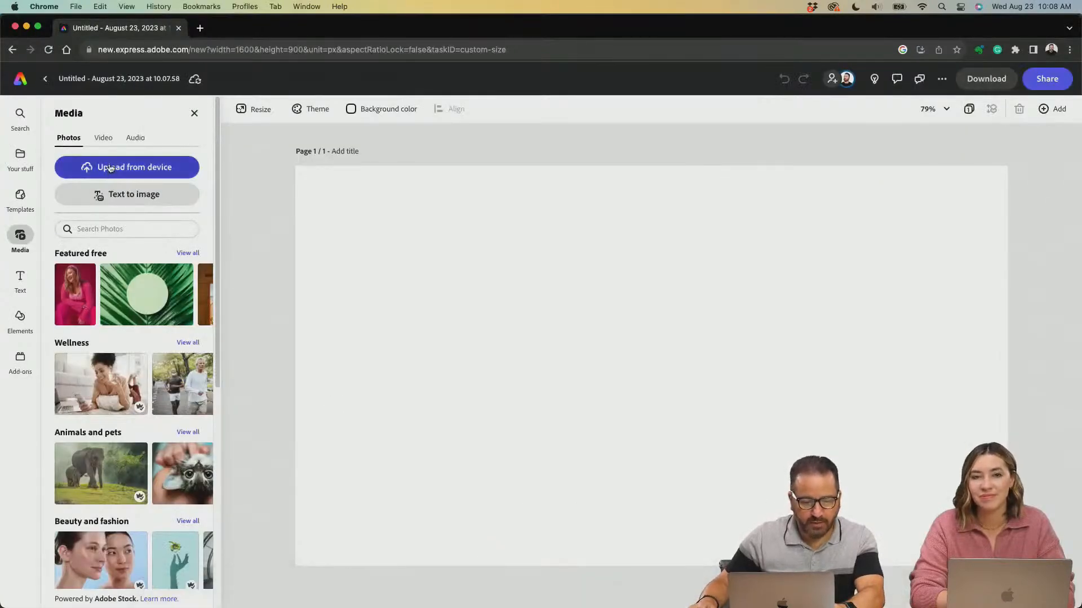
{"action": "left_click", "coordinate": [115, 200]}
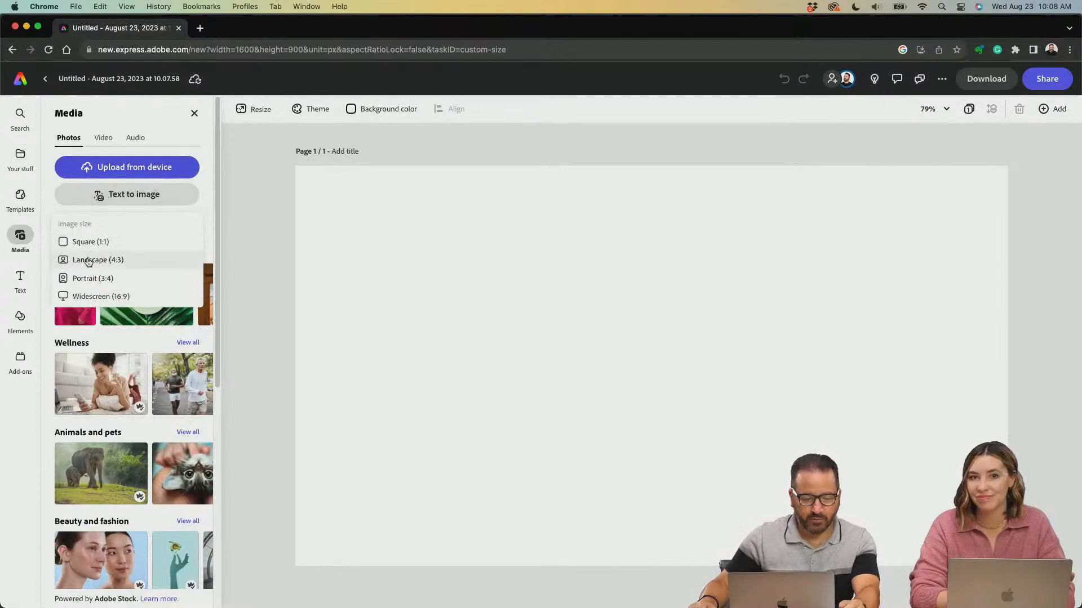
{"action": "left_click", "coordinate": [82, 299]}
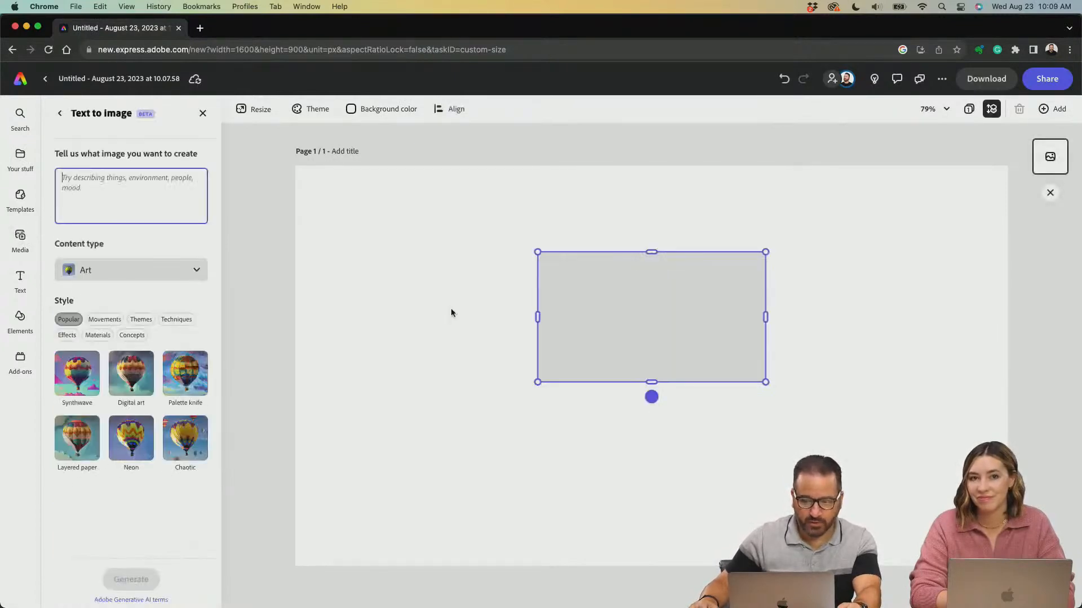
{"action": "left_click_drag", "start_coordinate": [724, 342], "coordinate": [1011, 575]}
Paste the copied prompt "3D Product Photography Background" as the image description and generate the images.
{"action": "left_click", "coordinate": [113, 185]}
{"action": "key", "text": "super+v"}
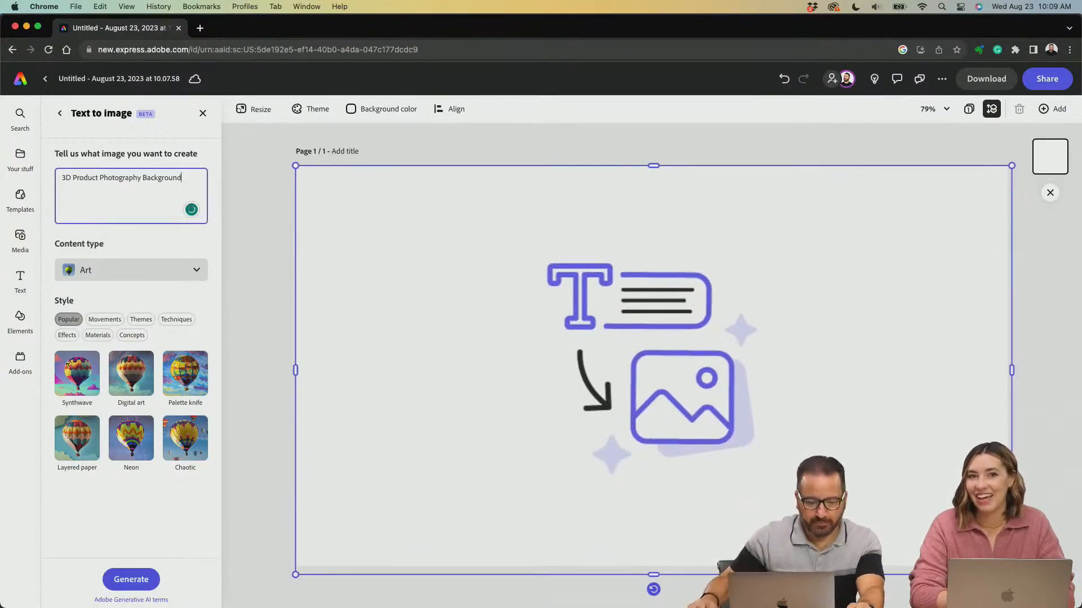
{"action": "left_click", "coordinate": [119, 579]}
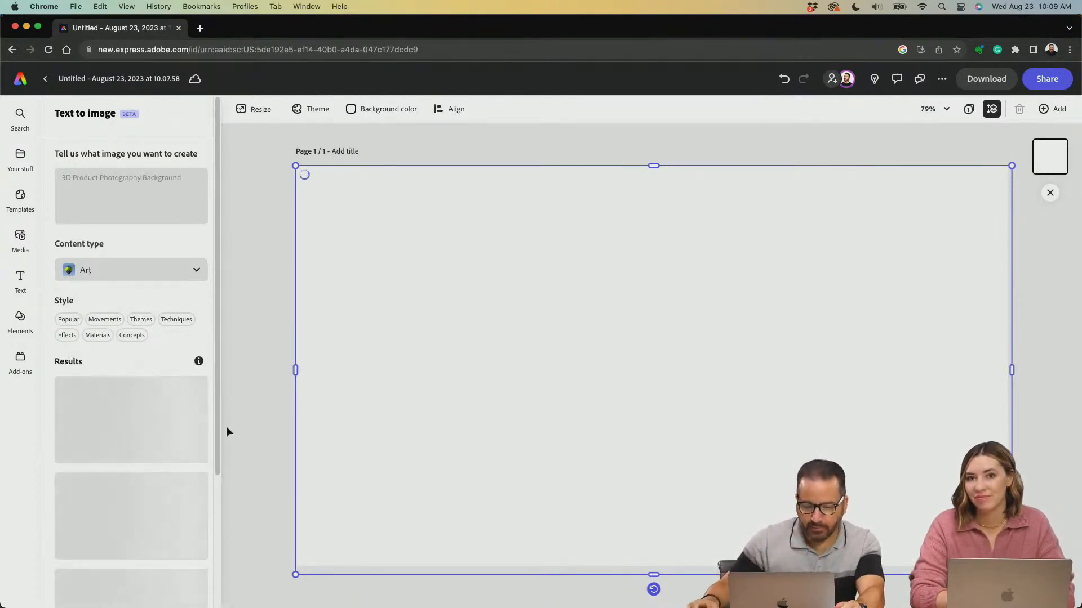
Preview the second, third and fourth generated backgrounds on the page, ending on the one with the round white podium.
{"action": "scroll", "coordinate": [155, 398], "scroll_direction": "down", "scroll_amount": 5}
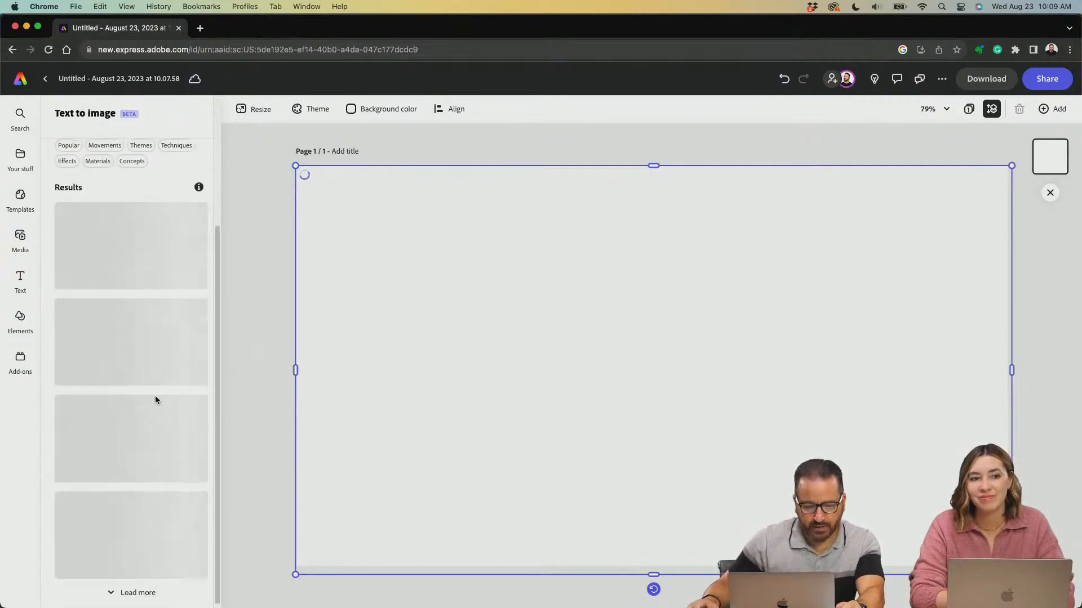
{"action": "scroll", "coordinate": [154, 398], "scroll_direction": "up", "scroll_amount": 3}
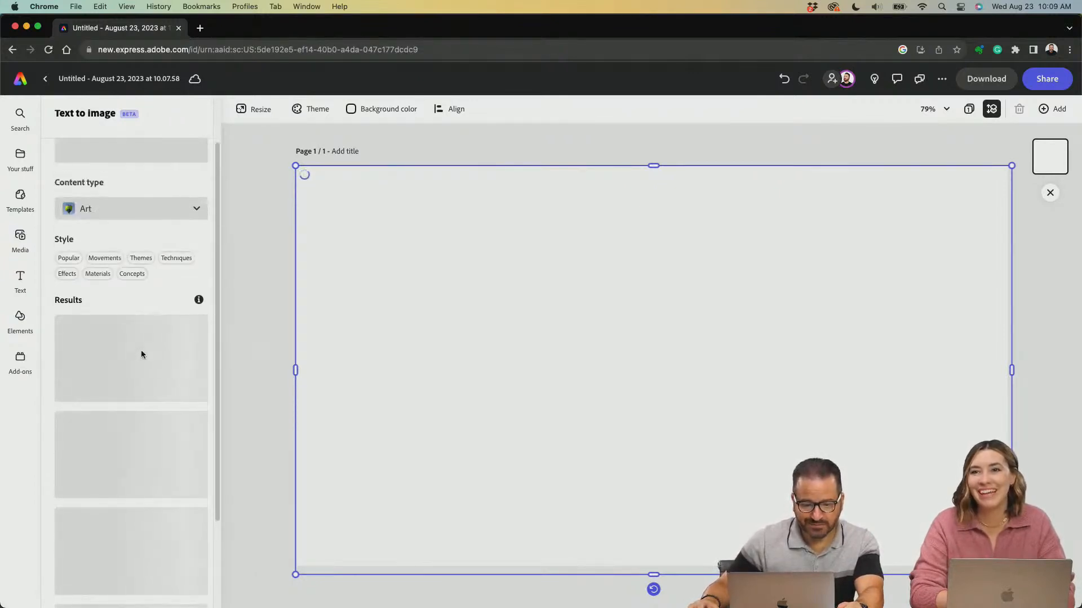
{"action": "scroll", "coordinate": [140, 356], "scroll_direction": "down", "scroll_amount": 5}
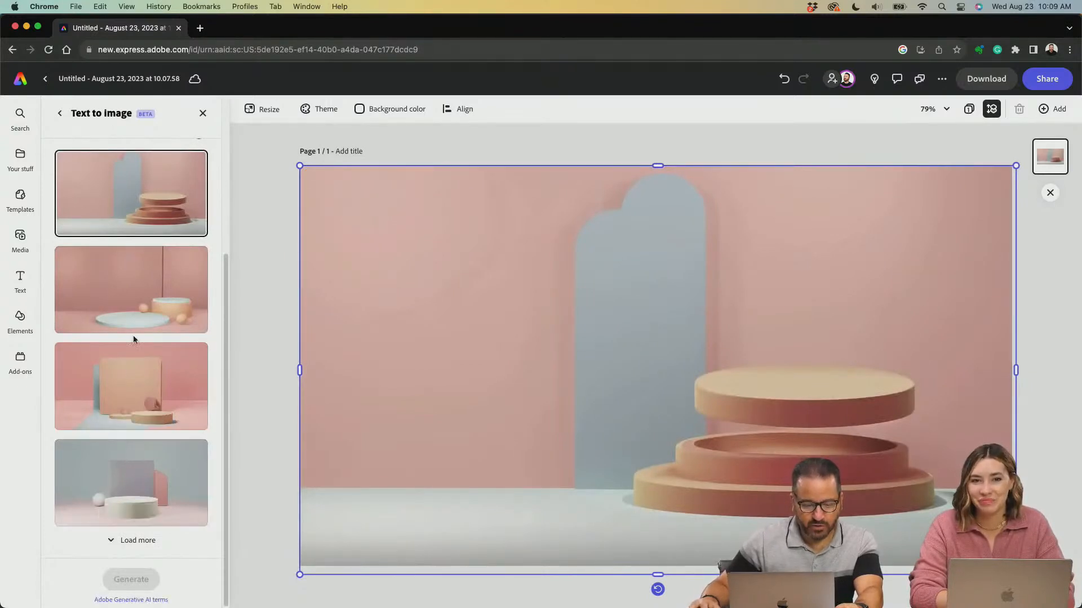
{"action": "left_click", "coordinate": [104, 290]}
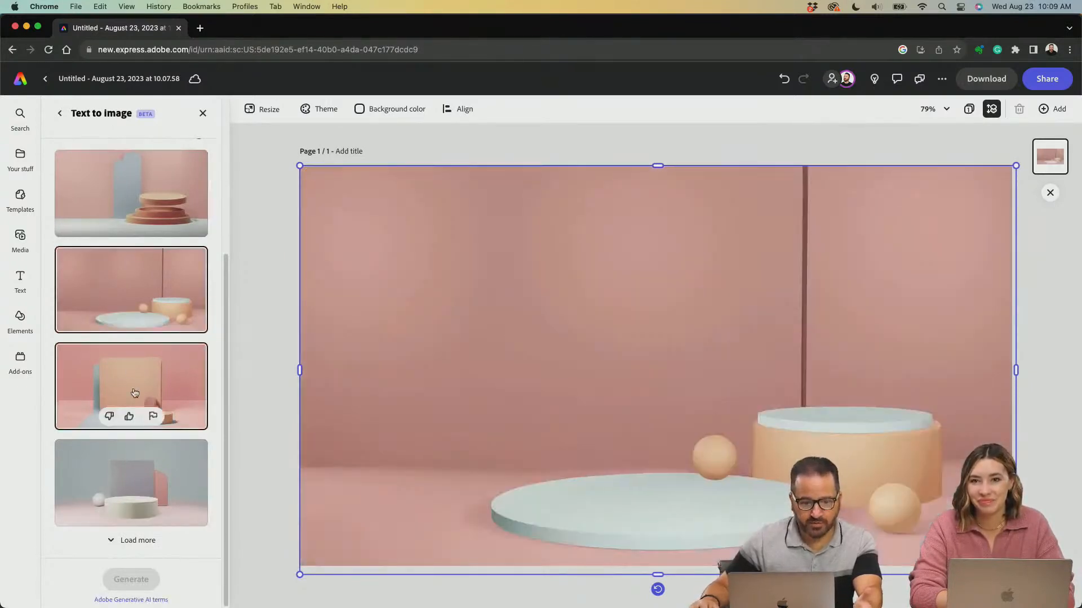
{"action": "left_click", "coordinate": [134, 393]}
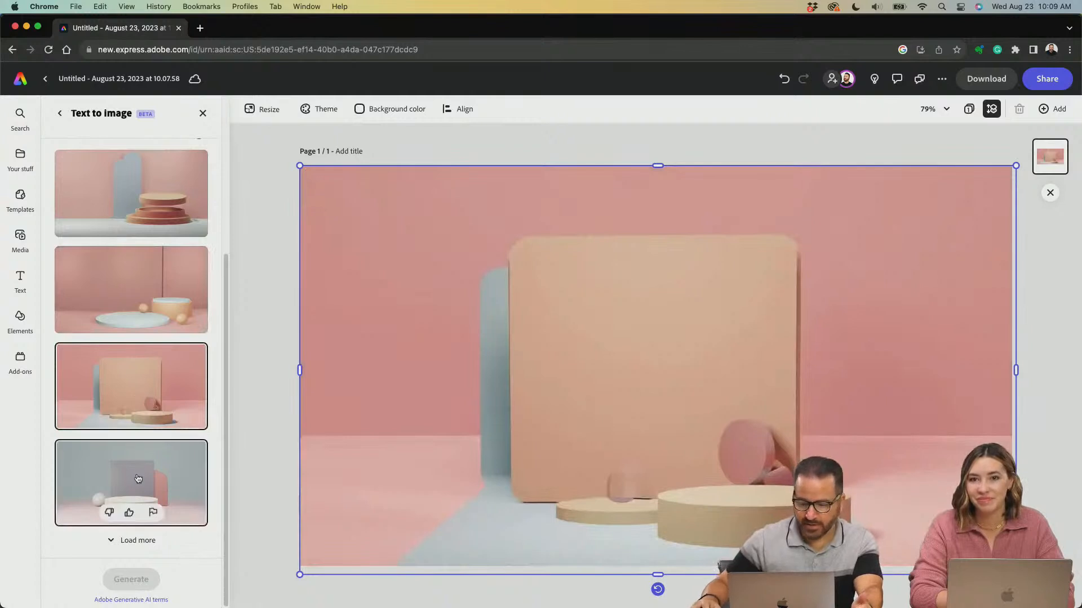
{"action": "left_click", "coordinate": [137, 478]}
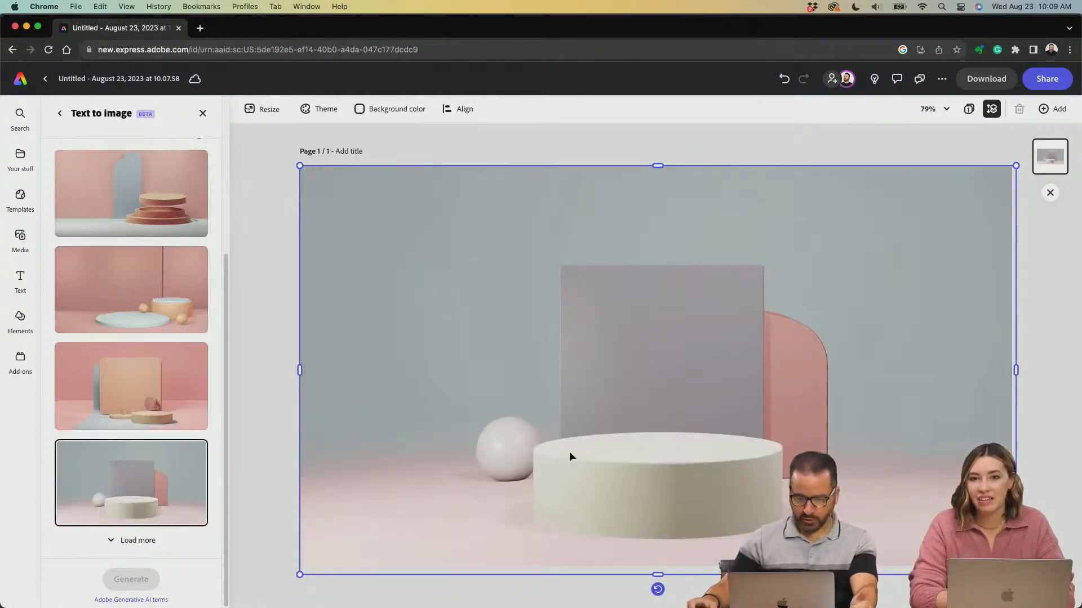
Extend the prompt to "3D Product Photography Background, baby bottle, baby blue and light purple colors." and generate new images.
{"action": "scroll", "coordinate": [193, 431], "scroll_direction": "up", "scroll_amount": 5}
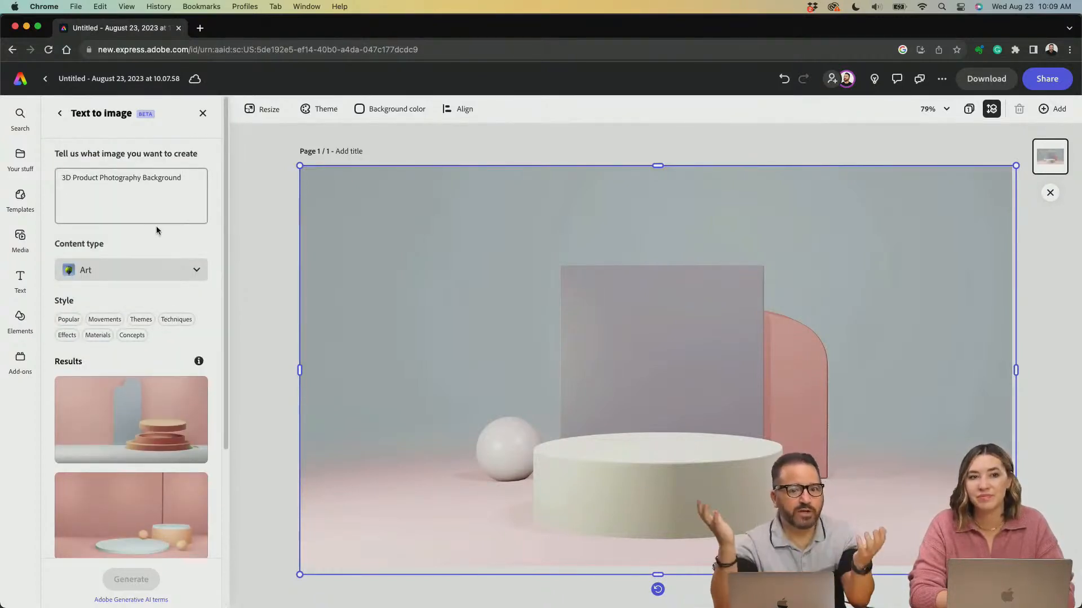
{"action": "left_click", "coordinate": [195, 178]}
{"action": "type", "text": ","}
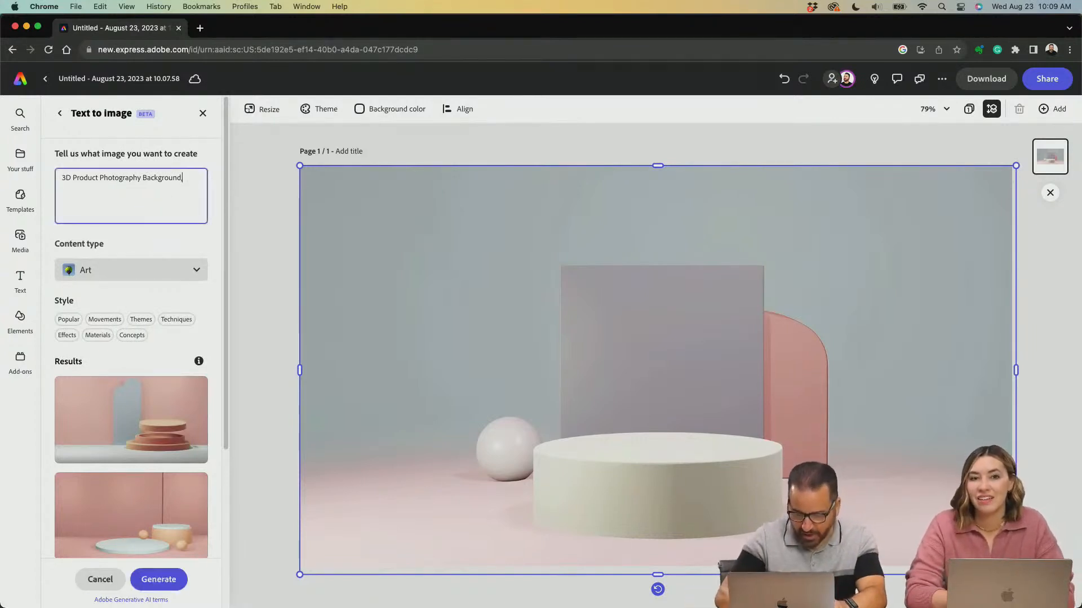
{"action": "type", "text": " baby toys,"}
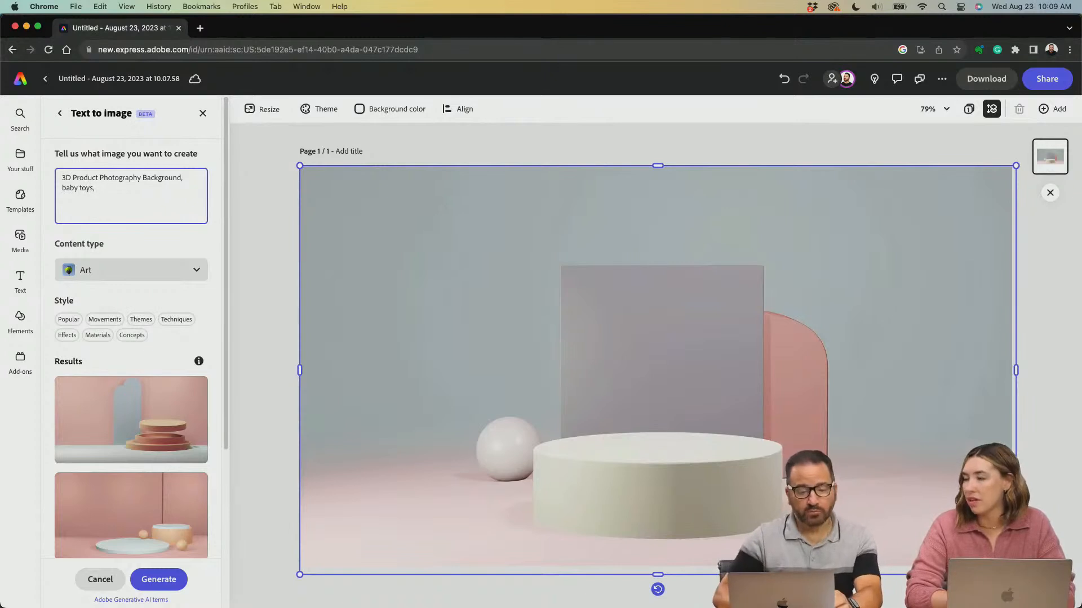
{"action": "key", "text": "BackSpace"}
{"action": "key", "text": "BackSpace"}
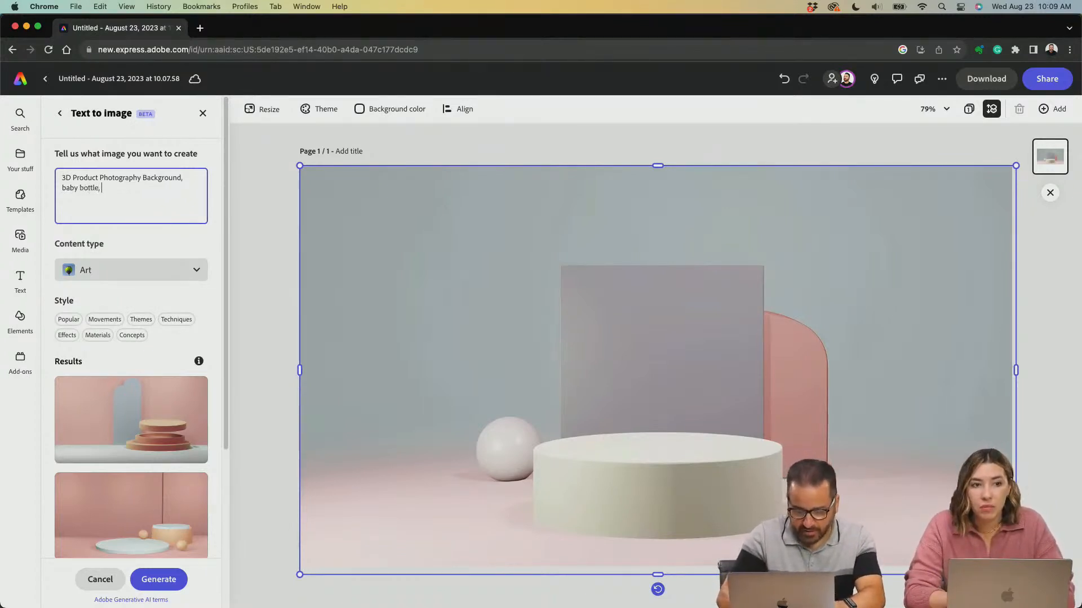
{"action": "type", "text": "e"}
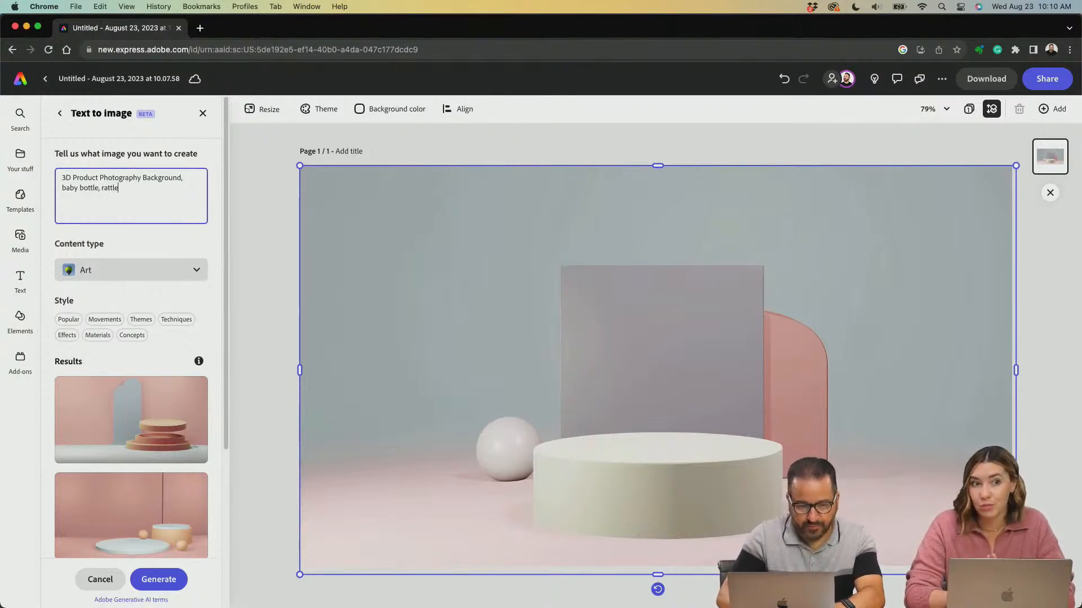
{"action": "key", "text": "BackSpace"}
{"action": "key", "text": "BackSpace"}
{"action": "key", "text": "BackSpace"}
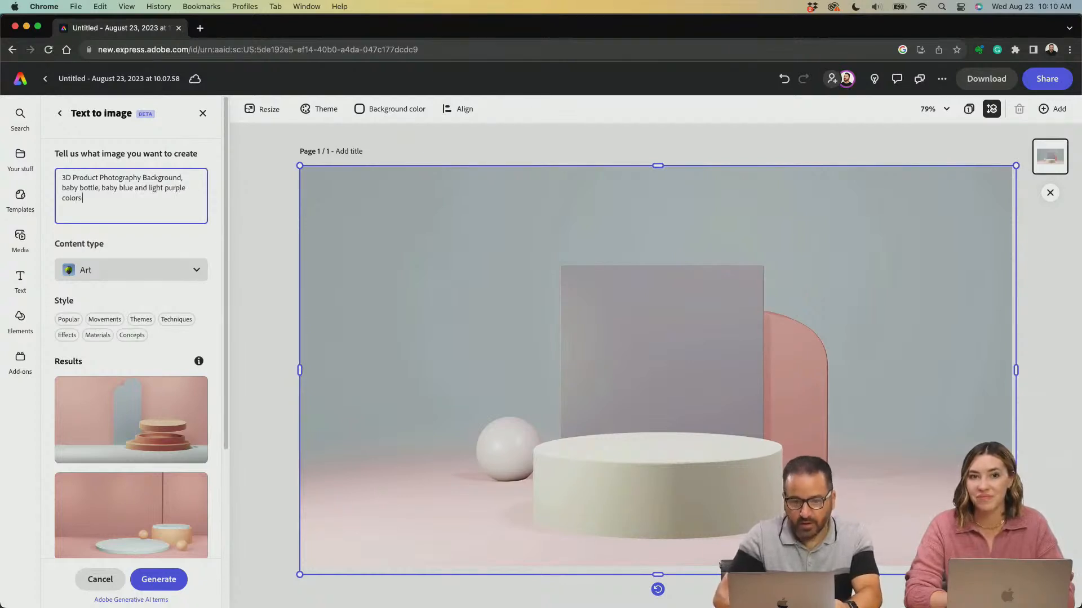
{"action": "key", "text": "Return"}
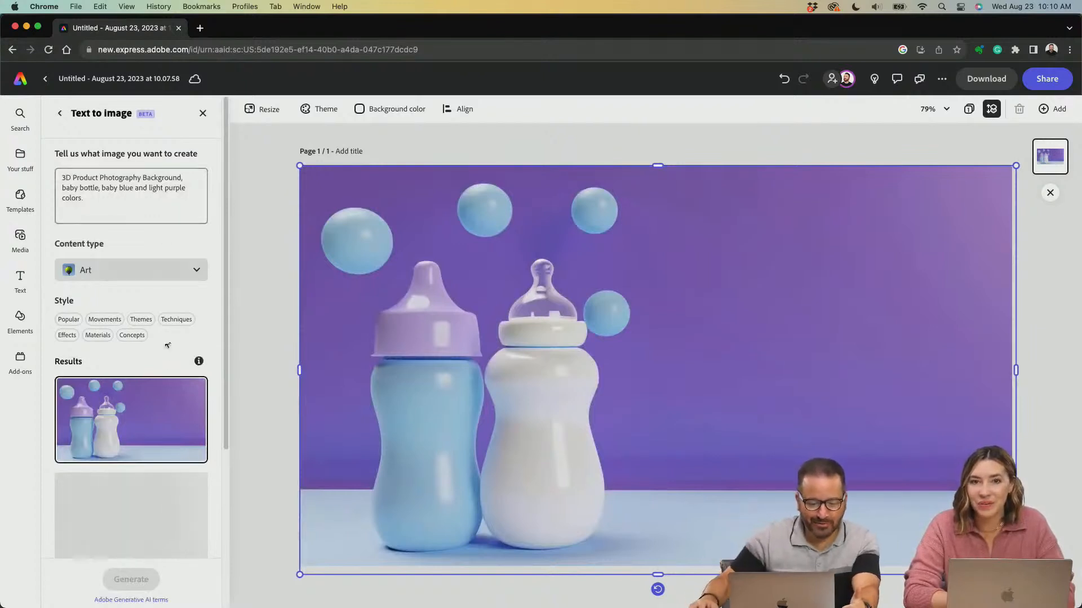
Load more baby bottle results and look through the generated variations, returning to the start of the list.
{"action": "scroll", "coordinate": [167, 381], "scroll_direction": "down", "scroll_amount": 2}
{"action": "scroll", "coordinate": [168, 381], "scroll_direction": "down", "scroll_amount": 4}
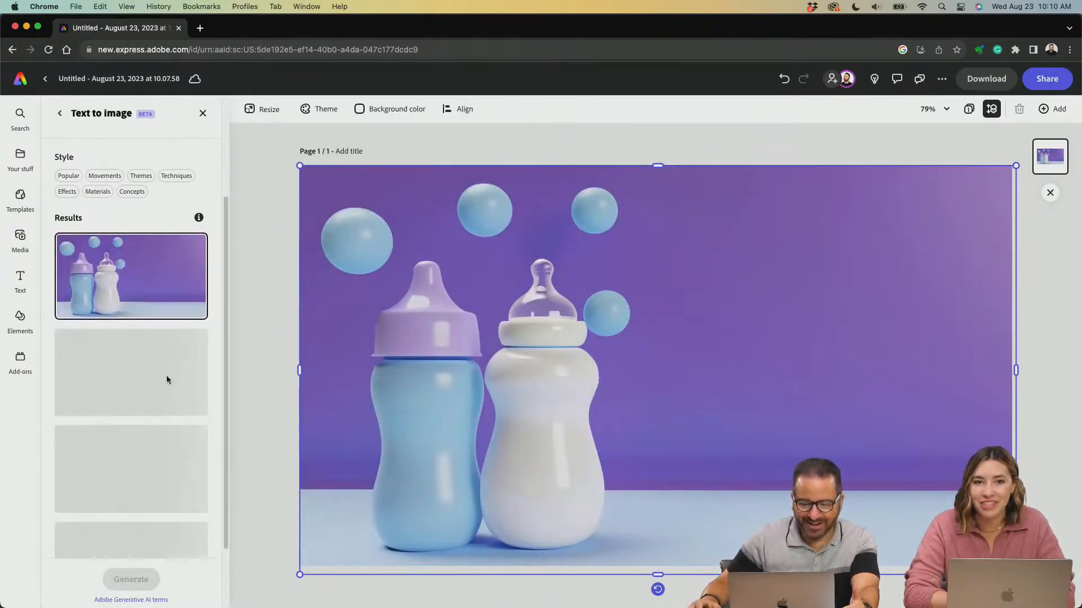
{"action": "scroll", "coordinate": [167, 376], "scroll_direction": "down", "scroll_amount": 1}
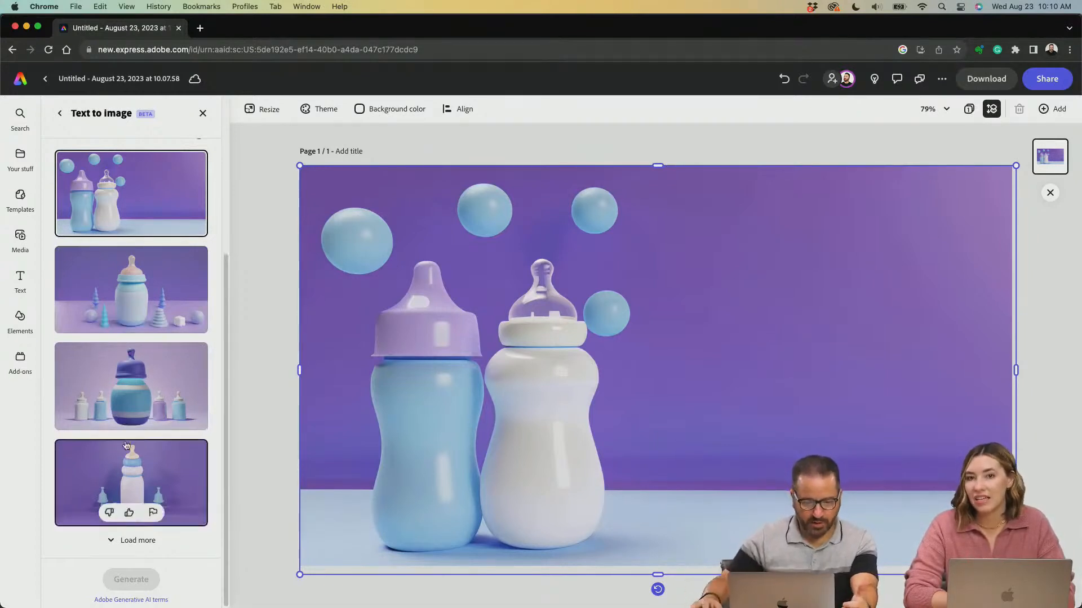
{"action": "left_click", "coordinate": [122, 541]}
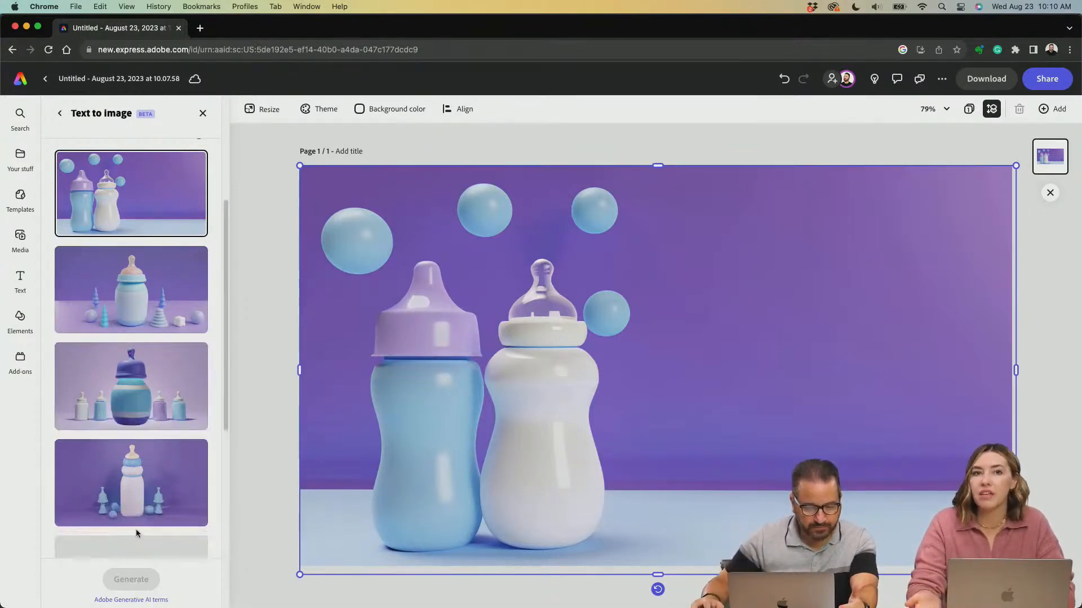
{"action": "scroll", "coordinate": [153, 423], "scroll_direction": "down", "scroll_amount": 3}
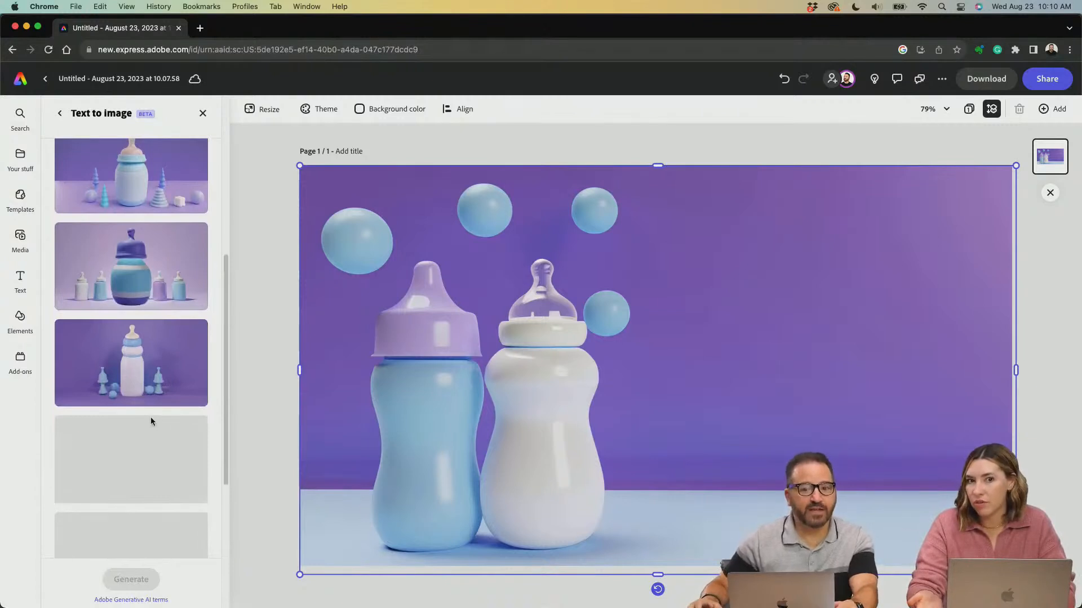
{"action": "scroll", "coordinate": [142, 413], "scroll_direction": "down", "scroll_amount": 2}
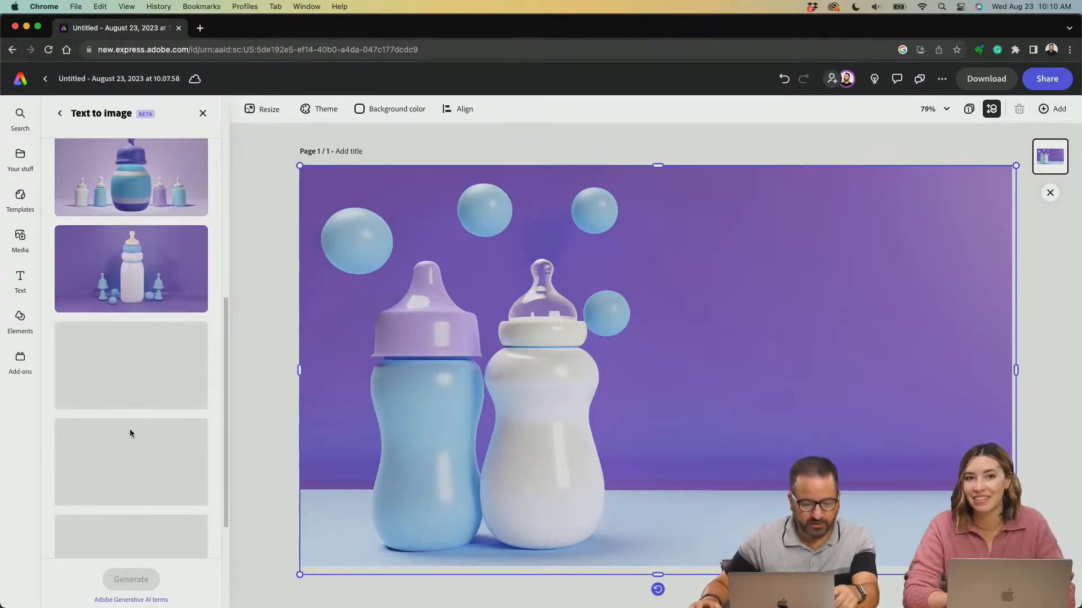
{"action": "scroll", "coordinate": [130, 391], "scroll_direction": "down", "scroll_amount": 3}
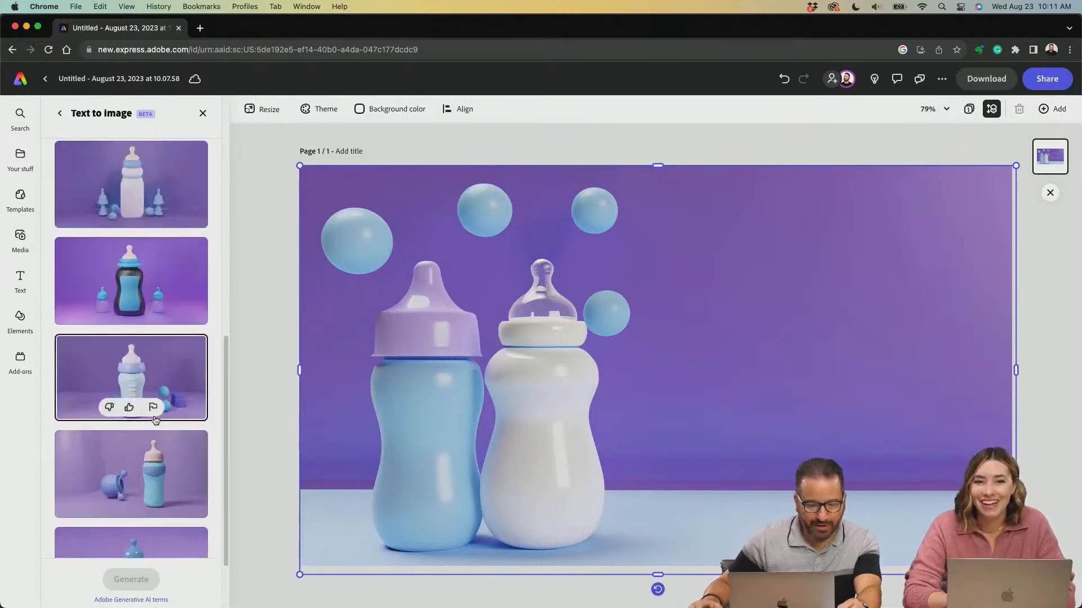
{"action": "scroll", "coordinate": [154, 389], "scroll_direction": "up", "scroll_amount": 5}
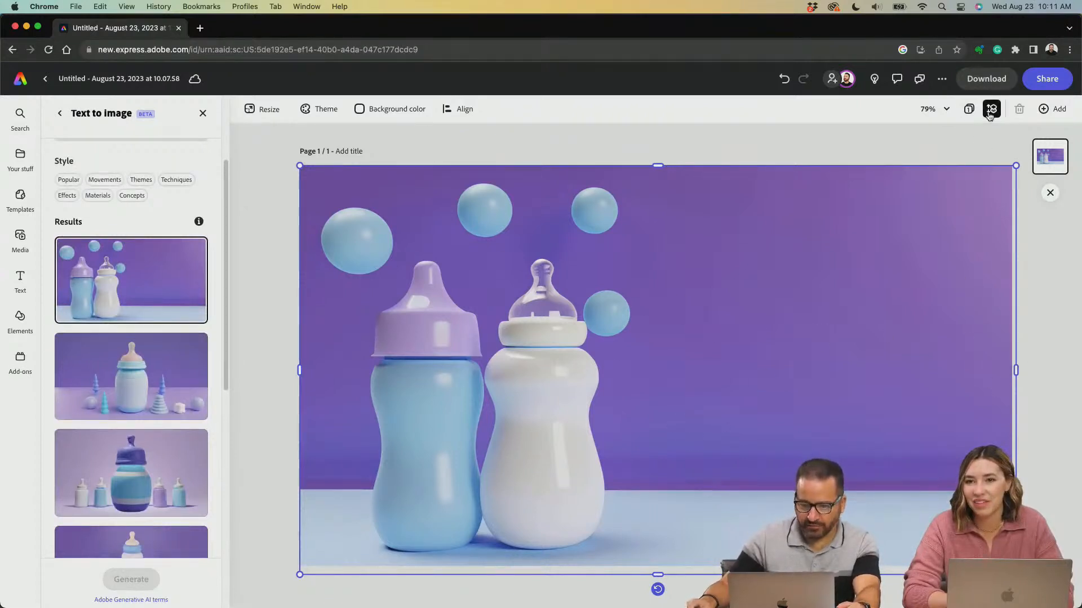
Download the generated baby bottle image in PNG format.
{"action": "left_click", "coordinate": [986, 81]}
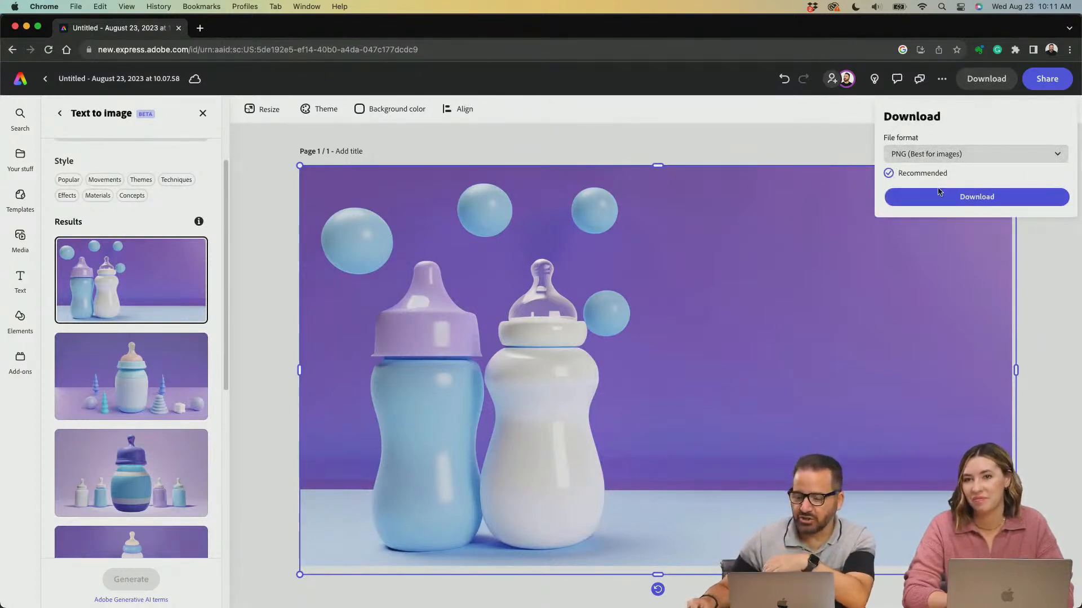
{"action": "left_click", "coordinate": [938, 199]}
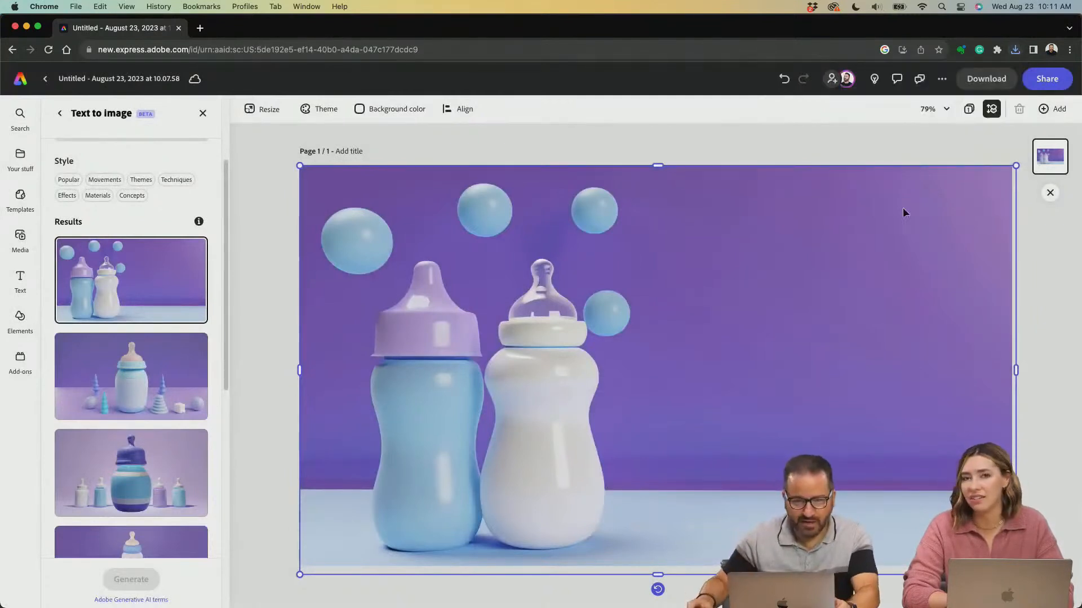
Switch to Adobe Dimension and place the downloaded baby bottle image as the background of the canister scene.
{"action": "mouse_move", "coordinate": [676, 595]}
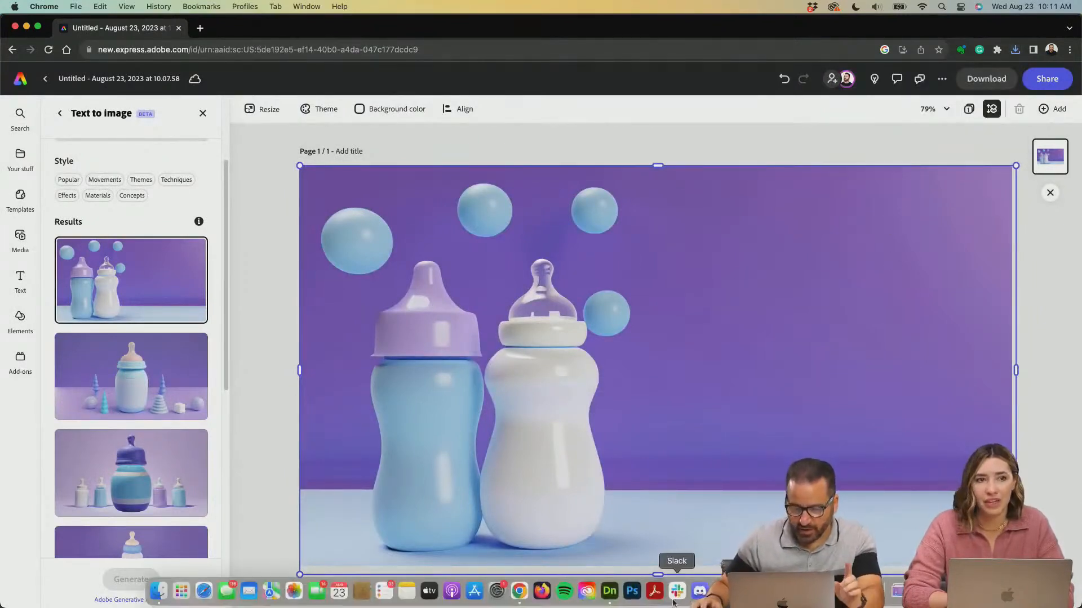
{"action": "left_click", "coordinate": [609, 593]}
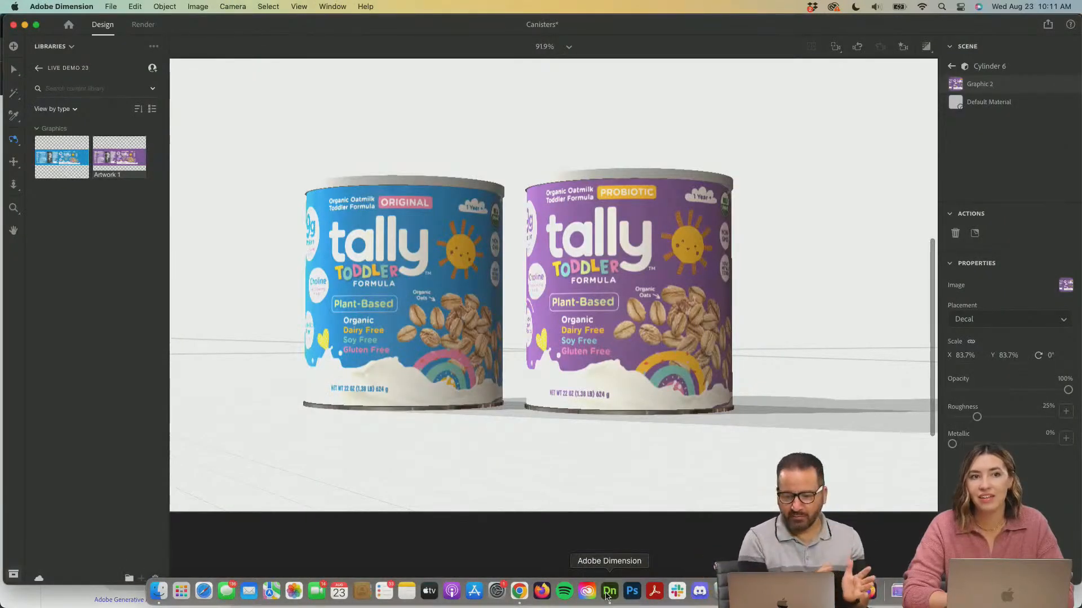
{"action": "left_click", "coordinate": [897, 590]}
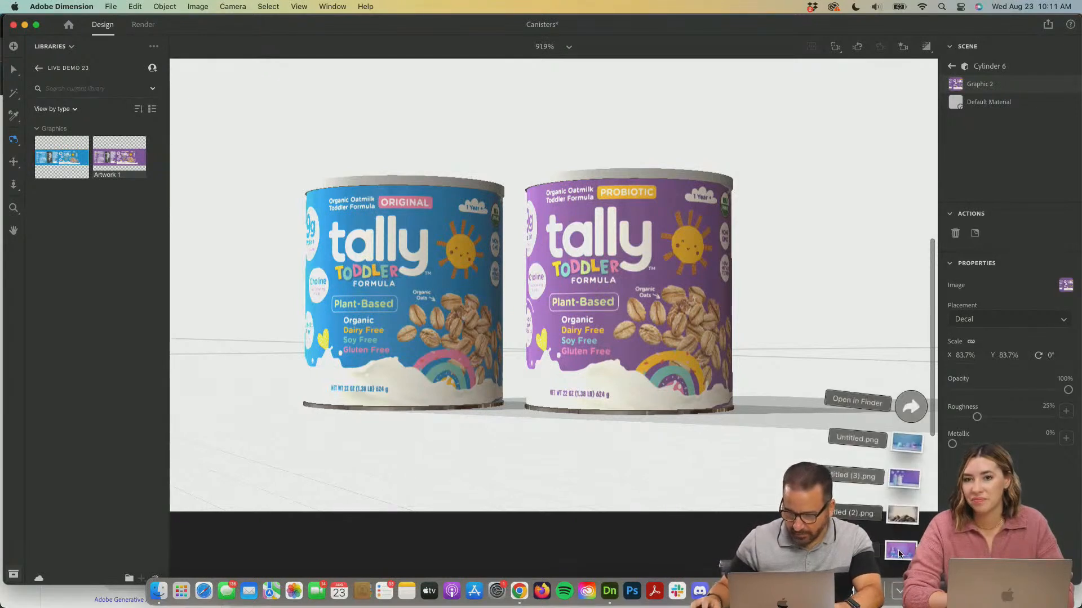
{"action": "left_click_drag", "start_coordinate": [907, 474], "coordinate": [244, 241]}
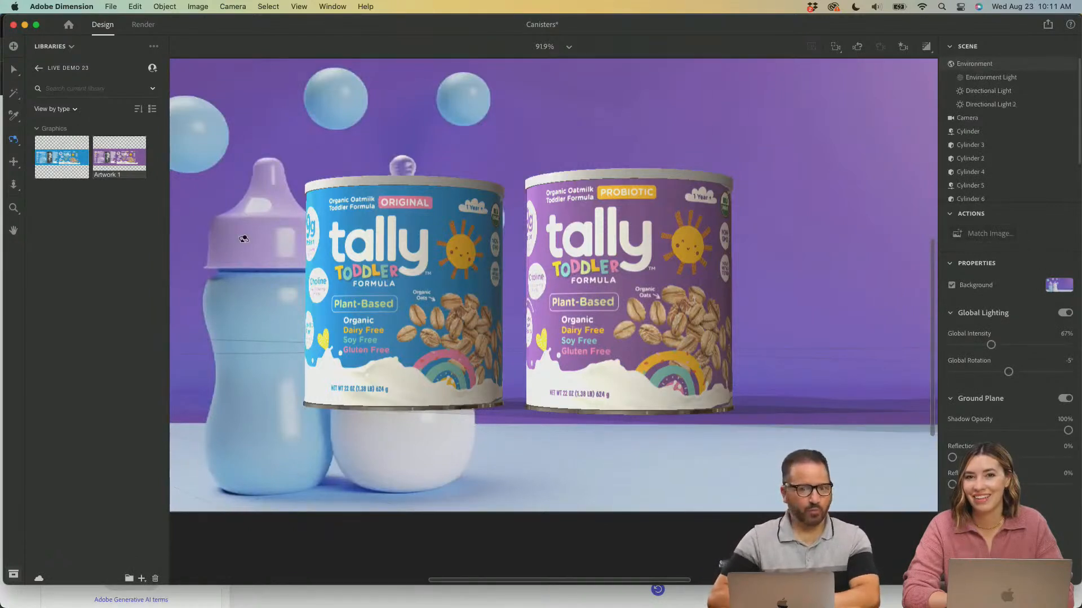
Pan the camera to place the canisters beside the white bottle and scale both complete canisters up to 110%.
{"action": "left_click", "coordinate": [14, 161]}
{"action": "left_click_drag", "start_coordinate": [458, 328], "coordinate": [648, 395]}
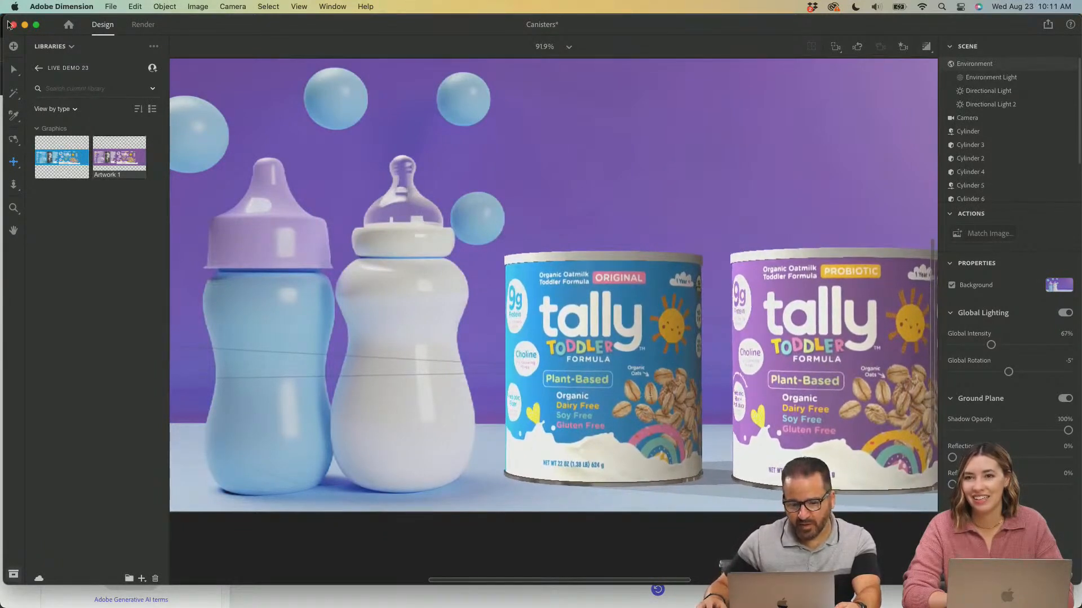
{"action": "left_click", "coordinate": [15, 72]}
{"action": "left_click", "coordinate": [15, 72]}
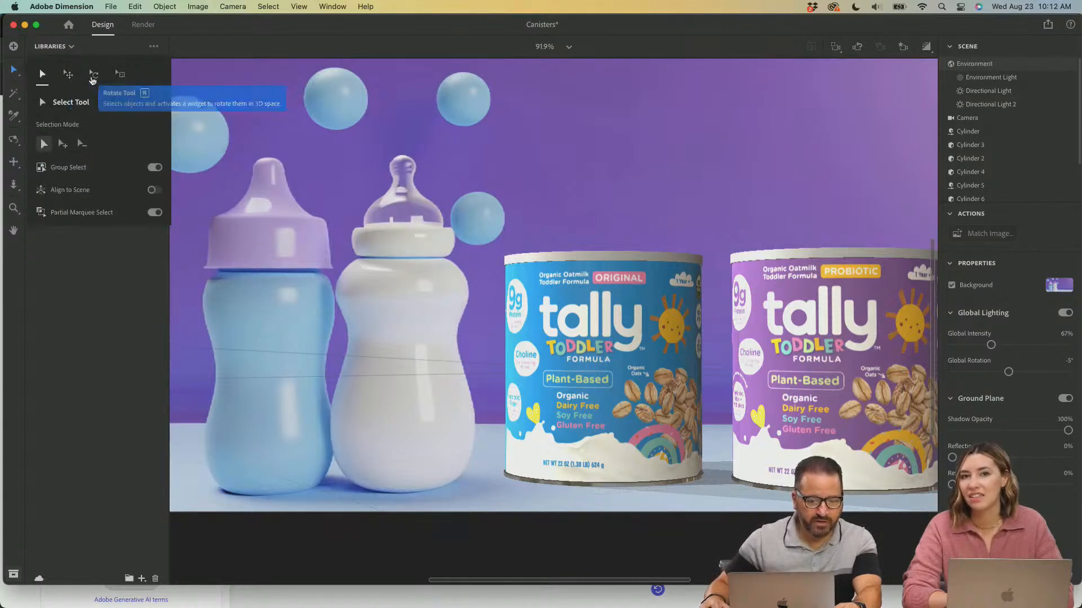
{"action": "left_click", "coordinate": [120, 77]}
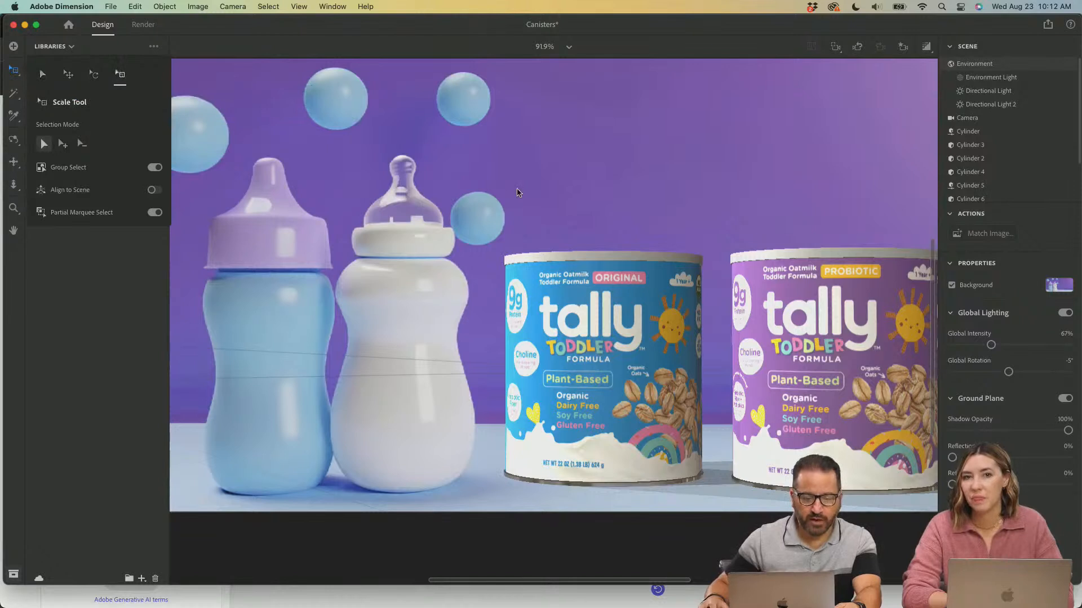
{"action": "left_click", "coordinate": [803, 324]}
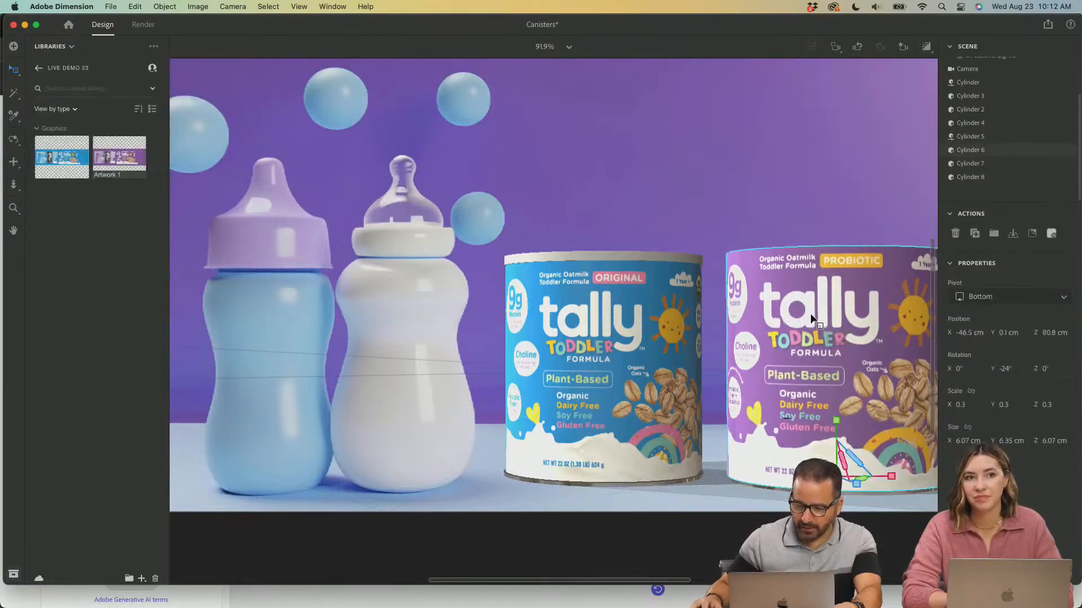
{"action": "left_click_drag", "start_coordinate": [569, 215], "coordinate": [848, 507]}
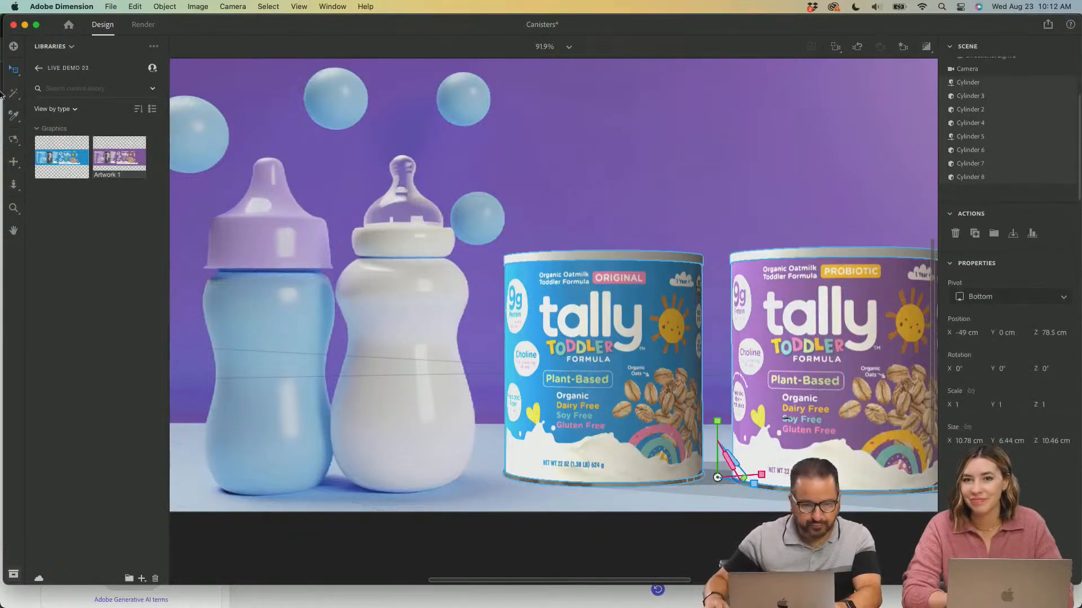
{"action": "left_click_drag", "start_coordinate": [647, 280], "coordinate": [701, 229]}
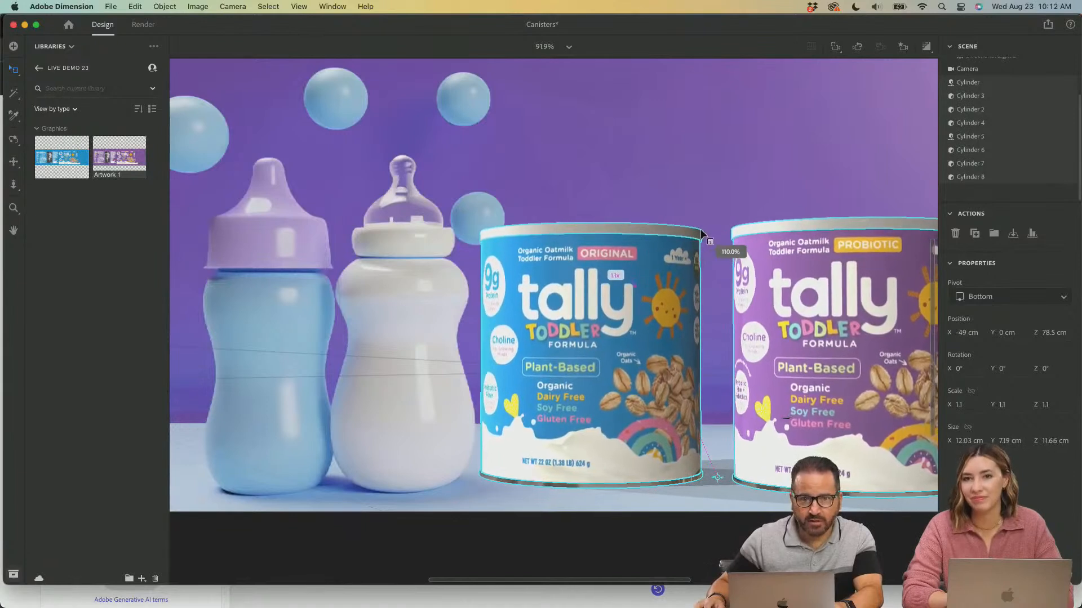
Shift both canisters slightly away from the bottles, to about X -48 cm and Z 79.1 cm, and deselect them.
{"action": "left_click", "coordinate": [14, 70]}
{"action": "left_click", "coordinate": [77, 81]}
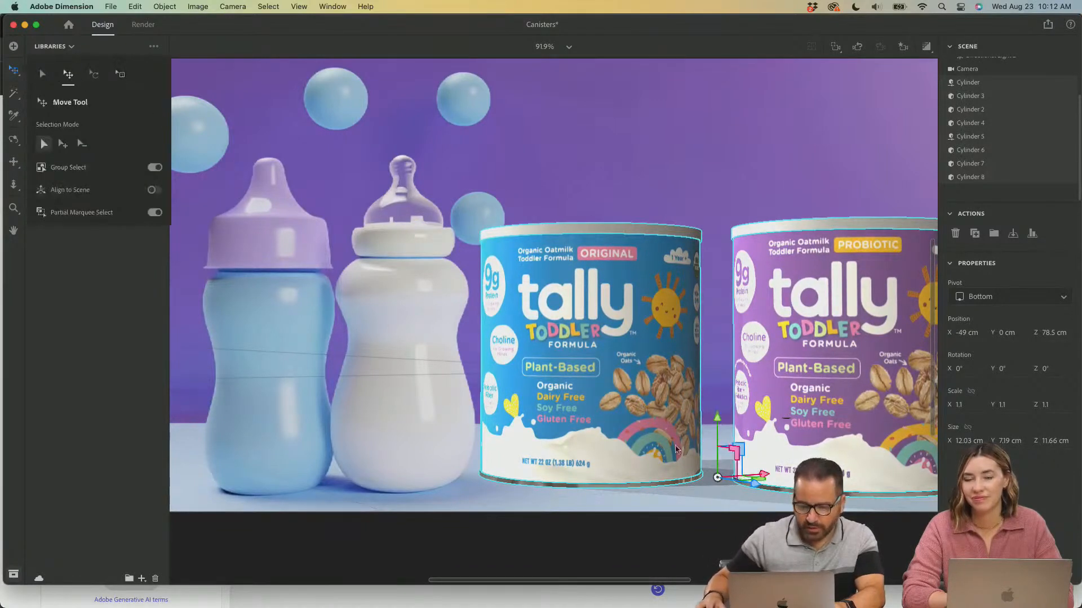
{"action": "left_click_drag", "start_coordinate": [762, 478], "coordinate": [800, 479]}
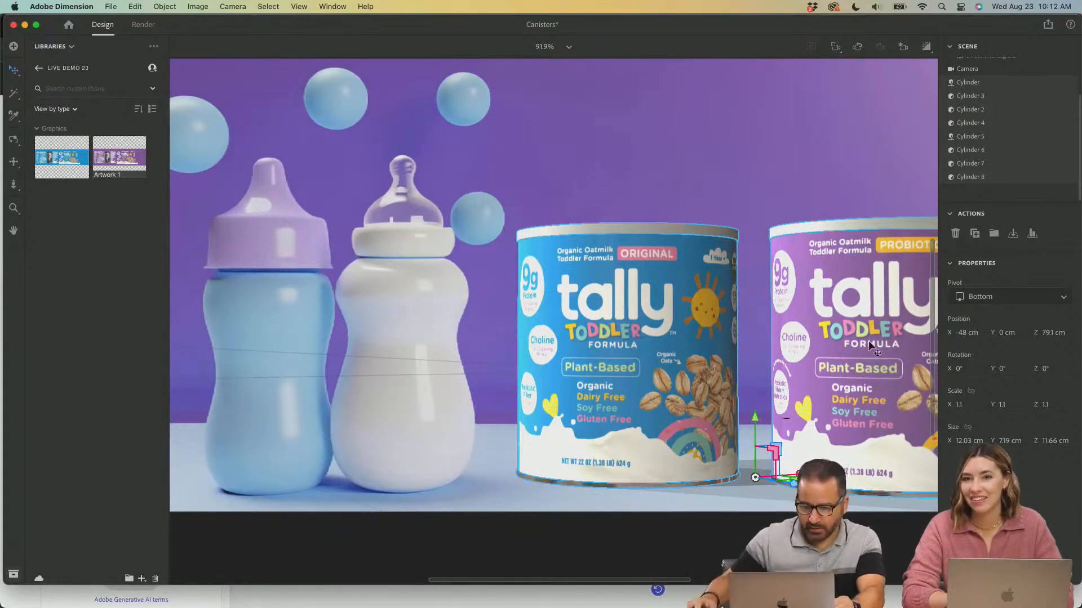
{"action": "left_click", "coordinate": [851, 541]}
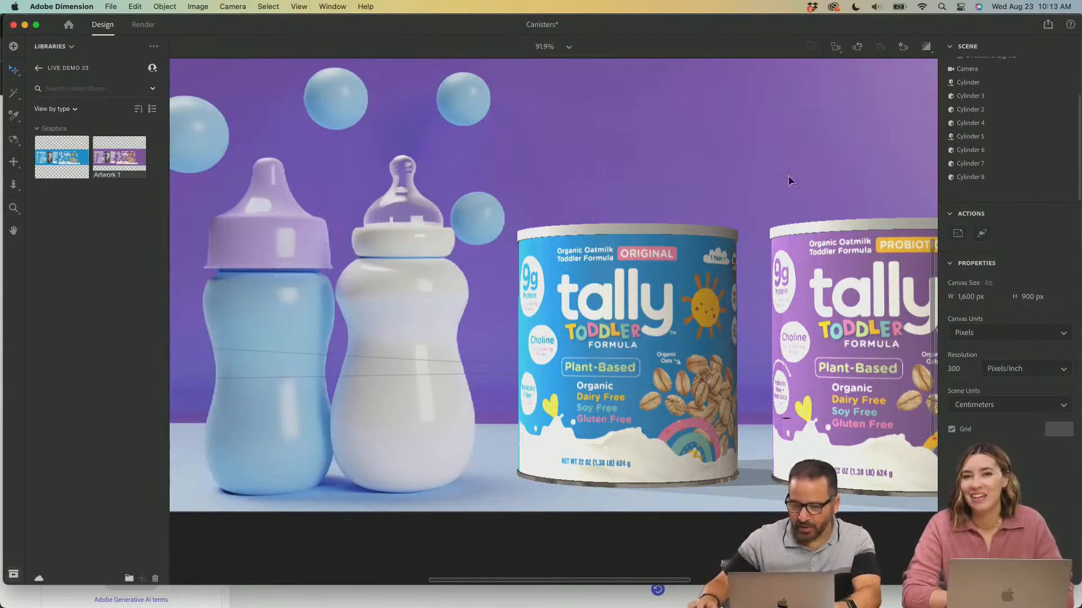
Apply Match Image to the background with Resize Canvas turned off and Create Lights set to Abstract.
{"action": "left_click", "coordinate": [683, 111]}
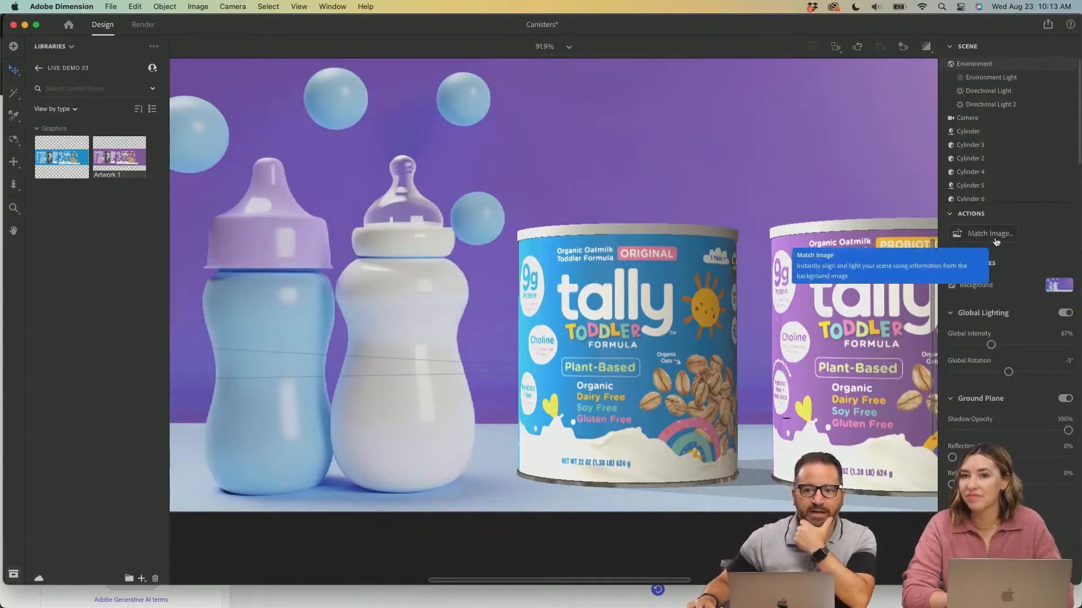
{"action": "left_click", "coordinate": [994, 240]}
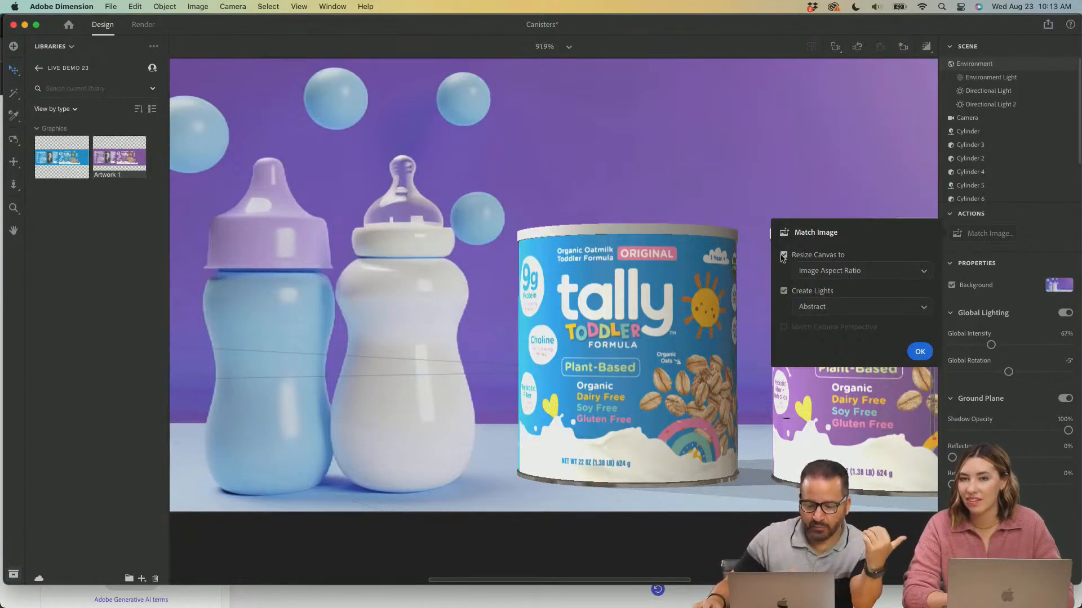
{"action": "left_click", "coordinate": [783, 255]}
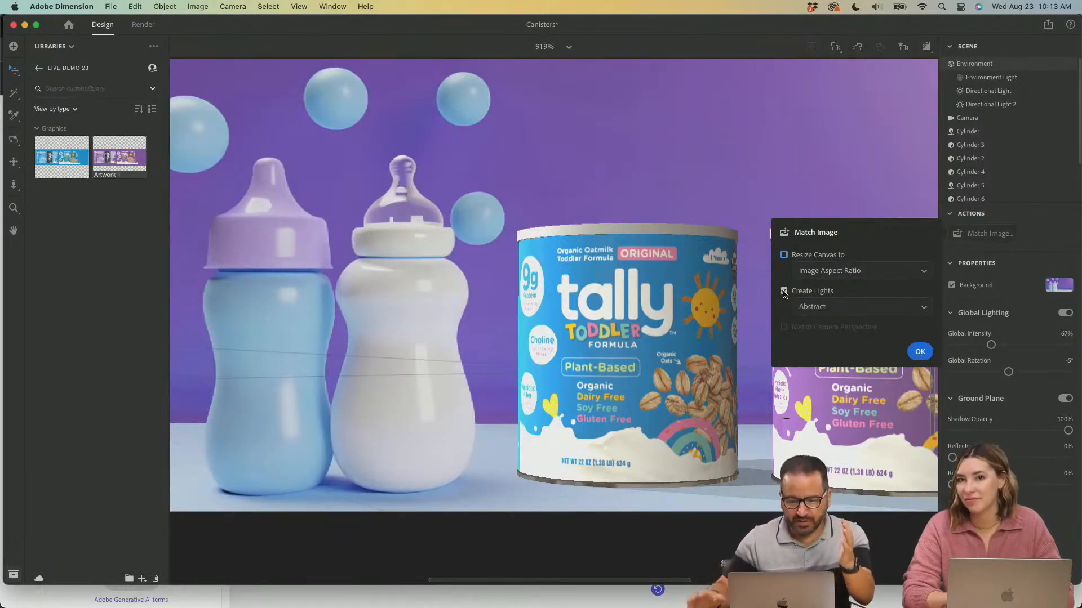
{"action": "left_click", "coordinate": [919, 352]}
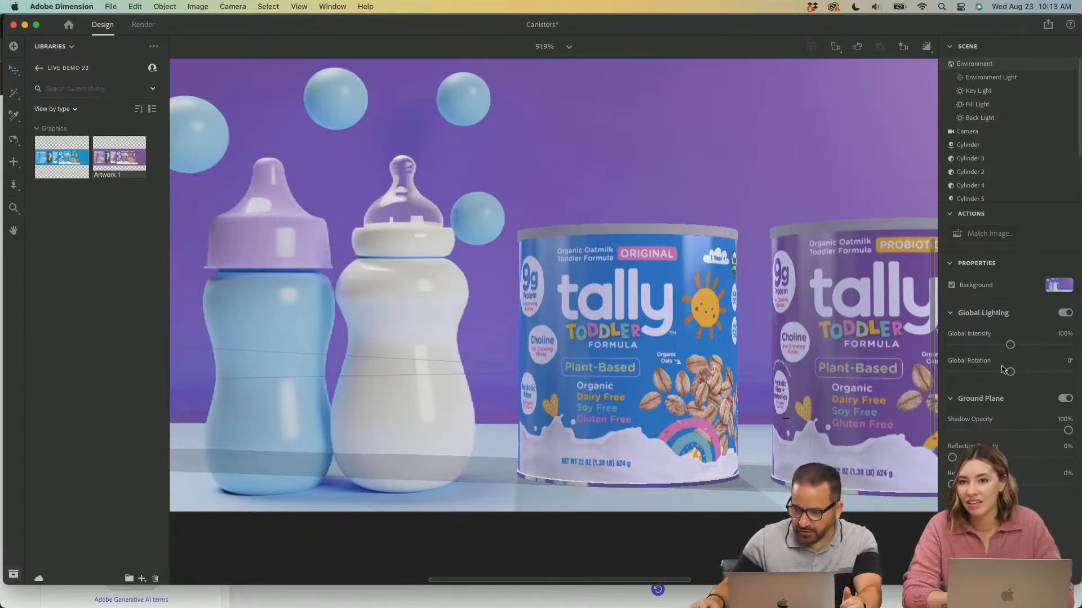
Set the environment's Global Rotation to 100° and Global Intensity to 80%, checking the lighting in the render preview.
{"action": "left_click_drag", "start_coordinate": [1009, 372], "coordinate": [1044, 383]}
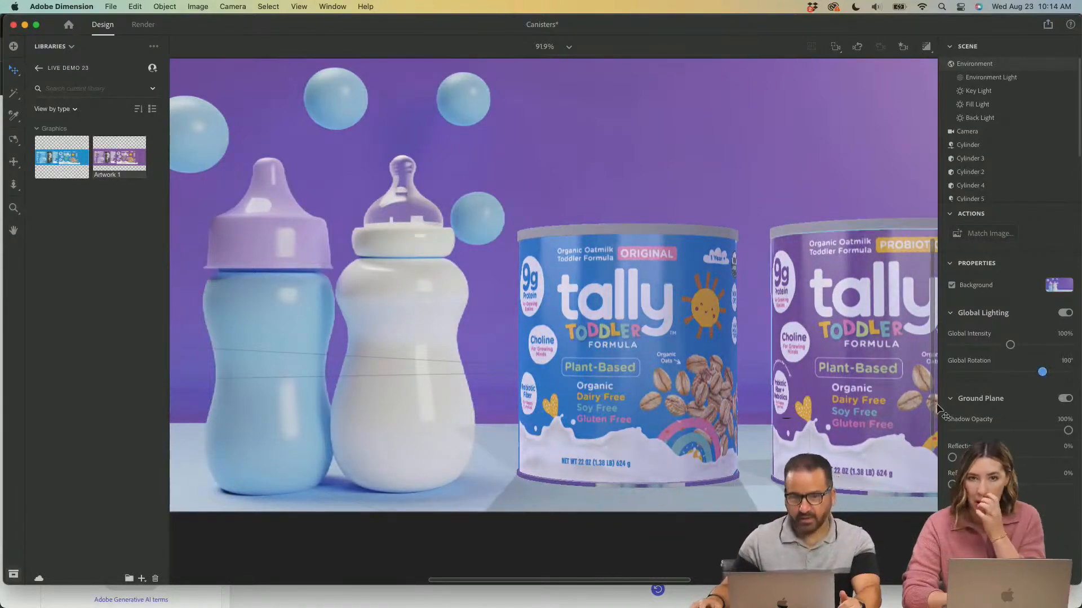
{"action": "left_click_drag", "start_coordinate": [658, 414], "coordinate": [636, 401]}
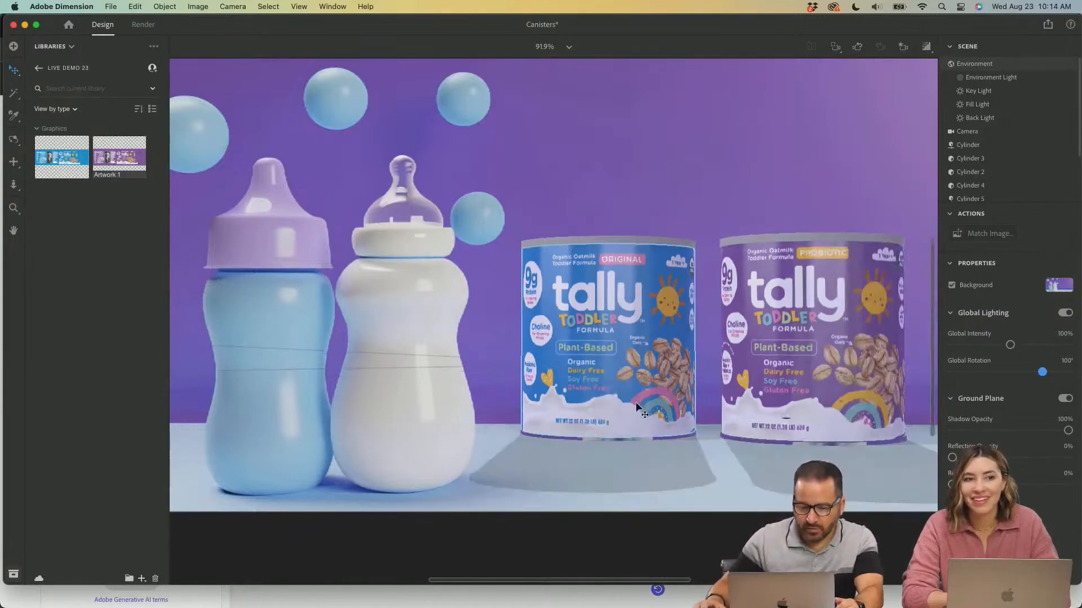
{"action": "key", "text": "super+z"}
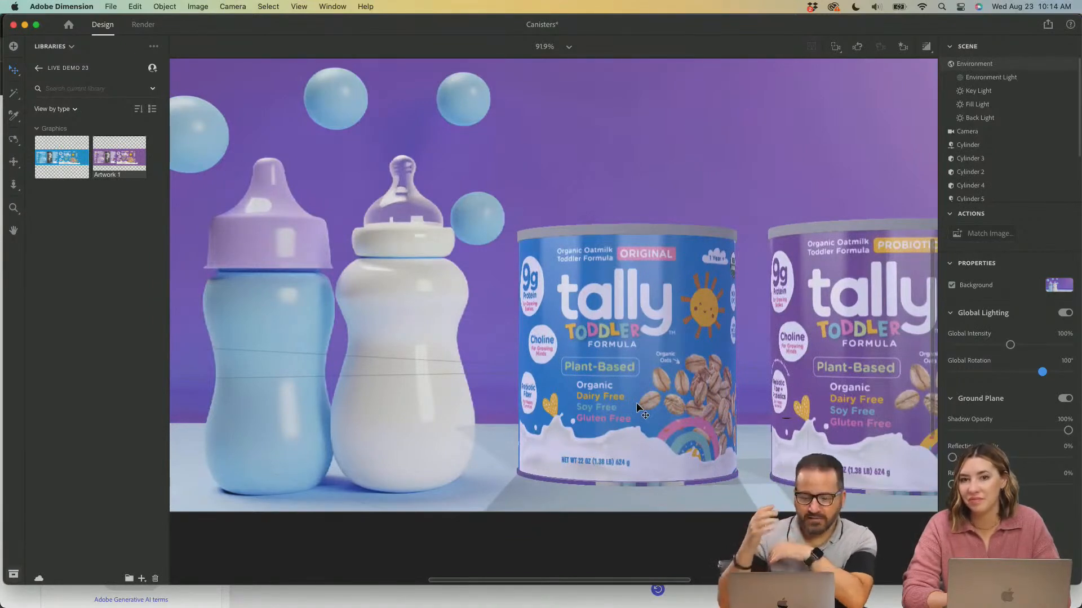
{"action": "left_click", "coordinate": [926, 47]}
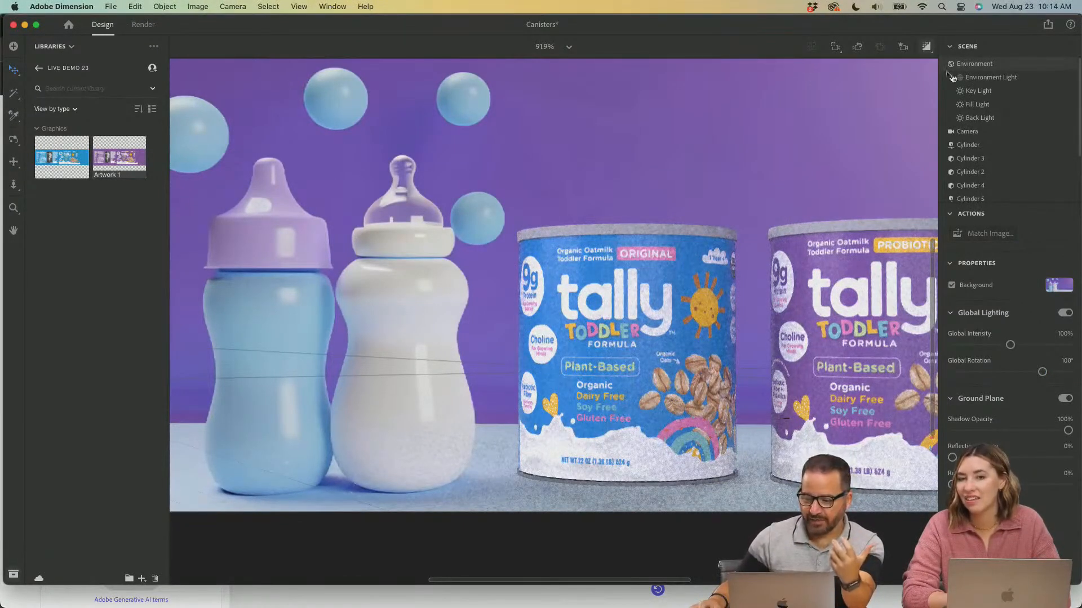
{"action": "left_click_drag", "start_coordinate": [1008, 347], "coordinate": [1005, 350]}
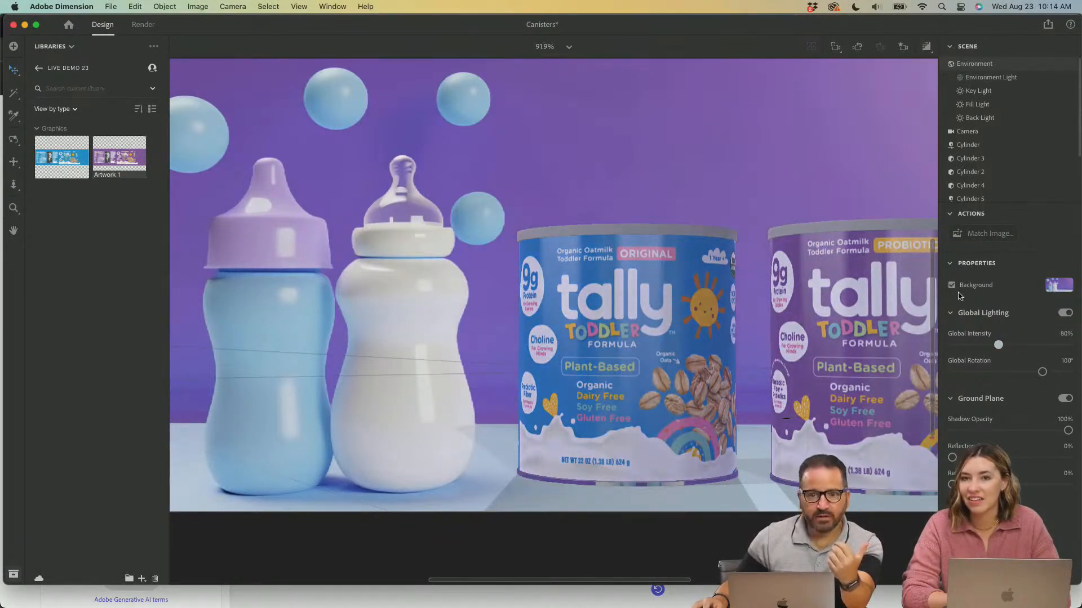
{"action": "left_click", "coordinate": [927, 47]}
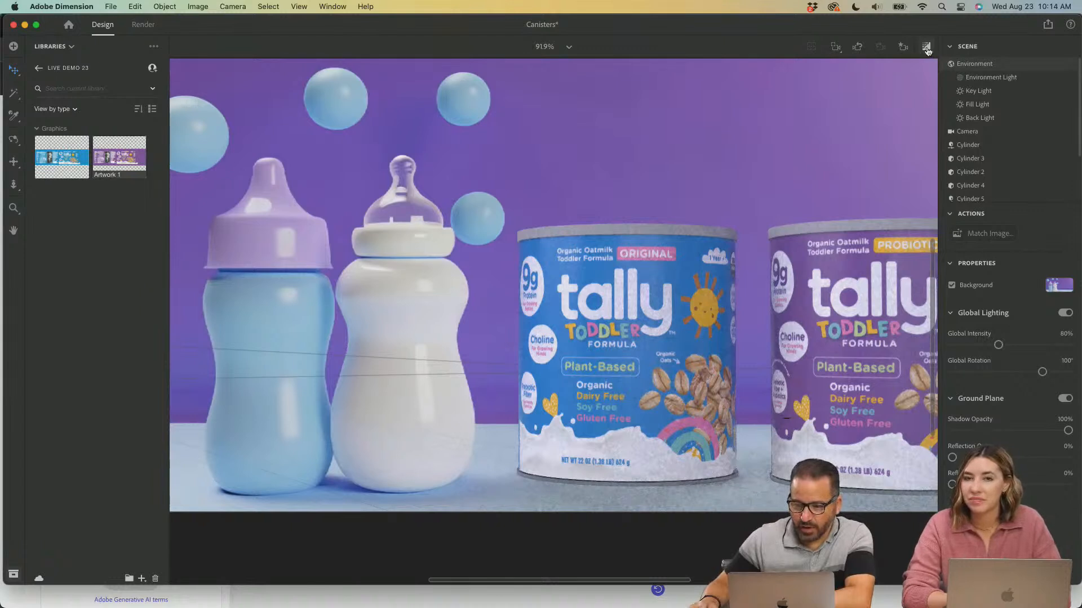
Save a copy of the scene as "Canisters_2" in the Documents folder.
{"action": "left_click", "coordinate": [111, 6]}
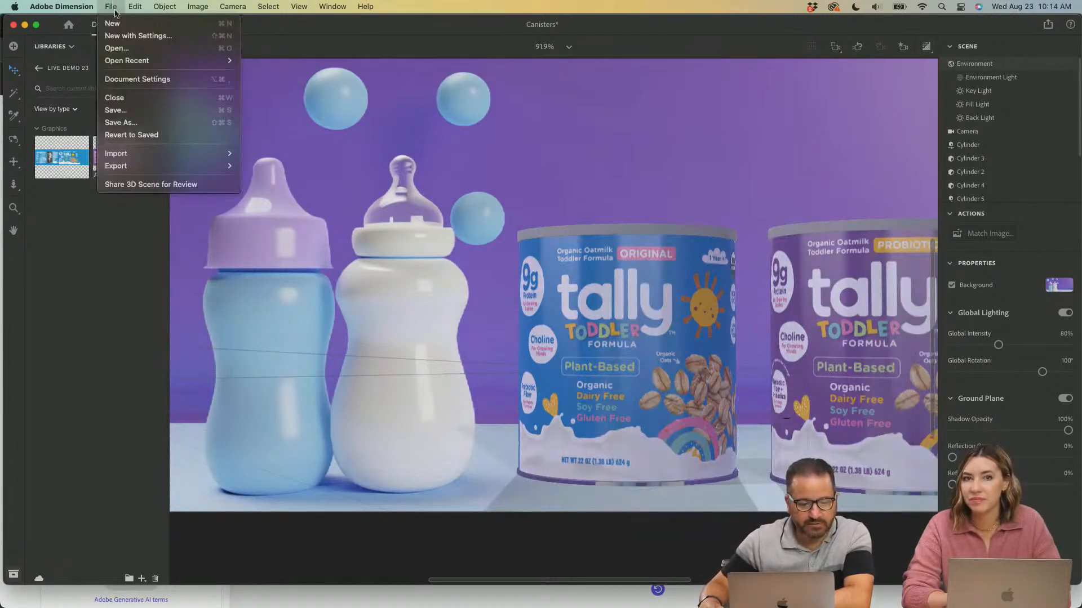
{"action": "left_click", "coordinate": [127, 122]}
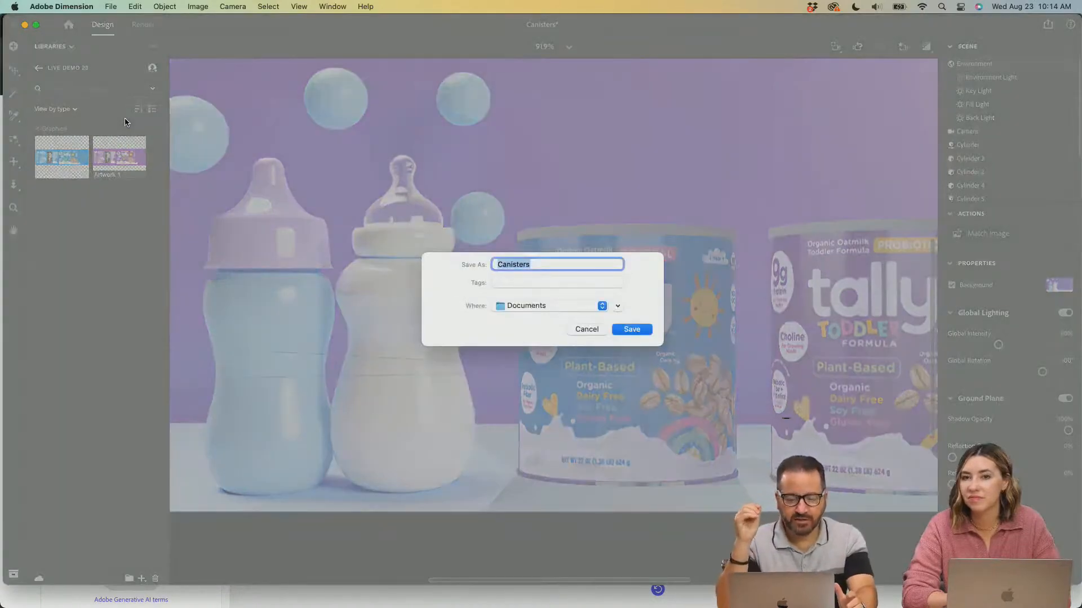
{"action": "left_click", "coordinate": [575, 266]}
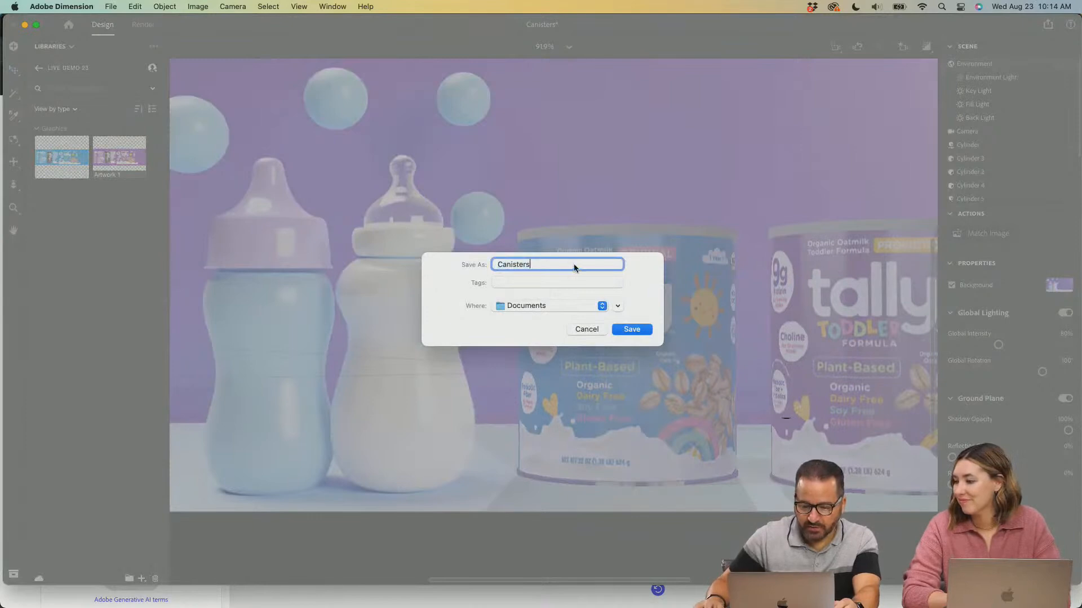
{"action": "type", "text": "_2"}
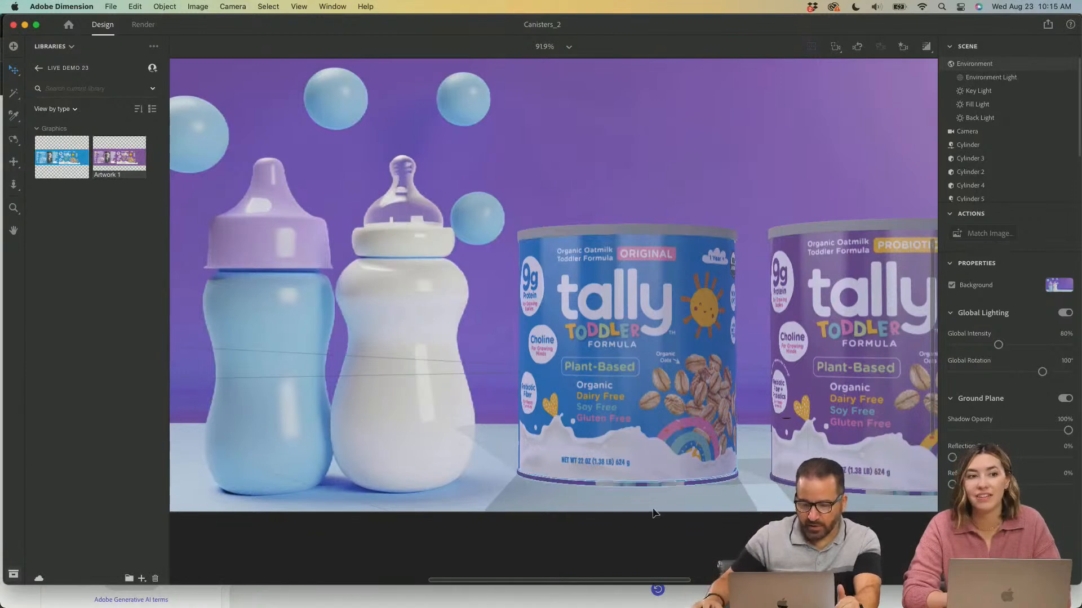
Delete the baby bottle background image and pan the camera to bring both canisters to the middle of the canvas.
{"action": "left_click", "coordinate": [1067, 289]}
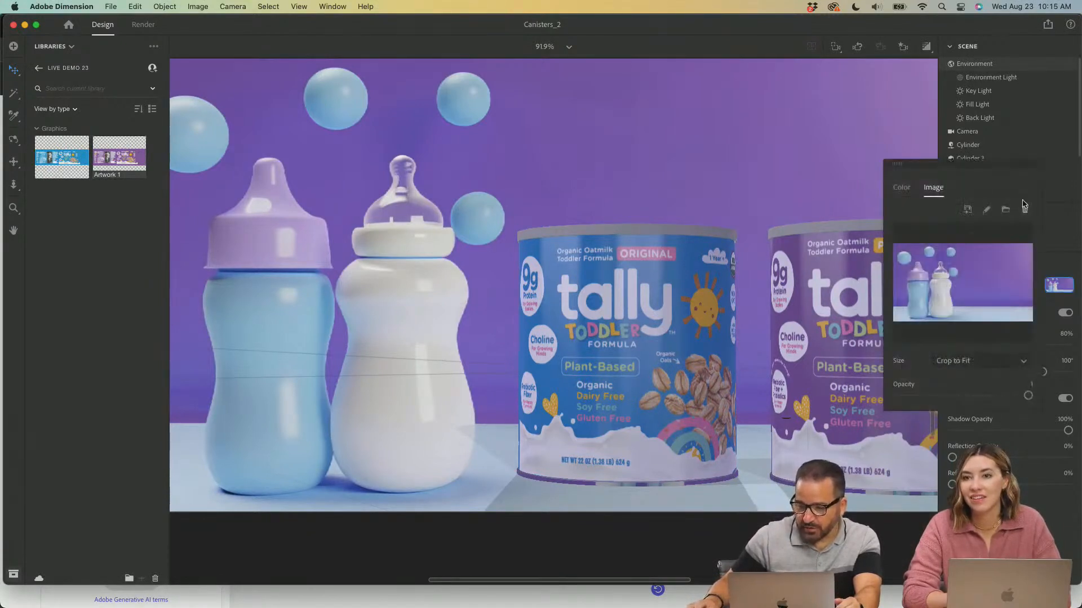
{"action": "left_click", "coordinate": [1025, 211]}
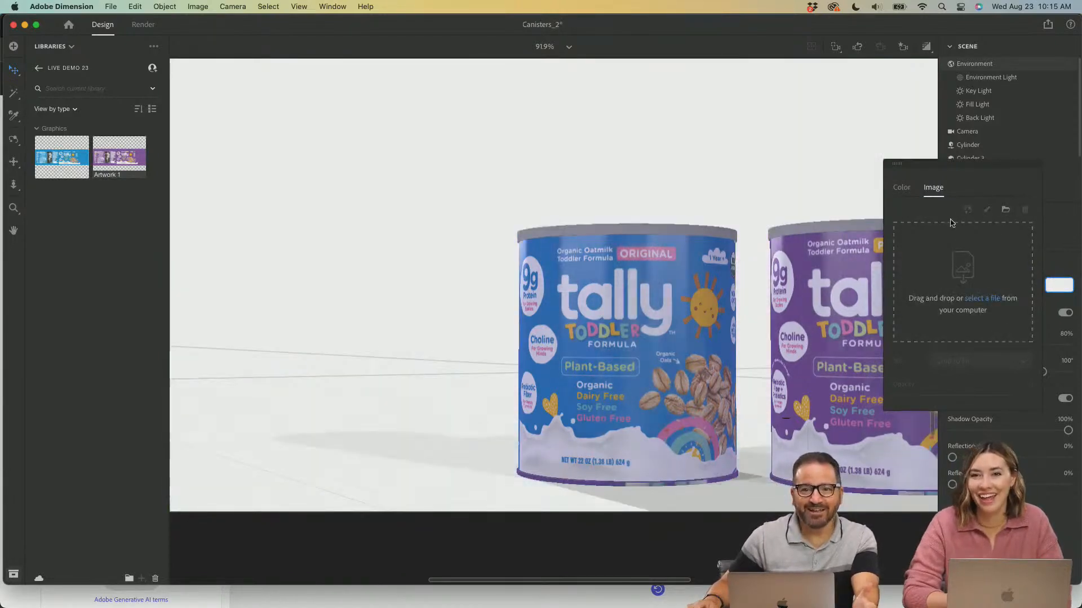
{"action": "left_click", "coordinate": [13, 162]}
{"action": "left_click_drag", "start_coordinate": [538, 302], "coordinate": [437, 283]}
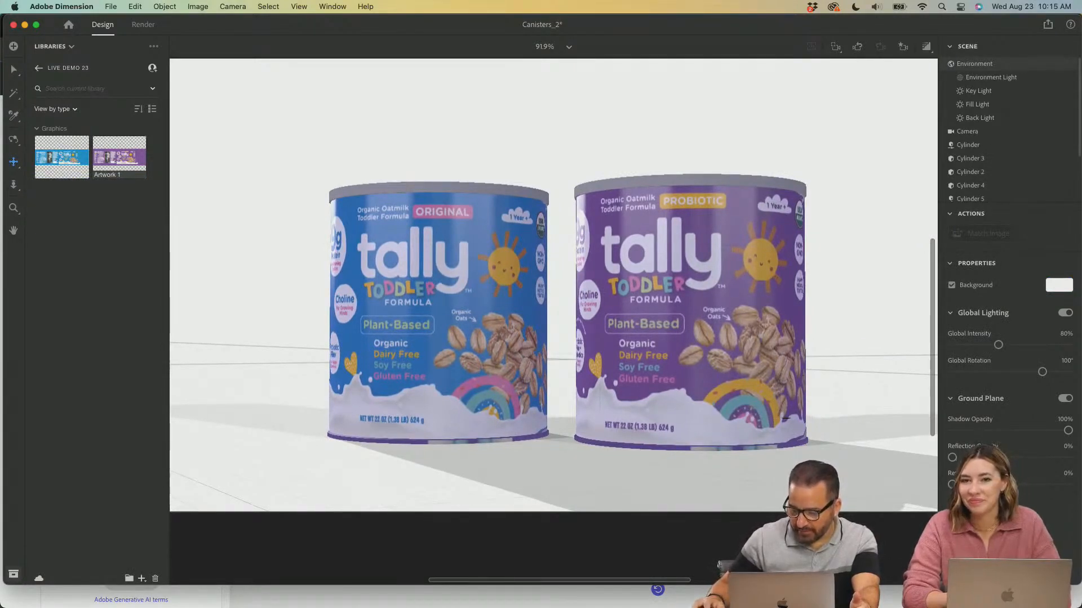
Place the downloaded purple image with the round blue podium and stacking toy as the scene background.
{"action": "mouse_move", "coordinate": [788, 607]}
{"action": "left_click", "coordinate": [893, 593]}
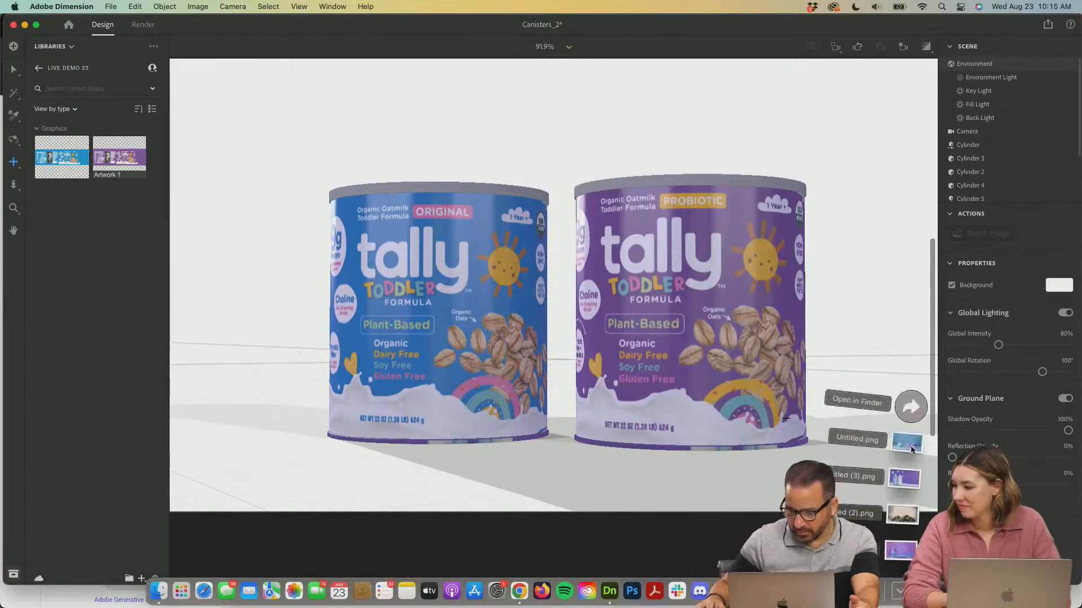
{"action": "left_click_drag", "start_coordinate": [906, 551], "coordinate": [559, 487]}
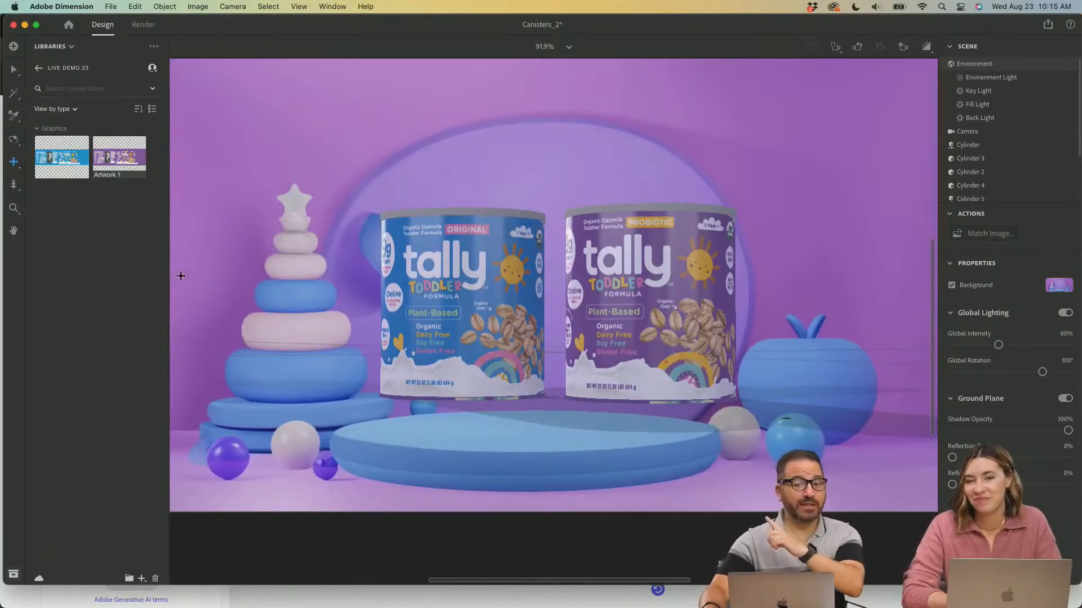
{"action": "left_click", "coordinate": [11, 69]}
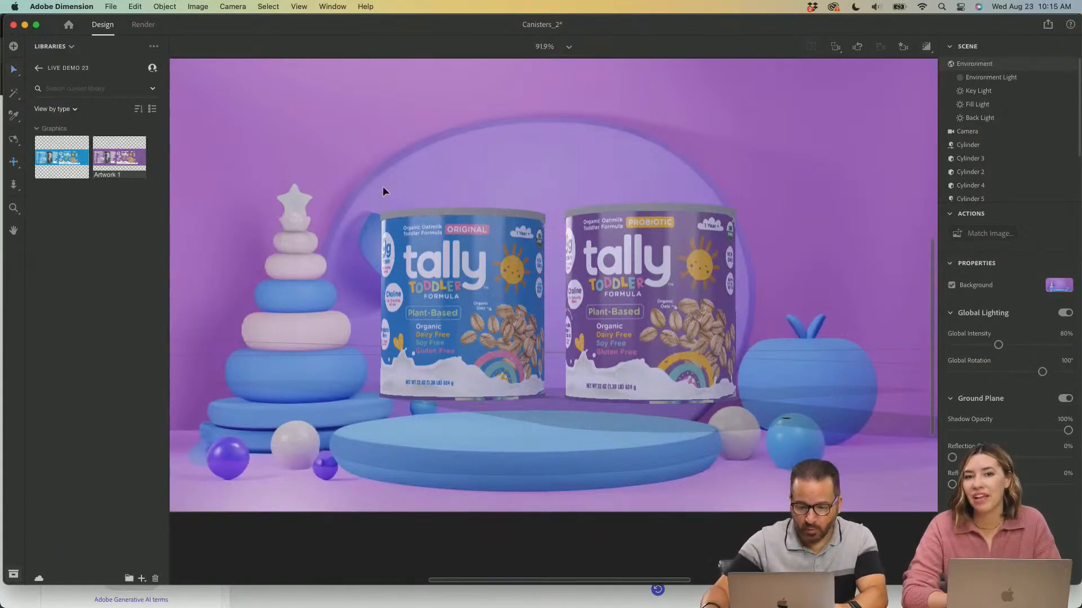
Select both canisters and scale them down together uniformly to 0.9.
{"action": "left_click_drag", "start_coordinate": [613, 363], "coordinate": [763, 426]}
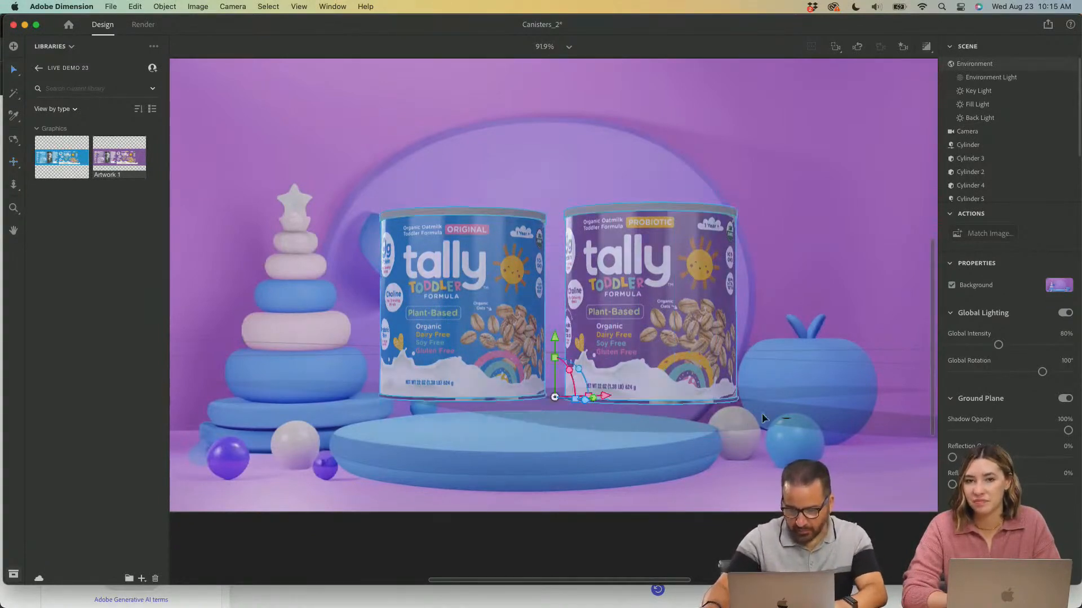
{"action": "left_click", "coordinate": [13, 69]}
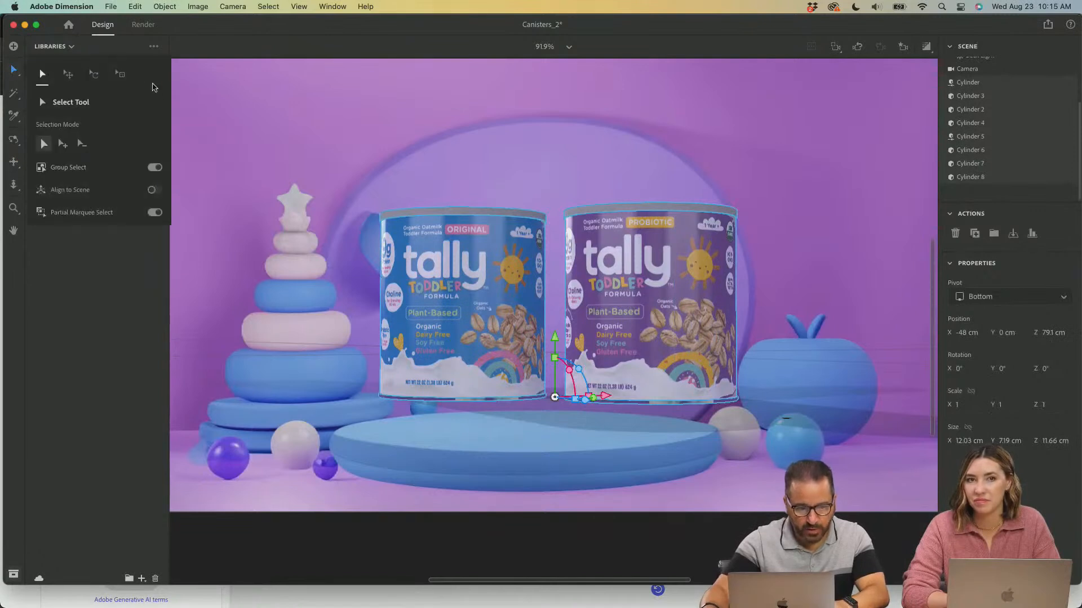
{"action": "left_click", "coordinate": [121, 74]}
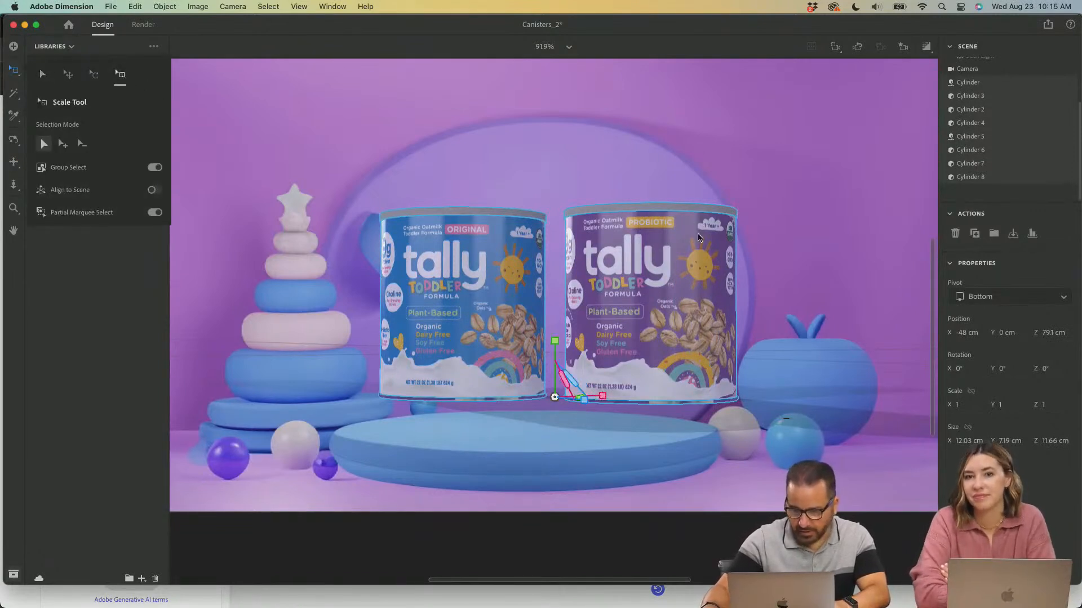
{"action": "left_click_drag", "start_coordinate": [686, 250], "coordinate": [670, 267]}
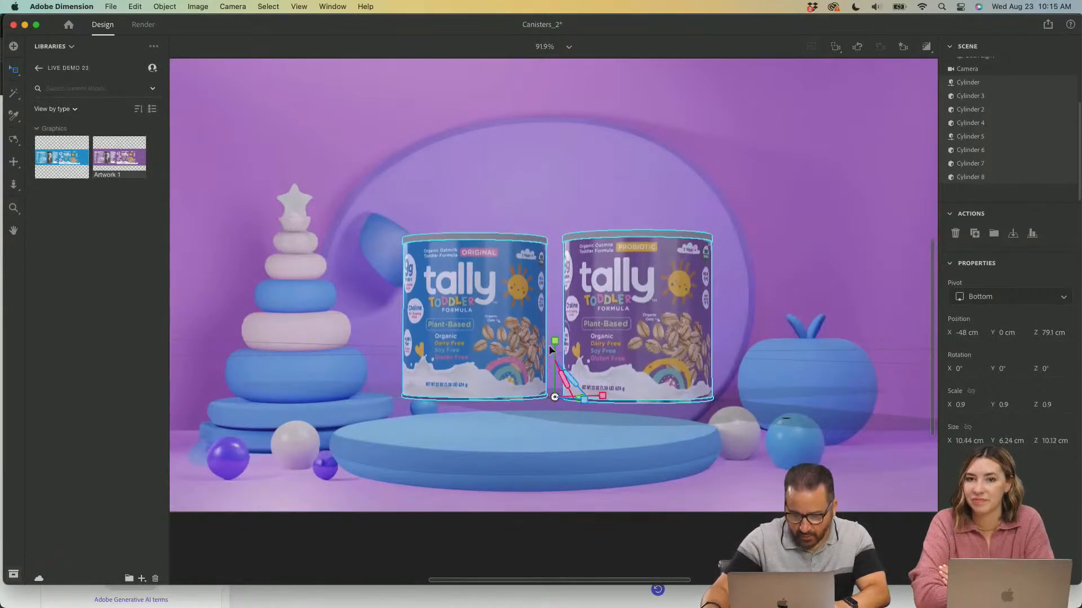
{"action": "left_click_drag", "start_coordinate": [555, 341], "coordinate": [555, 352]}
{"action": "key", "text": "super+z"}
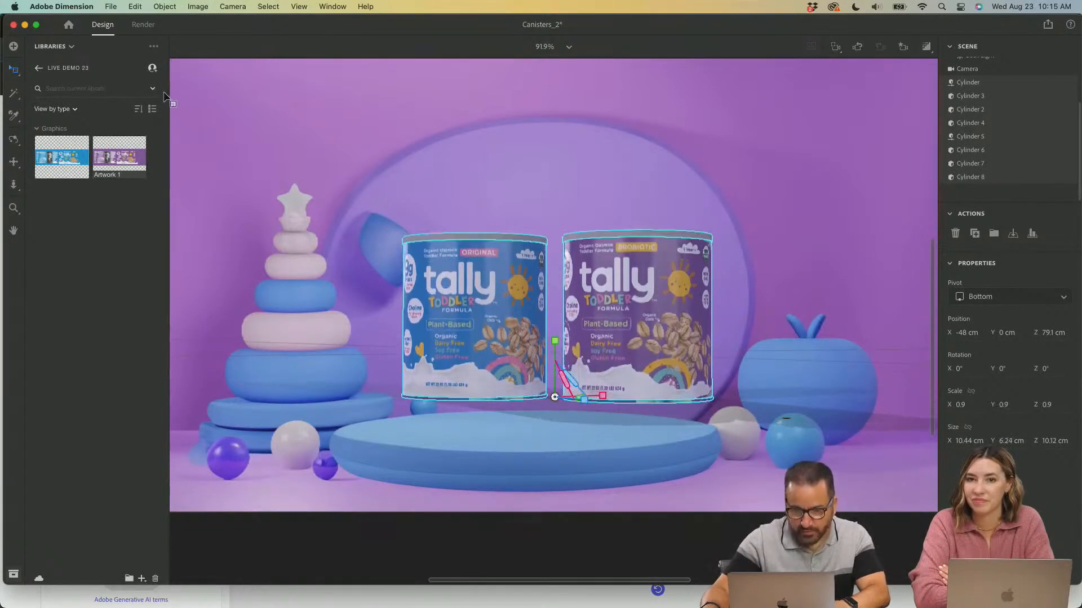
Move both canisters forward toward the camera onto the blue podium, to about X -55.4 cm and Z 91.6 cm.
{"action": "left_click", "coordinate": [14, 71]}
{"action": "left_click", "coordinate": [68, 74]}
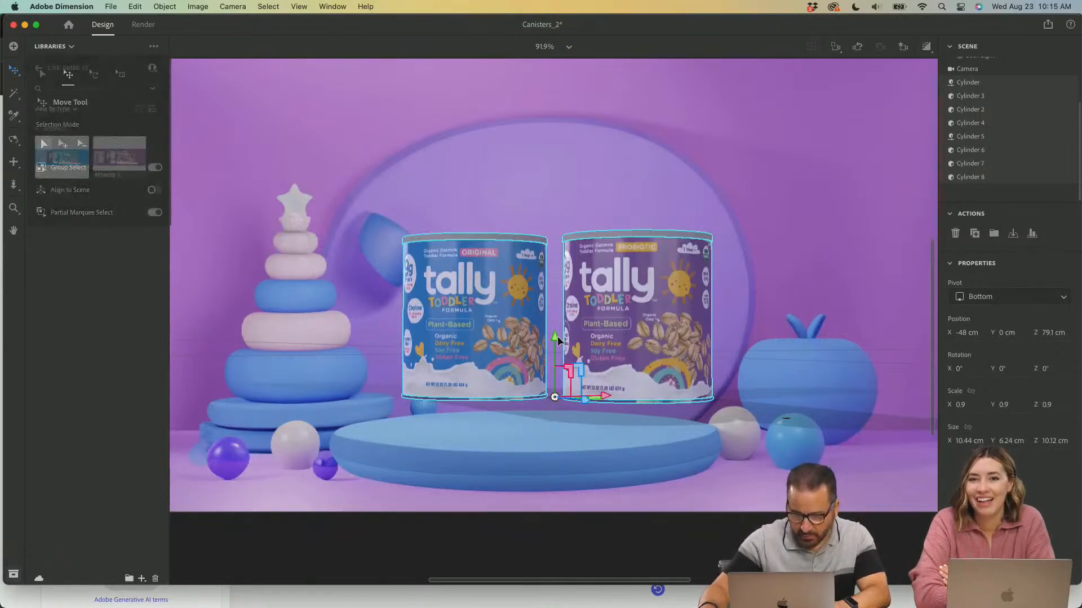
{"action": "left_click_drag", "start_coordinate": [557, 337], "coordinate": [543, 351]}
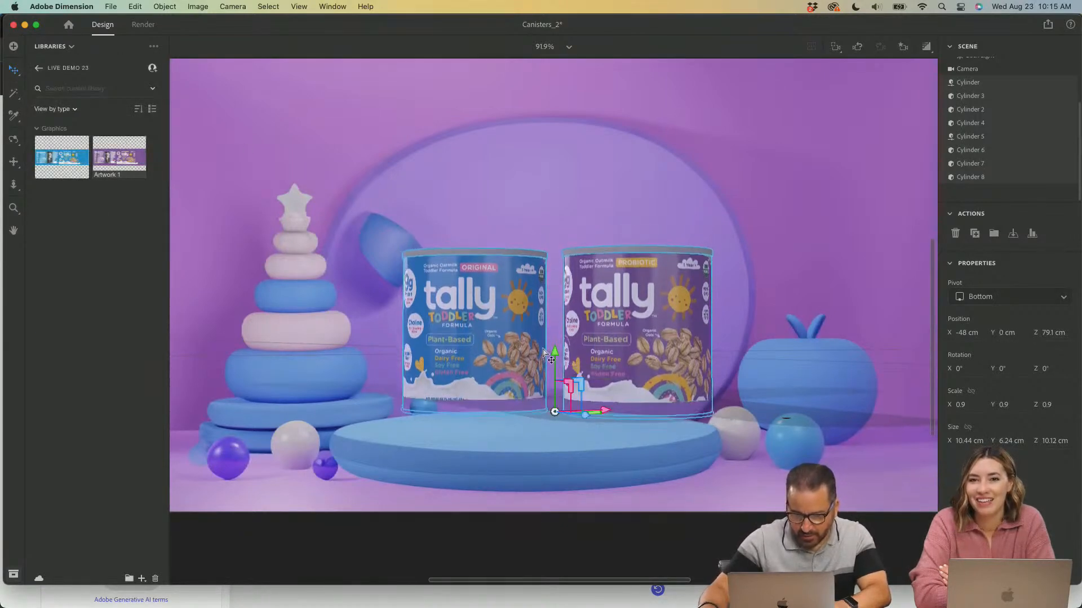
{"action": "key", "text": "super+z"}
{"action": "left_click_drag", "start_coordinate": [586, 400], "coordinate": [603, 457]}
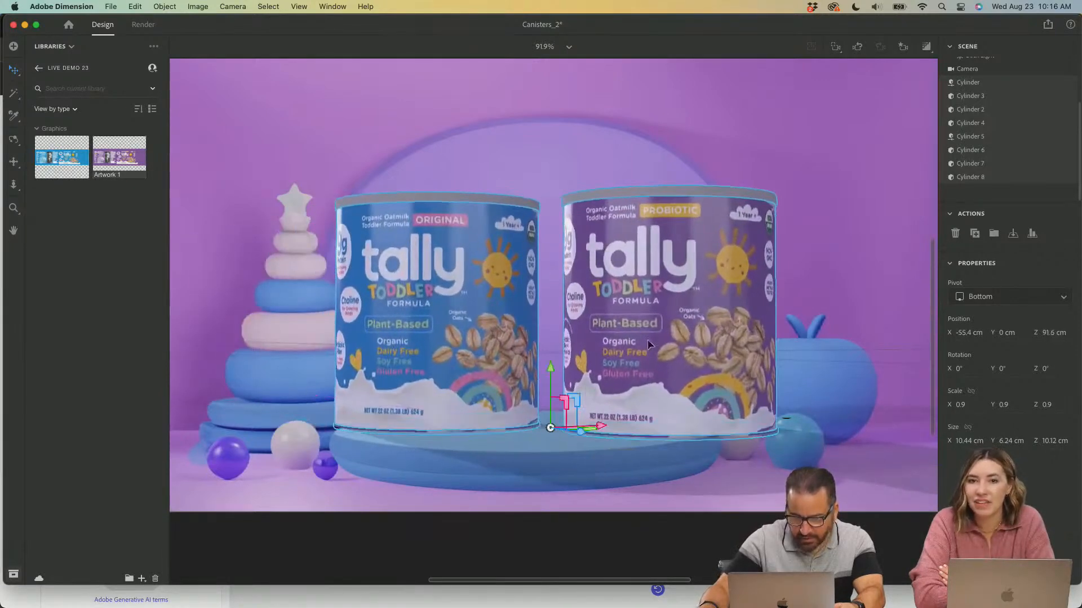
Scale both canisters down uniformly to 0.6 so they fit on the podium.
{"action": "left_click", "coordinate": [12, 71]}
{"action": "left_click", "coordinate": [121, 78]}
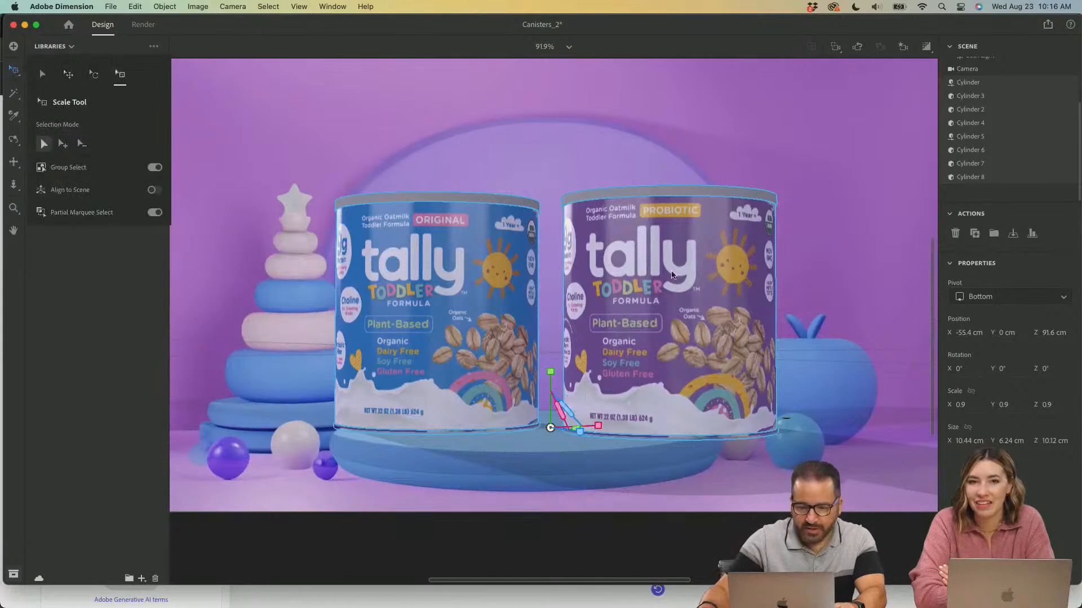
{"action": "left_click_drag", "start_coordinate": [709, 252], "coordinate": [648, 303]}
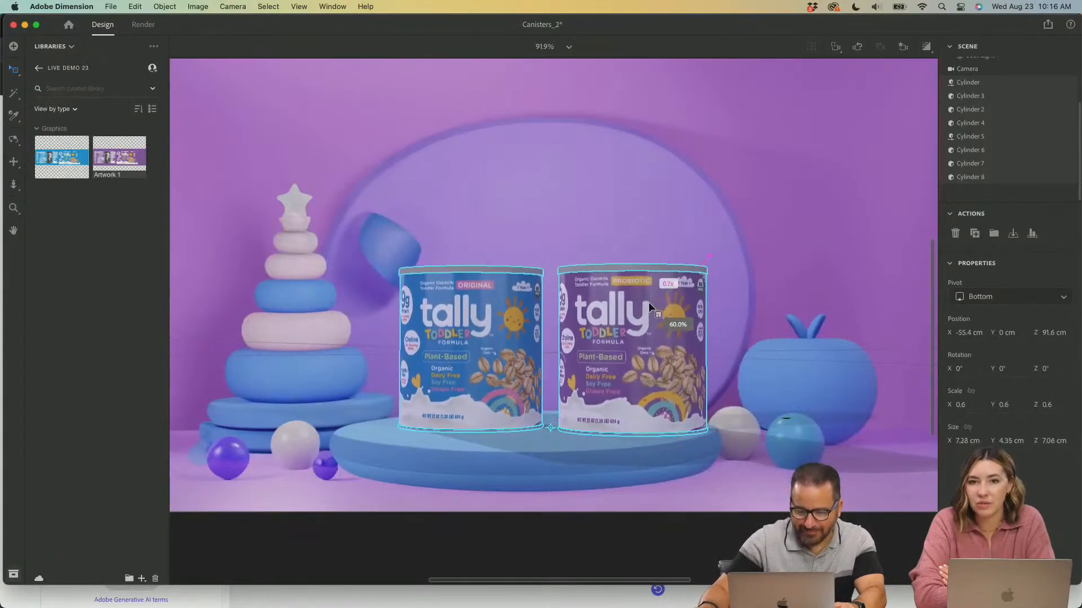
Shift both canisters sideways along the X axis to about -56.3 cm to center them on the podium.
{"action": "left_click", "coordinate": [15, 72]}
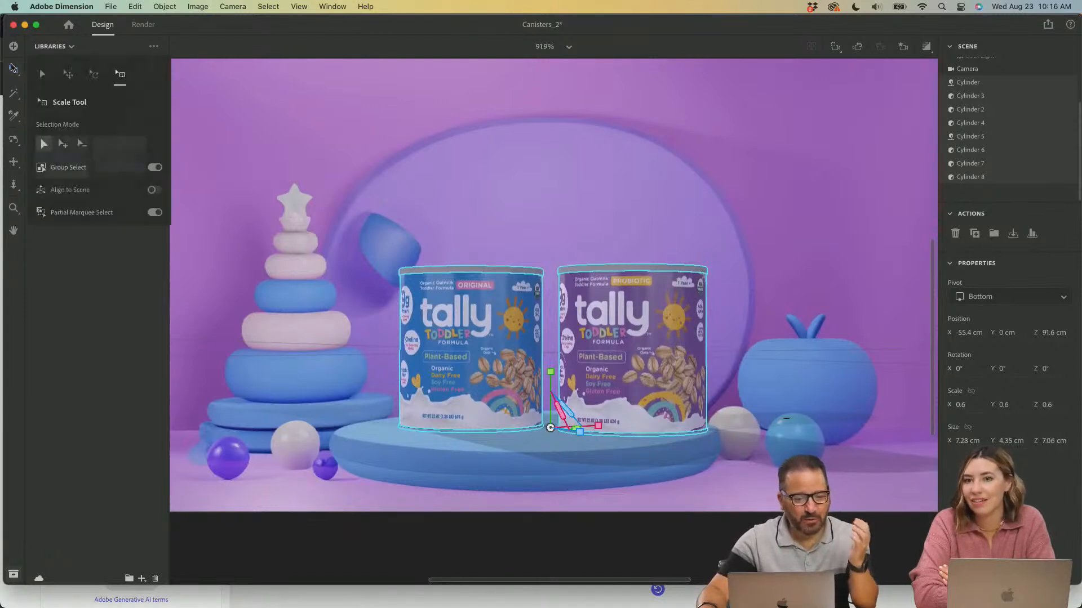
{"action": "left_click", "coordinate": [67, 76]}
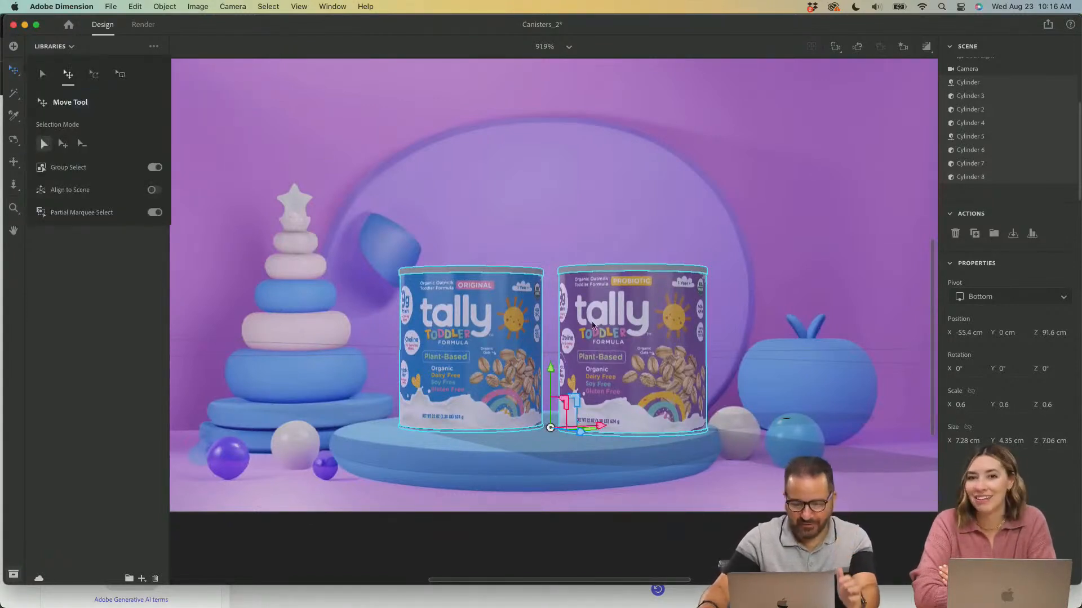
{"action": "left_click_drag", "start_coordinate": [601, 427], "coordinate": [576, 426]}
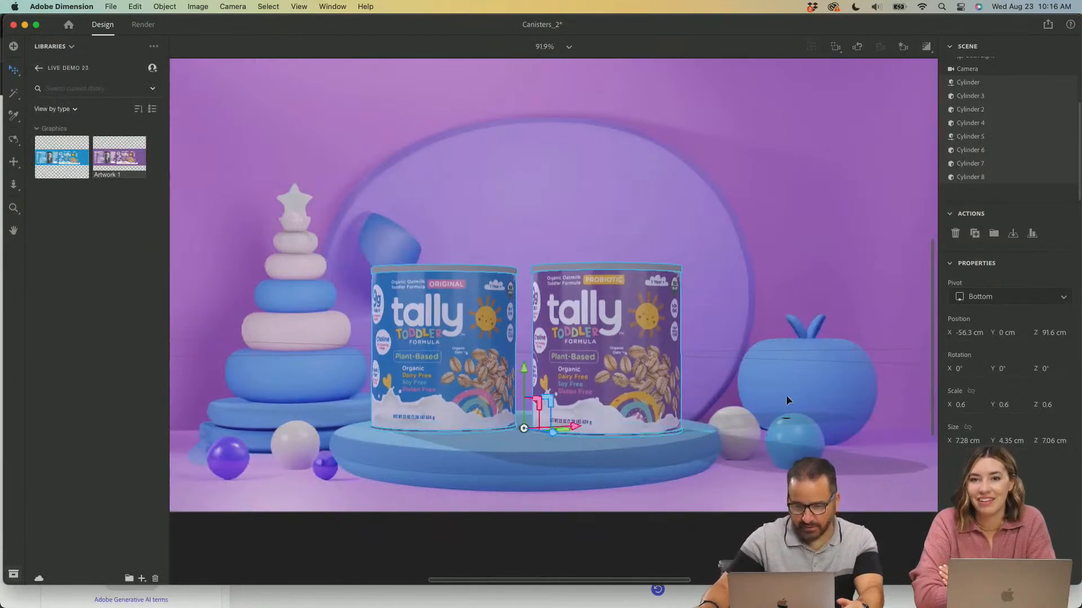
Run Match Image on the environment to create multiple lights from the background, without resizing the canvas.
{"action": "left_click", "coordinate": [786, 395]}
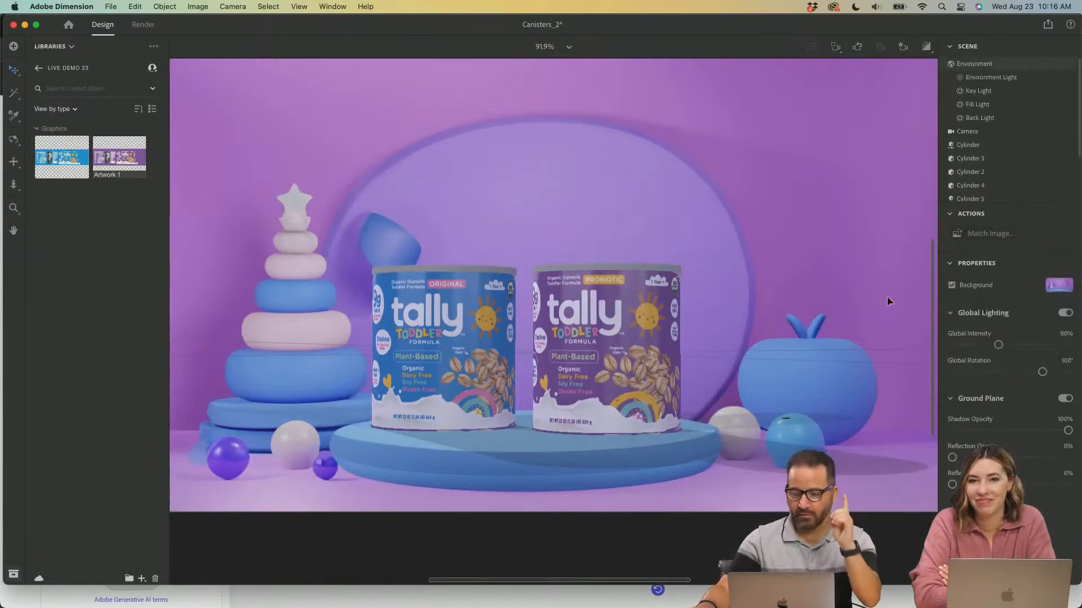
{"action": "left_click", "coordinate": [991, 234]}
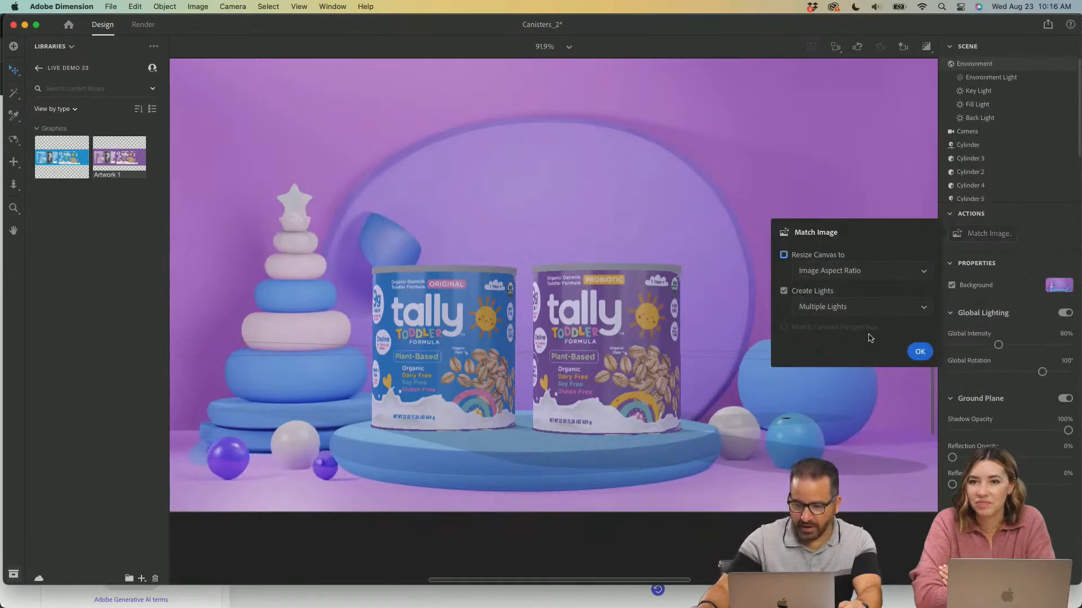
{"action": "left_click", "coordinate": [920, 353]}
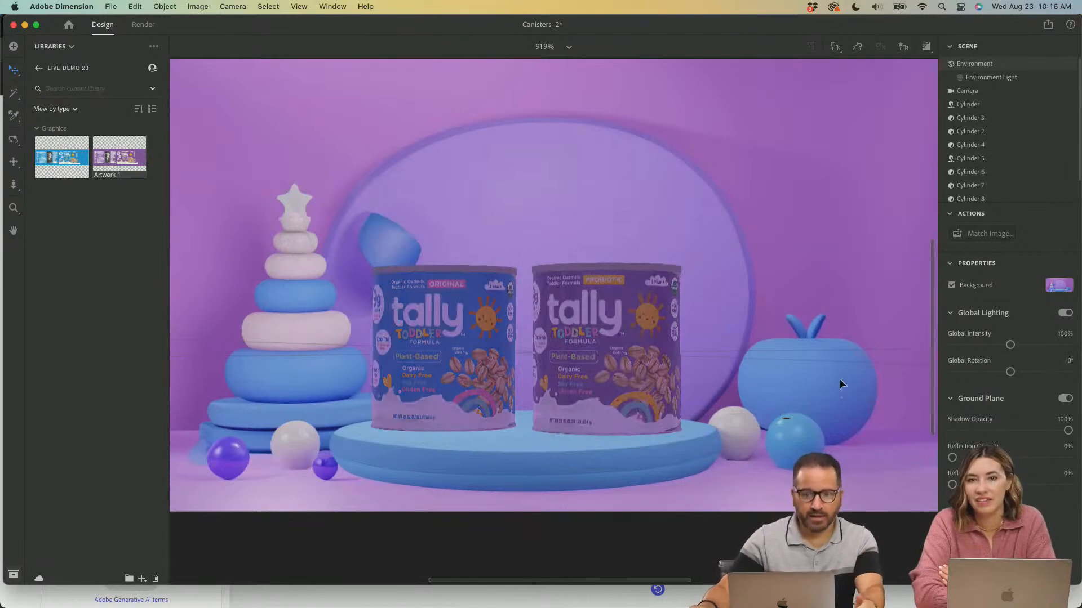
Set the environment's Global Rotation to -105° and Global Intensity to about 111%.
{"action": "left_click_drag", "start_coordinate": [1017, 348], "coordinate": [1045, 349]}
{"action": "left_click_drag", "start_coordinate": [1010, 372], "coordinate": [1036, 372]}
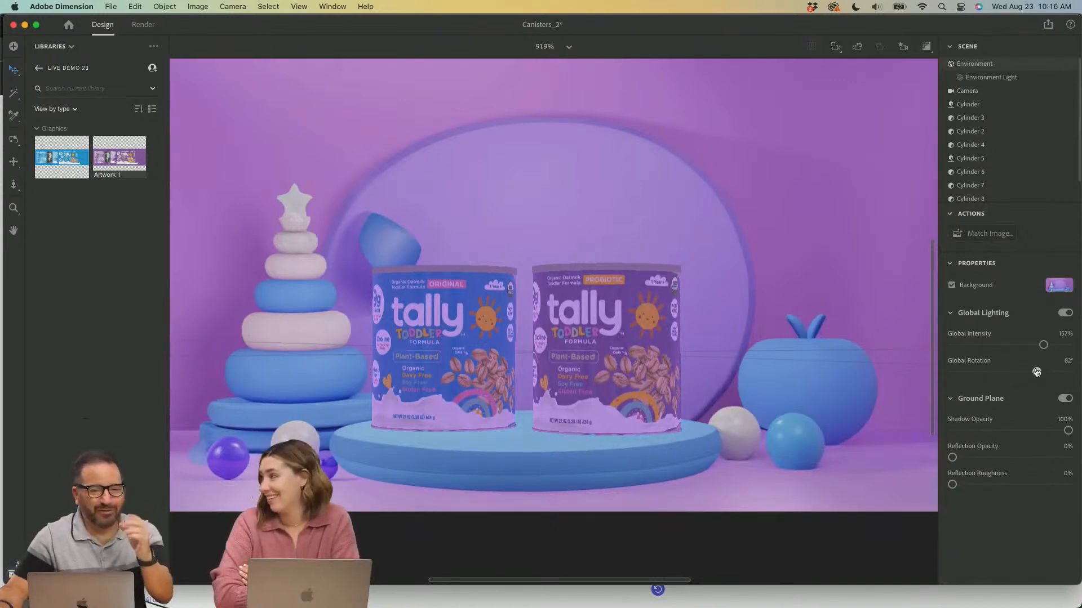
{"action": "left_click_drag", "start_coordinate": [1037, 372], "coordinate": [976, 376]}
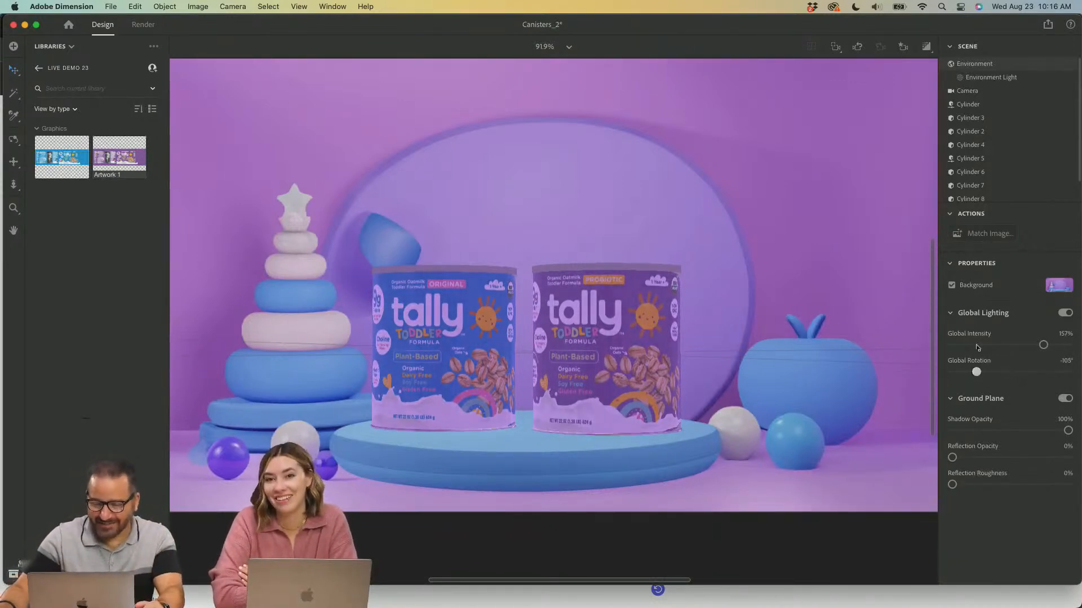
{"action": "left_click", "coordinate": [1017, 345]}
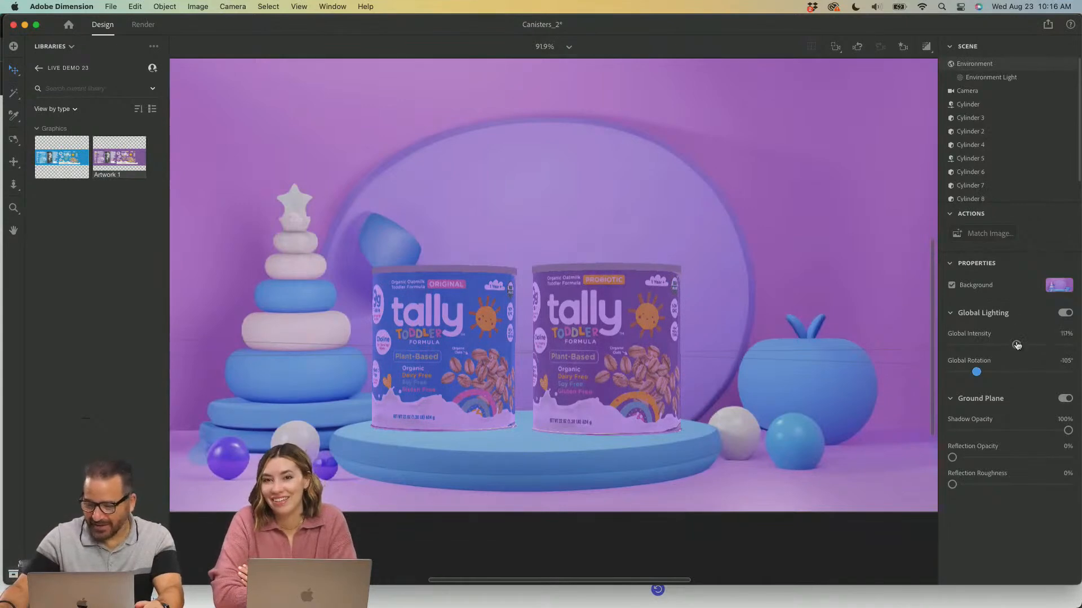
Set the Environment Light's intensity to 167% and its rotation to 178°.
{"action": "left_click", "coordinate": [999, 81]}
{"action": "left_click_drag", "start_coordinate": [1006, 313], "coordinate": [1068, 340]}
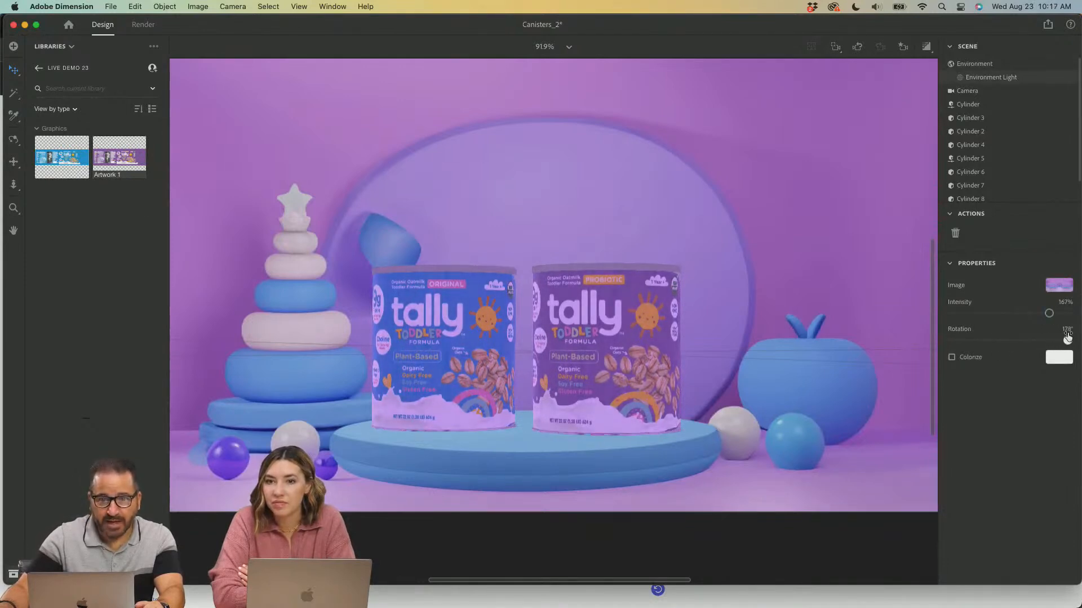
Add a Circle Light from the Starter Assets' directional lights to the scene and turn on the render preview.
{"action": "left_click", "coordinate": [52, 47]}
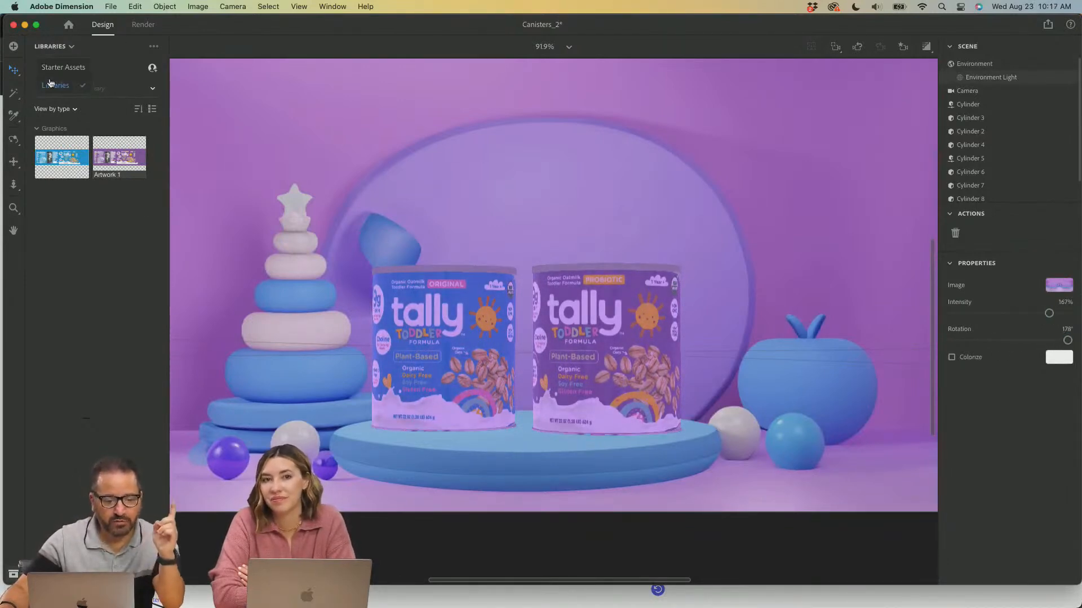
{"action": "left_click", "coordinate": [62, 67]}
{"action": "scroll", "coordinate": [58, 485], "scroll_direction": "down", "scroll_amount": 15}
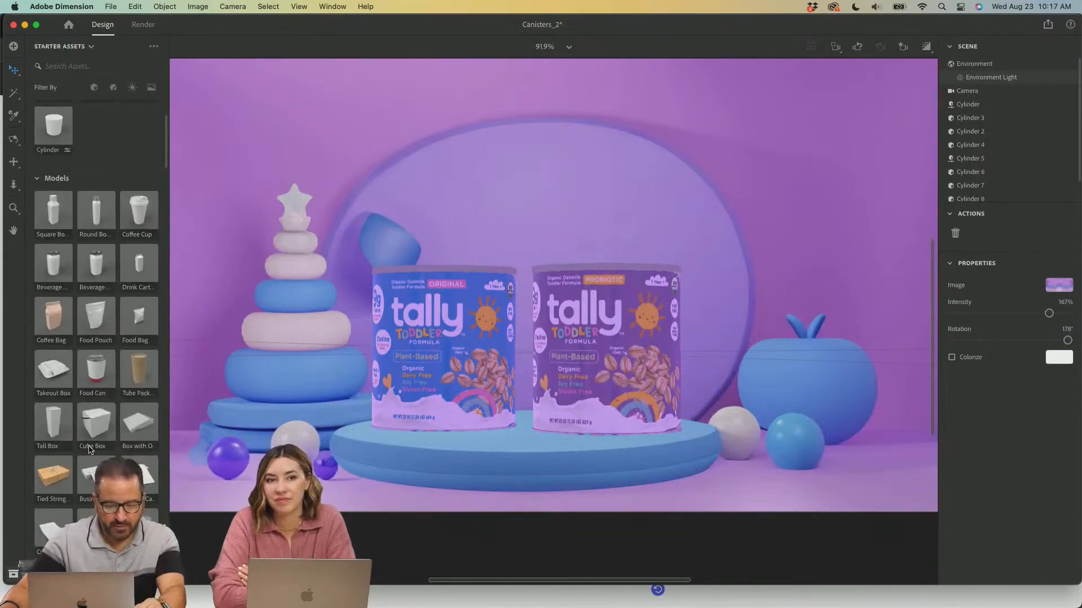
{"action": "scroll", "coordinate": [94, 442], "scroll_direction": "down", "scroll_amount": 10}
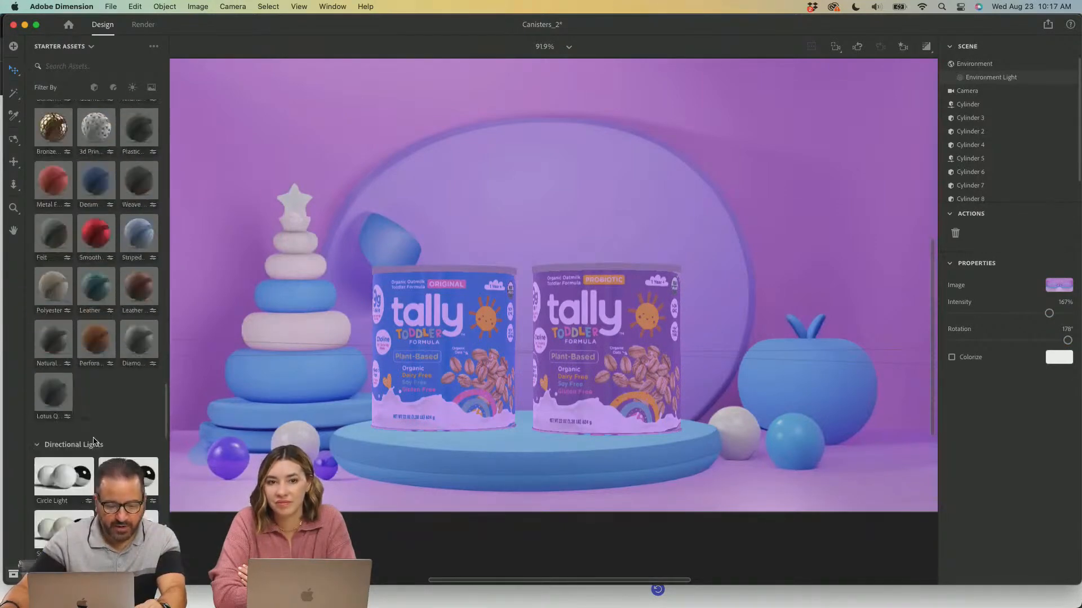
{"action": "left_click", "coordinate": [73, 289]}
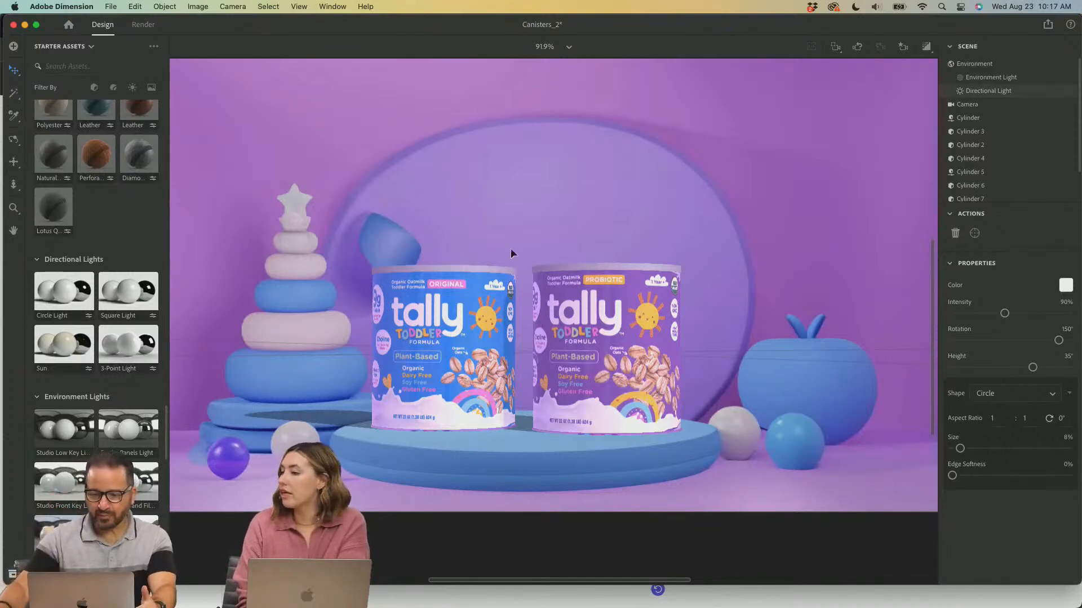
{"action": "left_click", "coordinate": [925, 48]}
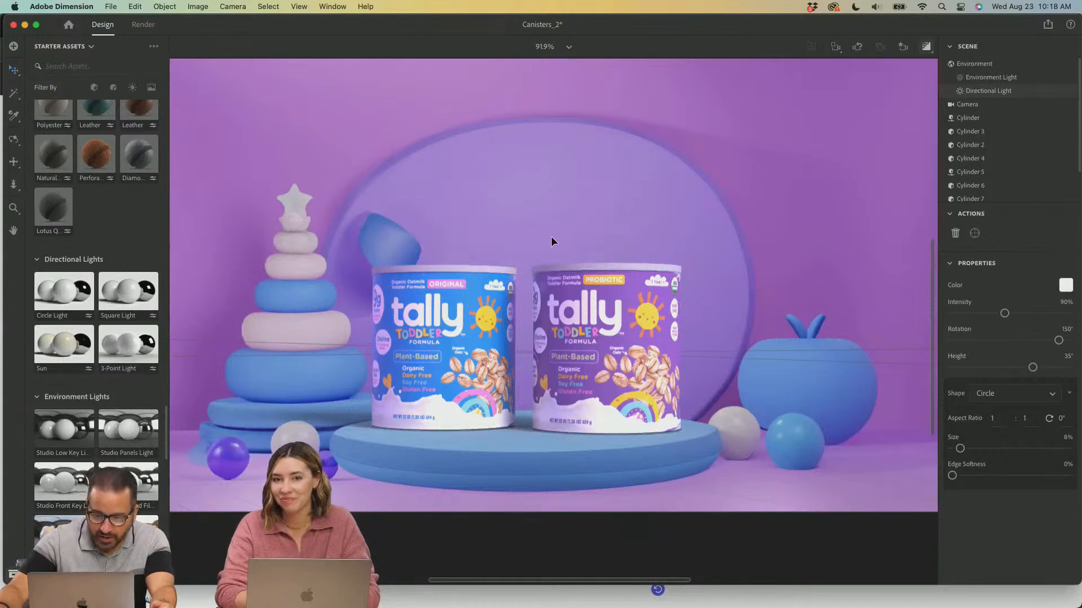
Raise the purple Probiotic canister to Y 1 cm so it floats above the podium.
{"action": "left_click", "coordinate": [658, 460]}
{"action": "left_click", "coordinate": [604, 315]}
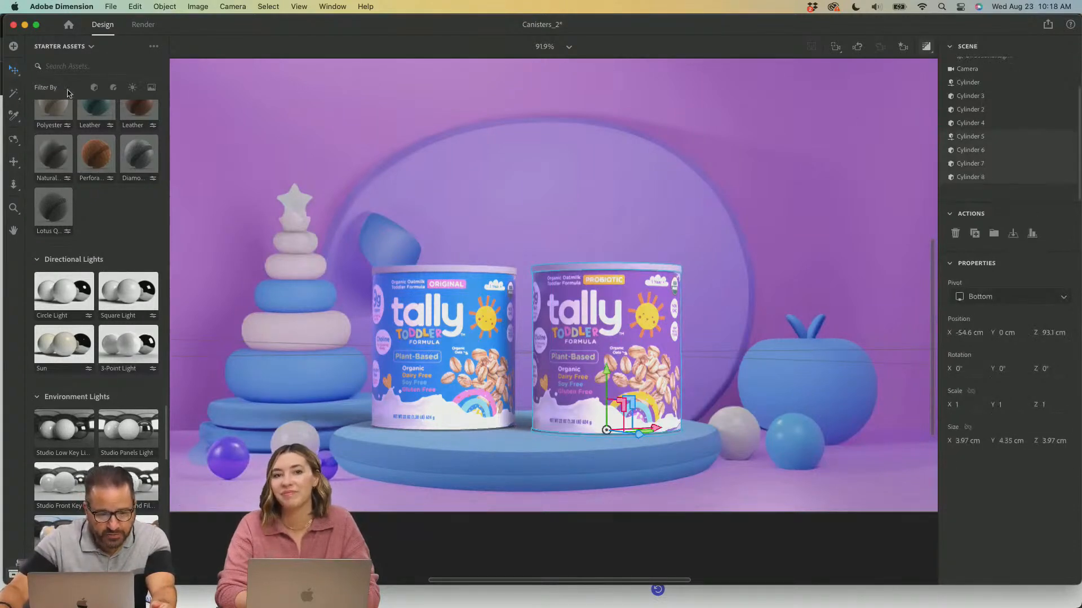
{"action": "left_click", "coordinate": [13, 70]}
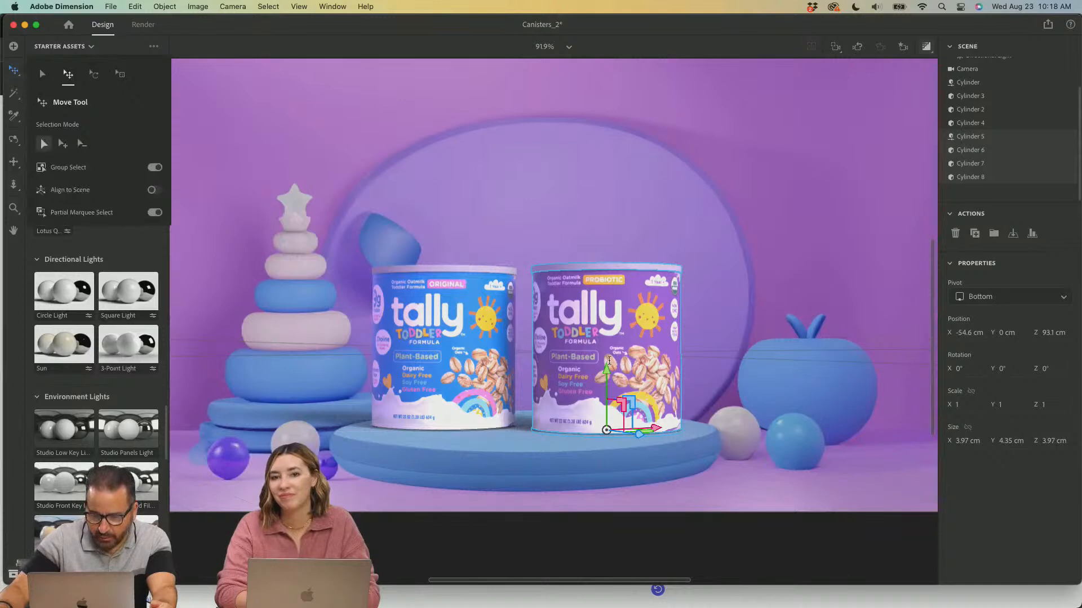
{"action": "left_click_drag", "start_coordinate": [604, 370], "coordinate": [609, 337]}
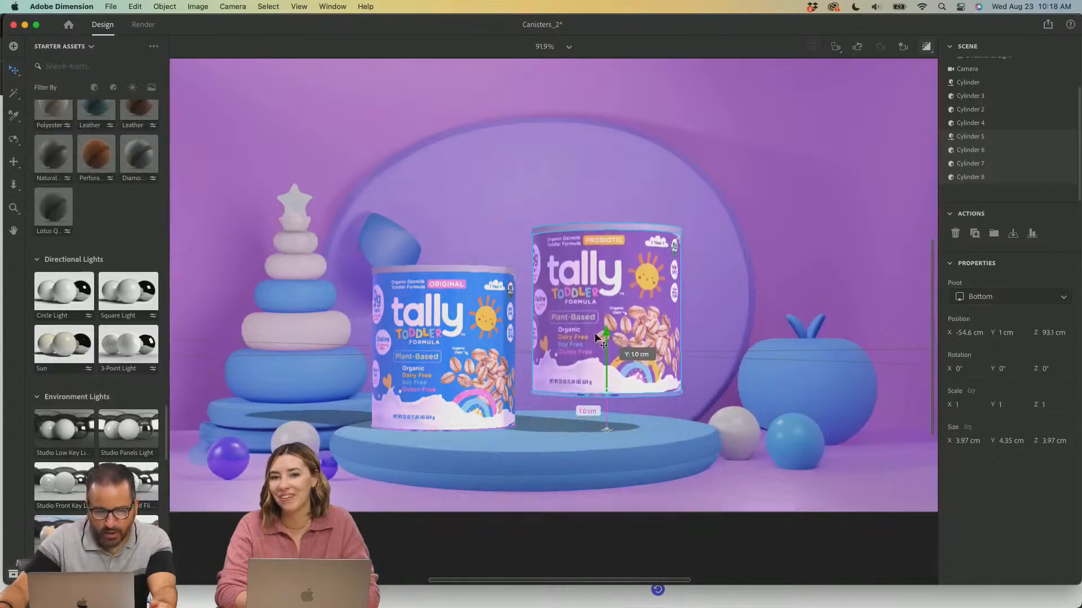
Place a Disc model from the Starter Assets on the podium below the raised purple canister.
{"action": "scroll", "coordinate": [100, 260], "scroll_direction": "up", "scroll_amount": 3}
{"action": "scroll", "coordinate": [100, 260], "scroll_direction": "up", "scroll_amount": 10}
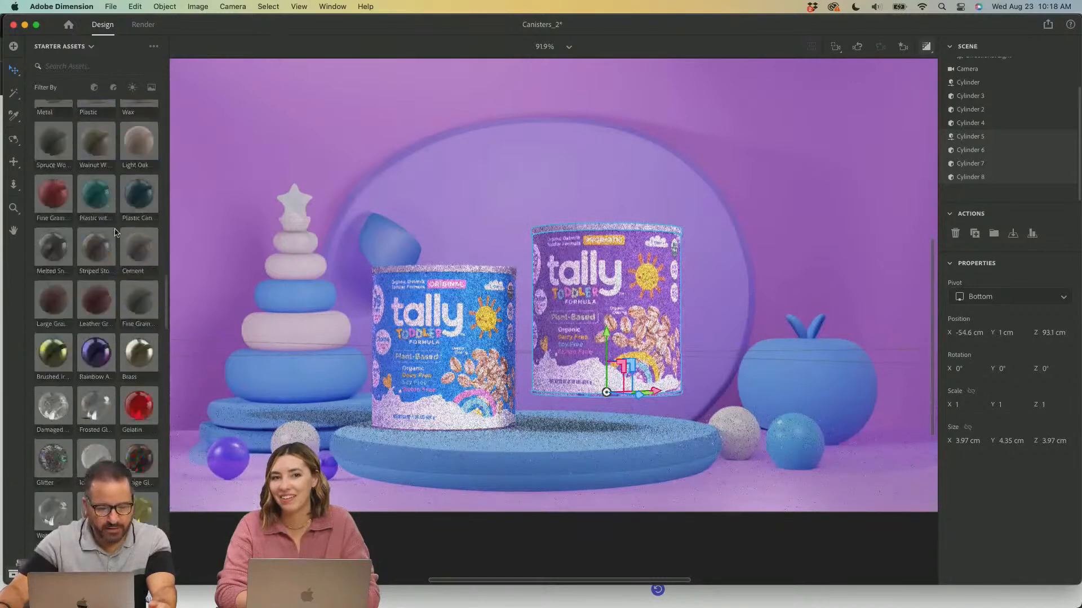
{"action": "scroll", "coordinate": [115, 231], "scroll_direction": "up", "scroll_amount": 2}
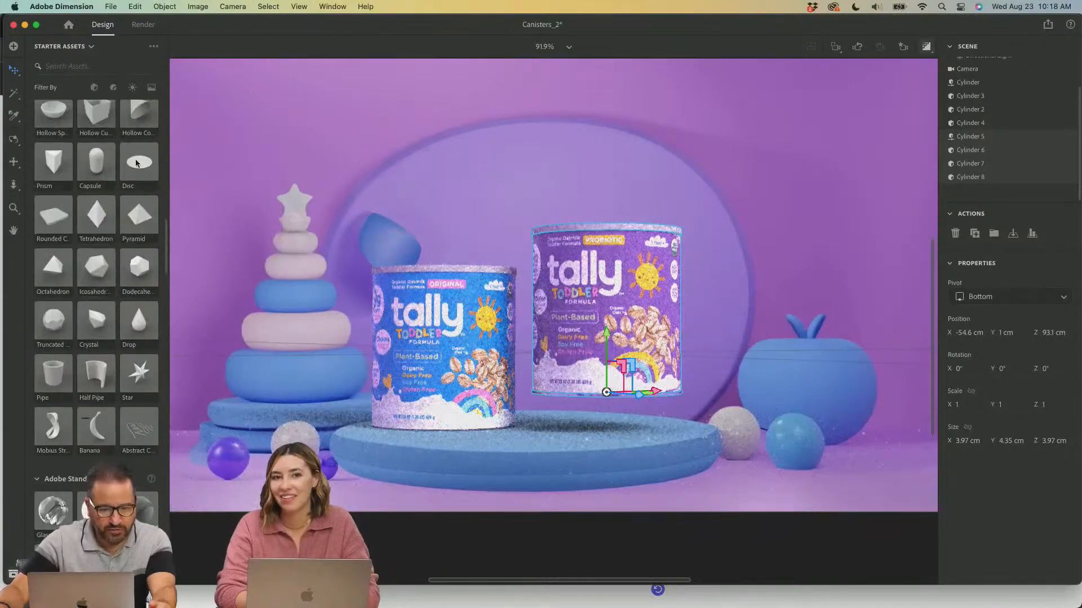
{"action": "scroll", "coordinate": [139, 175], "scroll_direction": "up", "scroll_amount": 2}
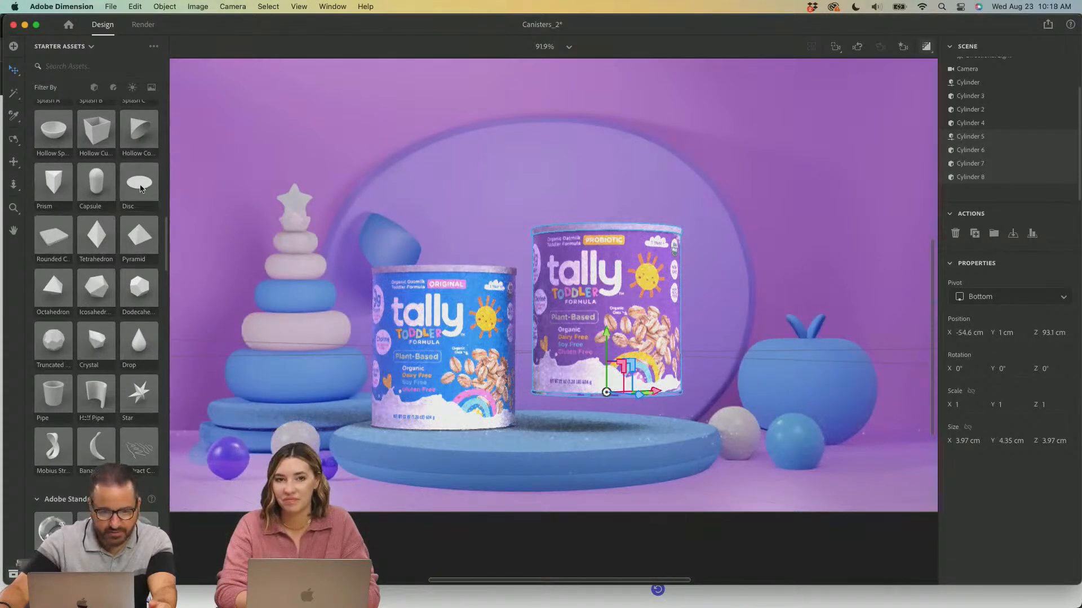
{"action": "left_click_drag", "start_coordinate": [140, 188], "coordinate": [655, 435]}
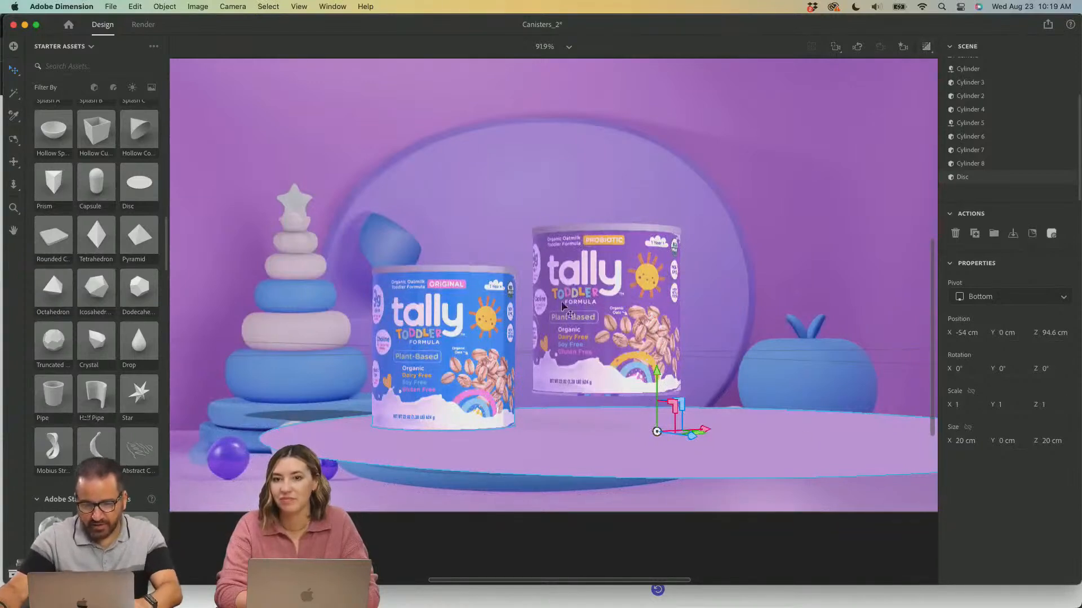
Scale the disc down uniformly to 0.3, about 5.97 cm across.
{"action": "left_click", "coordinate": [13, 70]}
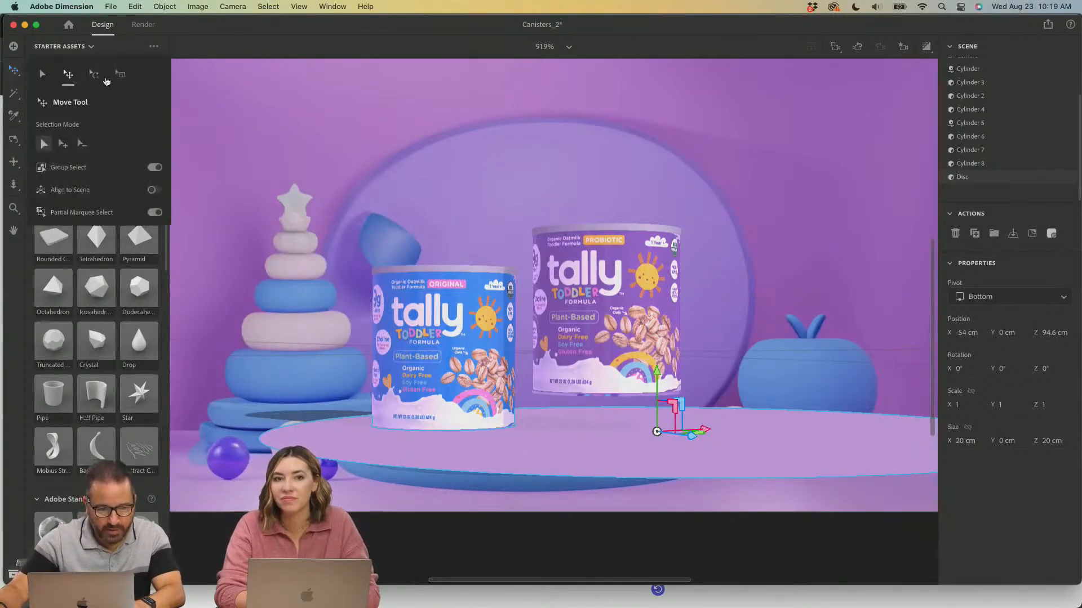
{"action": "left_click", "coordinate": [120, 74]}
{"action": "left_click_drag", "start_coordinate": [811, 465], "coordinate": [711, 454]}
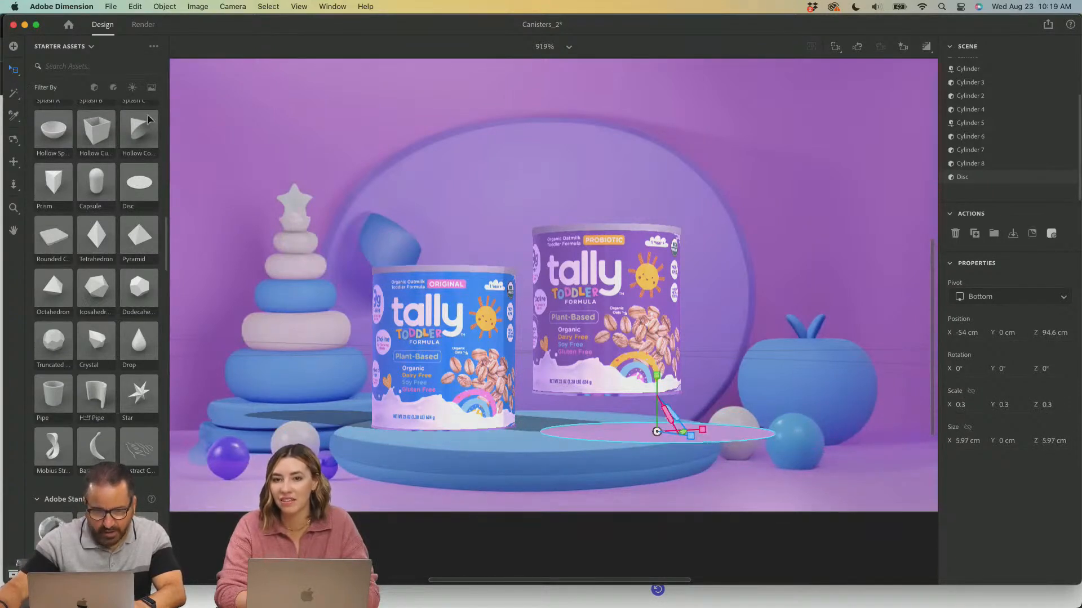
Move the disc to X -53.3 cm, Z 92.6 cm and narrow its X scale to 0.2, about 4.4 cm.
{"action": "left_click", "coordinate": [13, 77]}
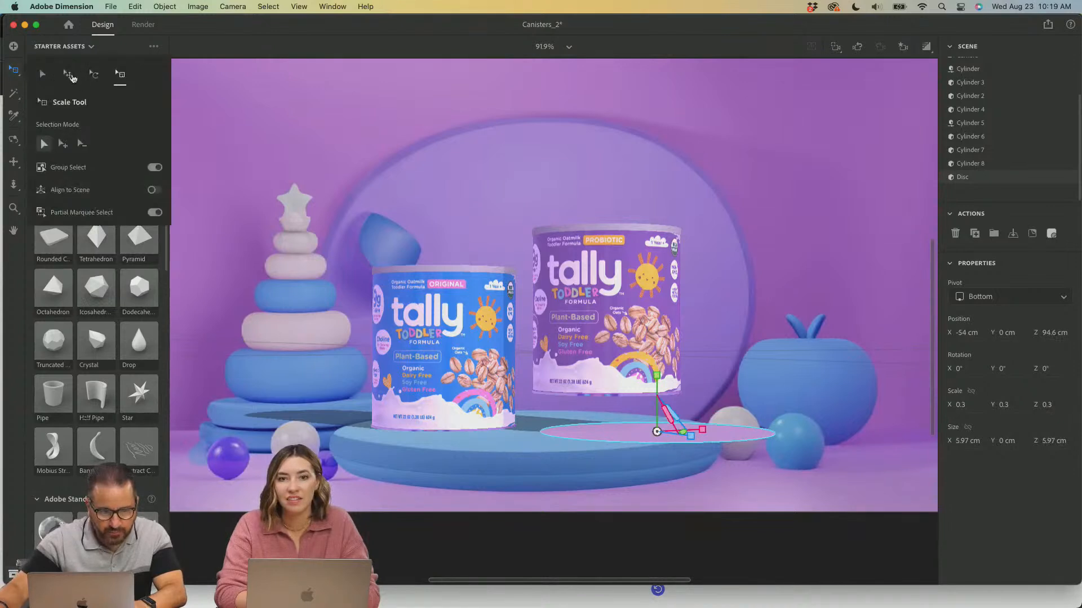
{"action": "left_click", "coordinate": [68, 74]}
{"action": "mouse_move", "coordinate": [675, 427]}
{"action": "left_mouse_down"}
{"action": "mouse_move", "coordinate": [707, 427]}
{"action": "mouse_move", "coordinate": [683, 422]}
{"action": "left_mouse_up"}
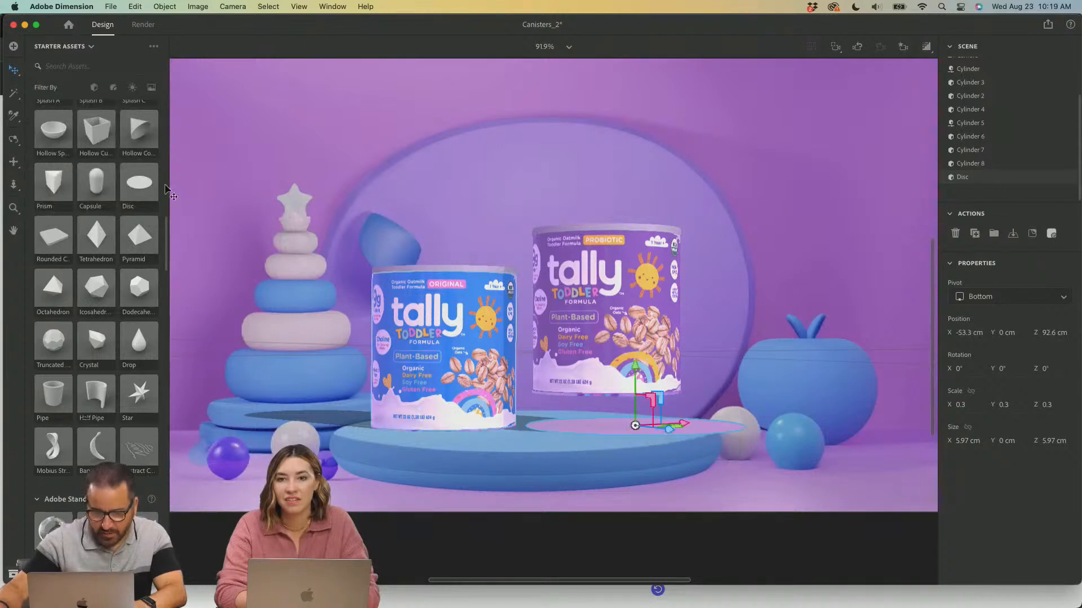
{"action": "left_click", "coordinate": [14, 69]}
{"action": "left_click", "coordinate": [120, 75]}
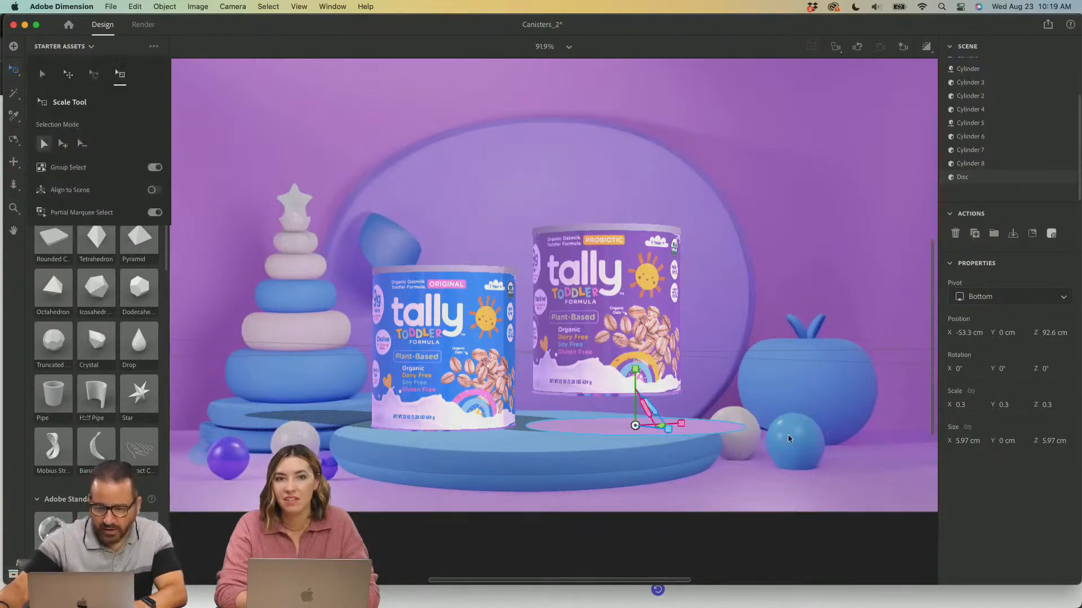
{"action": "left_click_drag", "start_coordinate": [684, 424], "coordinate": [658, 424]}
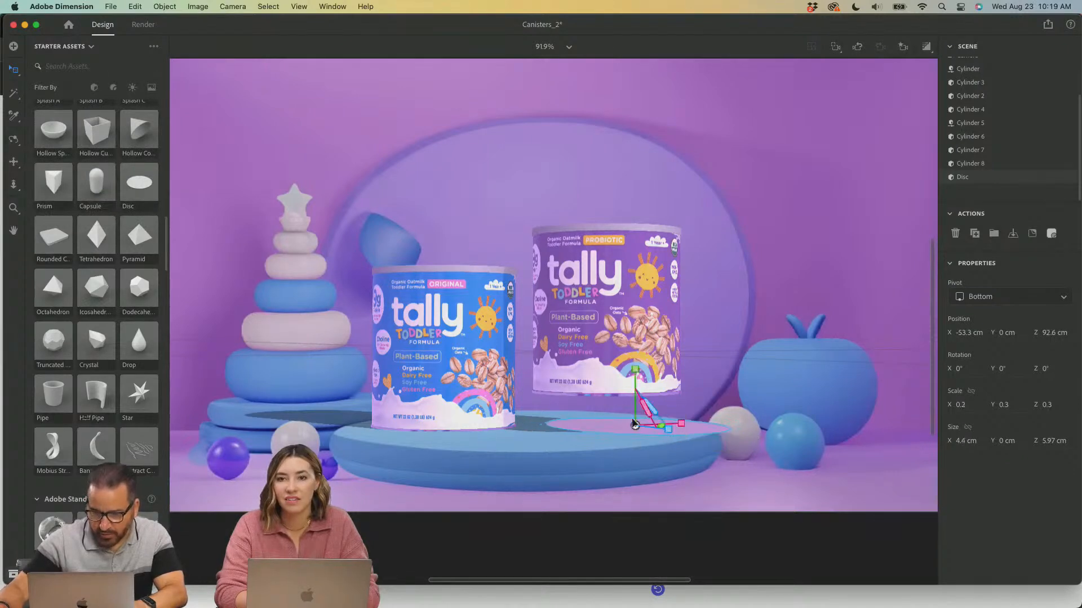
Shift the disc to X -54.1 cm, Z 92.5 cm, try to stretch it vertically, and deselect it.
{"action": "mouse_move", "coordinate": [13, 71]}
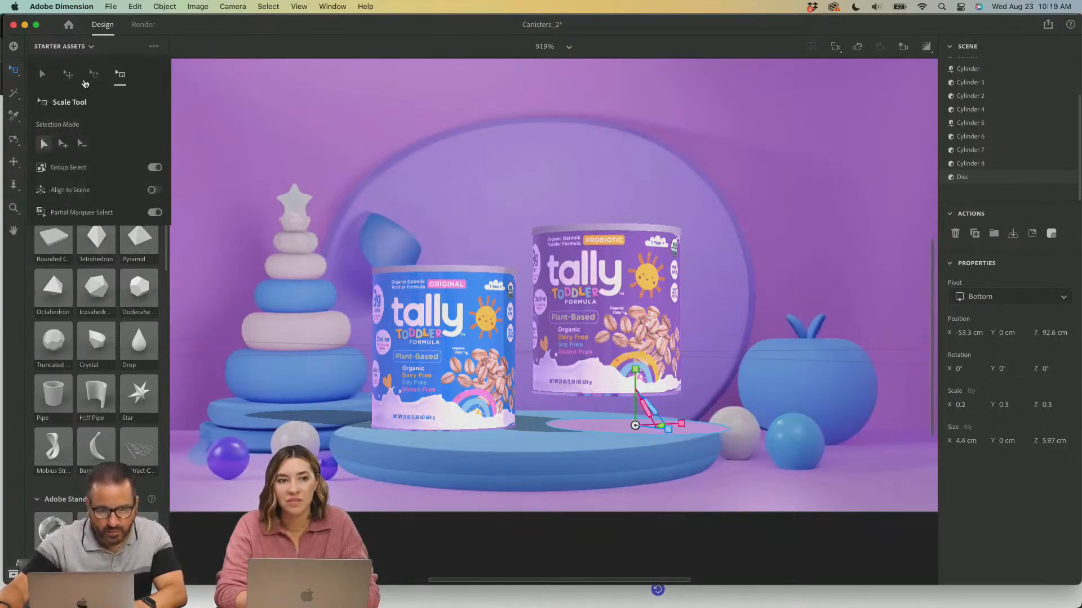
{"action": "left_click", "coordinate": [68, 74]}
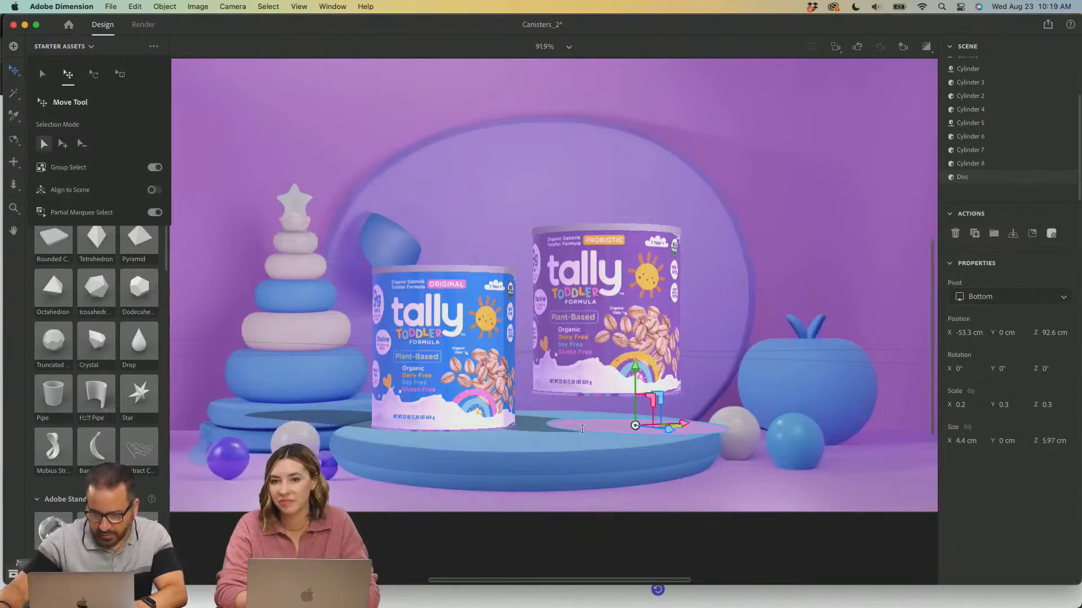
{"action": "left_click_drag", "start_coordinate": [683, 426], "coordinate": [660, 423]}
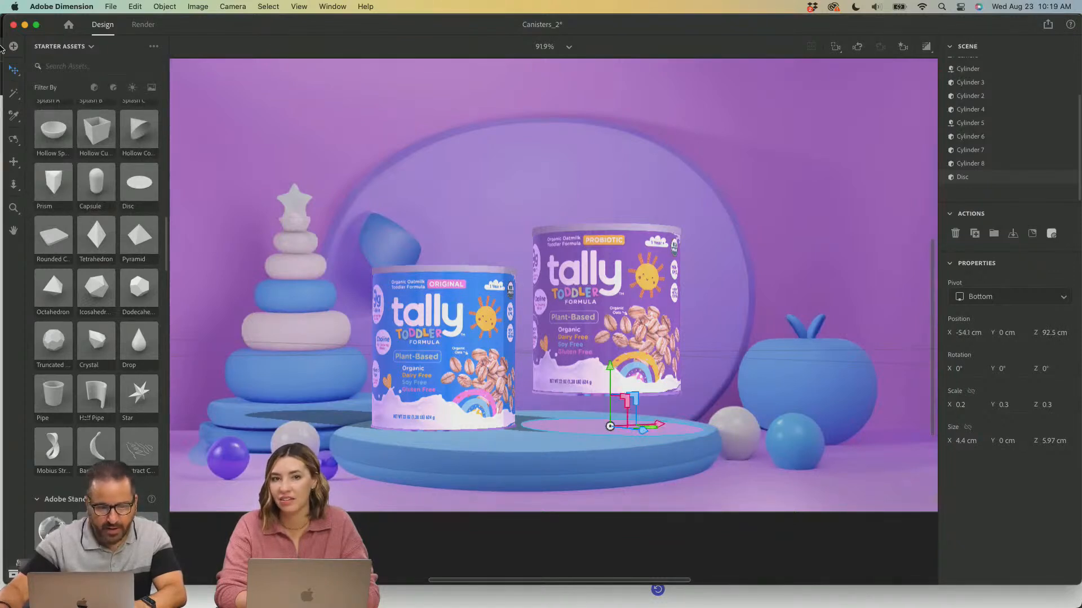
{"action": "left_click", "coordinate": [14, 70]}
{"action": "left_click", "coordinate": [119, 76]}
{"action": "left_click_drag", "start_coordinate": [613, 366], "coordinate": [618, 338]}
{"action": "left_click", "coordinate": [650, 437]}
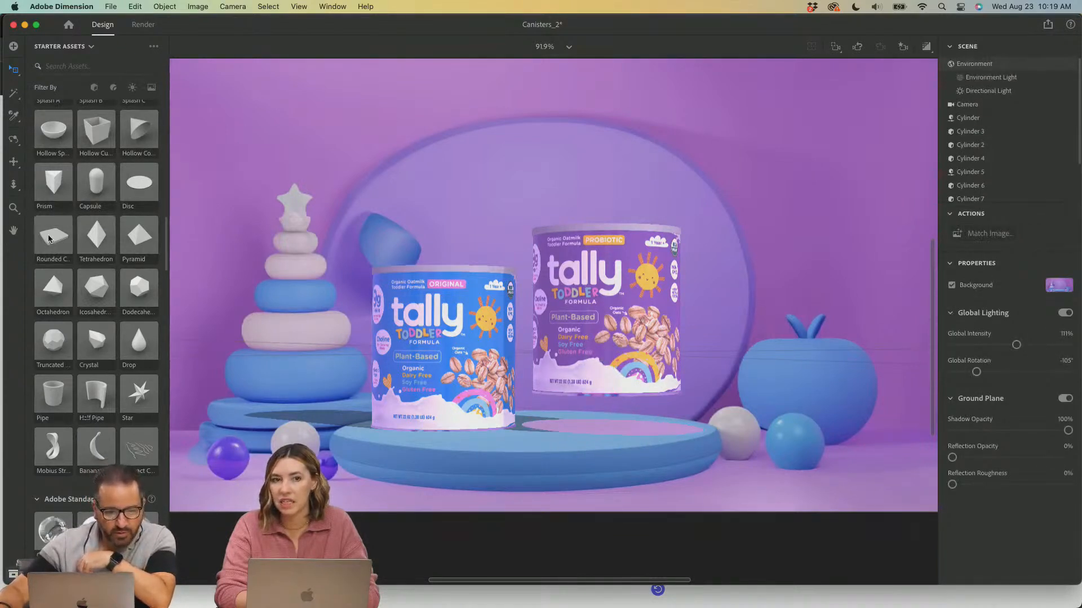
Delete the flat disc from the podium below the purple Probiotic canister.
{"action": "scroll", "coordinate": [49, 239], "scroll_direction": "up", "scroll_amount": 5}
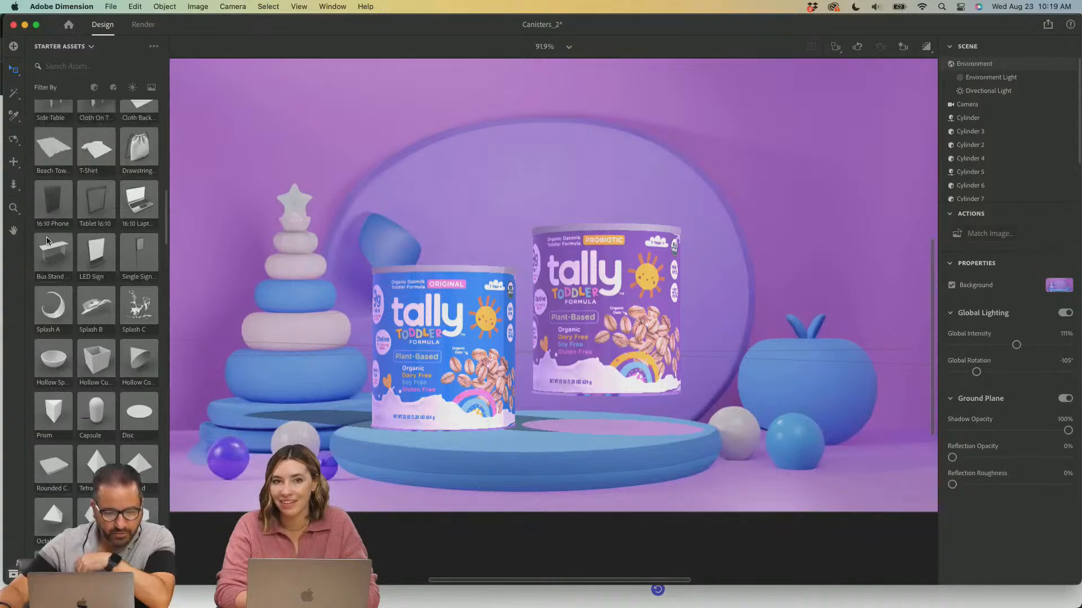
{"action": "scroll", "coordinate": [48, 239], "scroll_direction": "up", "scroll_amount": 8}
{"action": "scroll", "coordinate": [47, 237], "scroll_direction": "up", "scroll_amount": 8}
{"action": "left_click_drag", "start_coordinate": [48, 203], "coordinate": [678, 430]}
{"action": "key", "text": "Delete"}
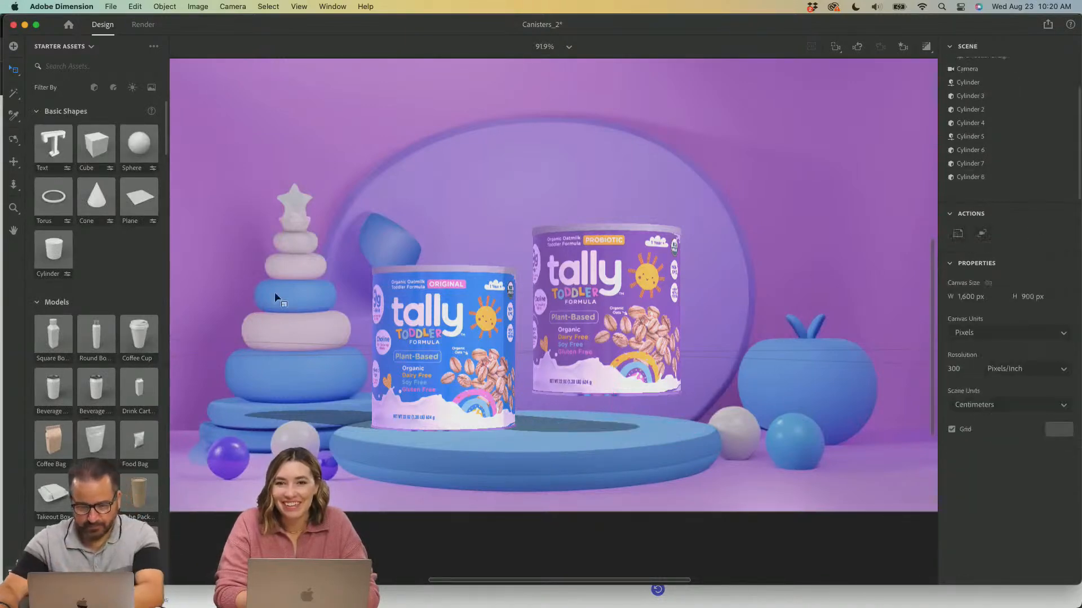
Add a basic Cylinder to the podium below the purple canister and scale it to about 4.64 × 0.89 × 1.95 cm.
{"action": "left_click_drag", "start_coordinate": [54, 251], "coordinate": [614, 437]}
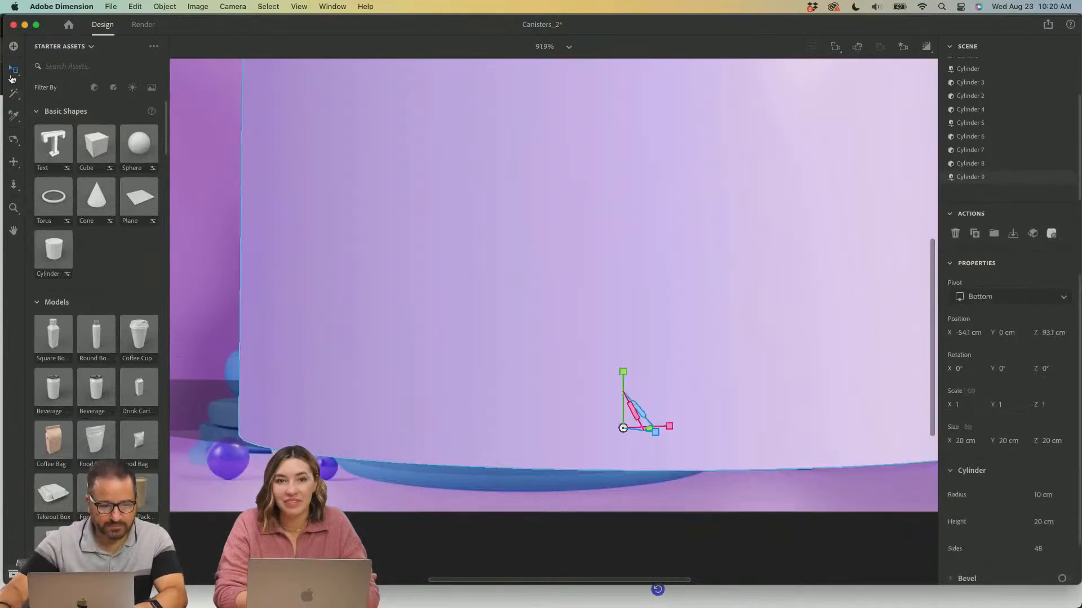
{"action": "left_click_drag", "start_coordinate": [675, 185], "coordinate": [698, 424]}
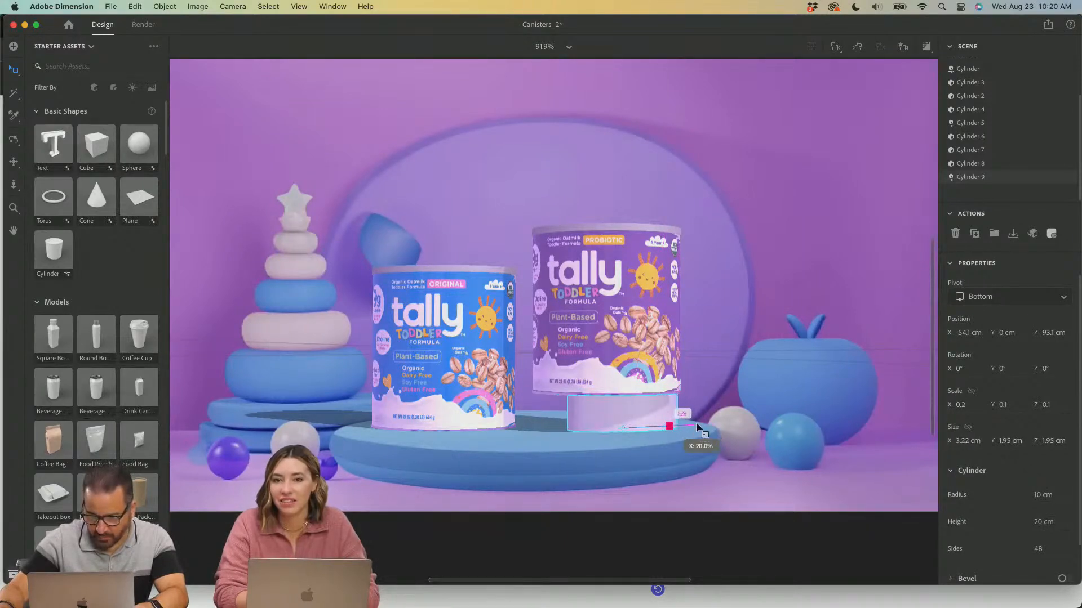
{"action": "mouse_move", "coordinate": [618, 367]}
{"action": "left_mouse_down"}
{"action": "mouse_move", "coordinate": [624, 391]}
{"action": "mouse_move", "coordinate": [630, 379]}
{"action": "left_mouse_up"}
{"action": "left_click_drag", "start_coordinate": [668, 429], "coordinate": [693, 441]}
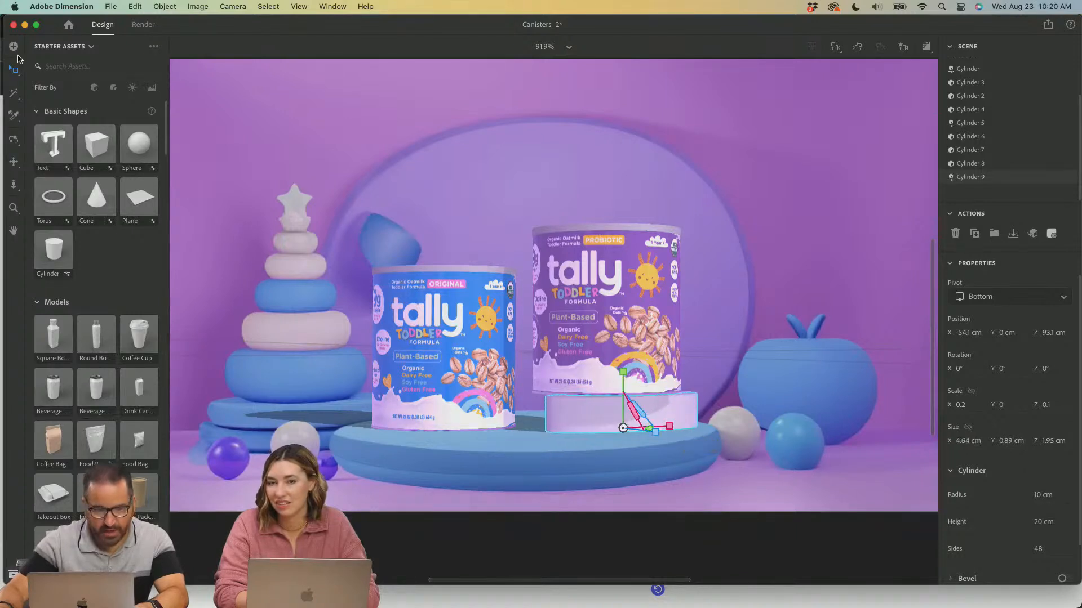
Move the flattened cylinder directly beneath the purple canister as a pedestal and deselect it.
{"action": "mouse_move", "coordinate": [14, 68]}
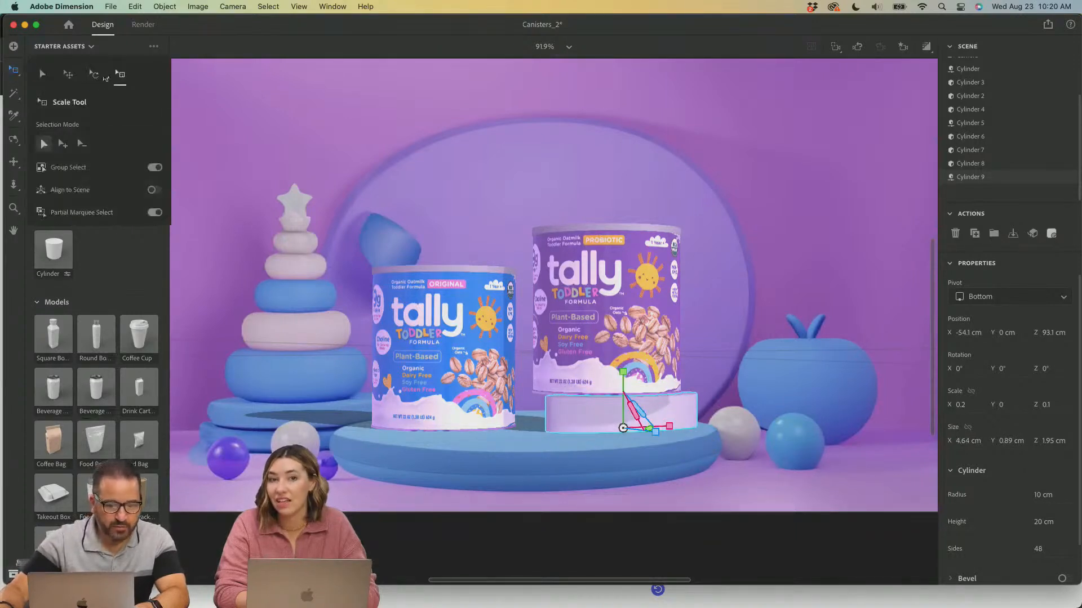
{"action": "left_click", "coordinate": [67, 74]}
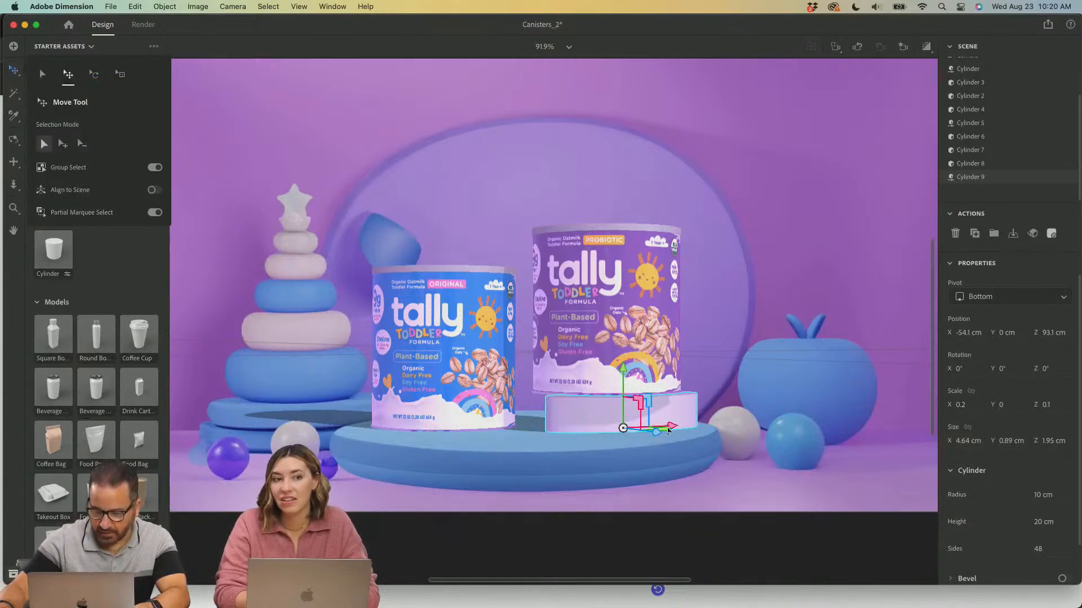
{"action": "left_click_drag", "start_coordinate": [664, 429], "coordinate": [657, 425]}
{"action": "left_click", "coordinate": [796, 448]}
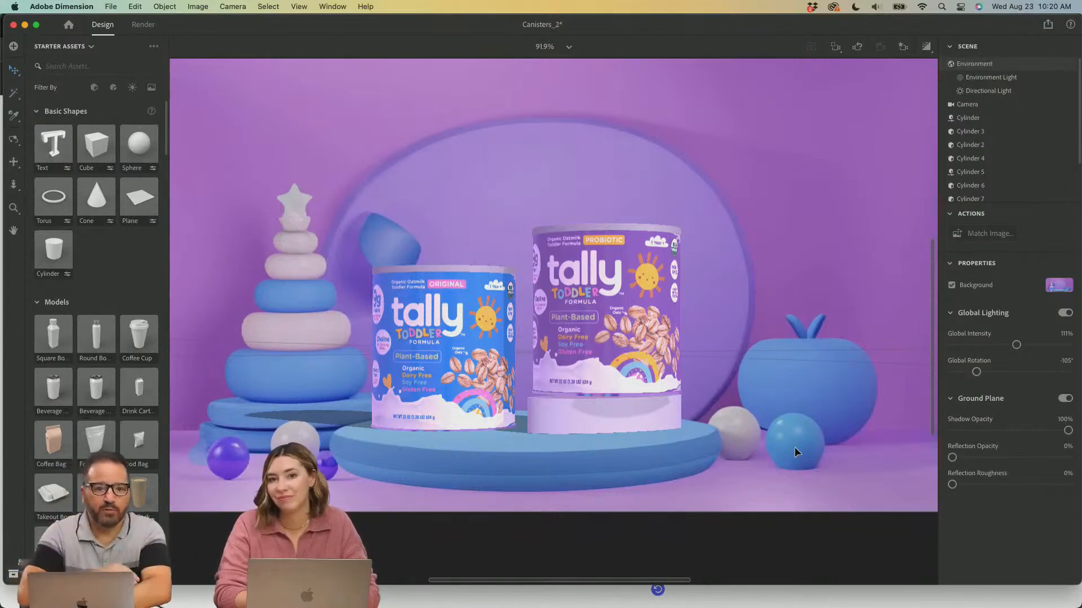
Switch to the AL_2023.ai presentation in Illustrator and examine the Prop It Right artboard with boxes on rugged rocks.
{"action": "mouse_move", "coordinate": [519, 598]}
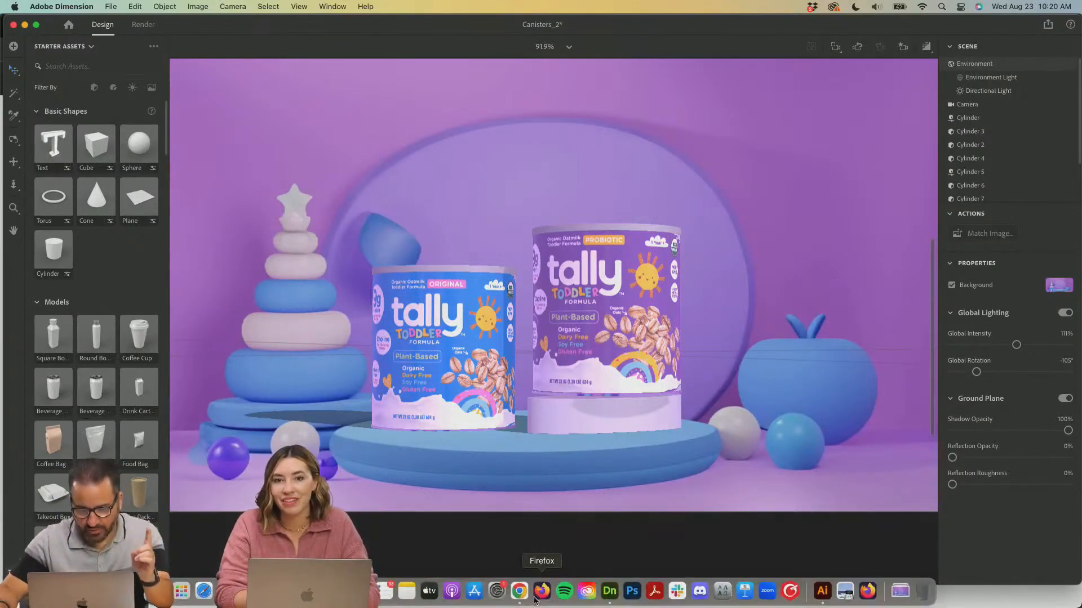
{"action": "left_click", "coordinate": [524, 596]}
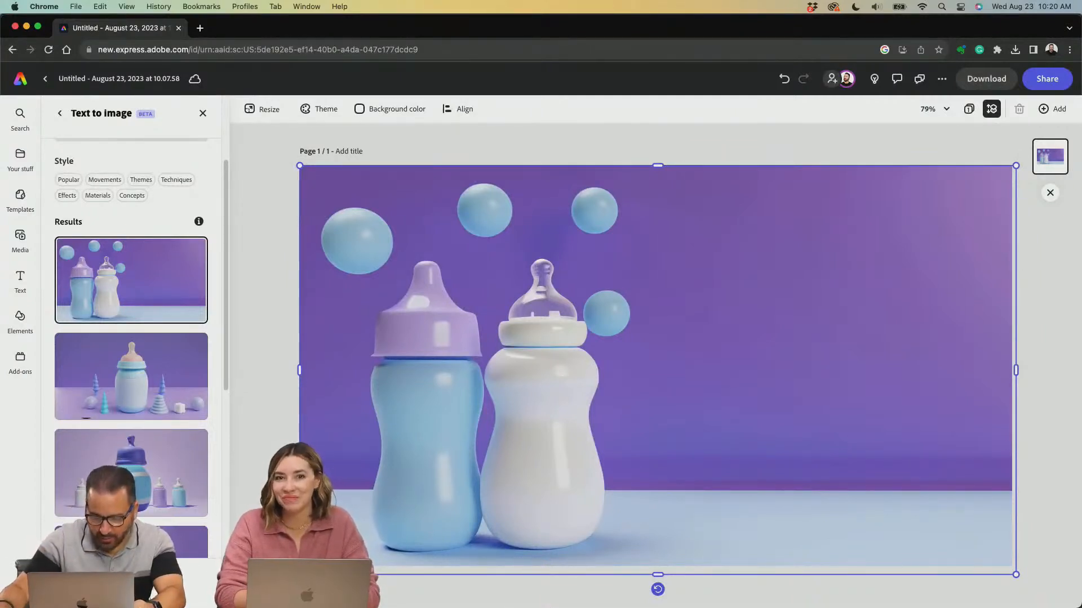
{"action": "mouse_move", "coordinate": [541, 592]}
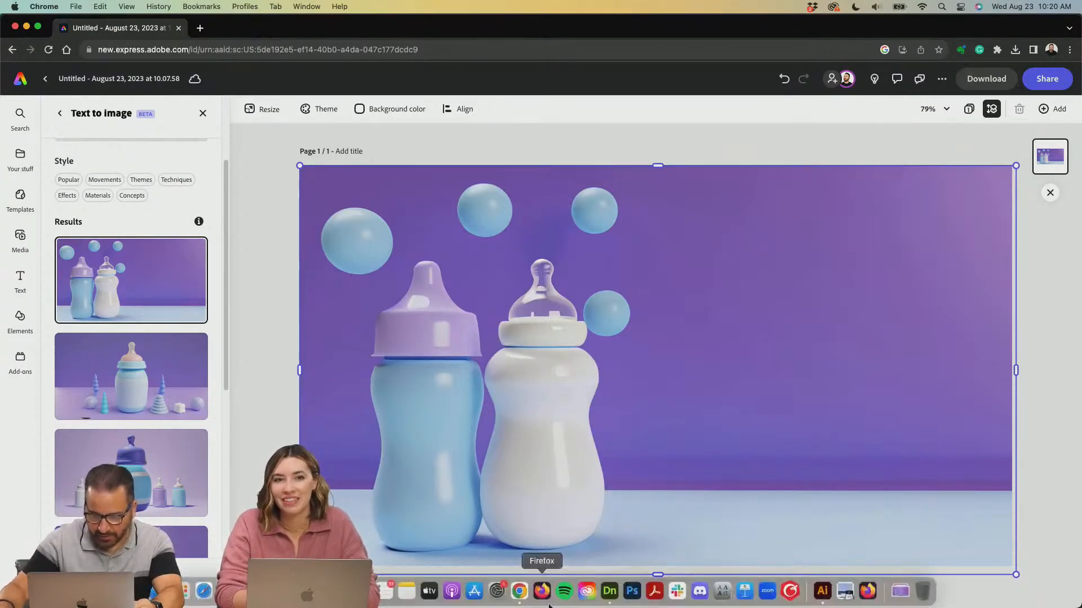
{"action": "left_click", "coordinate": [822, 591]}
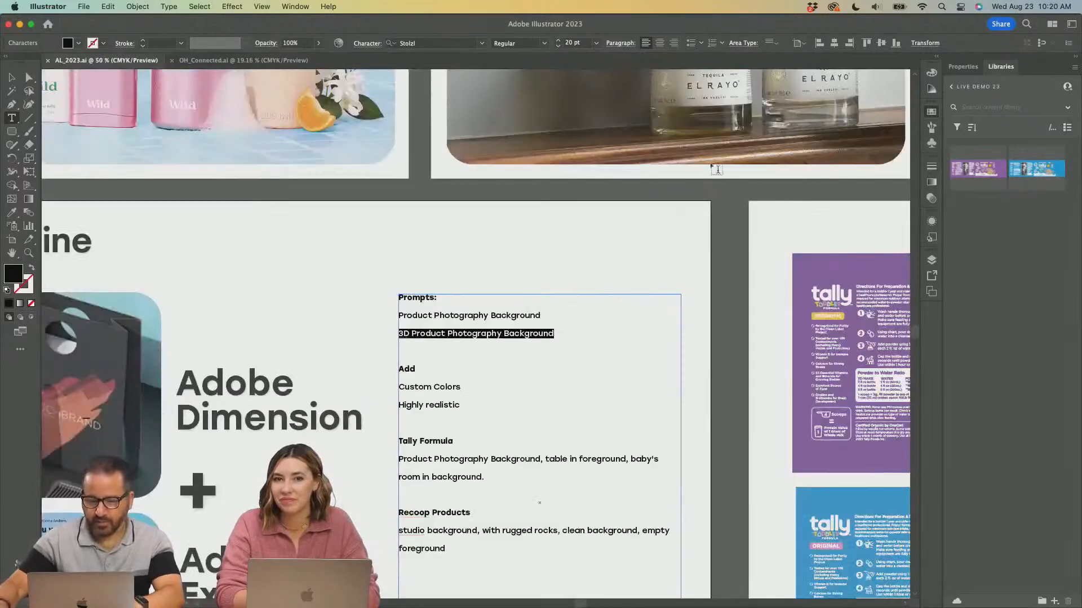
{"action": "left_click", "coordinate": [730, 137]}
{"action": "left_click_drag", "start_coordinate": [541, 229], "coordinate": [375, 262]}
{"action": "left_click", "coordinate": [871, 214], "text": "super"}
{"action": "left_click_drag", "start_coordinate": [870, 210], "coordinate": [361, 306]}
{"action": "left_click_drag", "start_coordinate": [827, 192], "coordinate": [171, 349]}
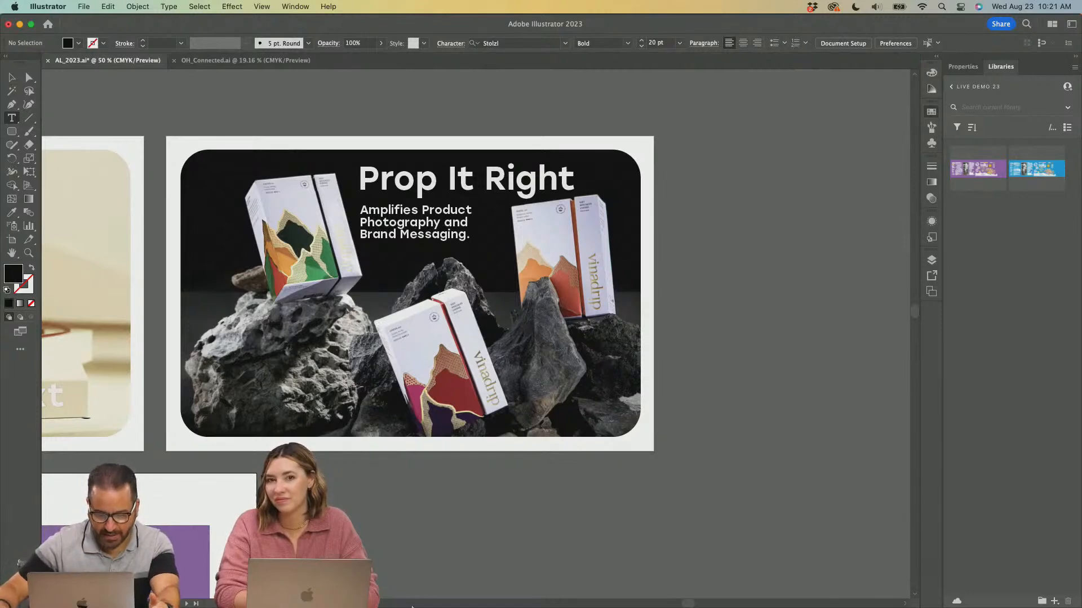
Copy the Recoop Products prompt "studio background, with rugged rocks, clean background, empty foreground" from the prompts list in Illustrator.
{"action": "left_click", "coordinate": [518, 591]}
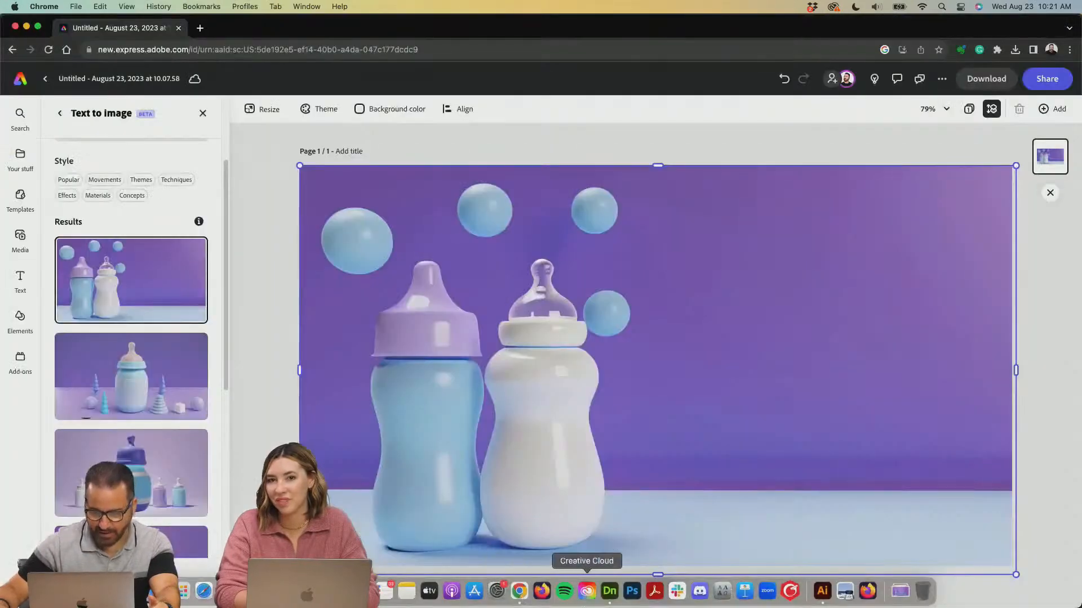
{"action": "left_click", "coordinate": [822, 591]}
{"action": "right_click", "coordinate": [233, 340]}
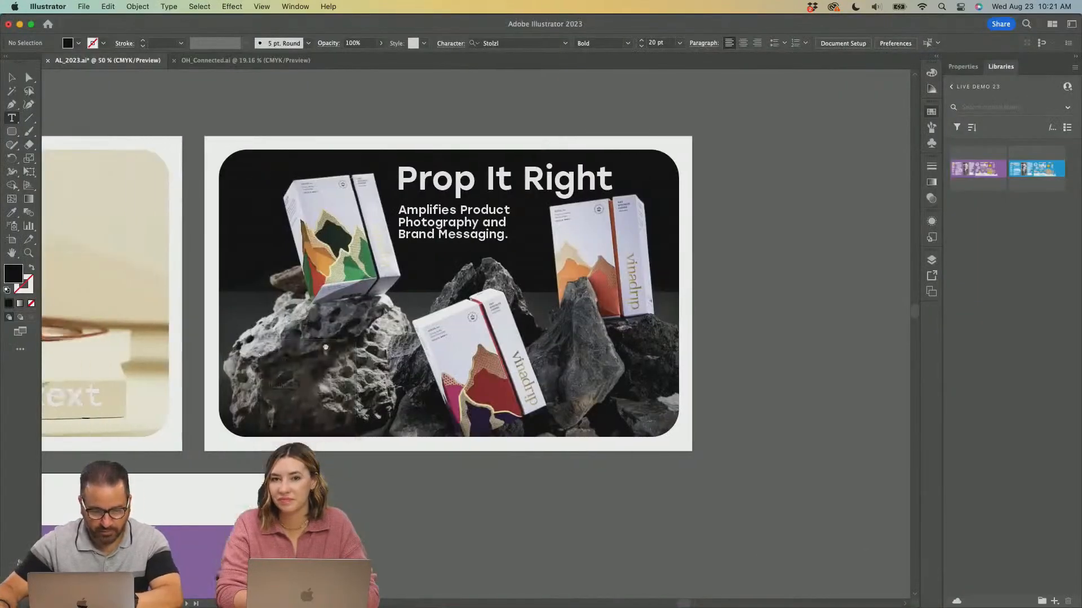
{"action": "left_click_drag", "start_coordinate": [274, 349], "coordinate": [710, 303]}
{"action": "left_click_drag", "start_coordinate": [444, 399], "coordinate": [684, 302]}
{"action": "left_click_drag", "start_coordinate": [260, 398], "coordinate": [458, 264]}
{"action": "left_click_drag", "start_coordinate": [240, 441], "coordinate": [410, 296]}
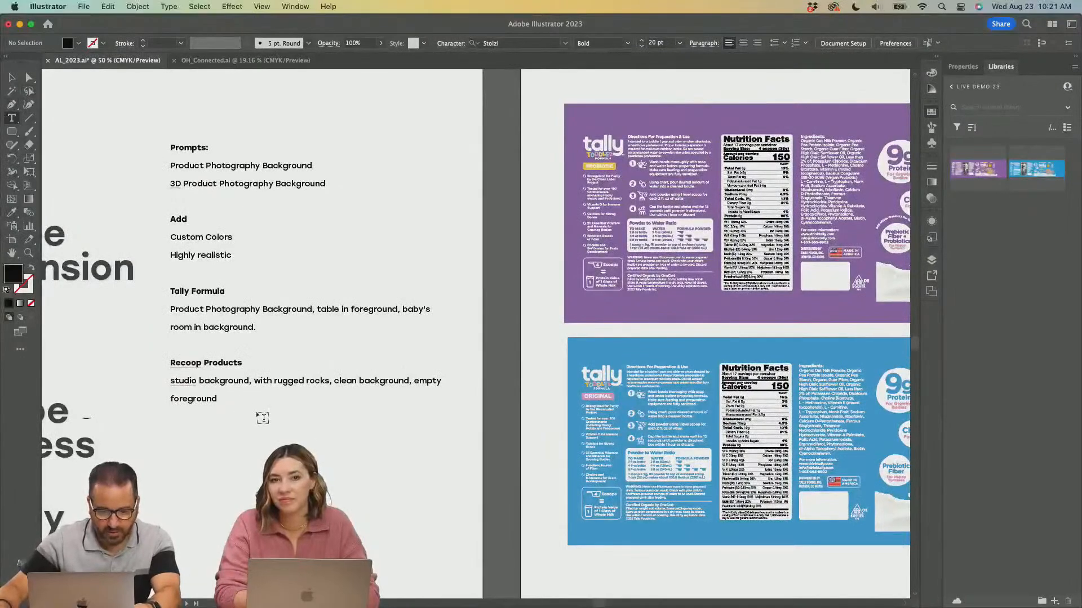
{"action": "left_click_drag", "start_coordinate": [171, 380], "coordinate": [241, 404]}
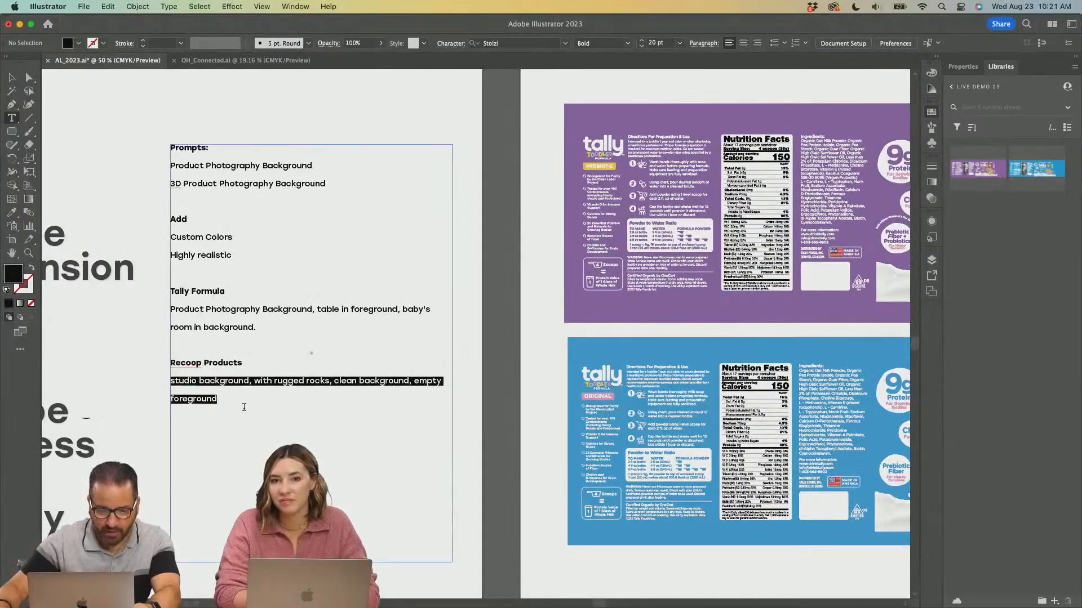
{"action": "key", "text": "super+c"}
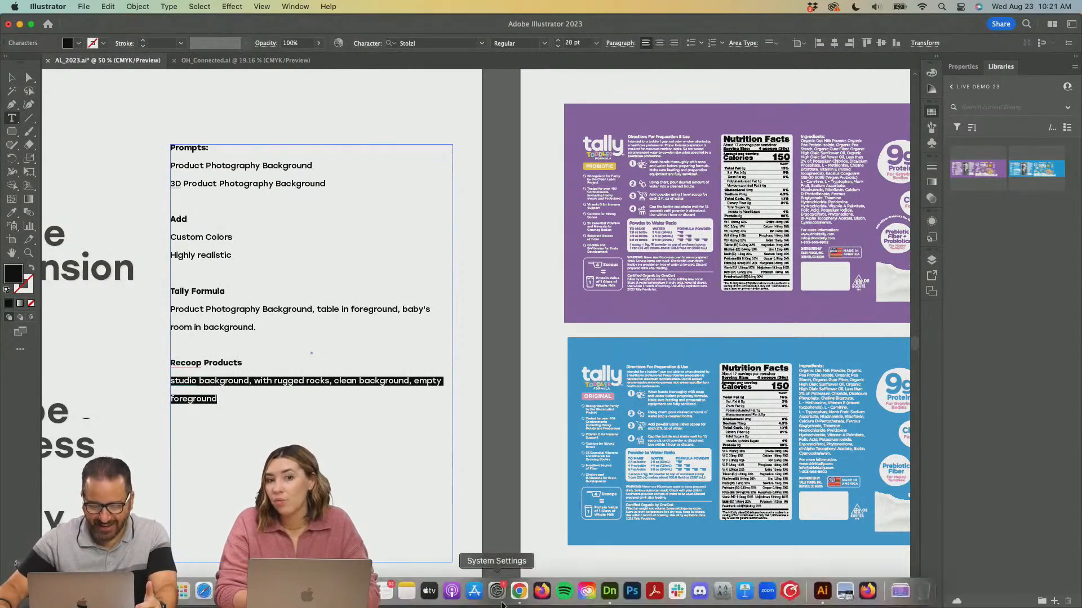
Switch to Adobe Express in Chrome and generate a text-to-image result from the prompt "rugged rocks".
{"action": "left_click", "coordinate": [519, 591]}
{"action": "scroll", "coordinate": [130, 203], "scroll_direction": "up", "scroll_amount": 3}
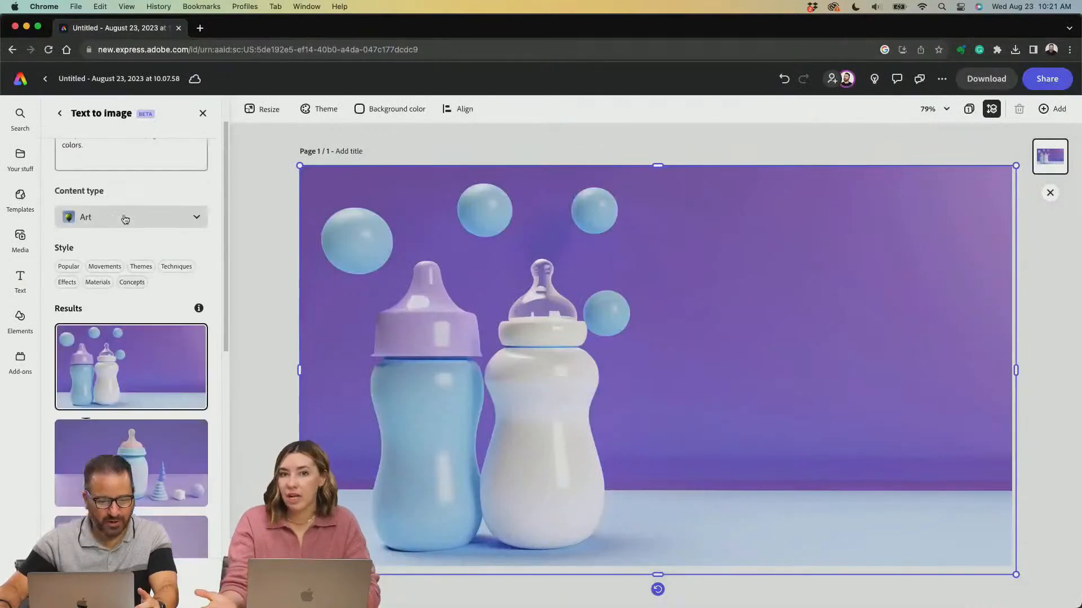
{"action": "left_click_drag", "start_coordinate": [103, 198], "coordinate": [53, 168]}
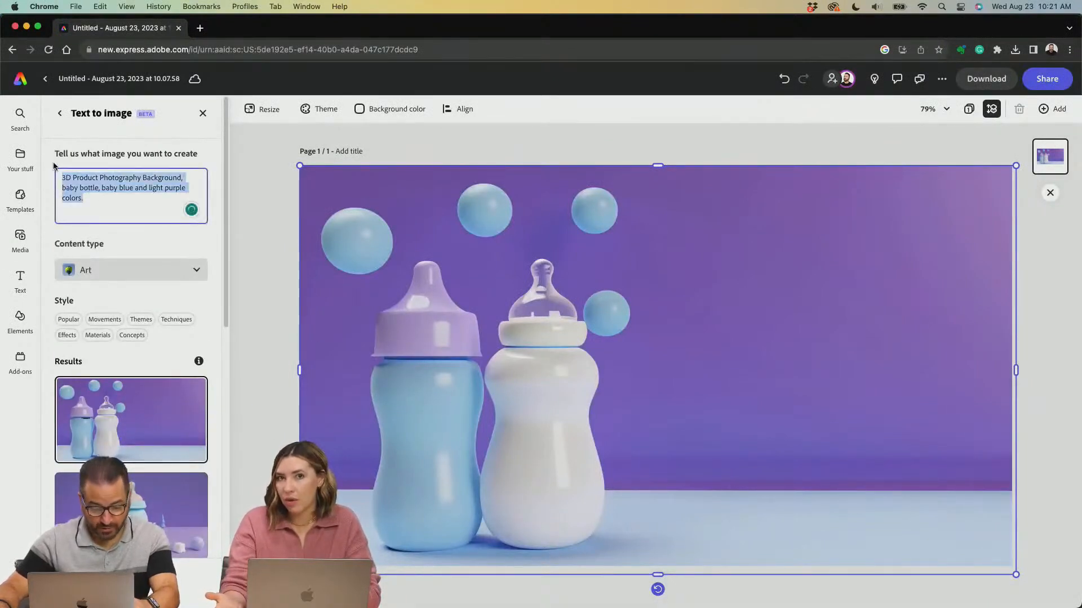
{"action": "type", "text": "rugged ro"}
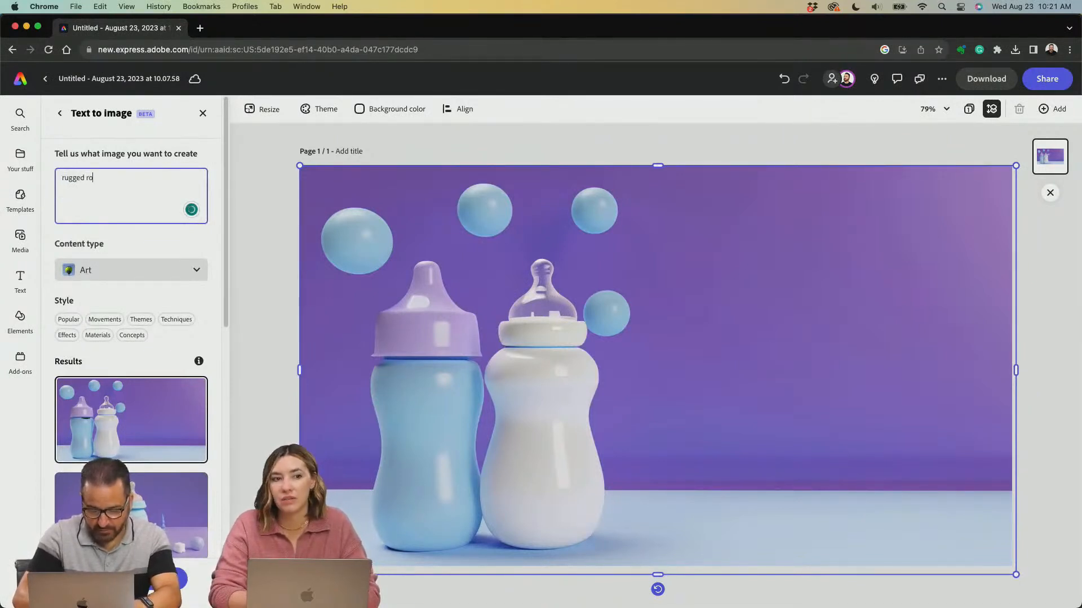
{"action": "type", "text": "cks"}
{"action": "key", "text": "Return"}
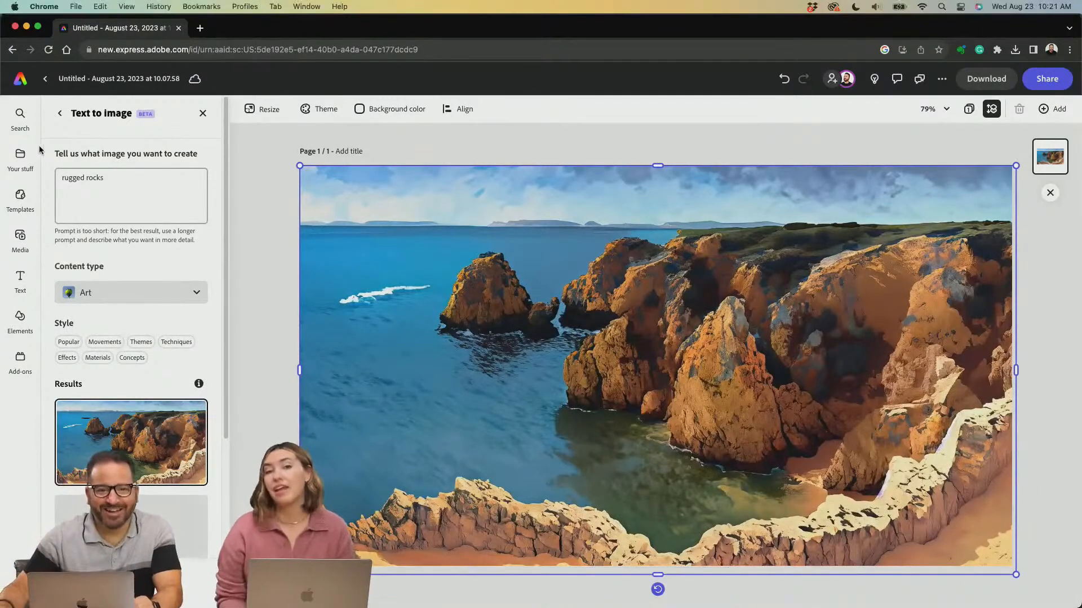
Replace the image prompt with "studio background, with rugged rocks, clean background, empty foreground".
{"action": "left_click", "coordinate": [123, 180]}
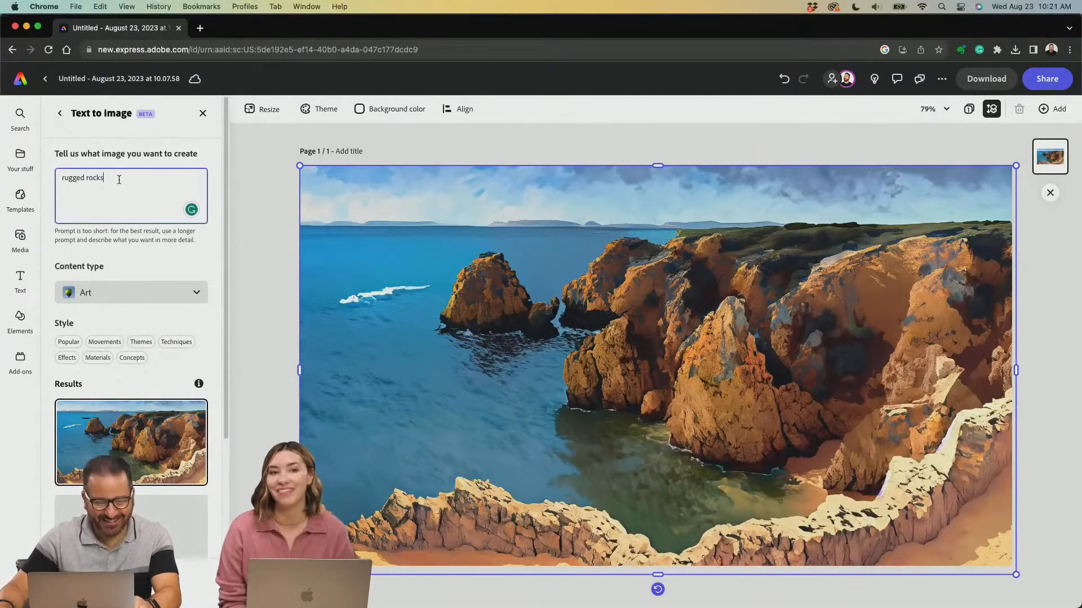
{"action": "left_click_drag", "start_coordinate": [118, 179], "coordinate": [59, 170]}
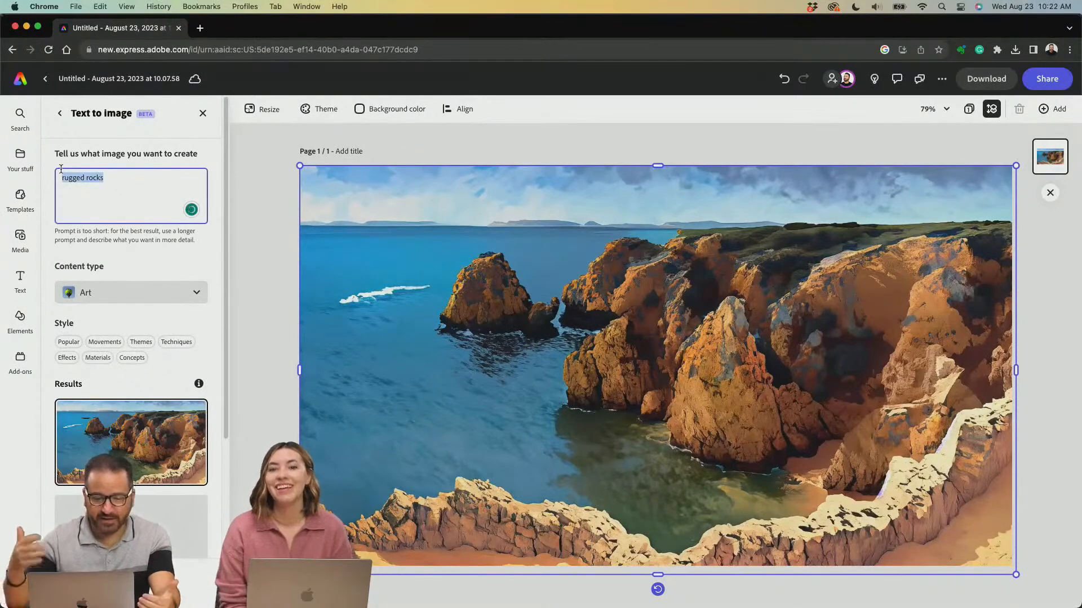
{"action": "scroll", "coordinate": [60, 169], "scroll_direction": "down", "scroll_amount": 5}
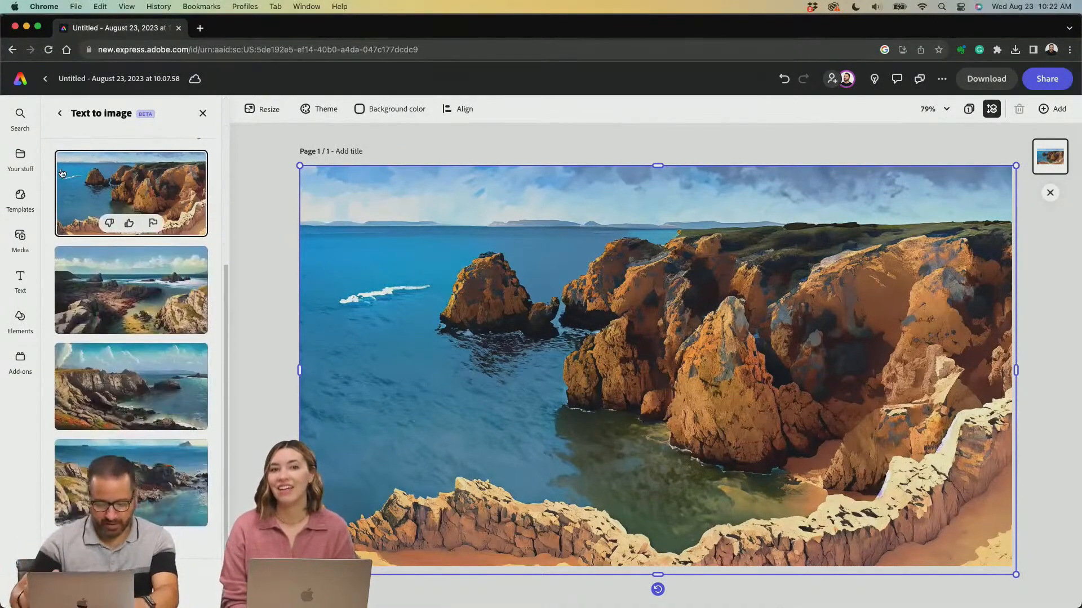
{"action": "scroll", "coordinate": [60, 168], "scroll_direction": "up", "scroll_amount": 3}
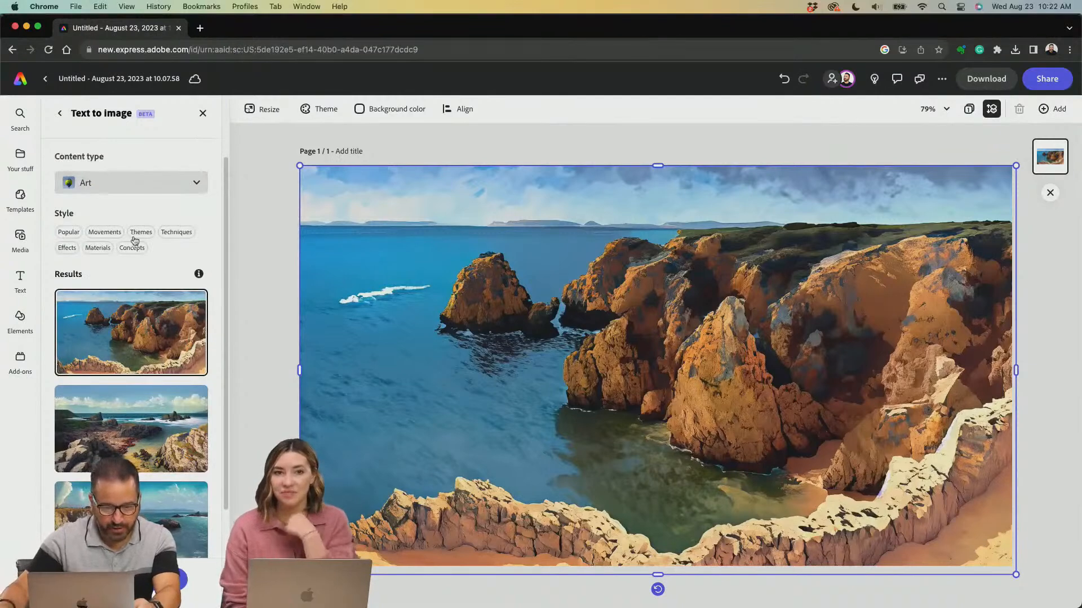
{"action": "scroll", "coordinate": [131, 226], "scroll_direction": "up", "scroll_amount": 2}
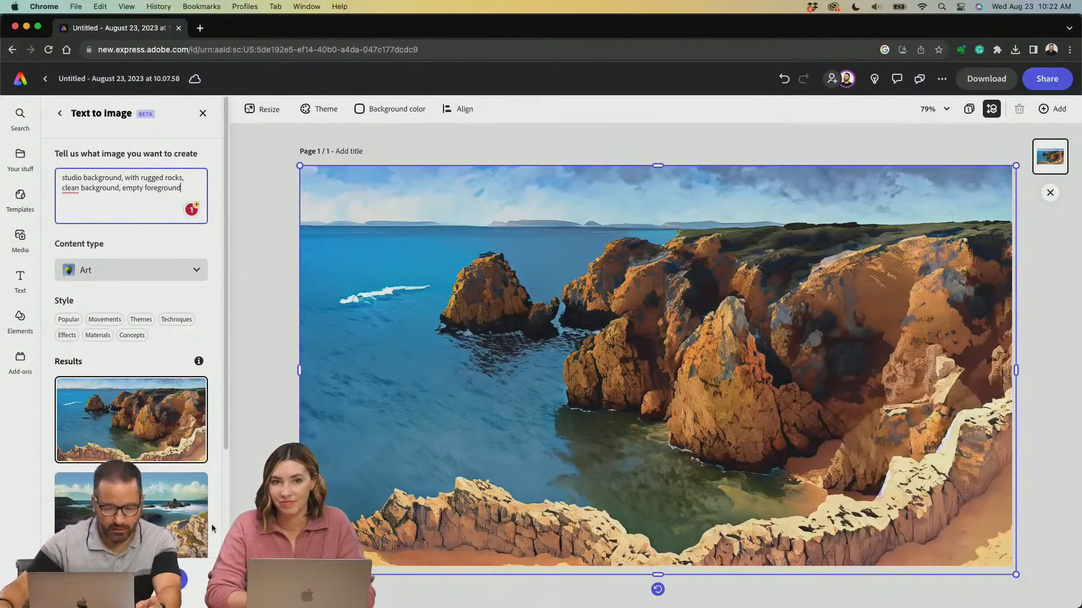
Generate images from the entered rugged-rocks studio prompt and look through the results.
{"action": "key", "text": "Return"}
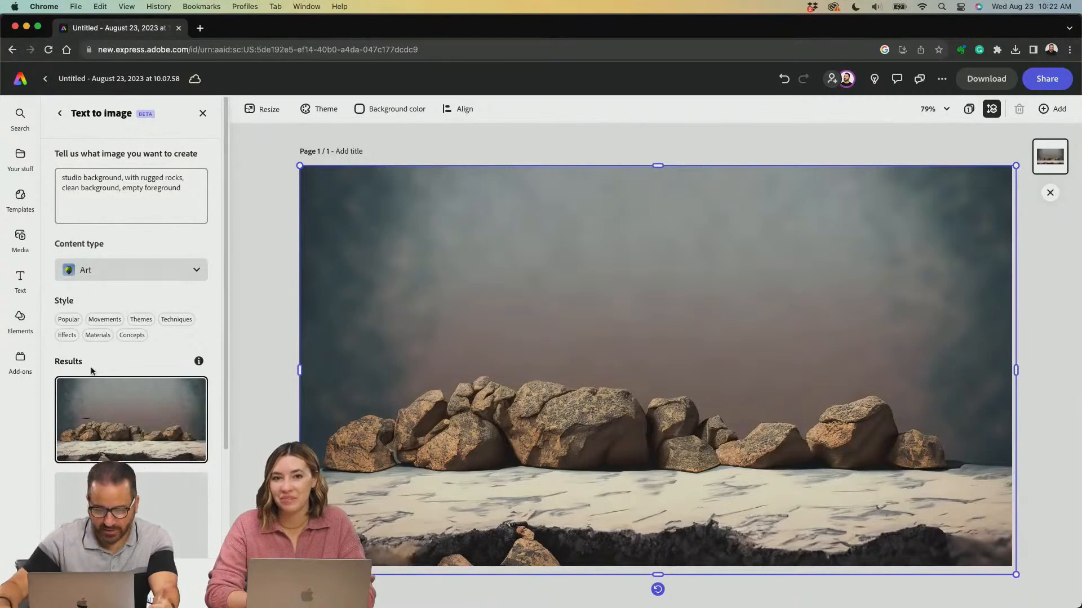
{"action": "scroll", "coordinate": [119, 401], "scroll_direction": "down", "scroll_amount": 3}
{"action": "scroll", "coordinate": [120, 397], "scroll_direction": "down", "scroll_amount": 2}
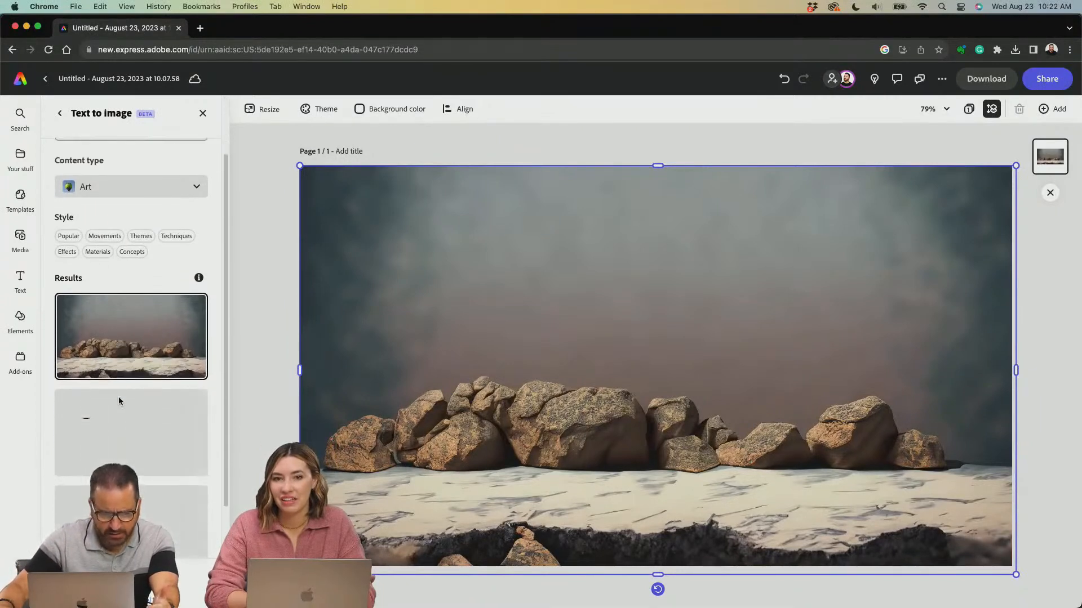
{"action": "scroll", "coordinate": [119, 394], "scroll_direction": "down", "scroll_amount": 4}
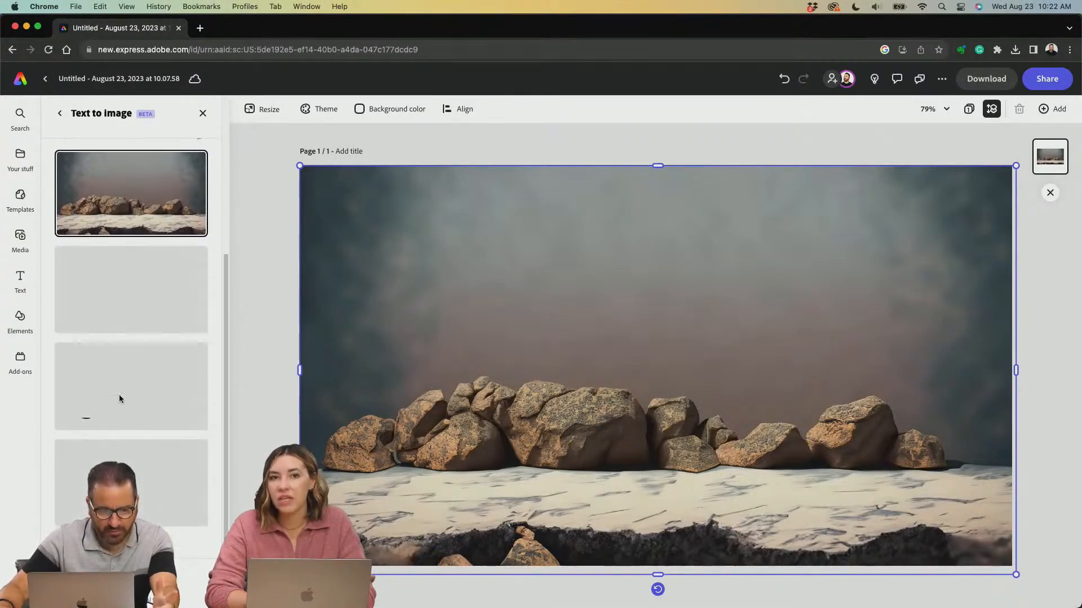
{"action": "mouse_move", "coordinate": [134, 295]}
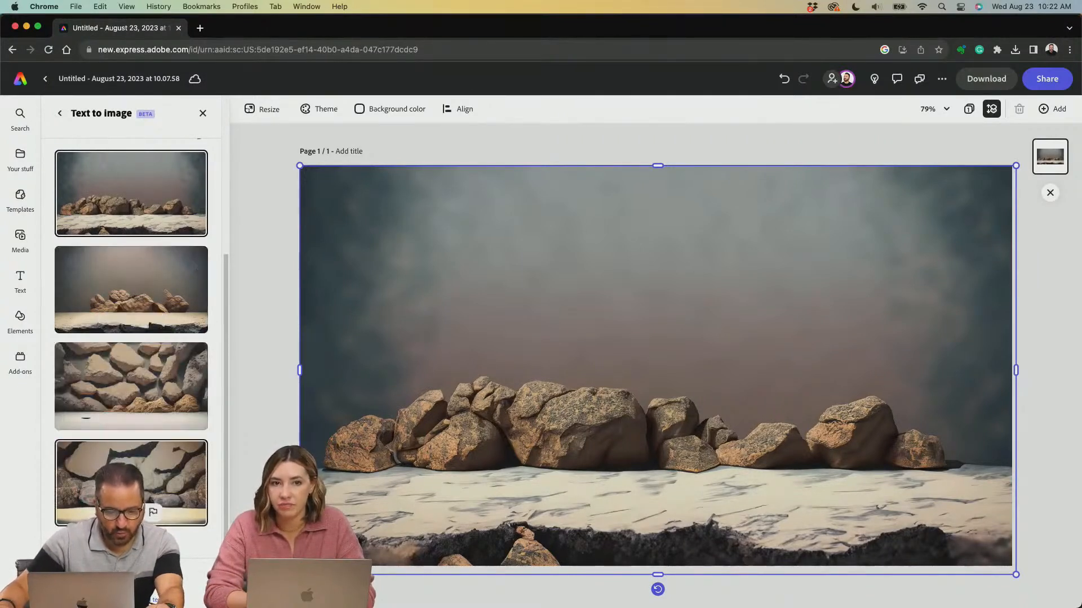
Change the content type to Photo and regenerate the rugged-rocks studio backgrounds.
{"action": "scroll", "coordinate": [130, 338], "scroll_direction": "up", "scroll_amount": 6}
{"action": "left_click", "coordinate": [108, 271]}
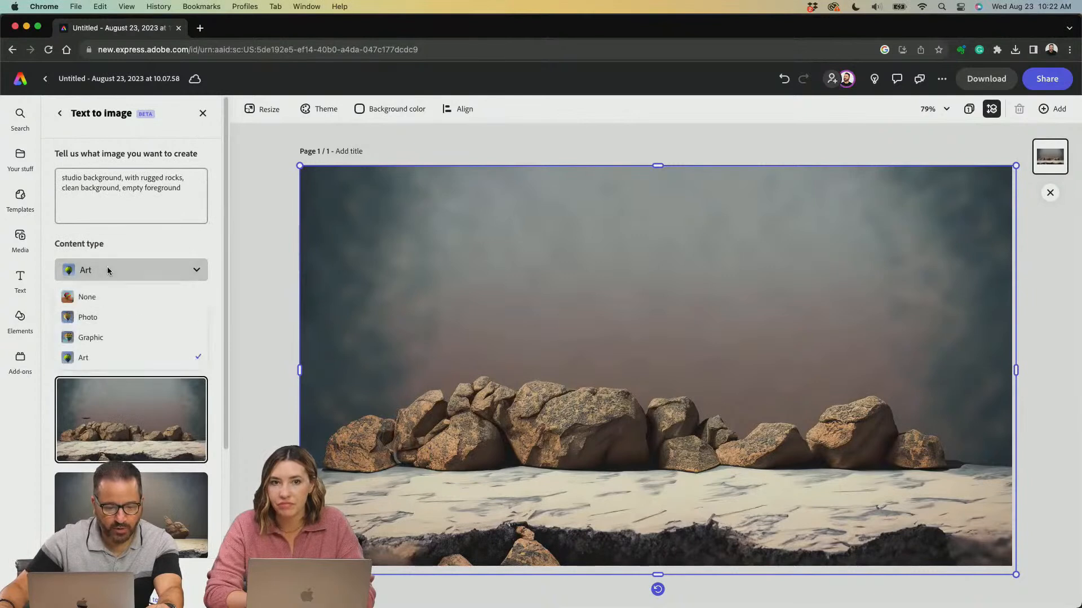
{"action": "left_click", "coordinate": [88, 318]}
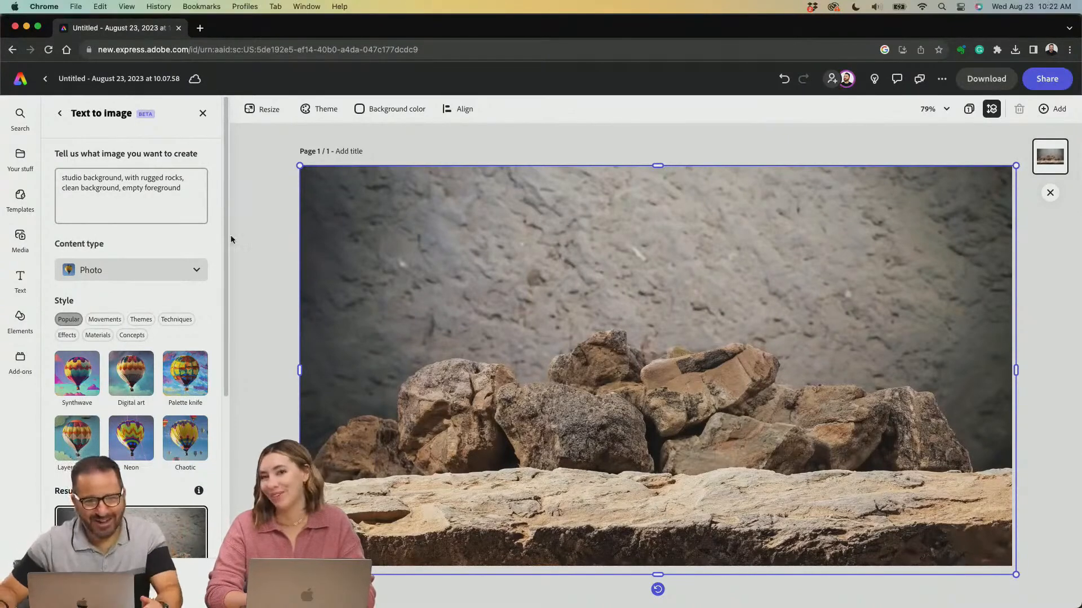
Preview the third, second and fourth photo variations of the rugged-rocks background on the page.
{"action": "scroll", "coordinate": [220, 226], "scroll_direction": "down", "scroll_amount": 5}
{"action": "scroll", "coordinate": [226, 237], "scroll_direction": "down", "scroll_amount": 3}
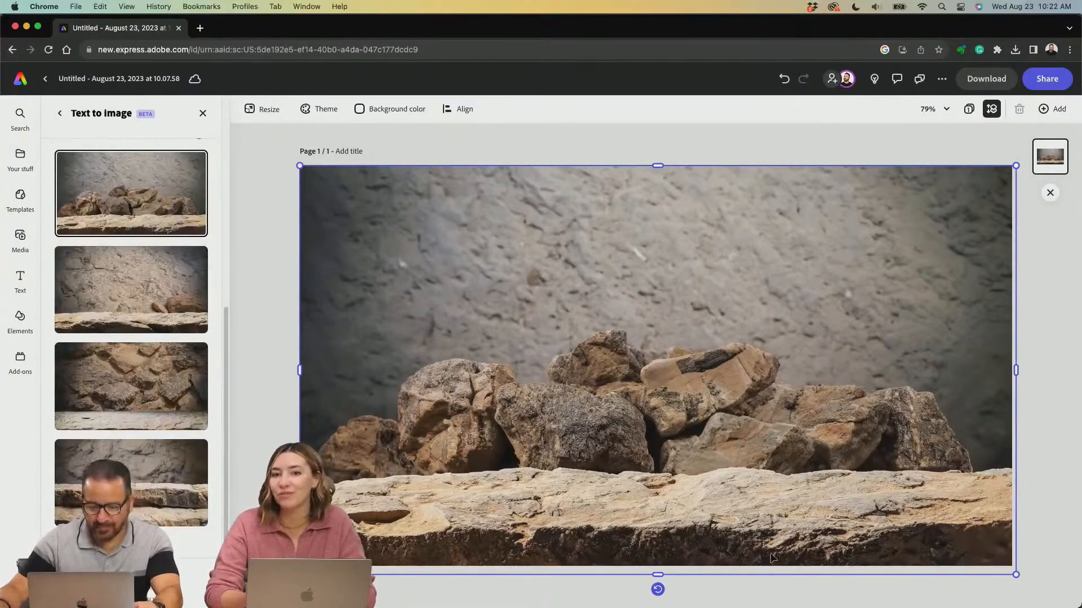
{"action": "left_click", "coordinate": [130, 378]}
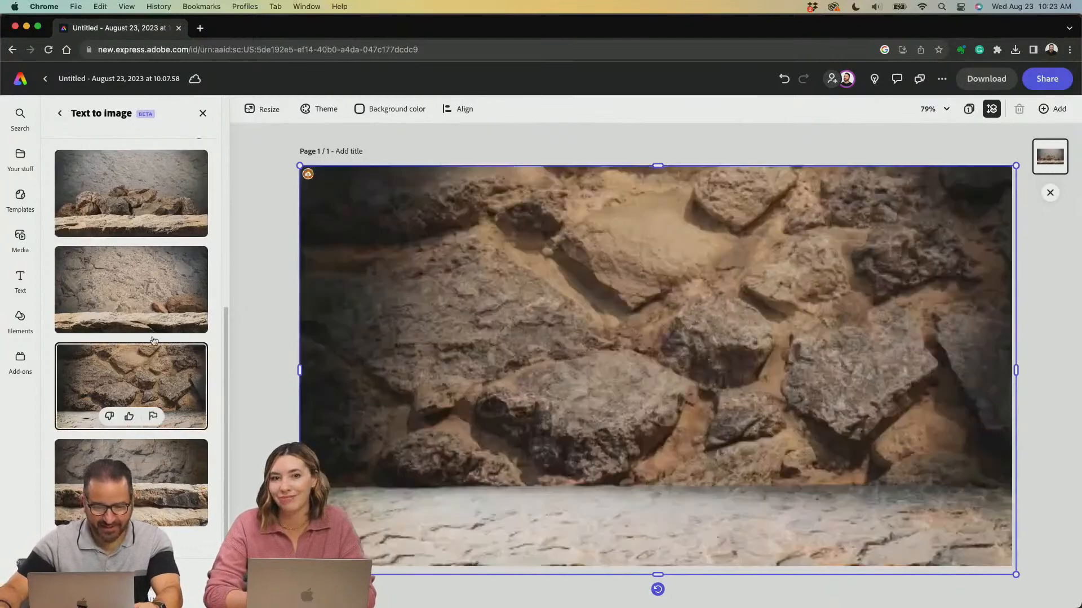
{"action": "left_click", "coordinate": [155, 288]}
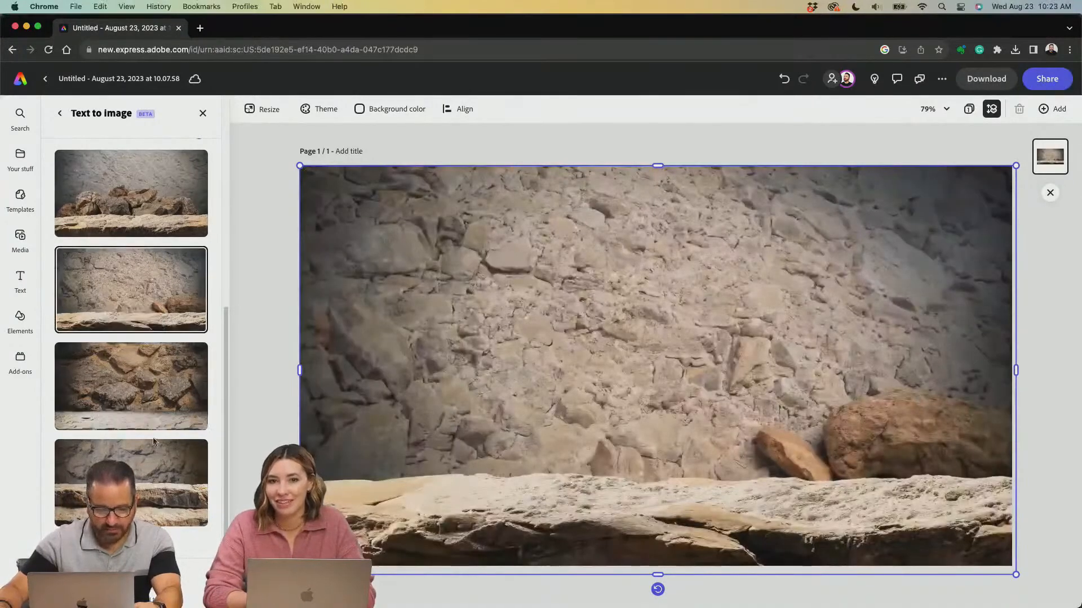
{"action": "left_click", "coordinate": [149, 464]}
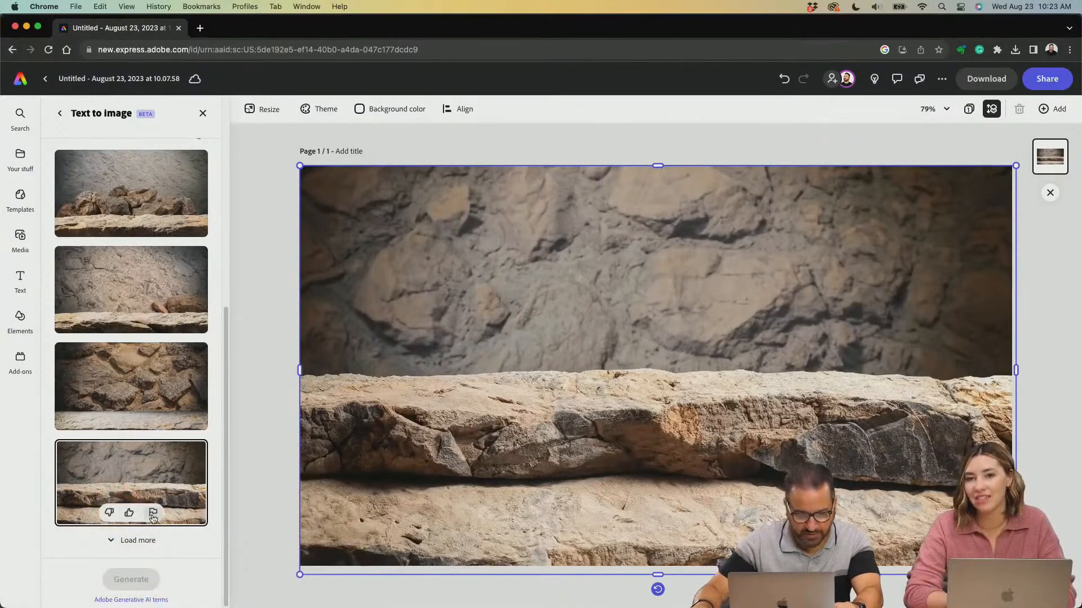
Load more variations and download the one with scattered rocks before a brightly spotlit wall.
{"action": "left_click", "coordinate": [145, 540]}
{"action": "scroll", "coordinate": [169, 495], "scroll_direction": "down", "scroll_amount": 5}
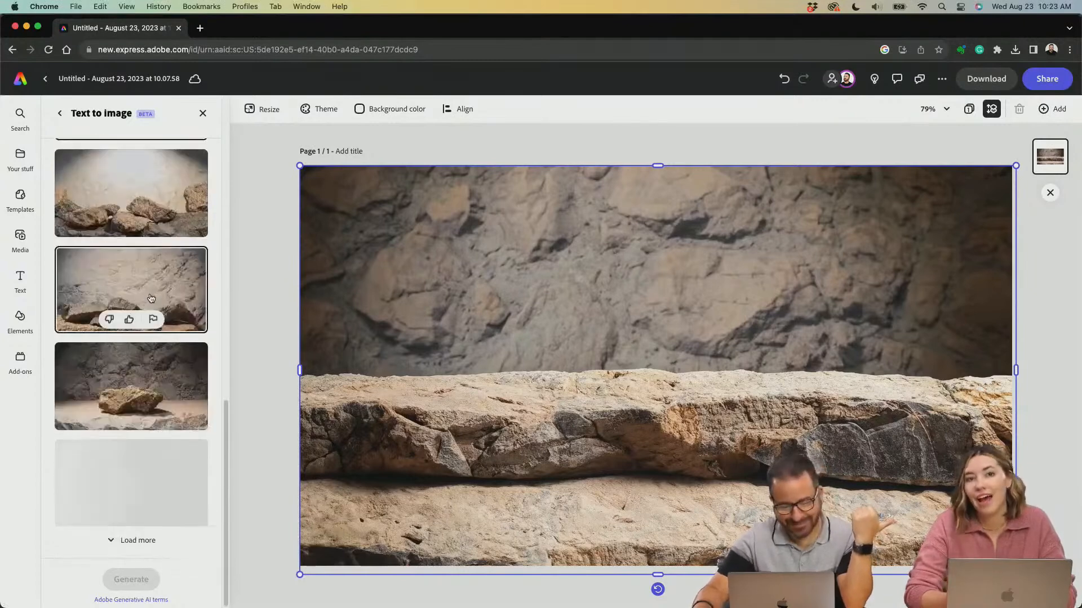
{"action": "left_click", "coordinate": [166, 230]}
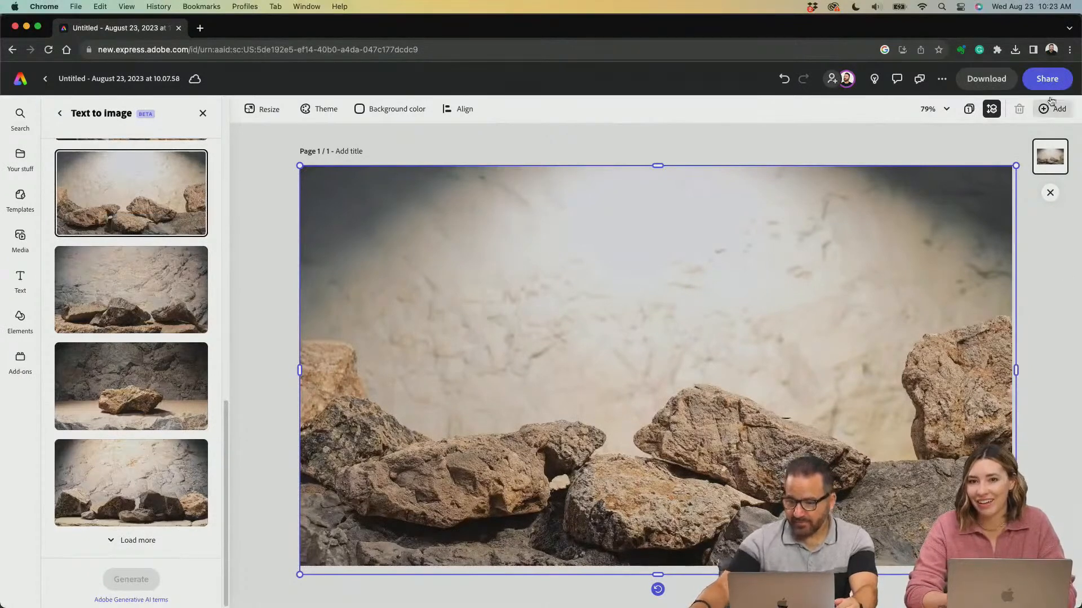
{"action": "left_click", "coordinate": [982, 82]}
{"action": "left_click", "coordinate": [981, 198]}
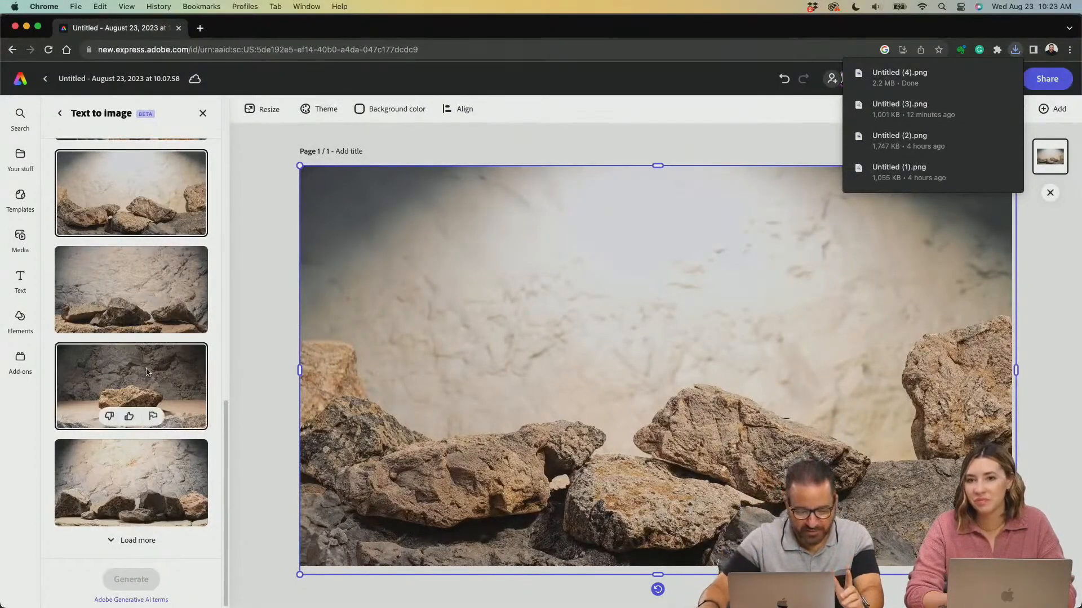
Replace "rugged" with "jagged" in the image prompt and generate new images.
{"action": "scroll", "coordinate": [116, 248], "scroll_direction": "up", "scroll_amount": 5}
{"action": "scroll", "coordinate": [122, 231], "scroll_direction": "up", "scroll_amount": 3}
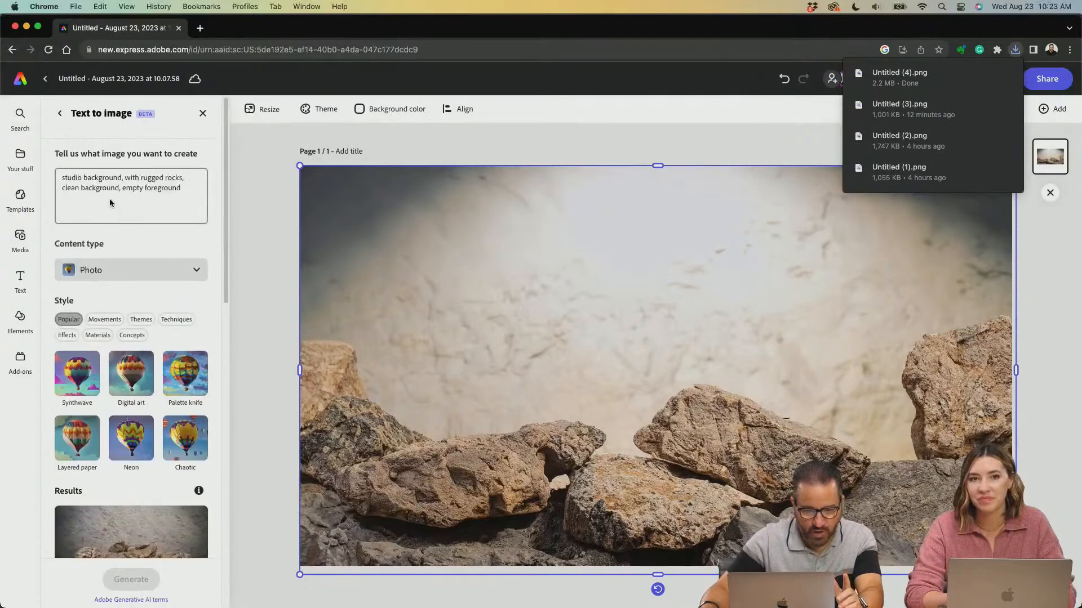
{"action": "double_click", "coordinate": [151, 179]}
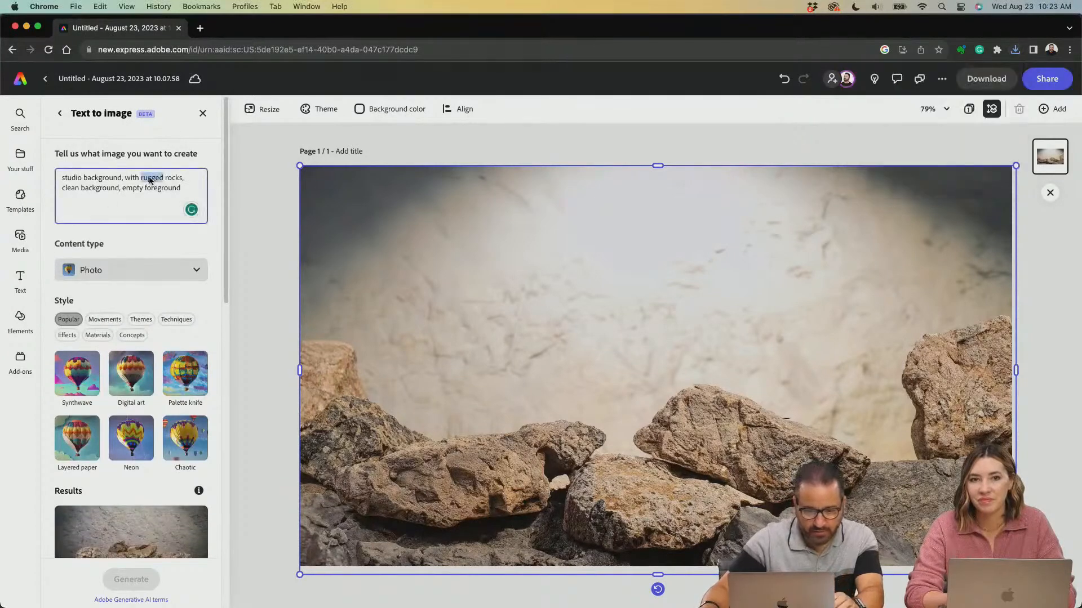
{"action": "type", "text": "ja"}
{"action": "type", "text": "gged"}
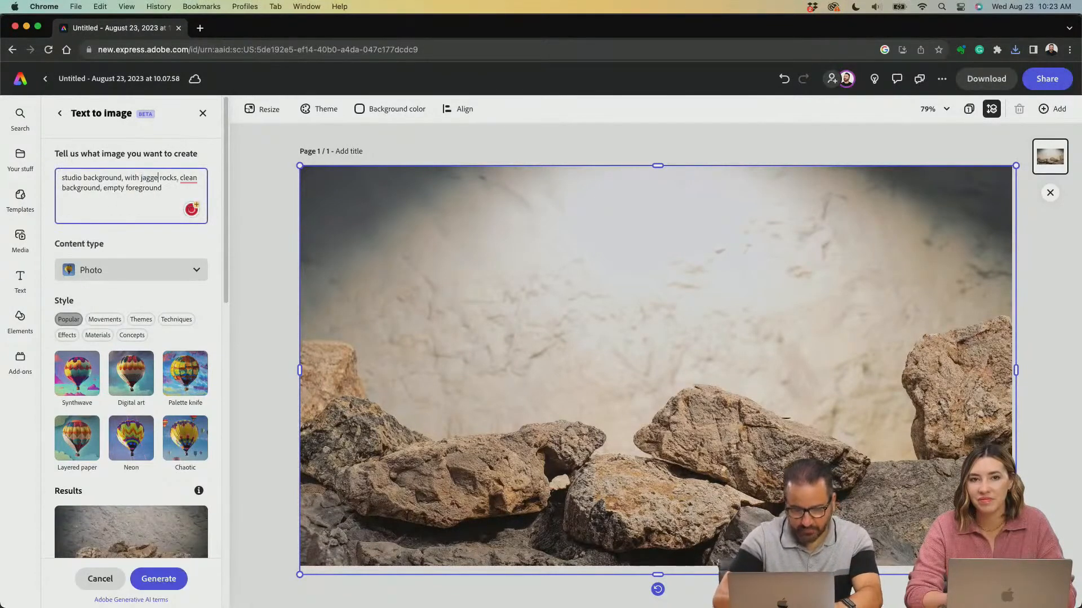
{"action": "left_click", "coordinate": [133, 202]}
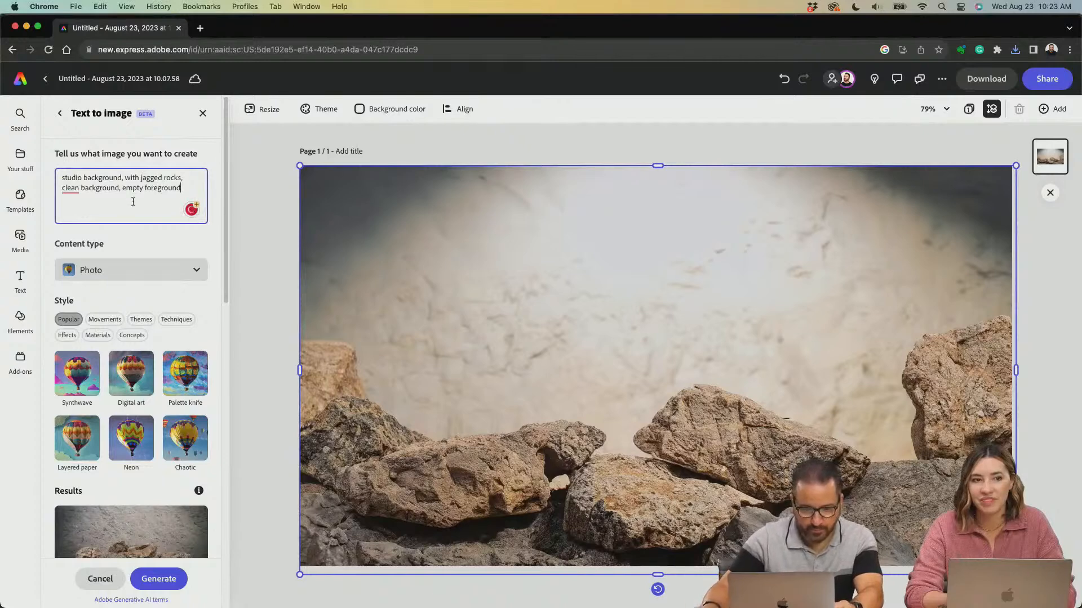
{"action": "key", "text": "Return"}
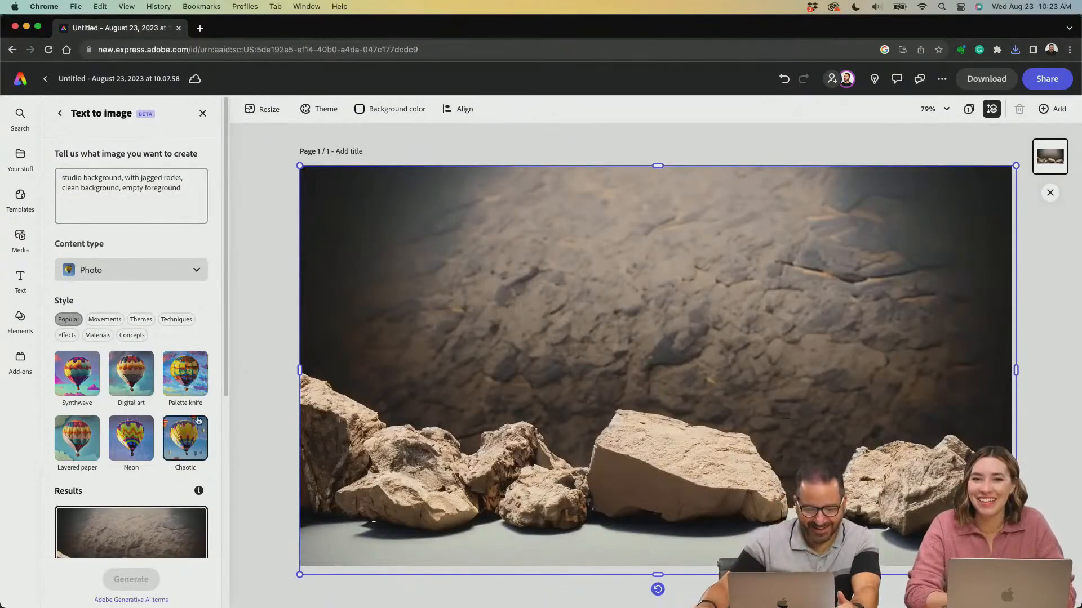
Preview the third jagged-rocks variation on the page, and return to the first one with the row of rocks.
{"action": "scroll", "coordinate": [194, 419], "scroll_direction": "down", "scroll_amount": 6}
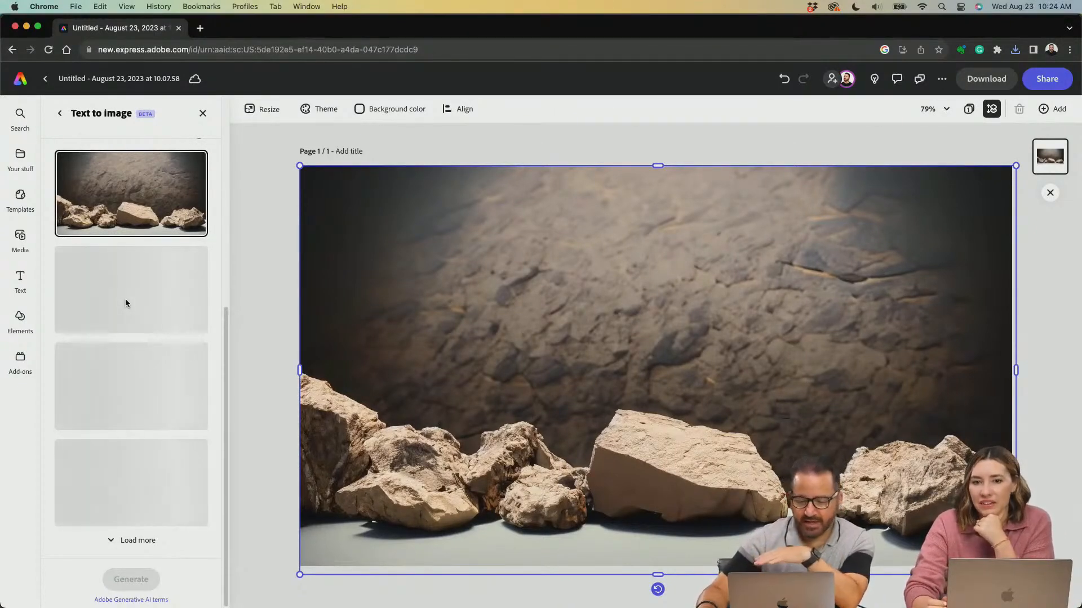
{"action": "mouse_move", "coordinate": [167, 224]}
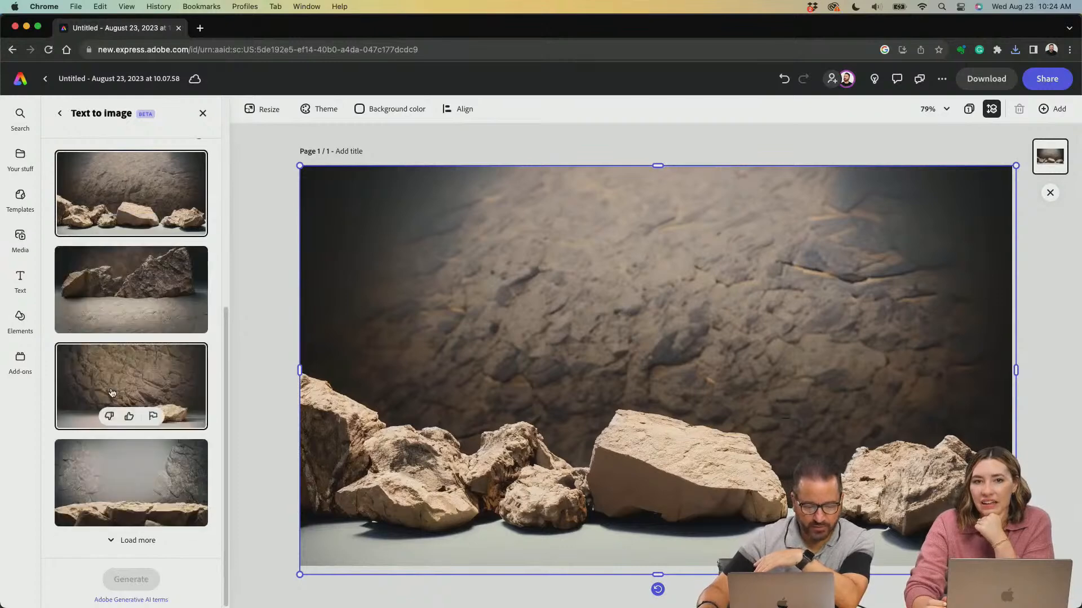
{"action": "left_click", "coordinate": [142, 379]}
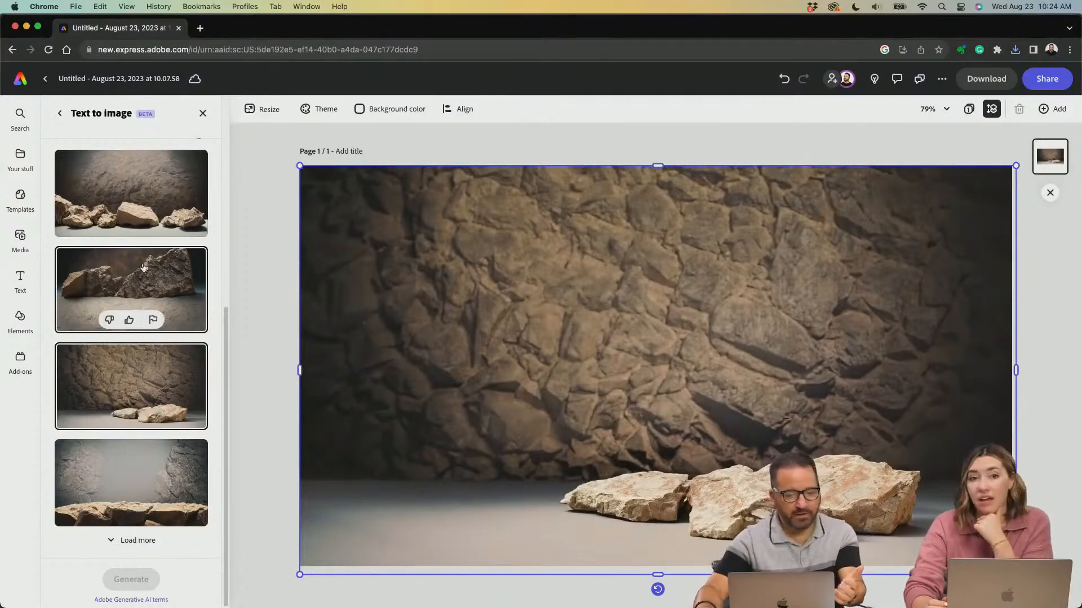
{"action": "left_click", "coordinate": [156, 190]}
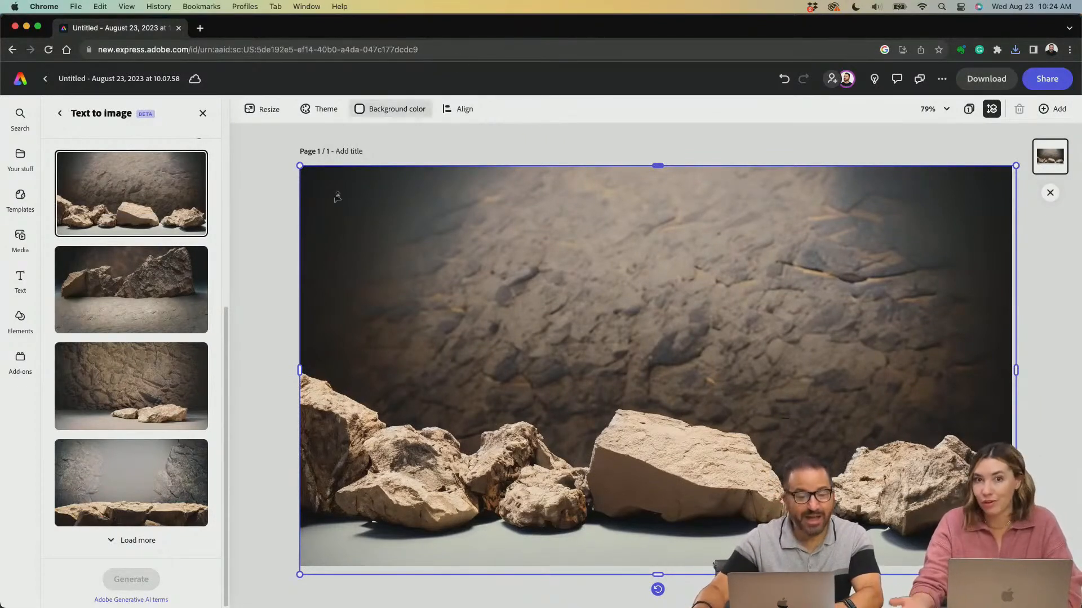
Replace ", clean background, empty" in the image prompt with "in the fore ground".
{"action": "scroll", "coordinate": [117, 254], "scroll_direction": "up", "scroll_amount": 5}
{"action": "scroll", "coordinate": [130, 191], "scroll_direction": "up", "scroll_amount": 3}
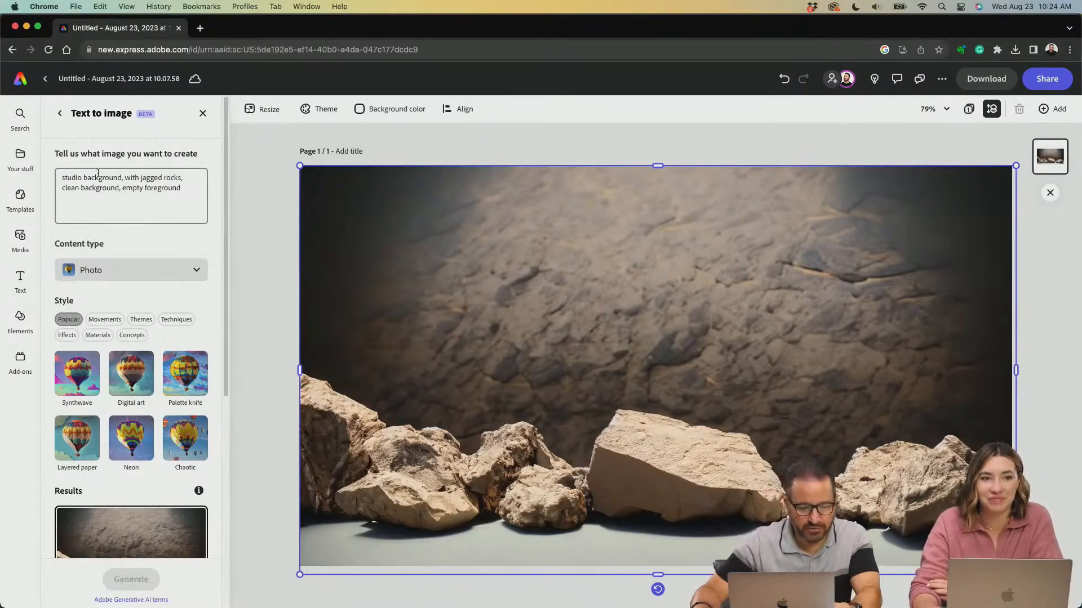
{"action": "left_click", "coordinate": [194, 188]}
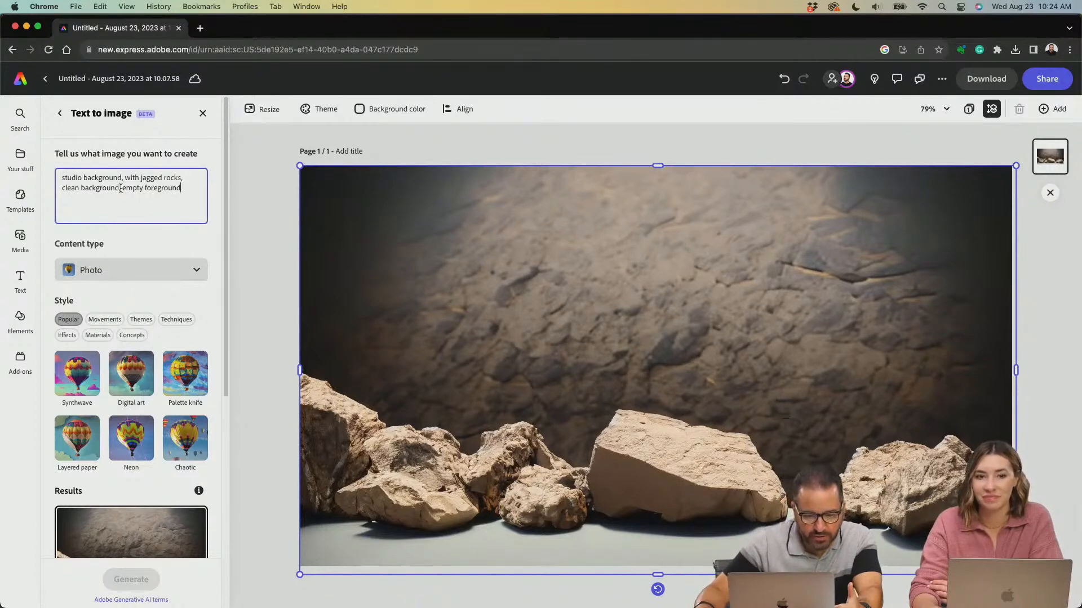
{"action": "left_click_drag", "start_coordinate": [144, 190], "coordinate": [187, 172]}
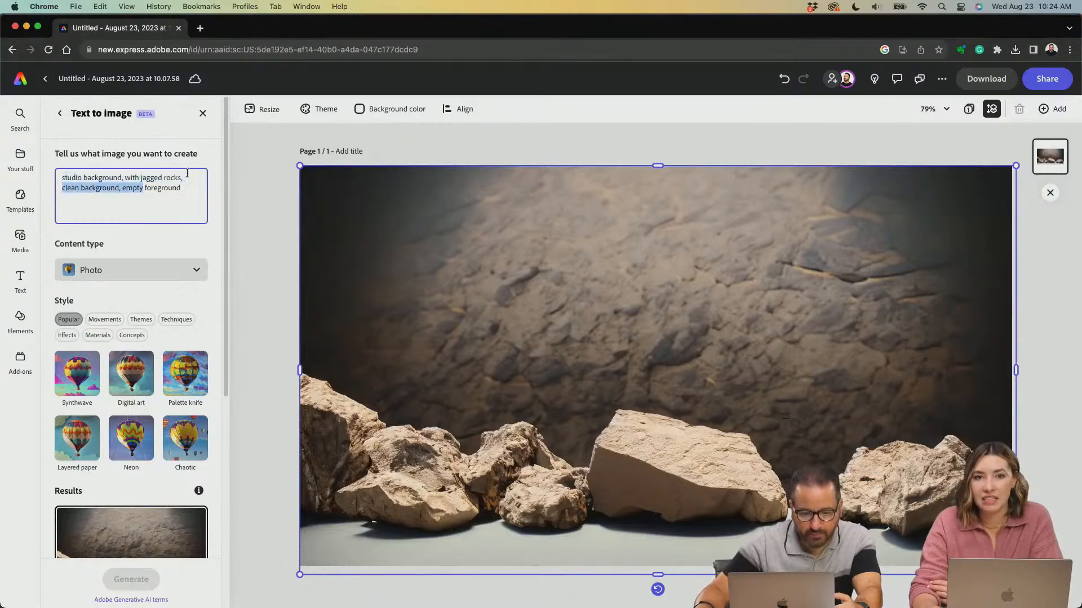
{"action": "key", "text": "BackSpace"}
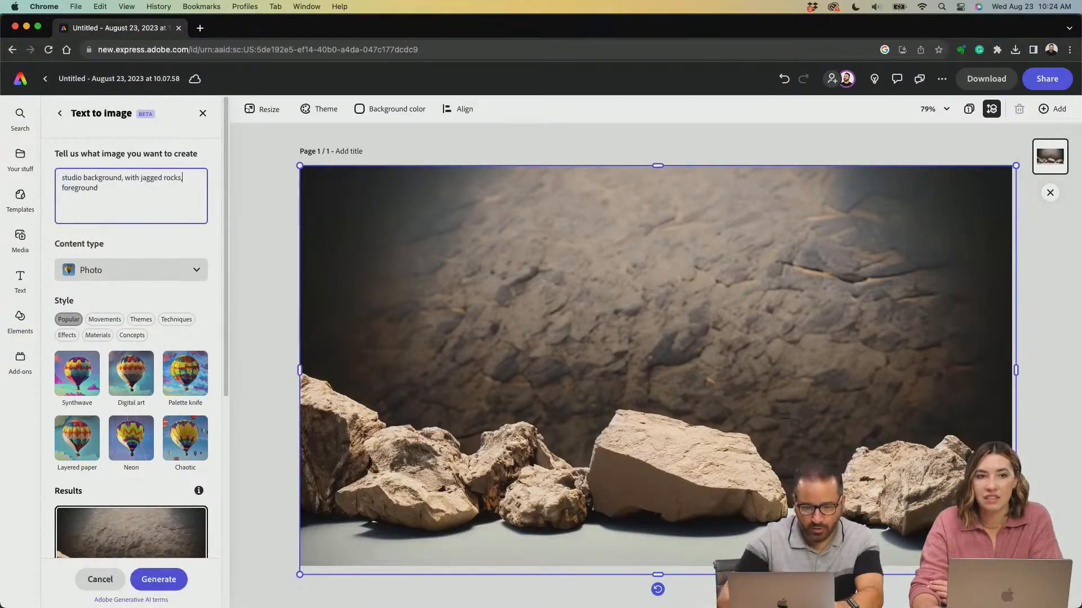
{"action": "type", "text": "he fore ground"}
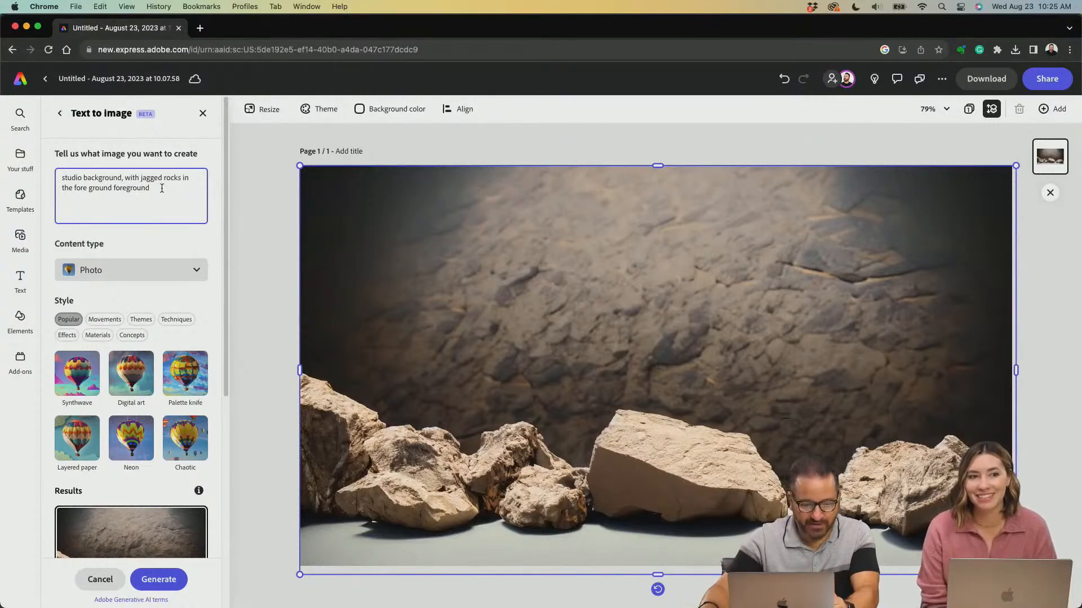
{"action": "type", "text": "."}
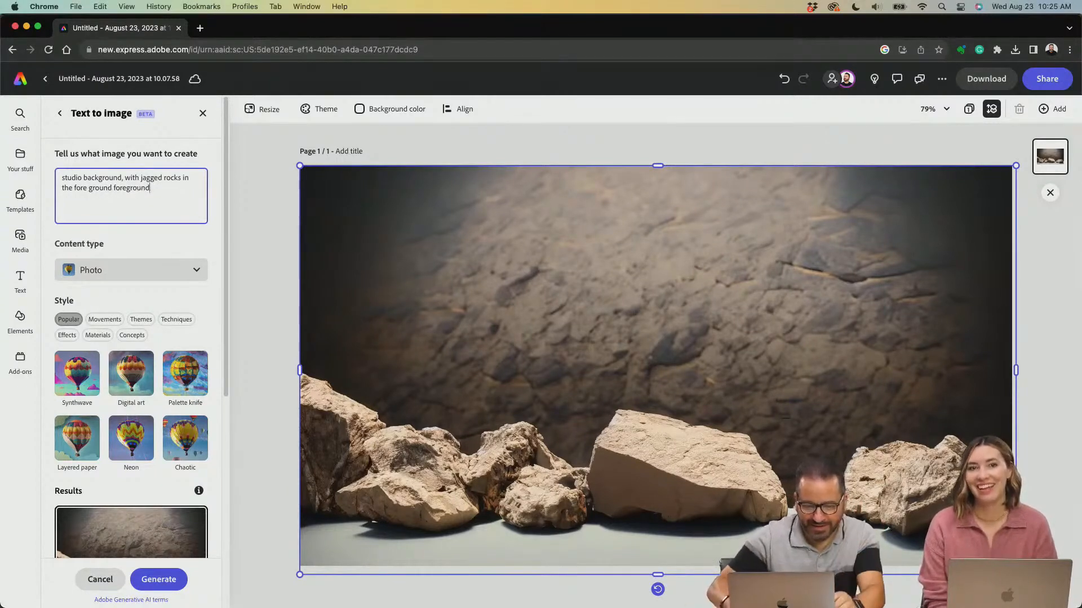
Remove the leftover word "foreground", end the prompt with a period after "fore ground", and generate new images.
{"action": "key", "text": "BackSpace"}
{"action": "key", "text": "BackSpace"}
{"action": "key", "text": "BackSpace"}
{"action": "key", "text": "BackSpace"}
{"action": "key", "text": "BackSpace"}
{"action": "key", "text": "BackSpace"}
{"action": "key", "text": "BackSpace"}
{"action": "key", "text": "BackSpace"}
{"action": "key", "text": "BackSpace"}
{"action": "key", "text": "BackSpace"}
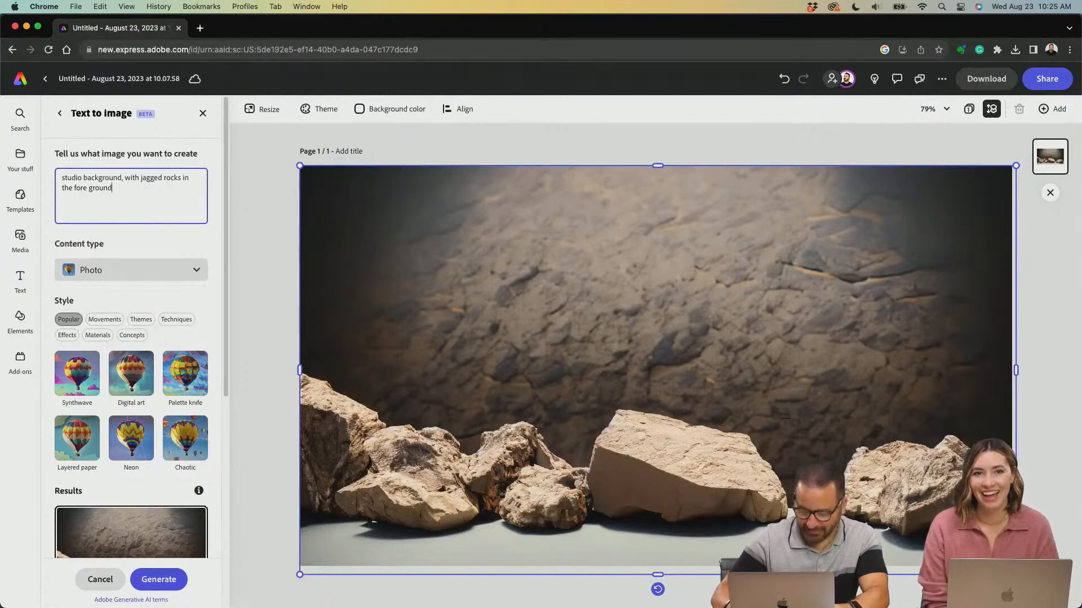
{"action": "left_click", "coordinate": [169, 580]}
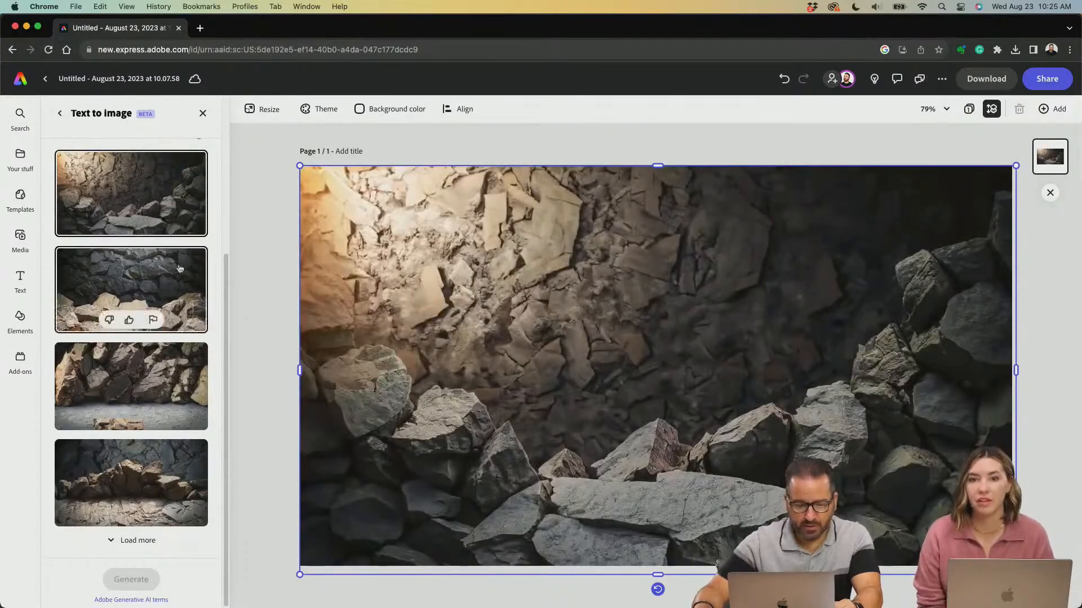
Compare the new jagged-rocks variations on the page and apply the fourth, with piled rocks behind a cracked stone floor.
{"action": "mouse_move", "coordinate": [164, 198]}
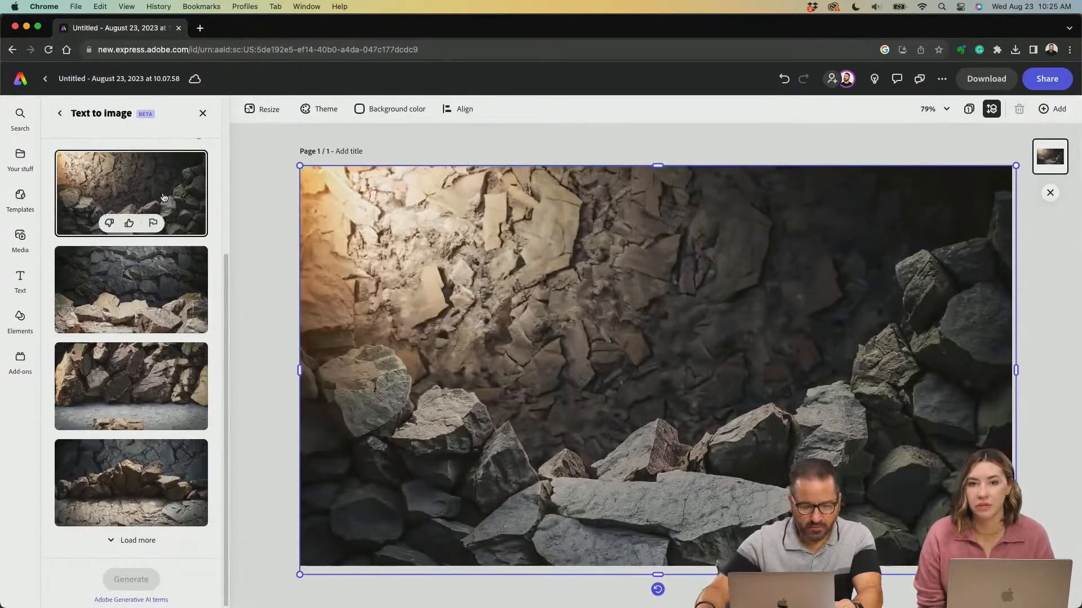
{"action": "left_click", "coordinate": [143, 381]}
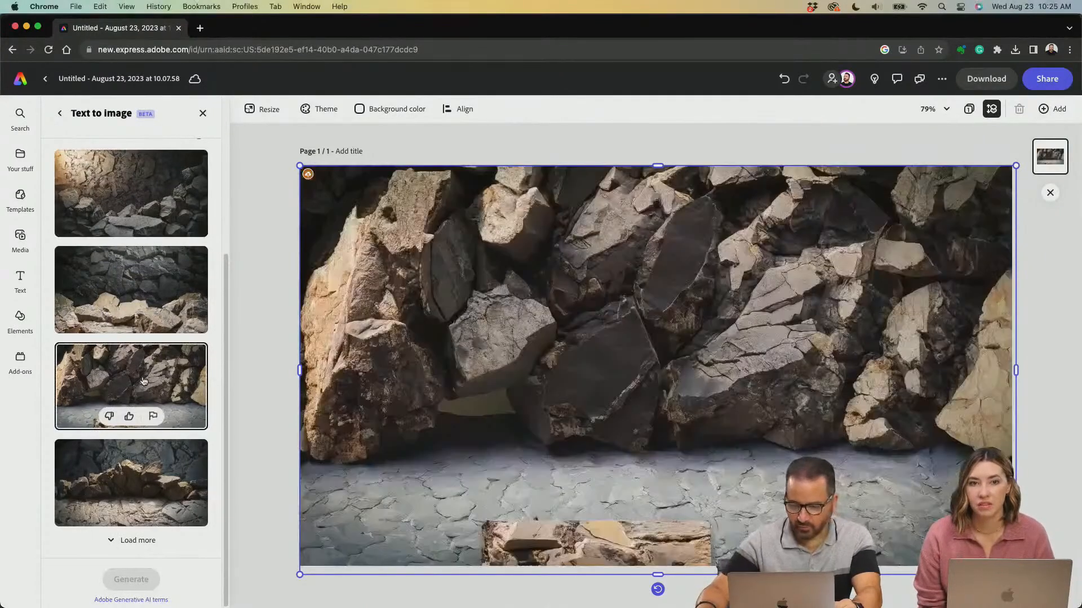
{"action": "left_click", "coordinate": [148, 260]}
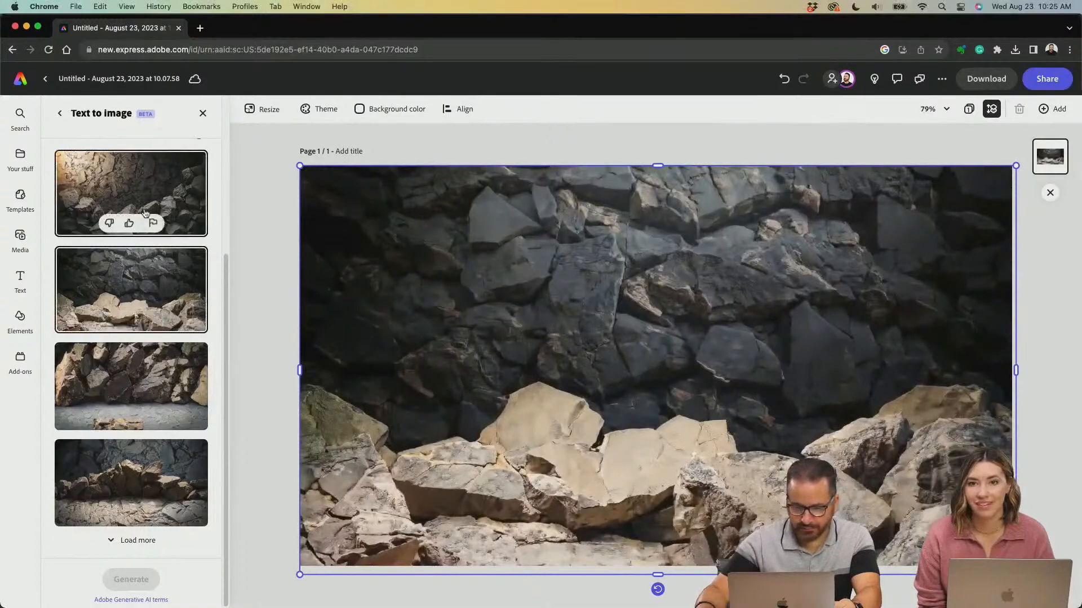
{"action": "left_click", "coordinate": [145, 213]}
{"action": "left_click", "coordinate": [188, 454]}
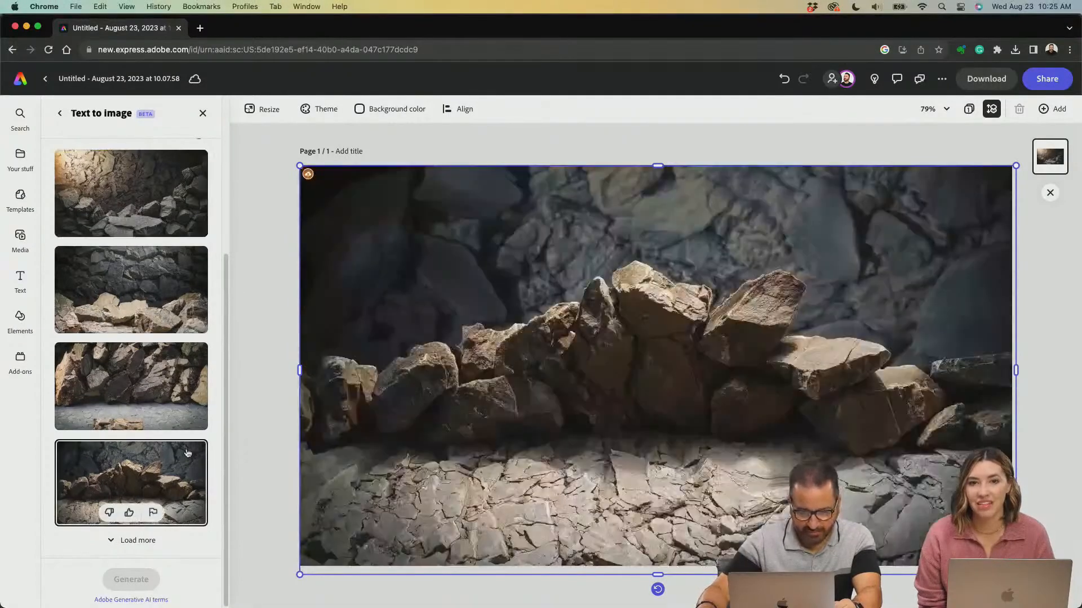
{"action": "scroll", "coordinate": [189, 461], "scroll_direction": "up", "scroll_amount": 5}
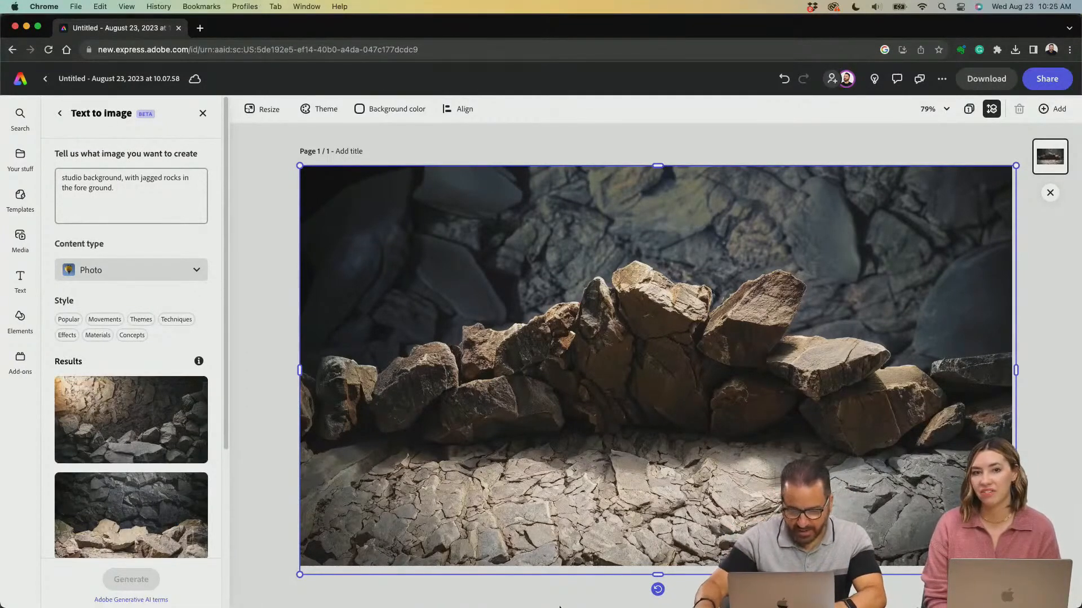
Switch to Adobe Dimension and open RC_Bottles.dn from the AdobeLive_23 folder, saving the changes to Canisters_2.dn.
{"action": "mouse_move", "coordinate": [545, 607]}
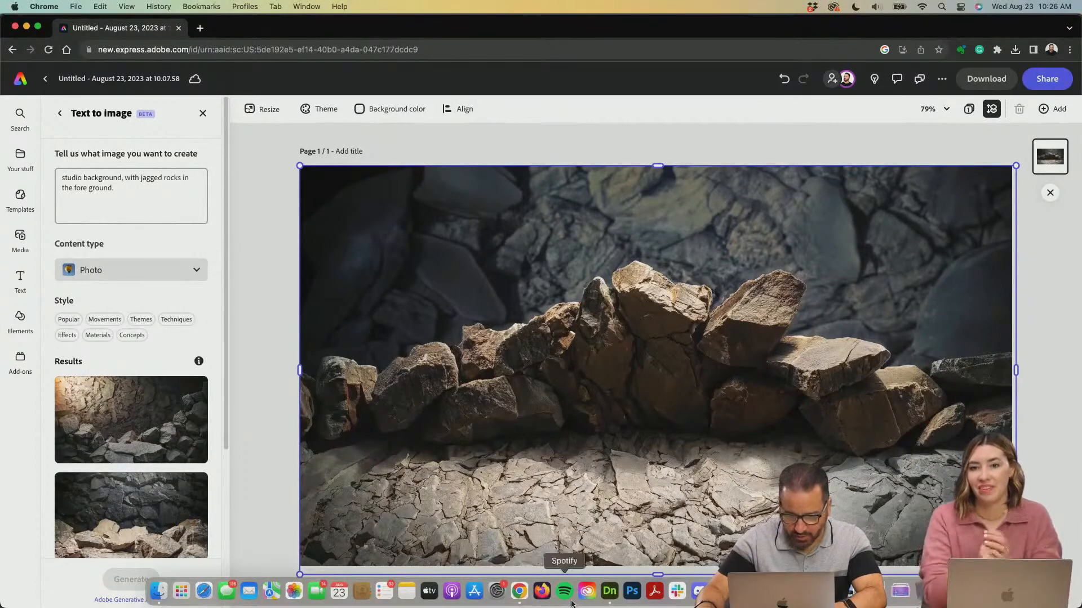
{"action": "left_click", "coordinate": [608, 592]}
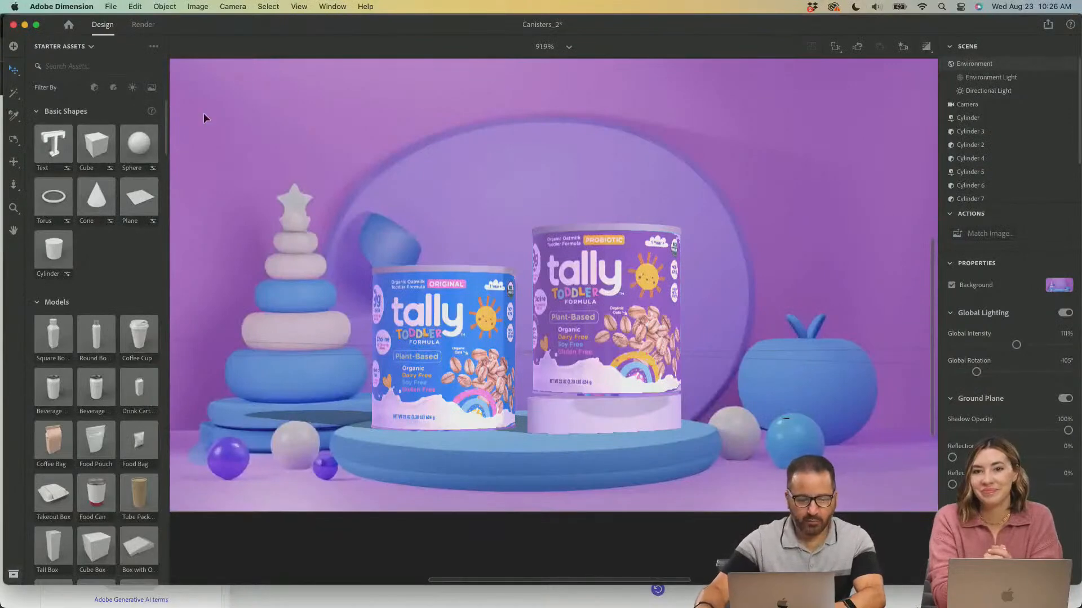
{"action": "key", "text": "super+o"}
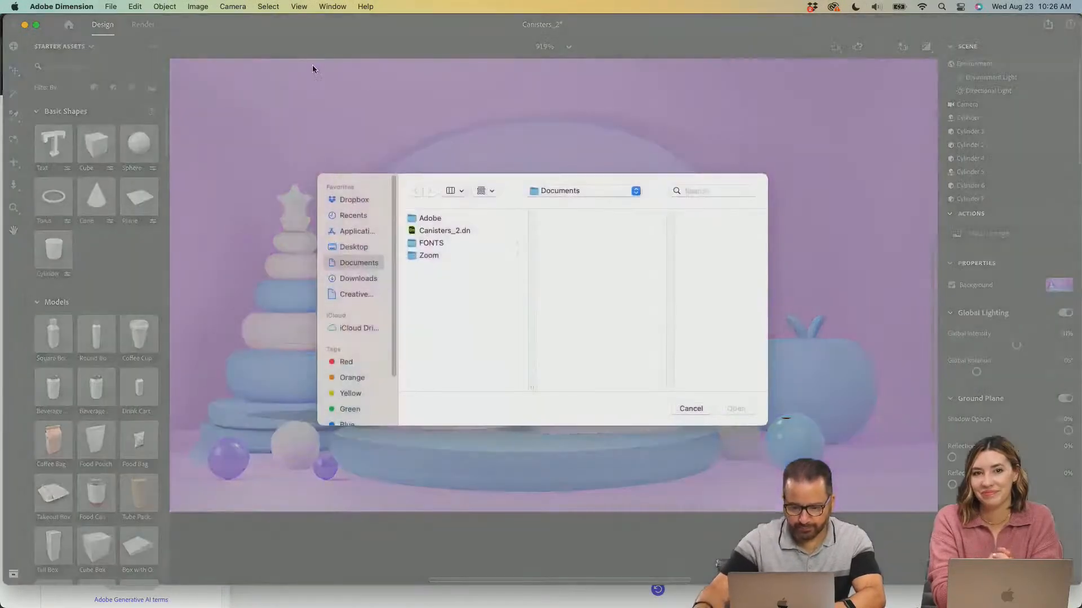
{"action": "left_click", "coordinate": [590, 191]}
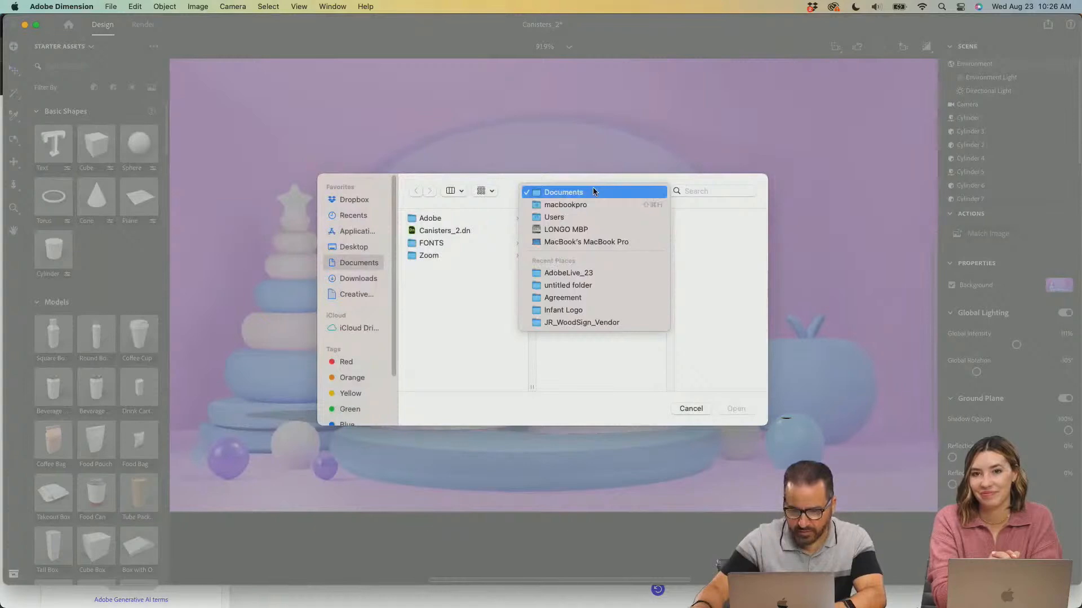
{"action": "left_click", "coordinate": [586, 272]}
{"action": "left_click", "coordinate": [657, 268]}
{"action": "left_click", "coordinate": [535, 244]}
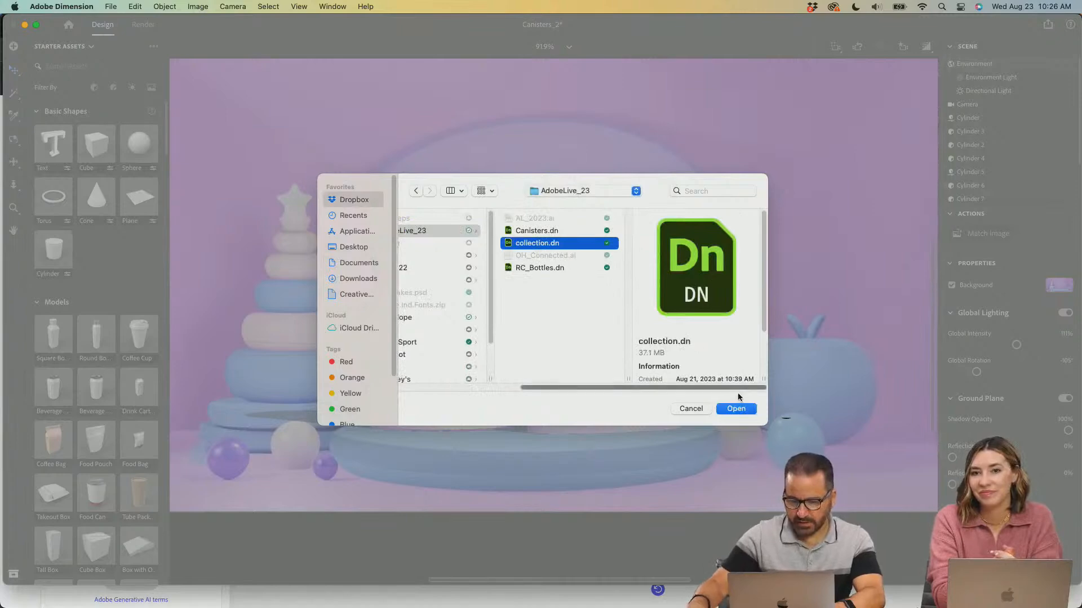
{"action": "left_click", "coordinate": [551, 268]}
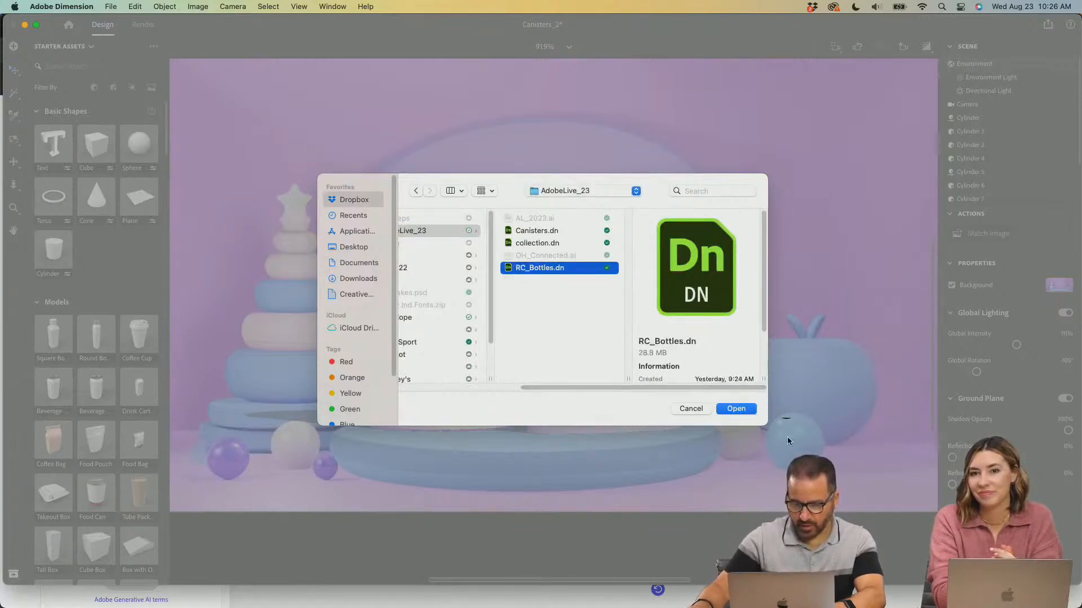
{"action": "left_click", "coordinate": [737, 409]}
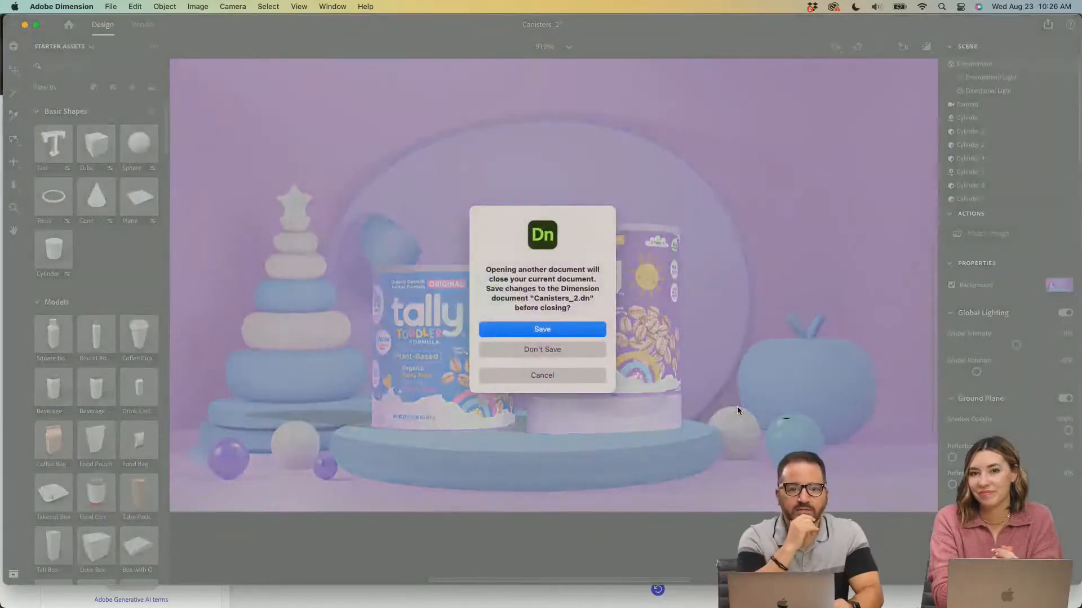
{"action": "left_click", "coordinate": [531, 333]}
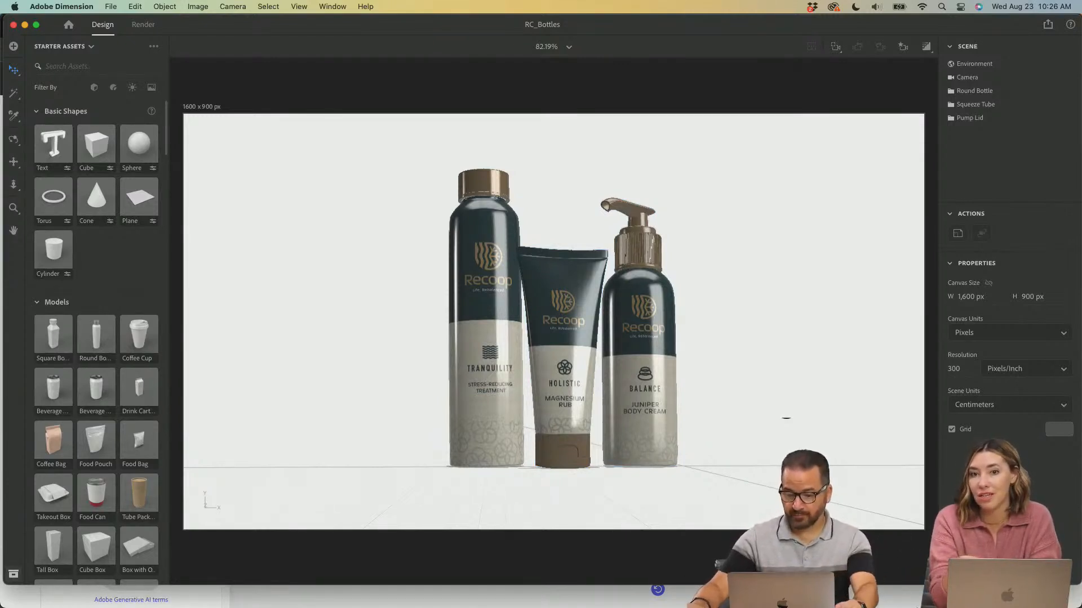
Place the downloaded Untitled (4).png as the scene background and tilt the camera slightly so the bottles match the rocks' perspective.
{"action": "mouse_move", "coordinate": [658, 597]}
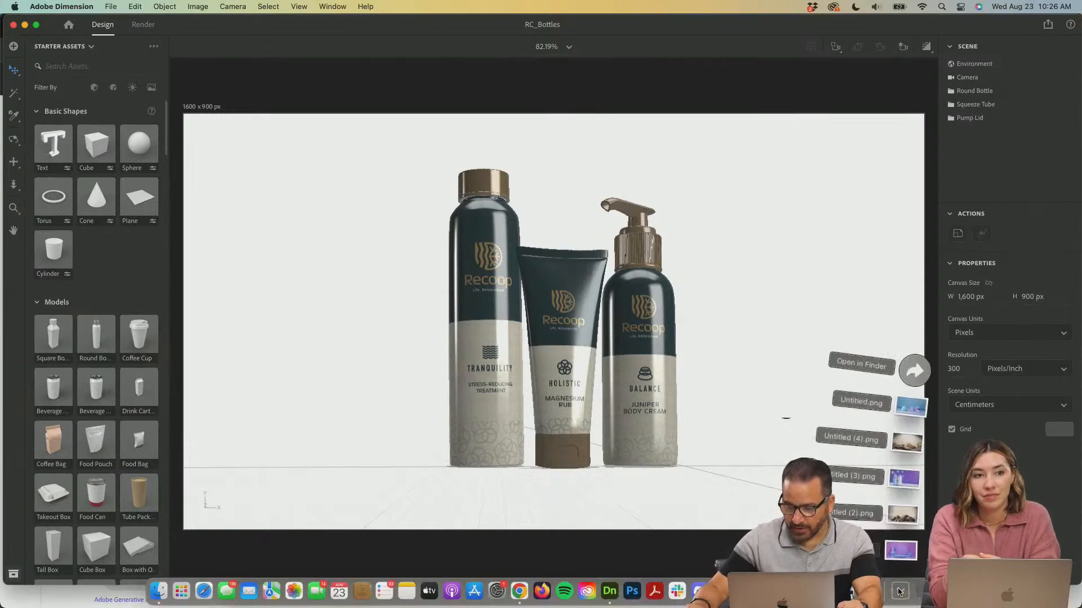
{"action": "left_click_drag", "start_coordinate": [908, 446], "coordinate": [753, 410]}
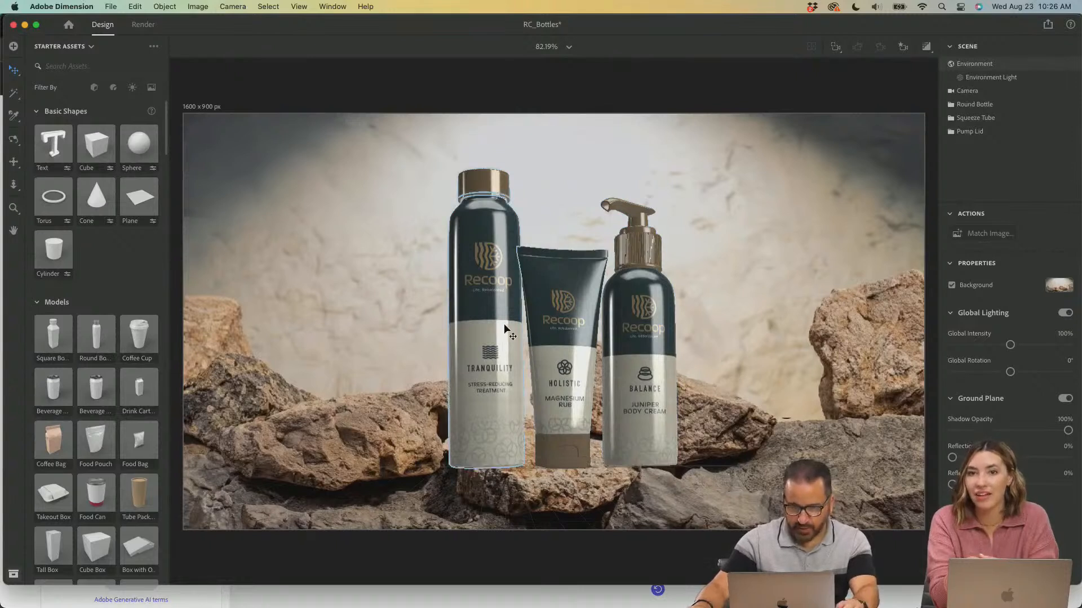
{"action": "left_click", "coordinate": [473, 339]}
{"action": "left_click", "coordinate": [14, 139]}
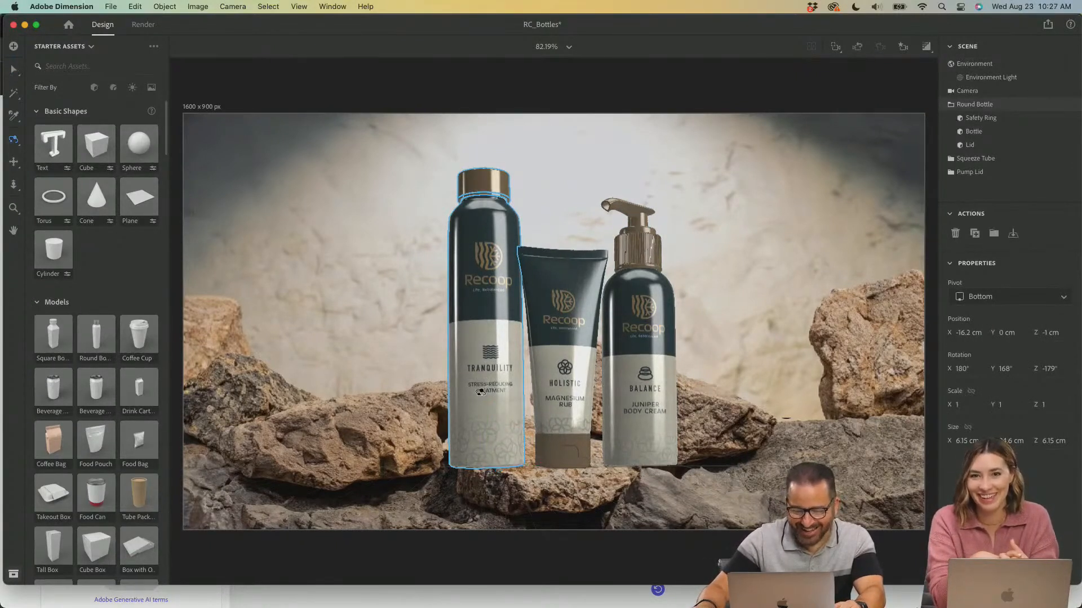
{"action": "left_click_drag", "start_coordinate": [490, 338], "coordinate": [473, 366]}
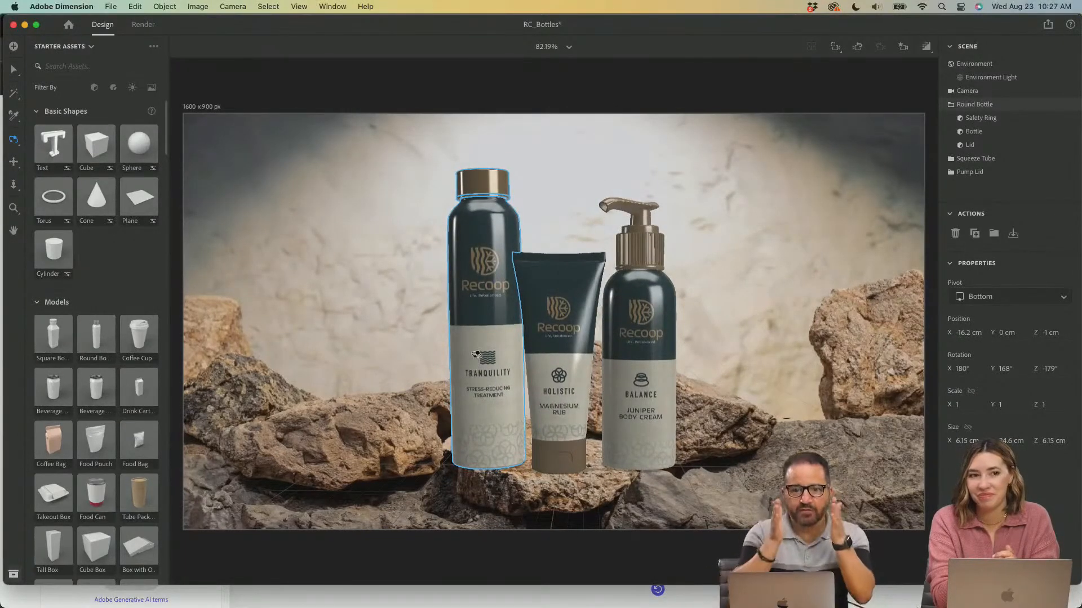
Move the Tranquility round bottle to the right-hand rocks, about X 10.3 cm and Z -13.8 cm, and lean it to the right.
{"action": "left_click", "coordinate": [14, 69]}
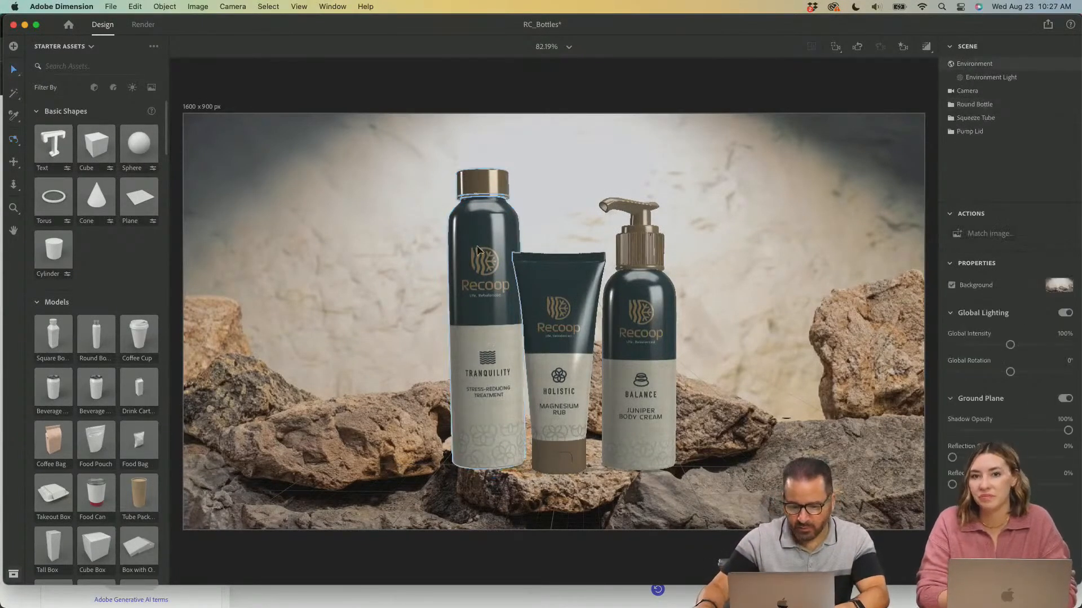
{"action": "left_click_drag", "start_coordinate": [526, 249], "coordinate": [781, 248]}
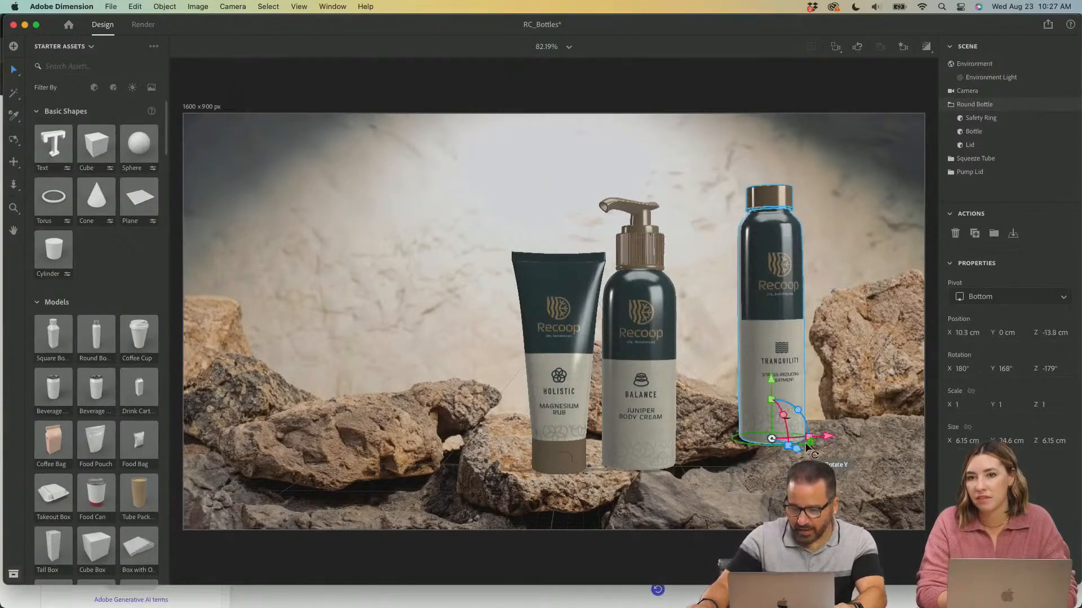
{"action": "mouse_move", "coordinate": [809, 446]}
{"action": "left_mouse_down"}
{"action": "mouse_move", "coordinate": [799, 444]}
{"action": "mouse_move", "coordinate": [816, 441]}
{"action": "mouse_move", "coordinate": [799, 443]}
{"action": "mouse_move", "coordinate": [801, 417]}
{"action": "mouse_move", "coordinate": [801, 427]}
{"action": "left_mouse_up"}
{"action": "left_click_drag", "start_coordinate": [784, 383], "coordinate": [789, 372]}
{"action": "left_click", "coordinate": [817, 479]}
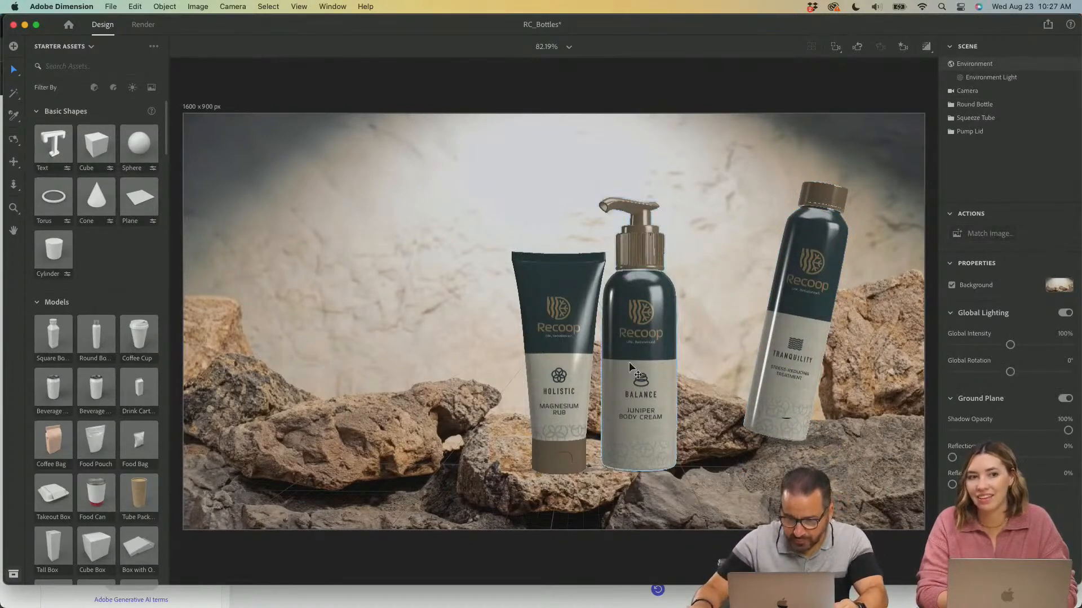
Move the Balance pump bottle to the left foreground of the scene, at about X -24.7 cm and Z 9.1 cm.
{"action": "left_click", "coordinate": [610, 459]}
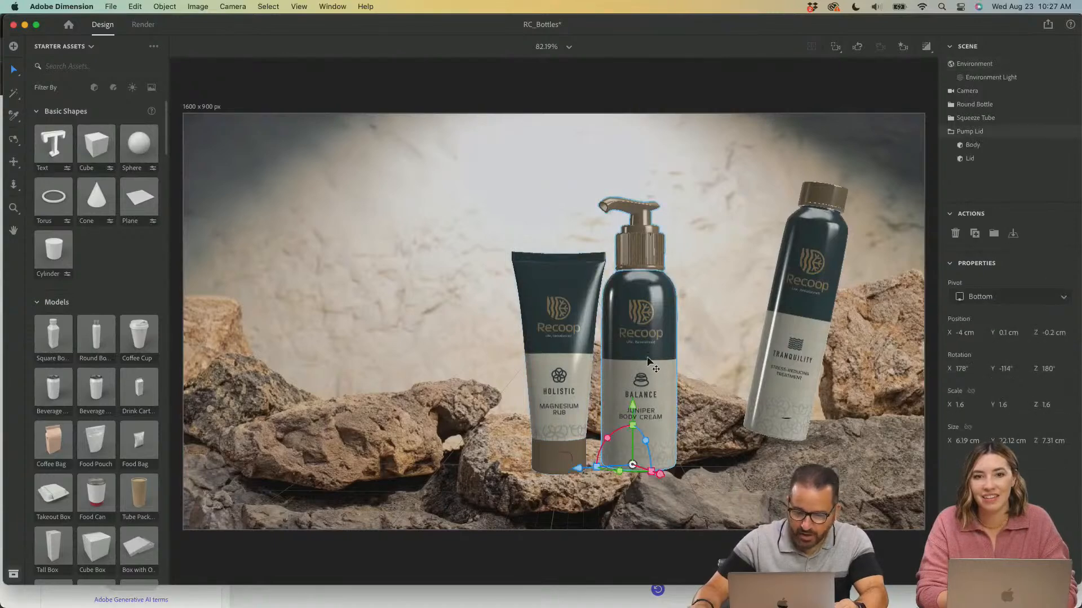
{"action": "left_click_drag", "start_coordinate": [610, 459], "coordinate": [285, 404]}
Scale the Holistic squeeze tube up to about 1.2 in X, 1.5 in Y and 1.2 in Z.
{"action": "left_click", "coordinate": [570, 396]}
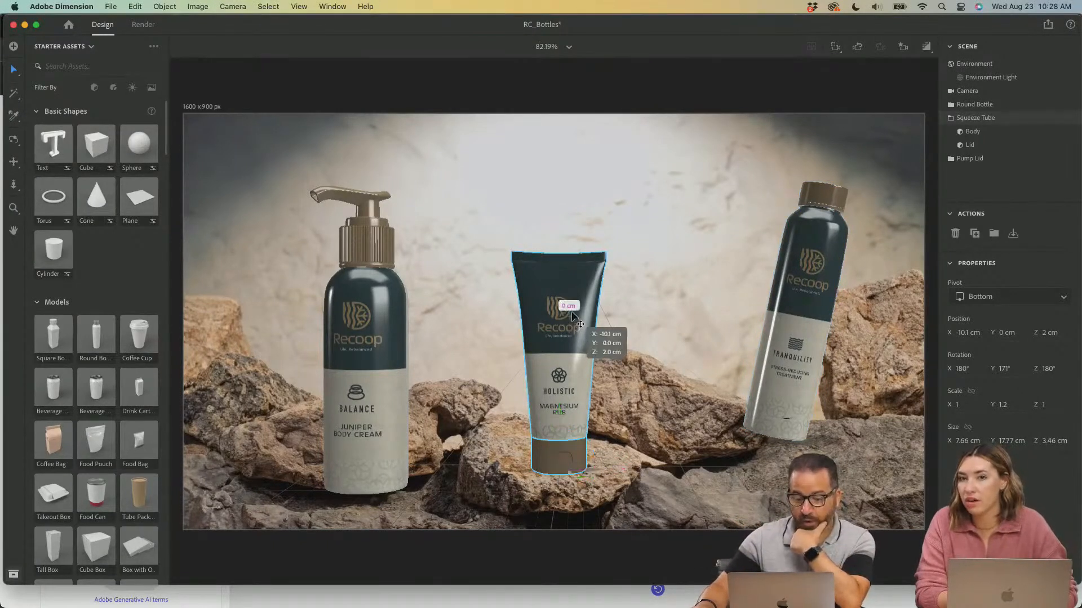
{"action": "left_click", "coordinate": [15, 70]}
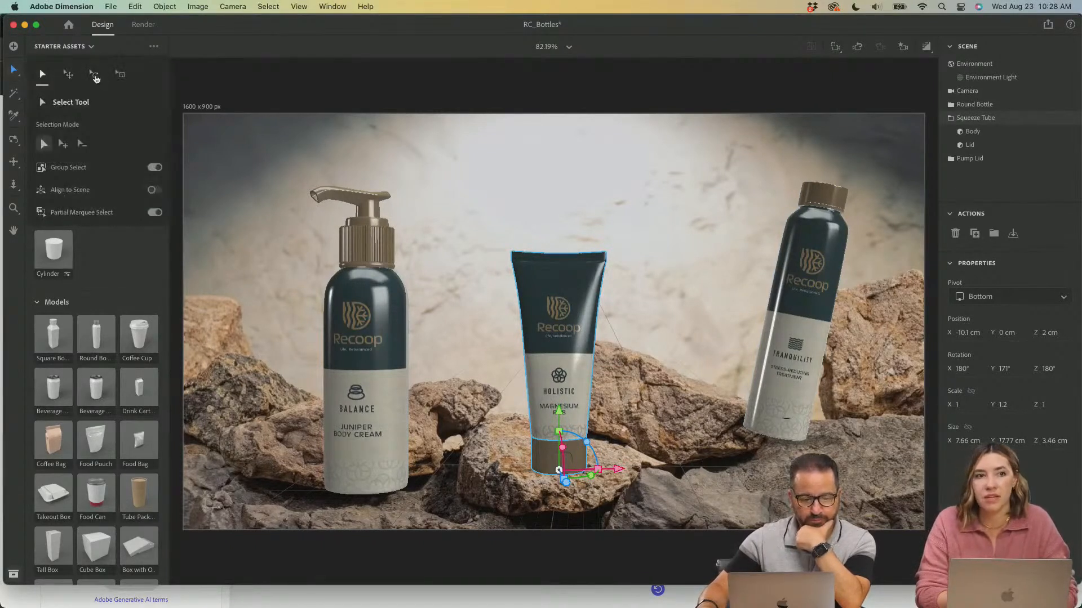
{"action": "left_click", "coordinate": [121, 75]}
{"action": "left_click_drag", "start_coordinate": [554, 297], "coordinate": [584, 276]}
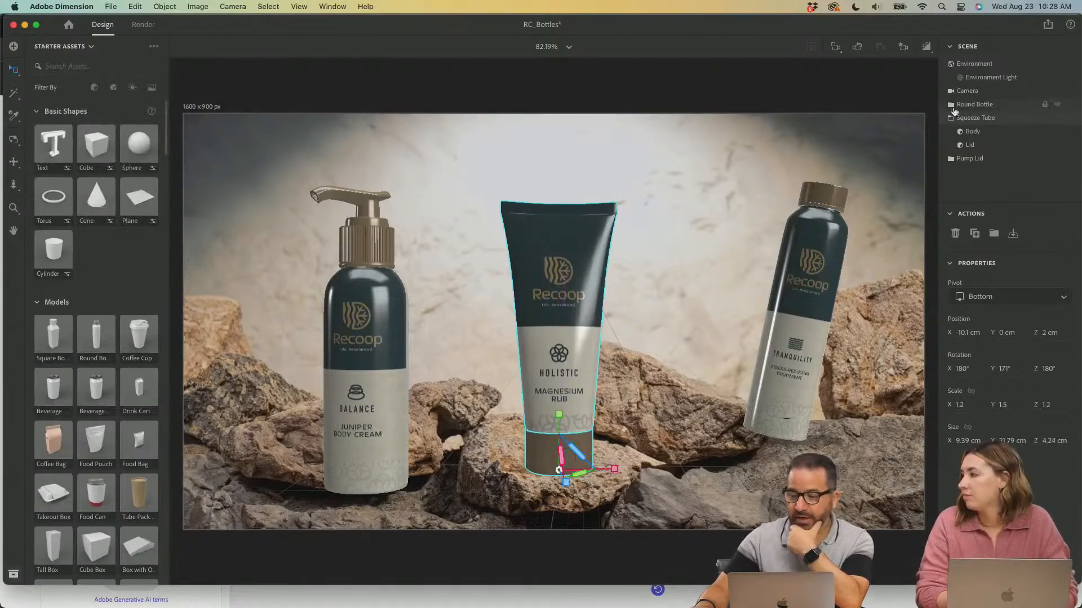
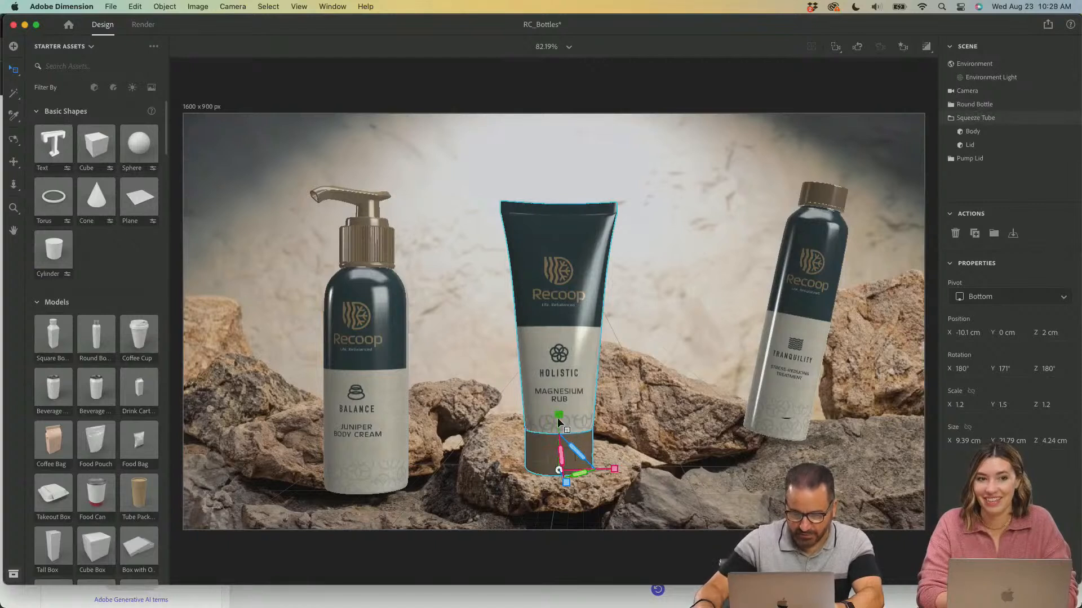
Move the squeeze tube back onto the centre rock, to about X -11.9 cm, Y 0 cm, Z -9.5 cm.
{"action": "key", "text": "v"}
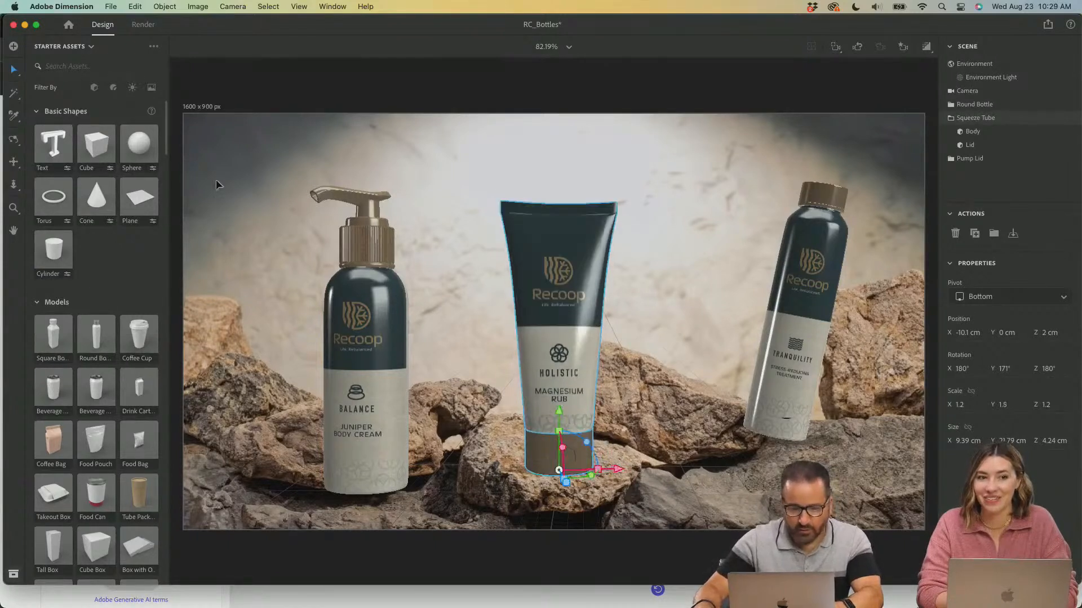
{"action": "left_click", "coordinate": [14, 70]}
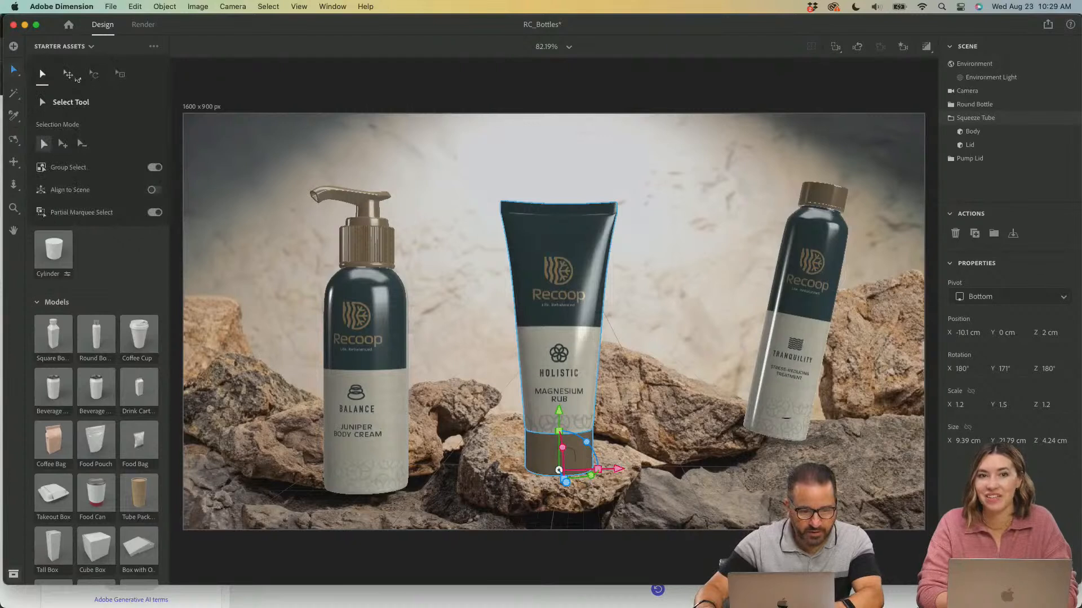
{"action": "left_click", "coordinate": [67, 75]}
{"action": "left_click_drag", "start_coordinate": [559, 409], "coordinate": [570, 387]}
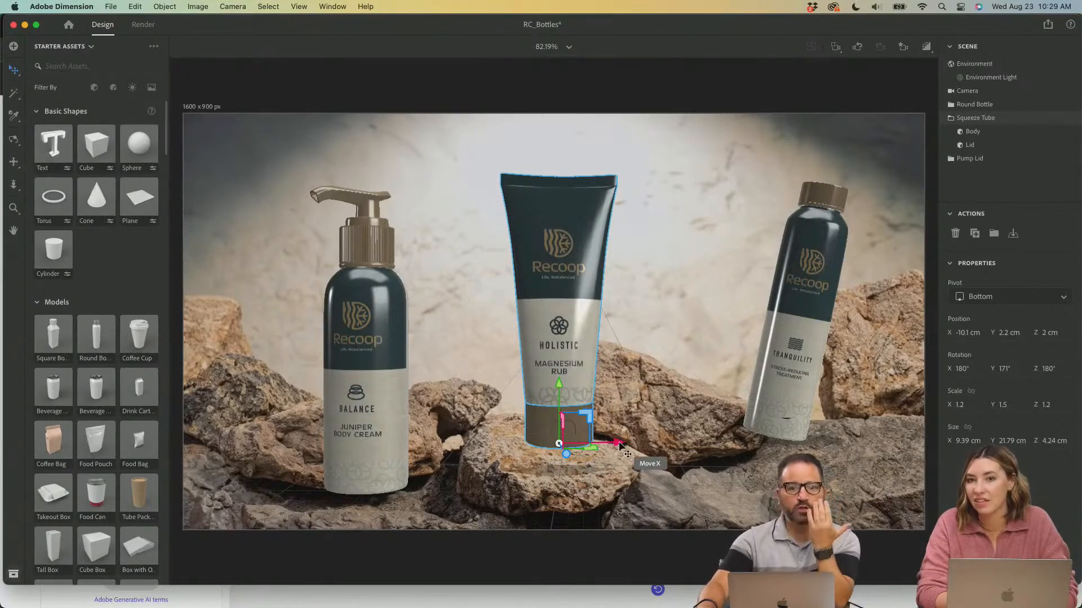
{"action": "left_click_drag", "start_coordinate": [566, 454], "coordinate": [558, 435]}
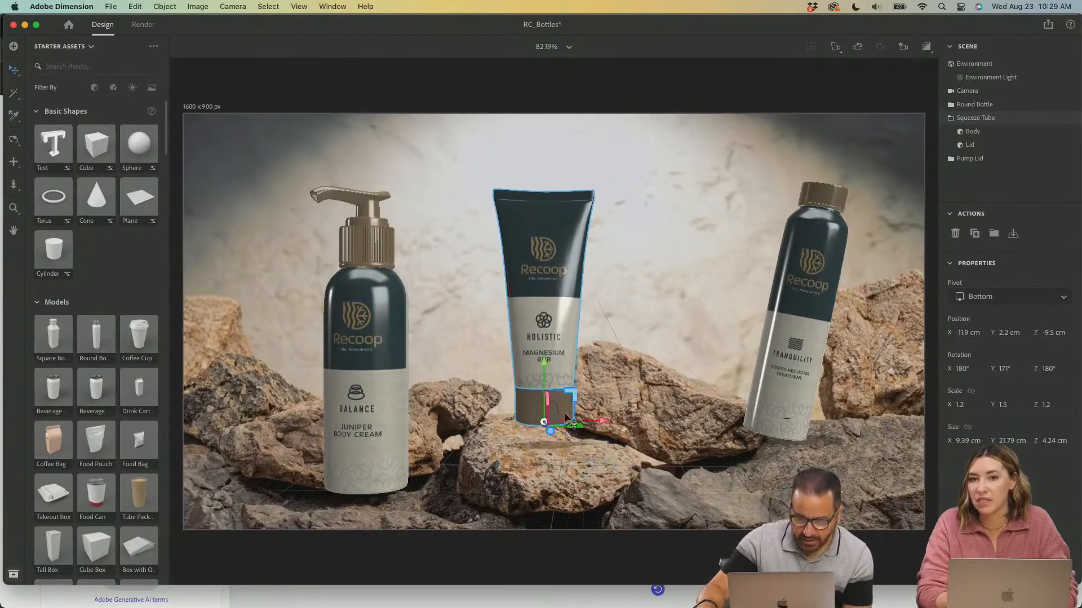
{"action": "left_click_drag", "start_coordinate": [544, 361], "coordinate": [544, 383]}
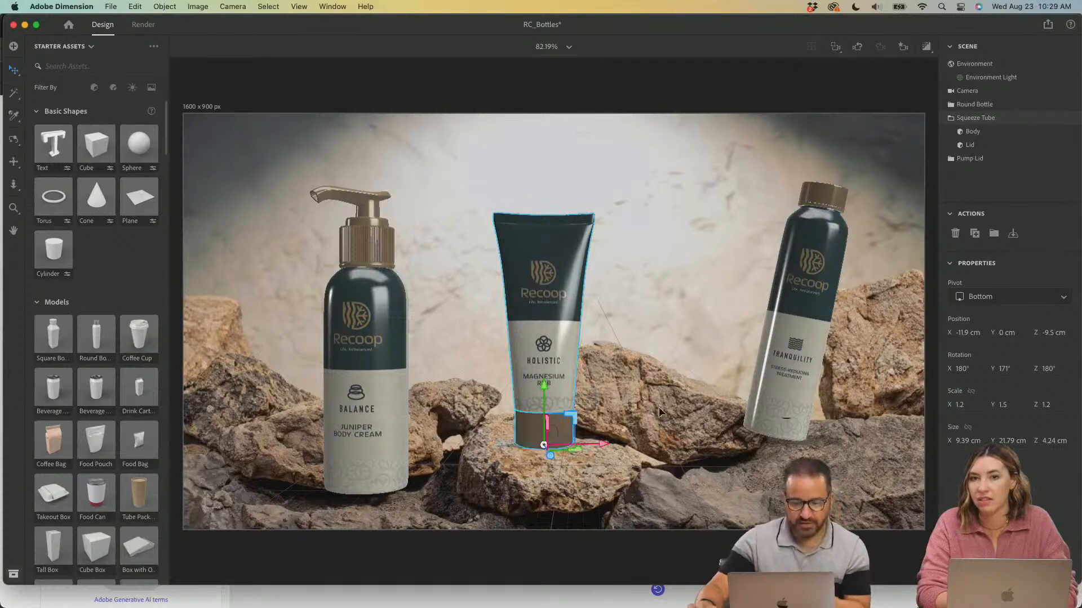
{"action": "left_click", "coordinate": [648, 451]}
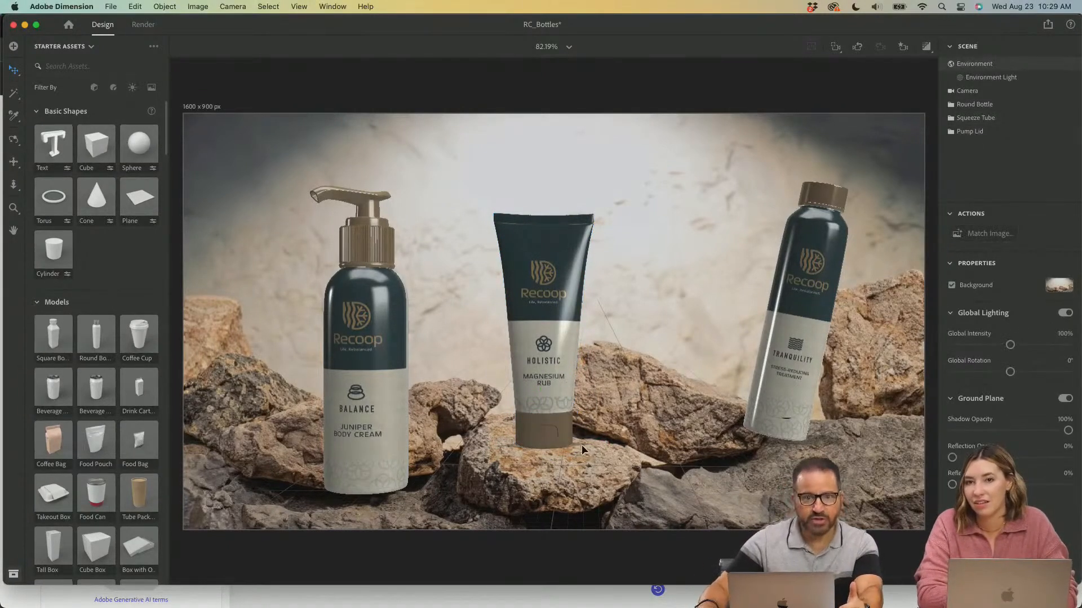
Rotate the Balance pump bottle to lean left, to a rotation of about 37°, -41°, 43°.
{"action": "left_click", "coordinate": [366, 376]}
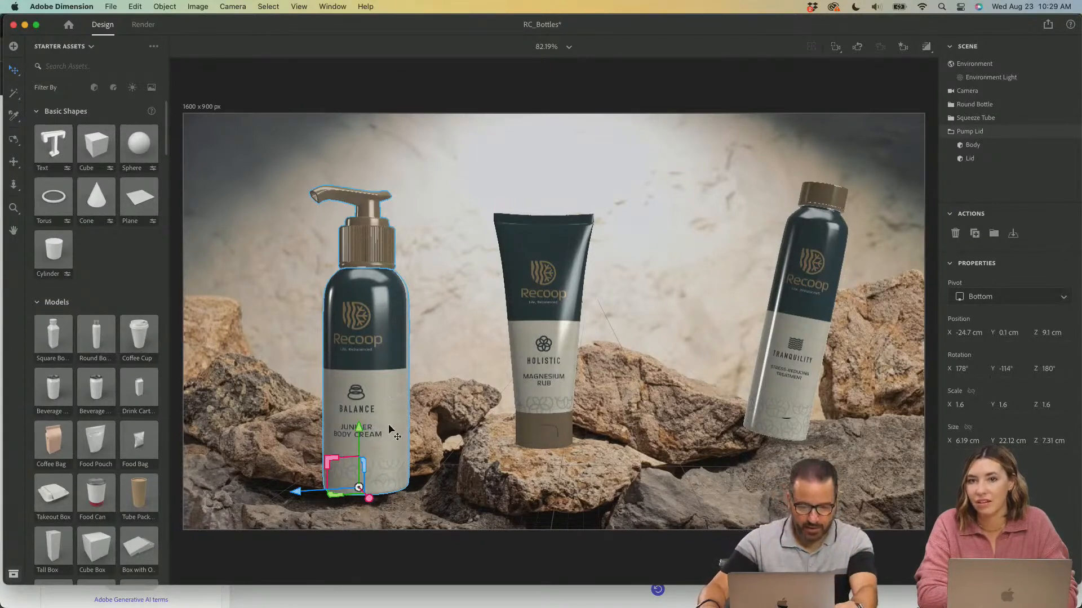
{"action": "left_click", "coordinate": [14, 71]}
{"action": "left_click", "coordinate": [94, 74]}
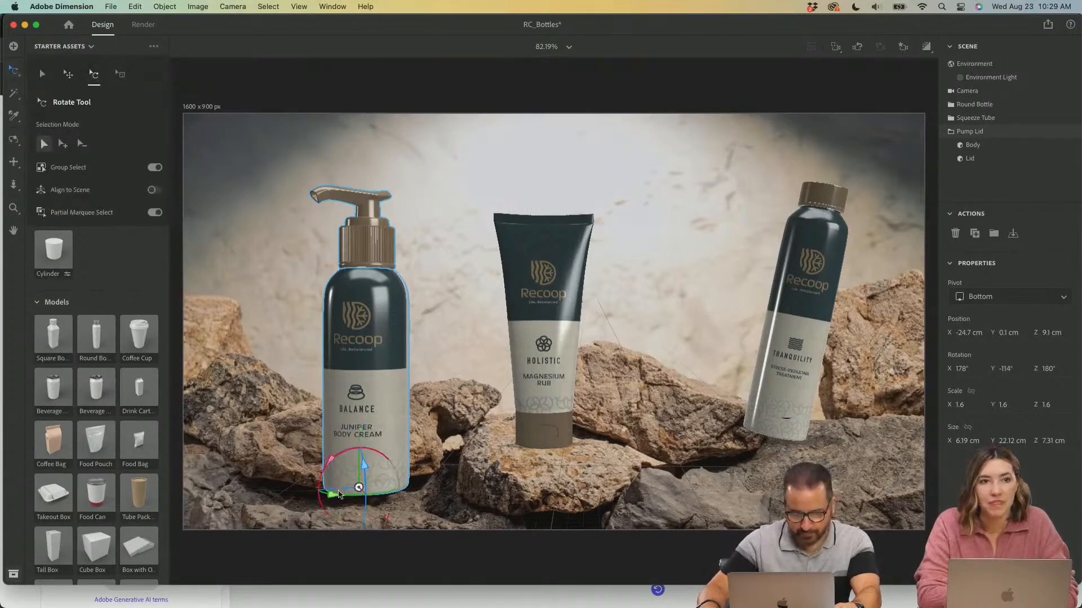
{"action": "left_click_drag", "start_coordinate": [340, 495], "coordinate": [356, 462]}
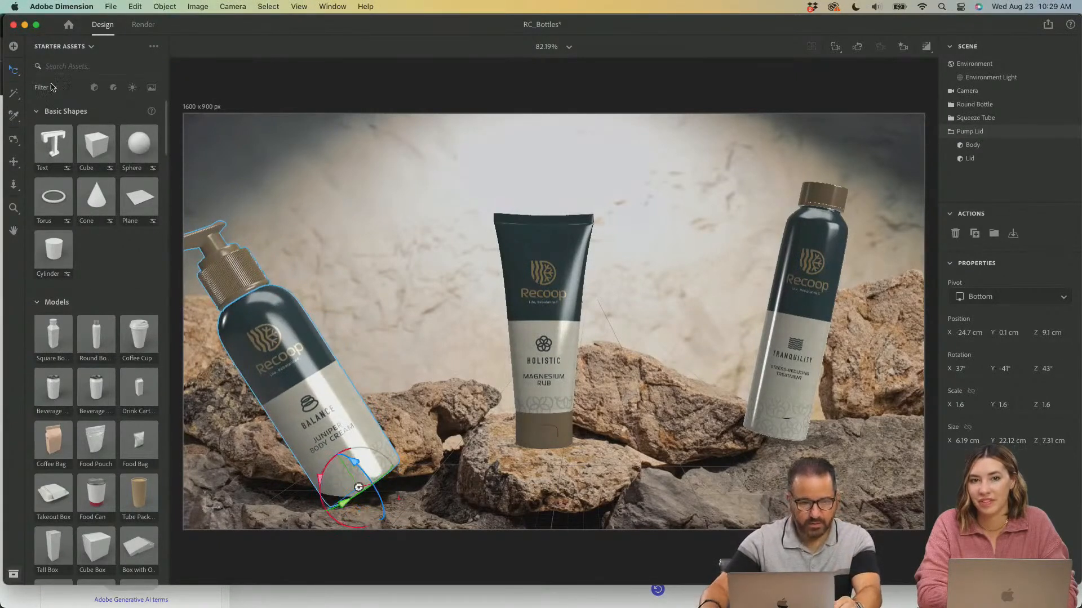
Move the leaning pump bottle back and up onto the left rock, to about X -25.1 cm, Y 3.7 cm, Z 1.1 cm.
{"action": "left_click", "coordinate": [13, 71]}
{"action": "left_click", "coordinate": [69, 75]}
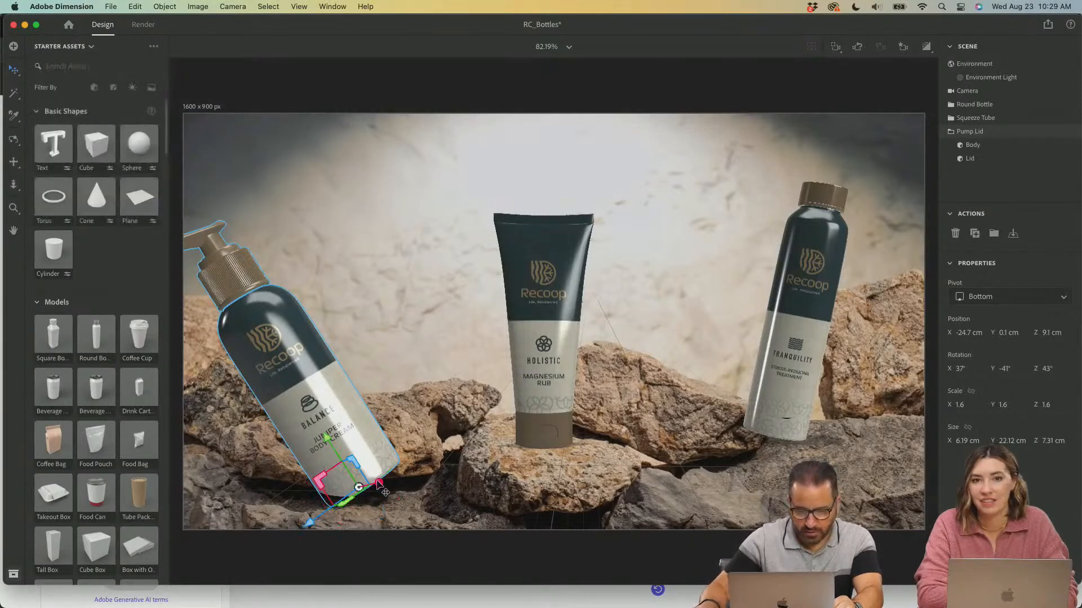
{"action": "left_click_drag", "start_coordinate": [314, 523], "coordinate": [415, 466]}
{"action": "left_click_drag", "start_coordinate": [417, 421], "coordinate": [334, 380]}
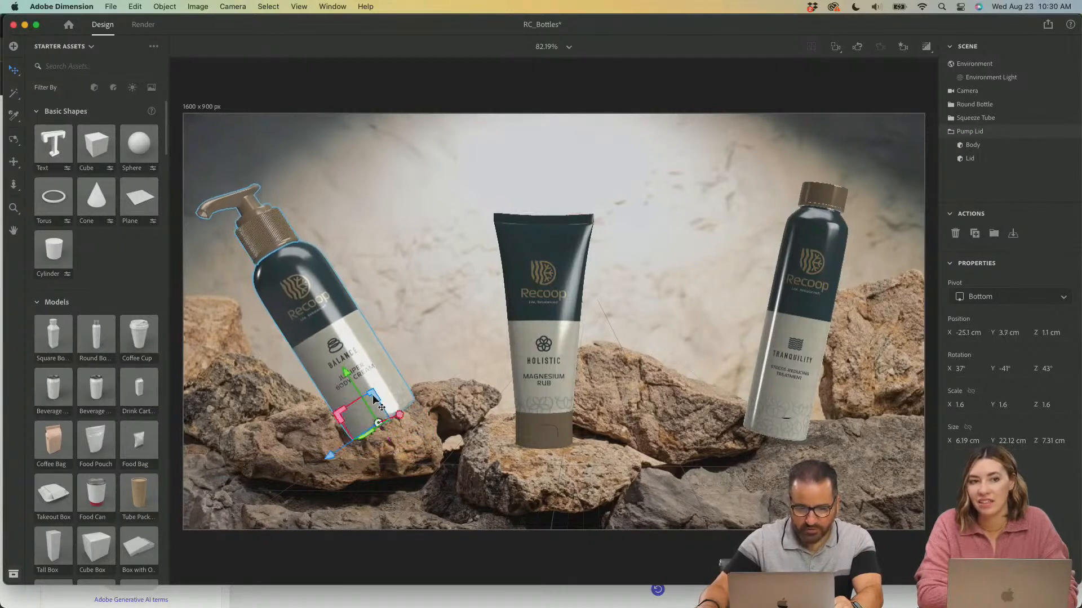
{"action": "left_click", "coordinate": [455, 348]}
Tilt the pump bottle about 8° further to the left around its X axis.
{"action": "left_click", "coordinate": [338, 321]}
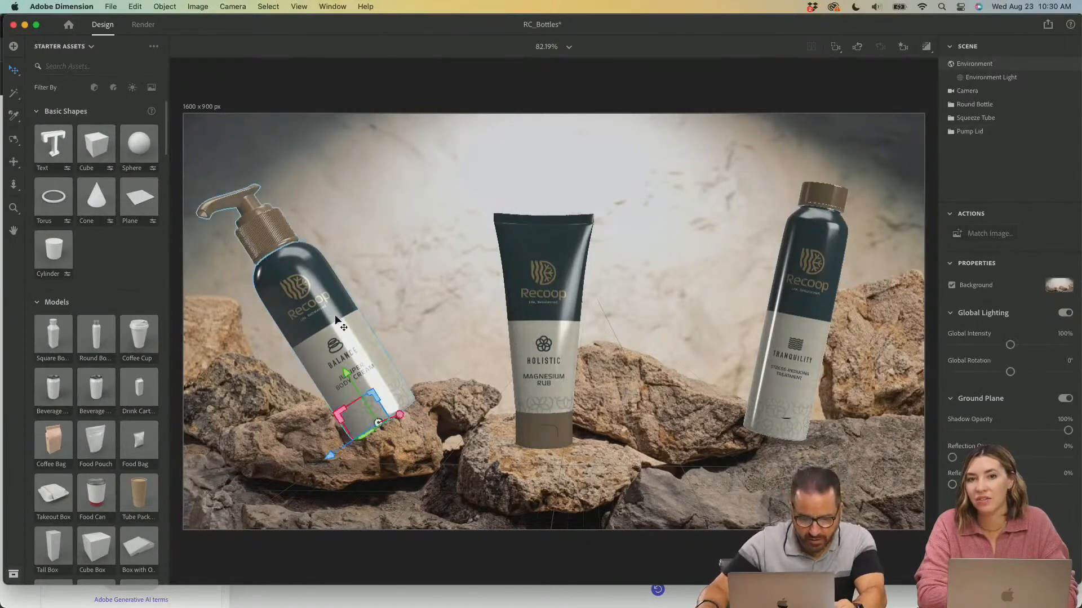
{"action": "left_click", "coordinate": [14, 71]}
{"action": "left_click", "coordinate": [93, 74]}
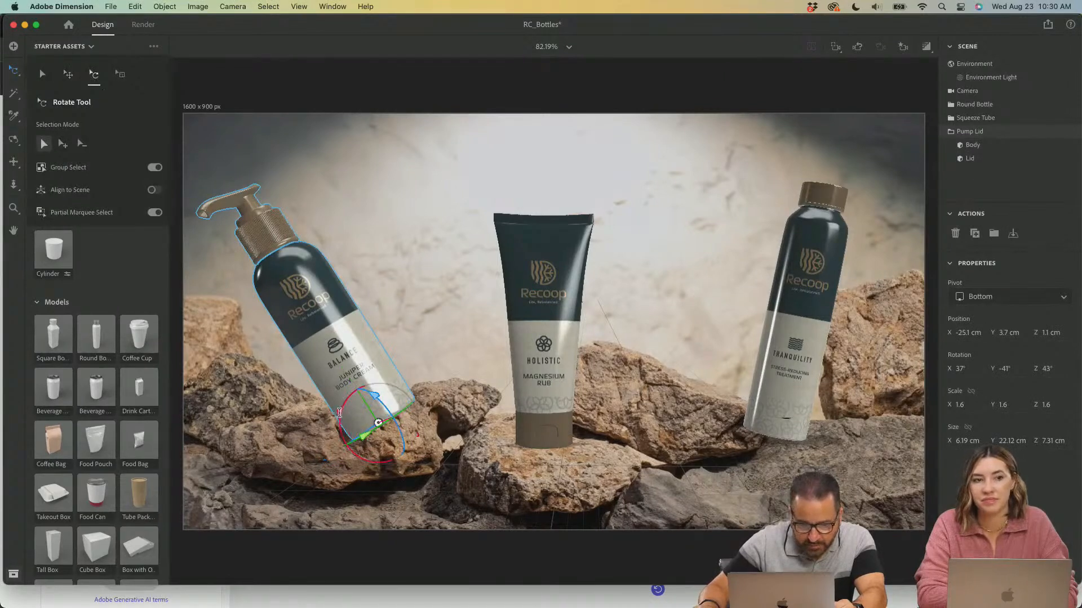
{"action": "left_click", "coordinate": [338, 413]}
{"action": "left_click_drag", "start_coordinate": [340, 415], "coordinate": [358, 442]}
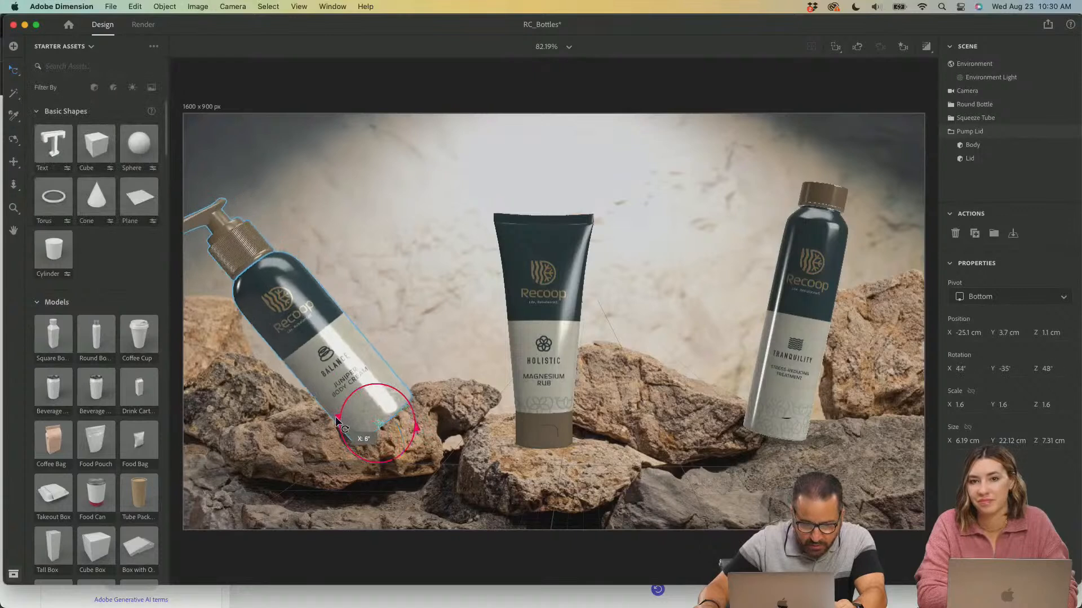
{"action": "left_click", "coordinate": [442, 325]}
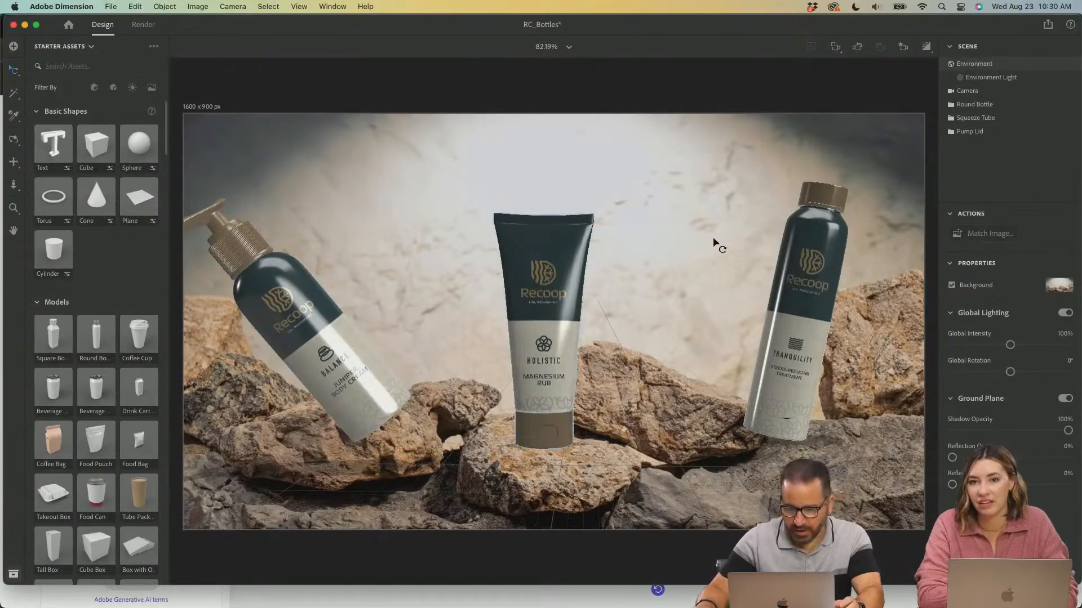
Match the scene to the background image, creating Outdoor Sunlight lights without resizing the canvas.
{"action": "left_click_drag", "start_coordinate": [633, 21], "coordinate": [624, 17]}
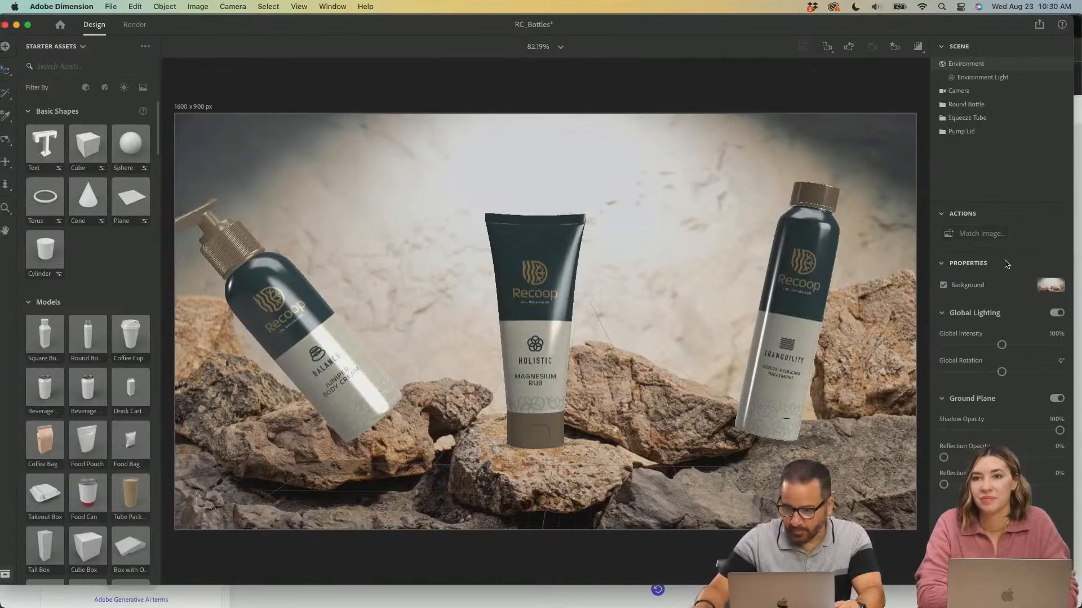
{"action": "left_click", "coordinate": [983, 234]}
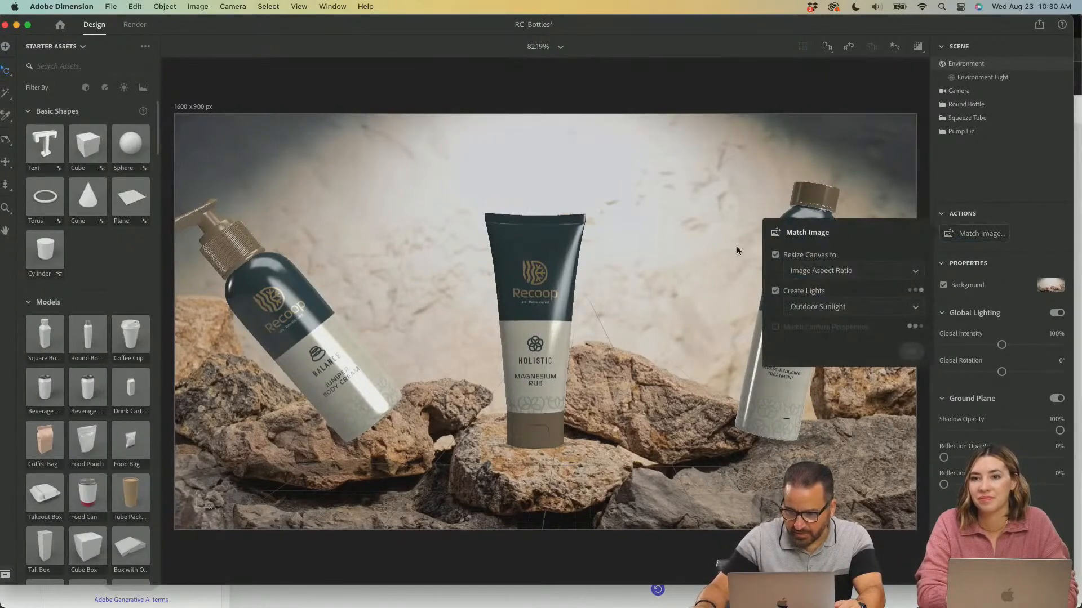
{"action": "left_click", "coordinate": [775, 255]}
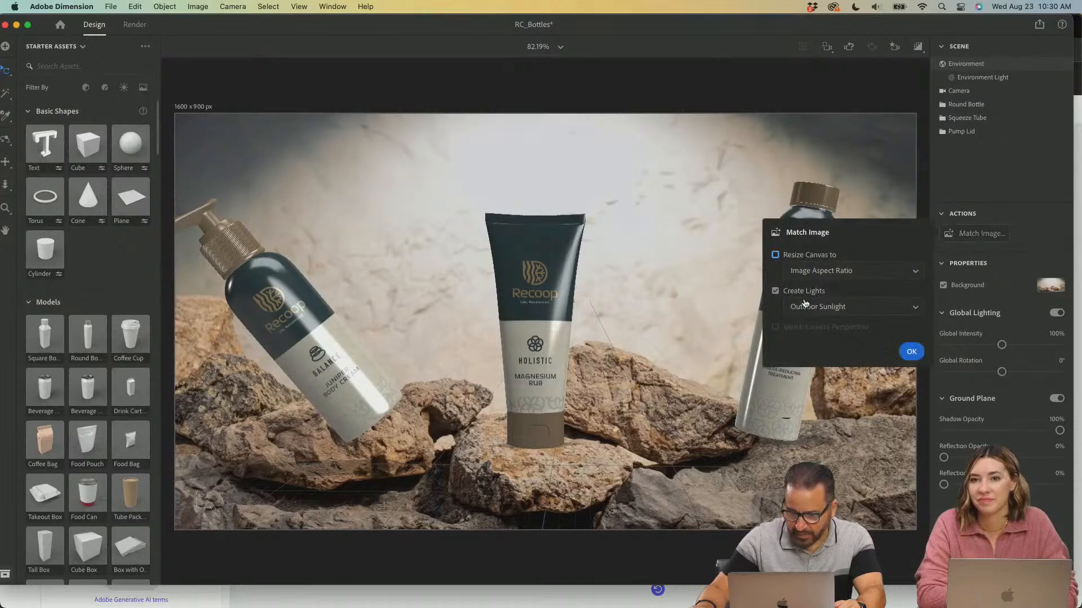
{"action": "left_click", "coordinate": [911, 352]}
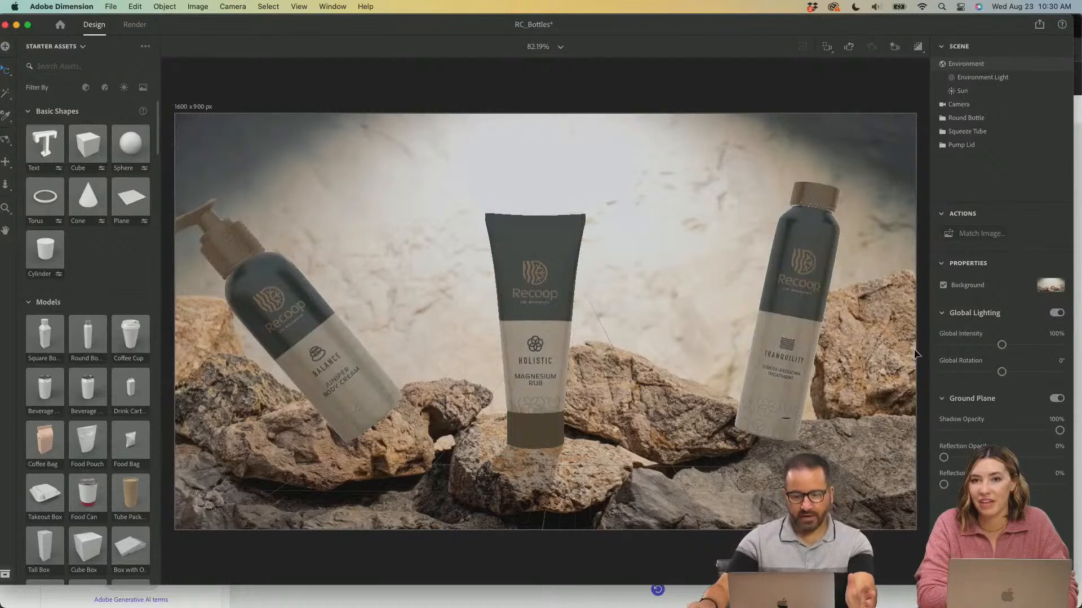
Lower the environment's global light intensity to 88%, checking the bottles in the render preview.
{"action": "left_click", "coordinate": [918, 48]}
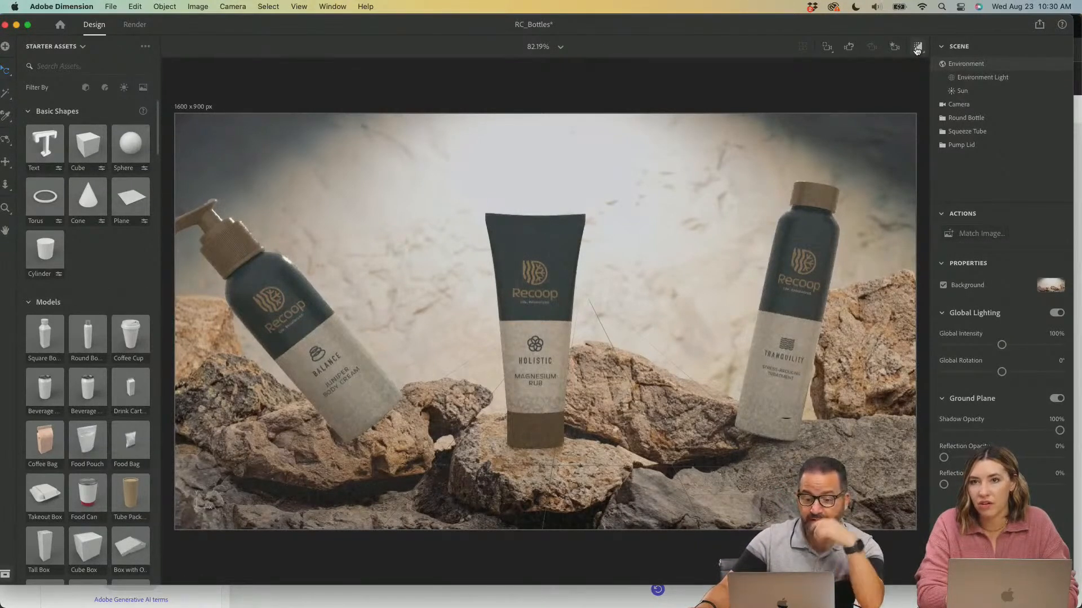
{"action": "mouse_move", "coordinate": [1002, 345]}
{"action": "left_mouse_down"}
{"action": "mouse_move", "coordinate": [1013, 348]}
{"action": "mouse_move", "coordinate": [986, 347]}
{"action": "mouse_move", "coordinate": [994, 346]}
{"action": "left_mouse_up"}
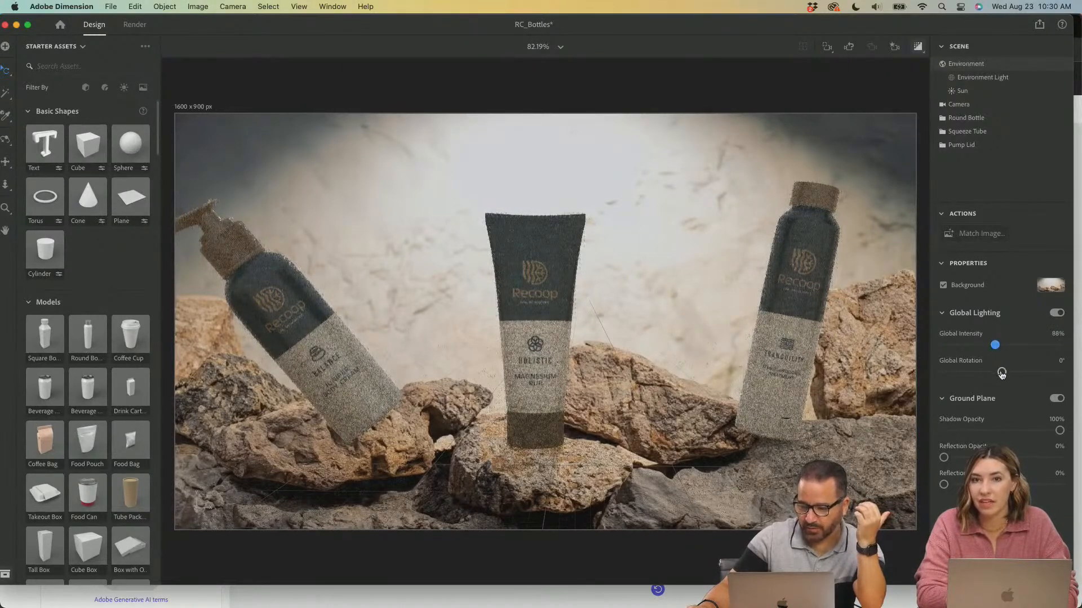
{"action": "left_click", "coordinate": [918, 47]}
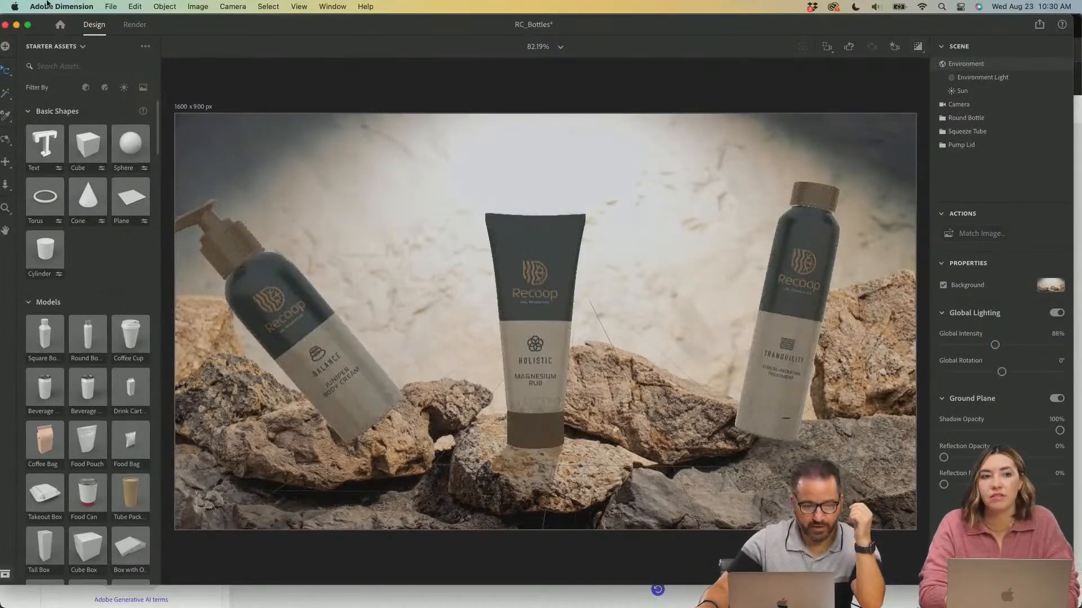
{"action": "left_click", "coordinate": [51, 47]}
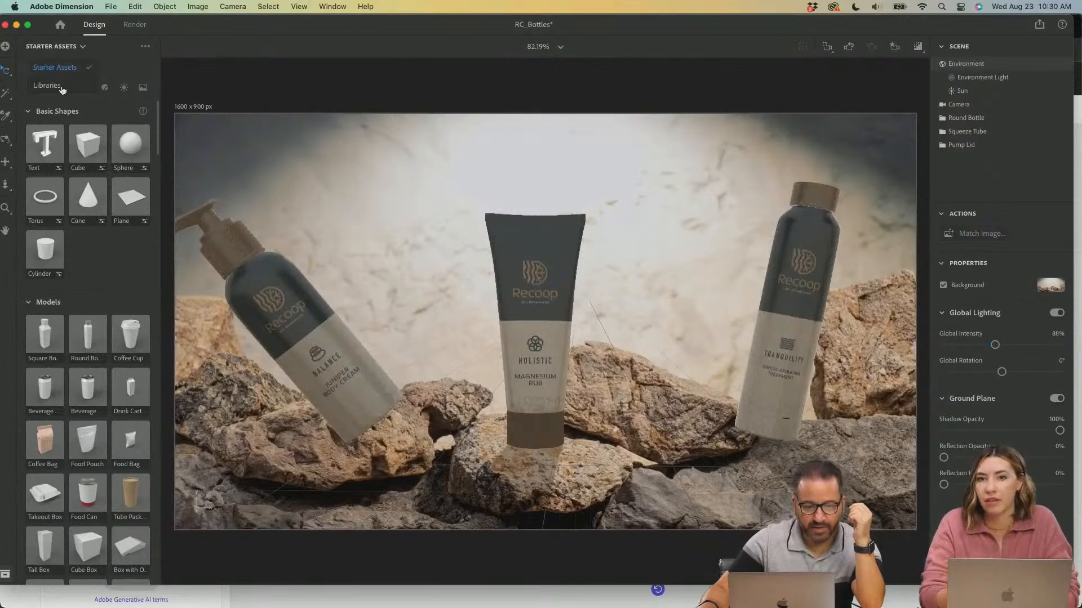
{"action": "scroll", "coordinate": [564, 378], "scroll_direction": "down", "scroll_amount": 4}
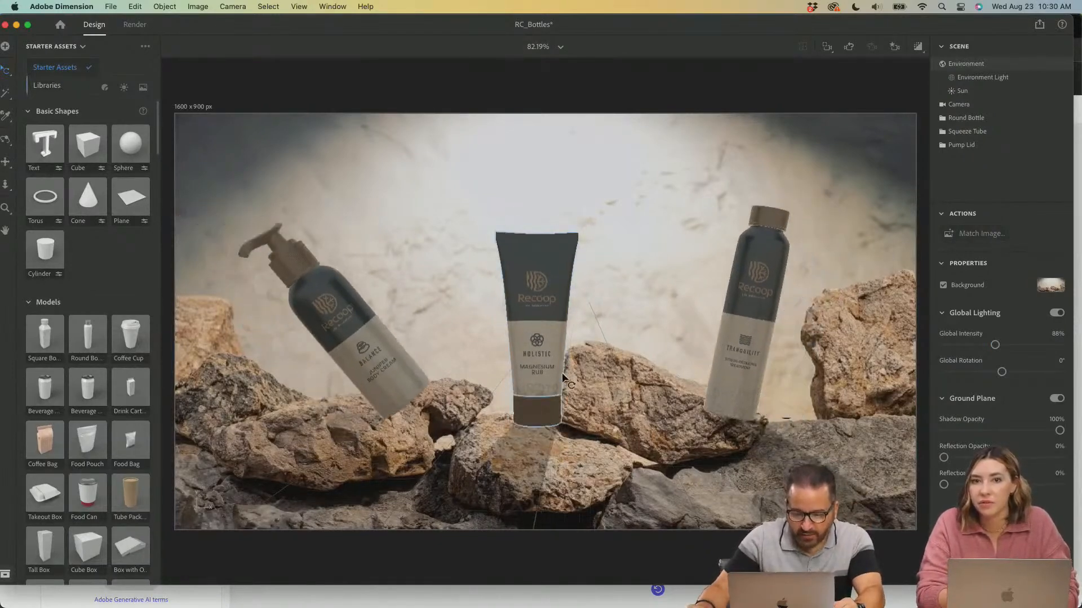
{"action": "scroll", "coordinate": [564, 378], "scroll_direction": "up", "scroll_amount": 4}
Zoom the canvas out to 50% to view the whole bottle composition with space around it.
{"action": "left_click", "coordinate": [14, 214]}
{"action": "left_click", "coordinate": [636, 378], "text": "alt"}
{"action": "left_click", "coordinate": [636, 379], "text": "alt"}
{"action": "left_click", "coordinate": [635, 378], "text": "alt"}
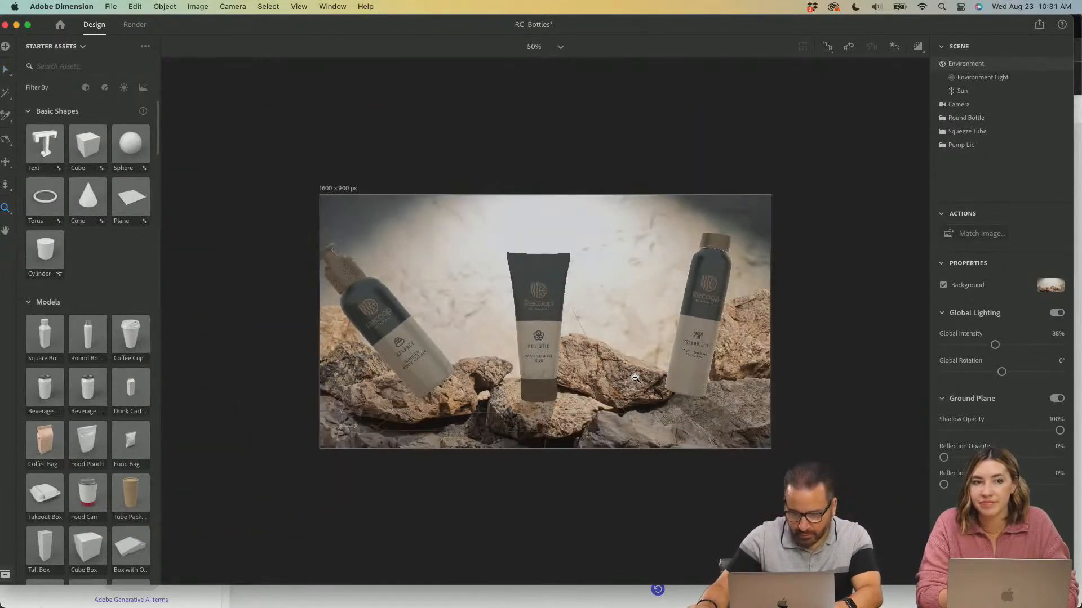
Examine the three bottles against the rock background, both as a whole composition and close up.
{"action": "left_click", "coordinate": [635, 379], "text": "alt"}
{"action": "left_click", "coordinate": [593, 341], "text": "alt"}
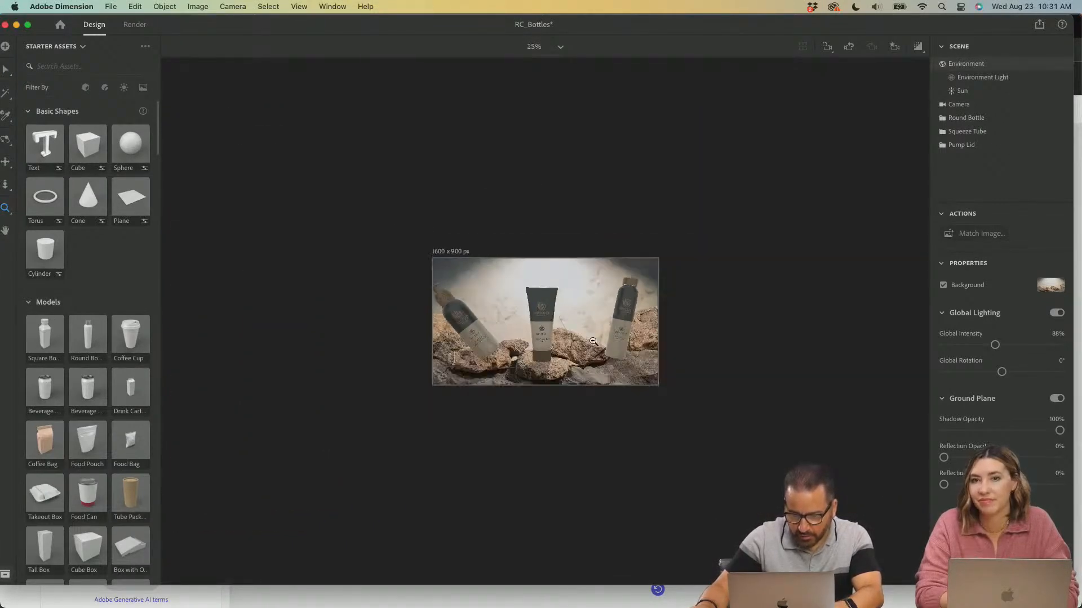
{"action": "left_click", "coordinate": [594, 341], "text": "alt"}
{"action": "left_click", "coordinate": [587, 336]}
{"action": "left_click", "coordinate": [587, 336]}
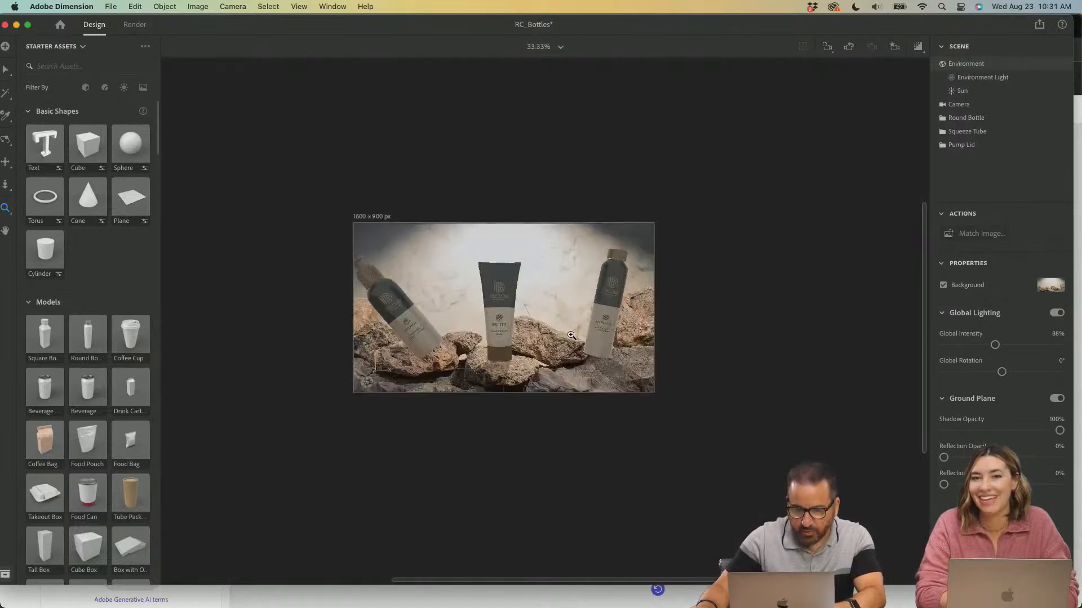
{"action": "left_click", "coordinate": [573, 337]}
{"action": "left_click", "coordinate": [569, 329]}
{"action": "left_click", "coordinate": [558, 328]}
{"action": "left_click_drag", "start_coordinate": [557, 329], "coordinate": [666, 367]}
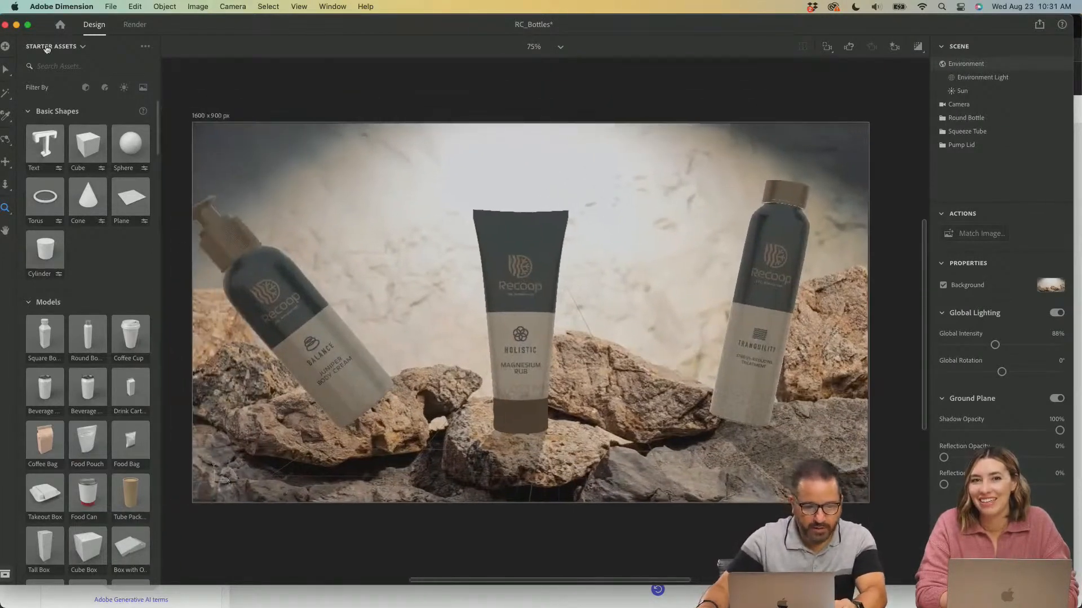
Light the scene with the Studio Softbox 3 P... environment light, set to 92% intensity and 51° rotation.
{"action": "scroll", "coordinate": [105, 421], "scroll_direction": "down", "scroll_amount": 15}
{"action": "scroll", "coordinate": [90, 454], "scroll_direction": "down", "scroll_amount": 15}
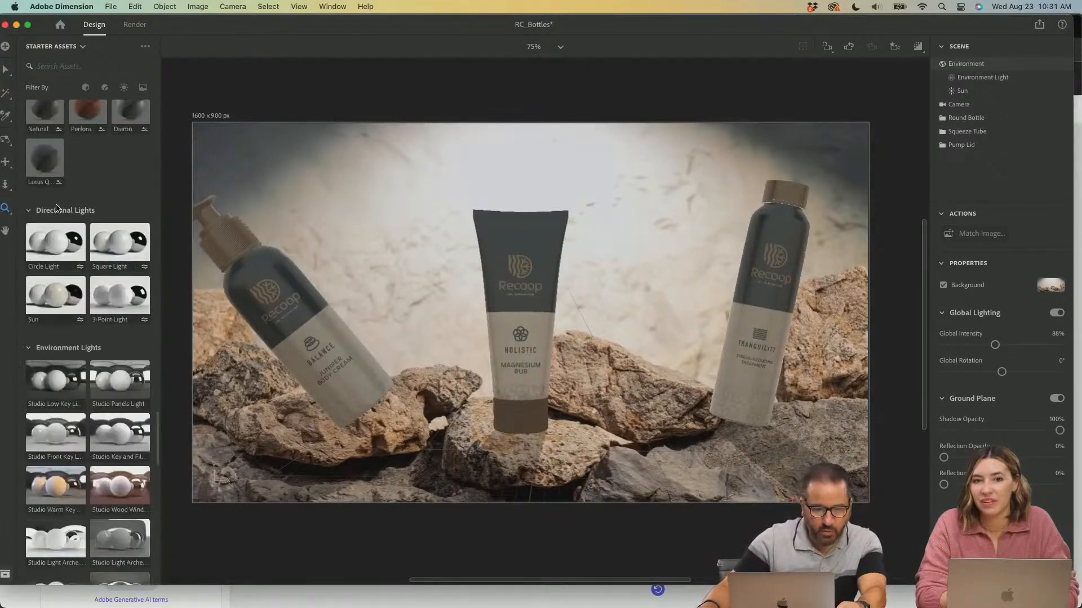
{"action": "scroll", "coordinate": [86, 295], "scroll_direction": "down", "scroll_amount": 3}
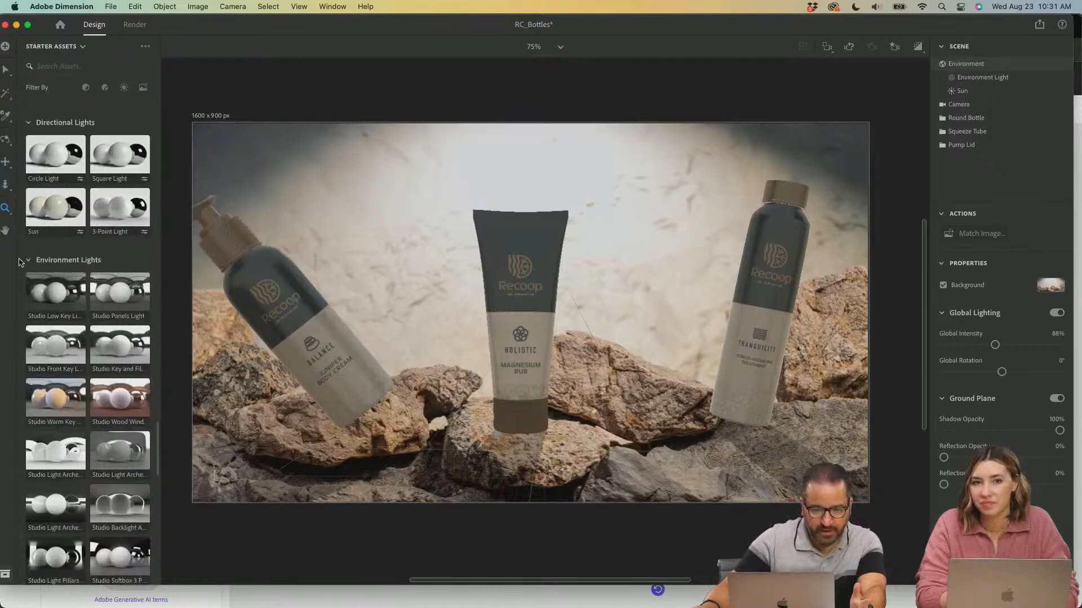
{"action": "scroll", "coordinate": [101, 439], "scroll_direction": "down", "scroll_amount": 1}
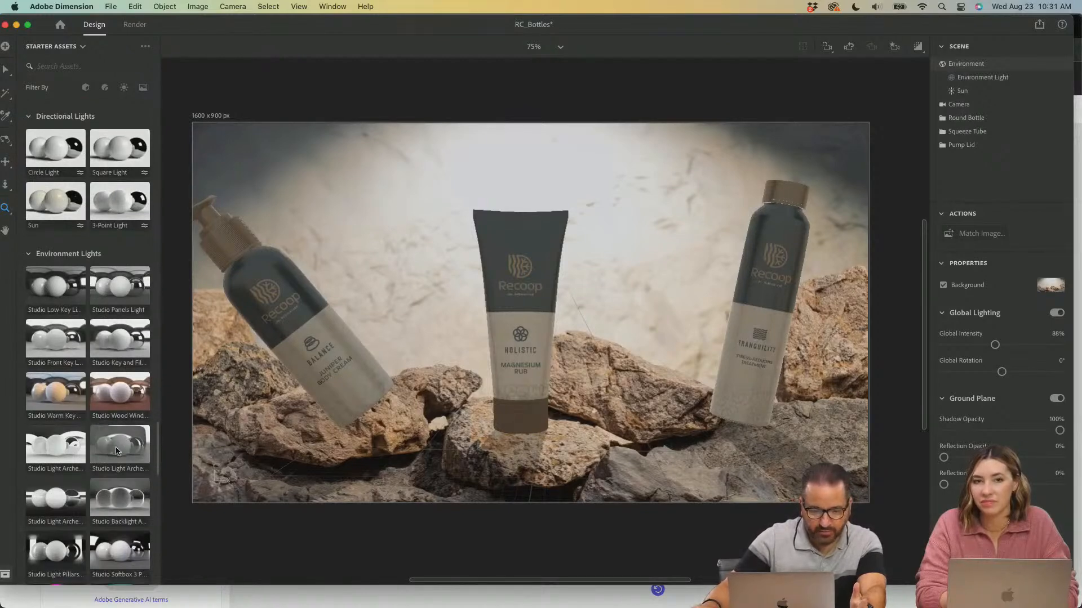
{"action": "scroll", "coordinate": [115, 449], "scroll_direction": "down", "scroll_amount": 3}
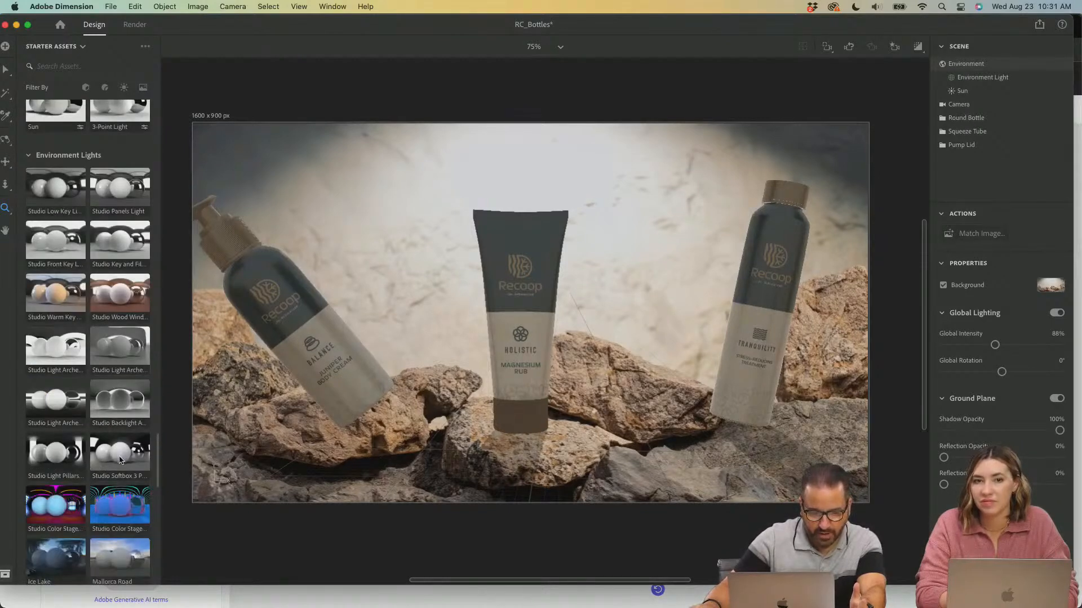
{"action": "left_click", "coordinate": [120, 460]}
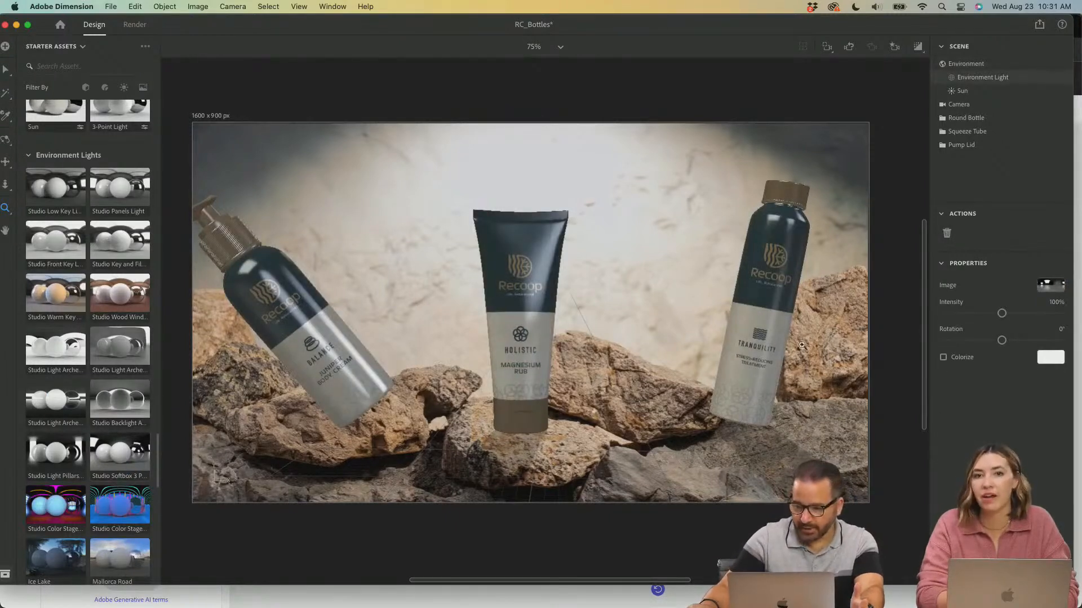
{"action": "left_click_drag", "start_coordinate": [1002, 314], "coordinate": [1018, 340]}
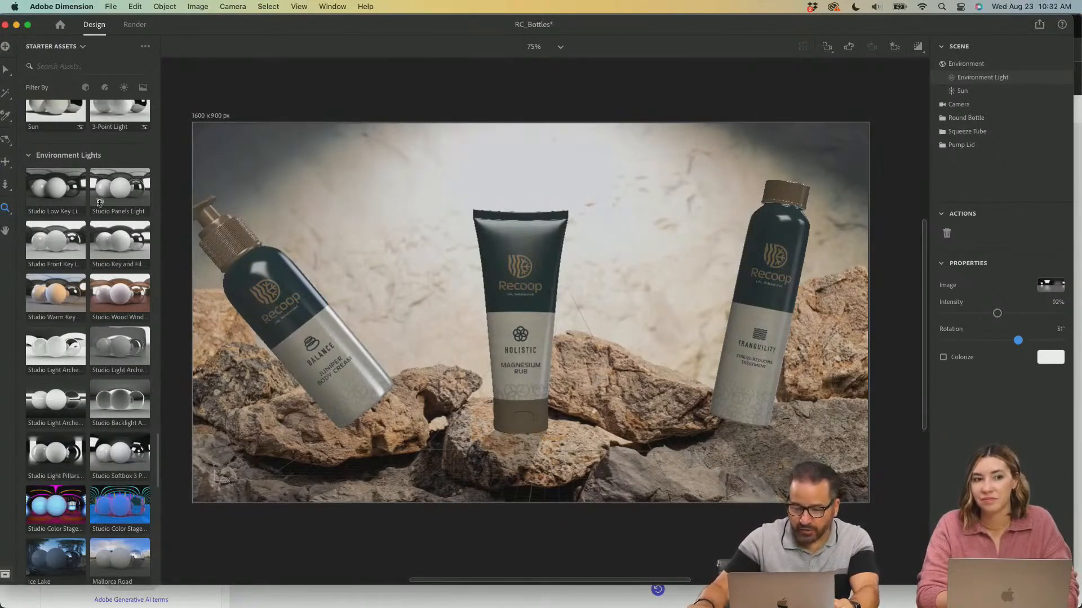
Set the metallic value of the label graphic to 87% on the squeeze tube and 28% on the pump bottle.
{"action": "left_click", "coordinate": [528, 249]}
{"action": "double_click", "coordinate": [528, 249]}
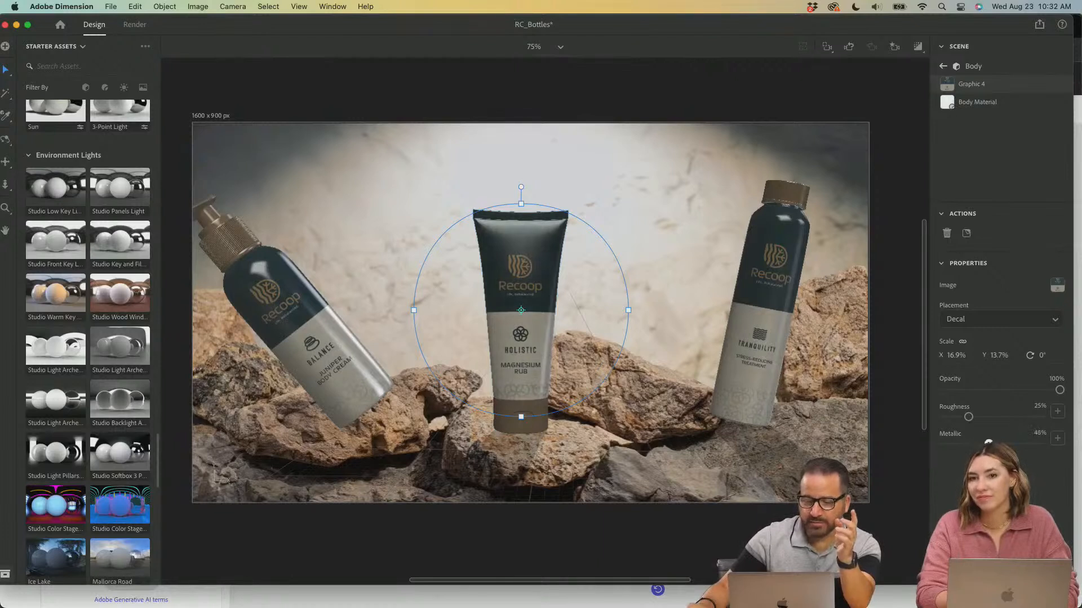
{"action": "left_click_drag", "start_coordinate": [978, 443], "coordinate": [1028, 443]}
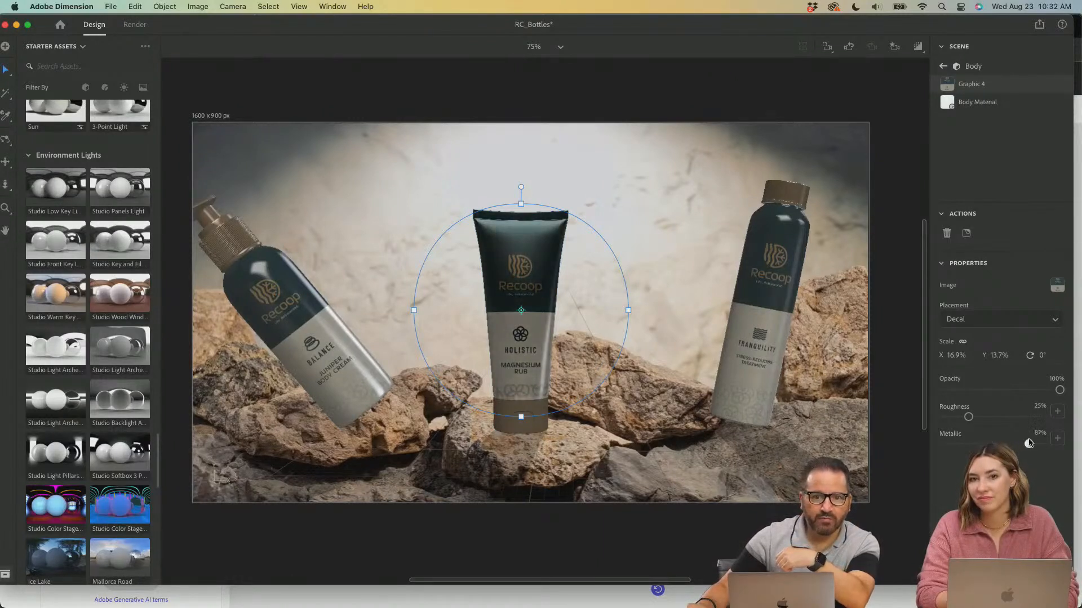
{"action": "double_click", "coordinate": [759, 308]}
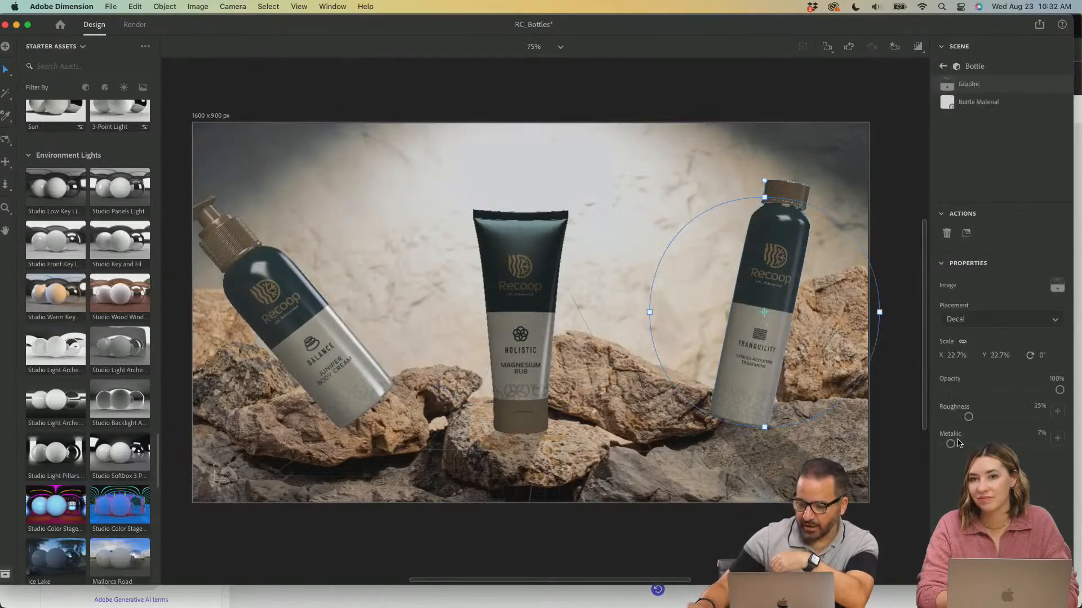
{"action": "double_click", "coordinate": [299, 340]}
{"action": "left_click_drag", "start_coordinate": [957, 445], "coordinate": [976, 445]}
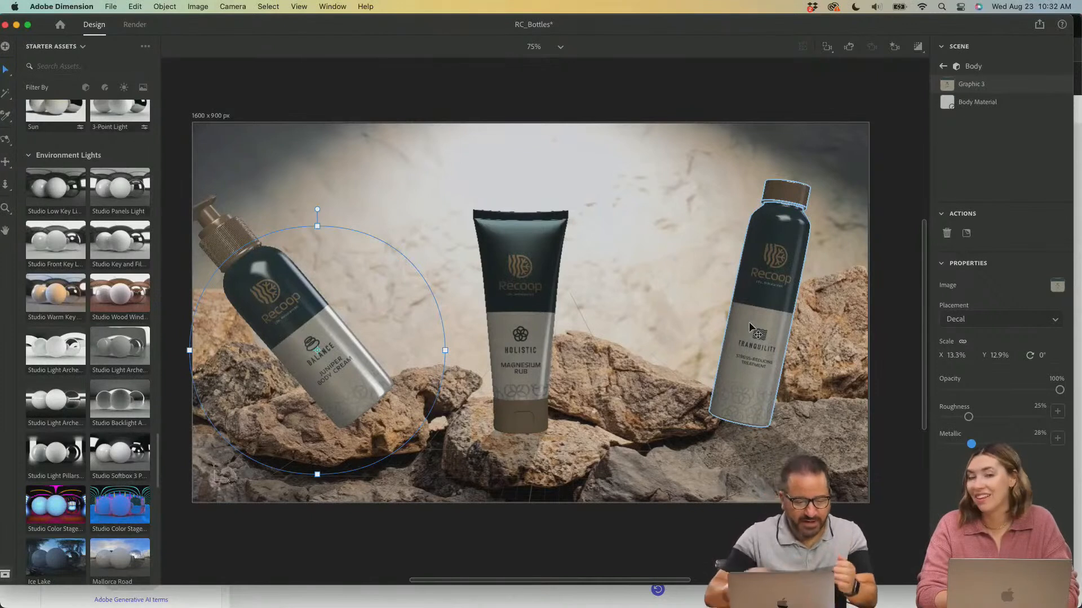
Open the file collection.dn from the AdobeLive_23 folder in Adobe Dimension.
{"action": "left_click", "coordinate": [295, 599]}
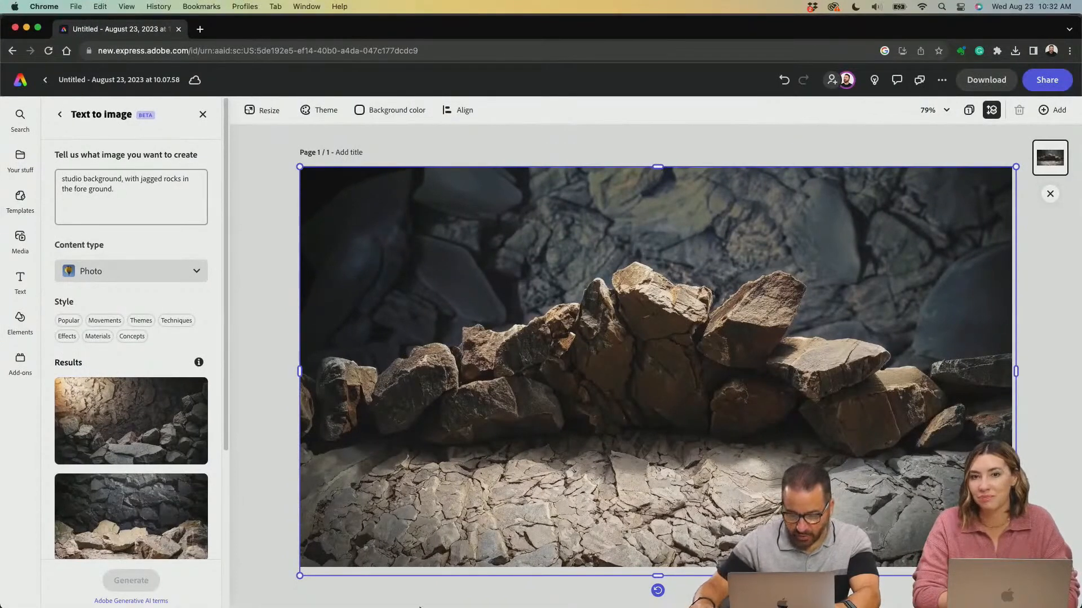
{"action": "mouse_move", "coordinate": [420, 606]}
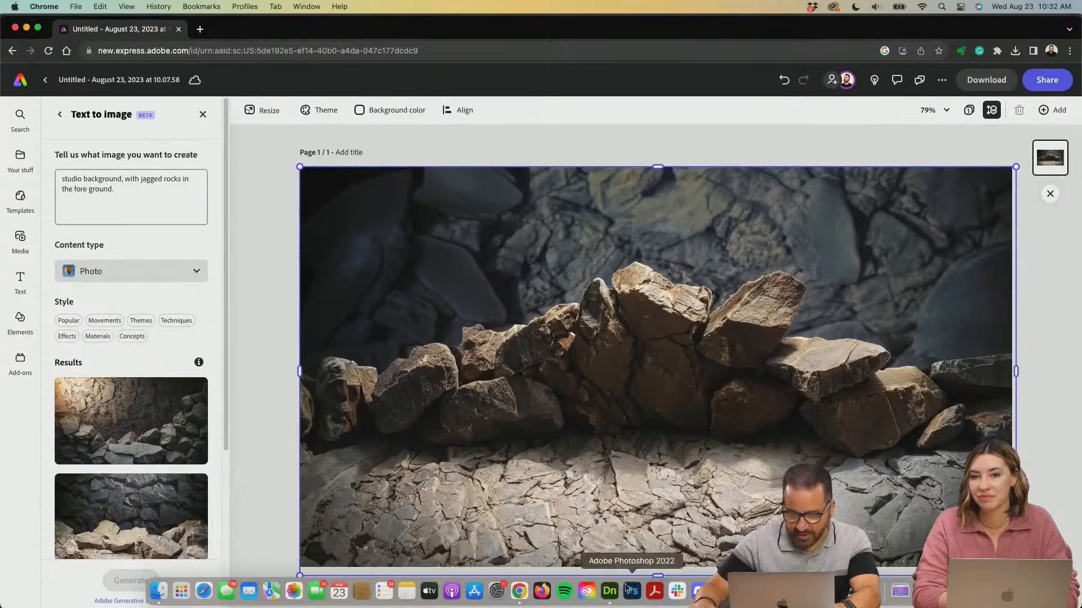
{"action": "left_click", "coordinate": [609, 591]}
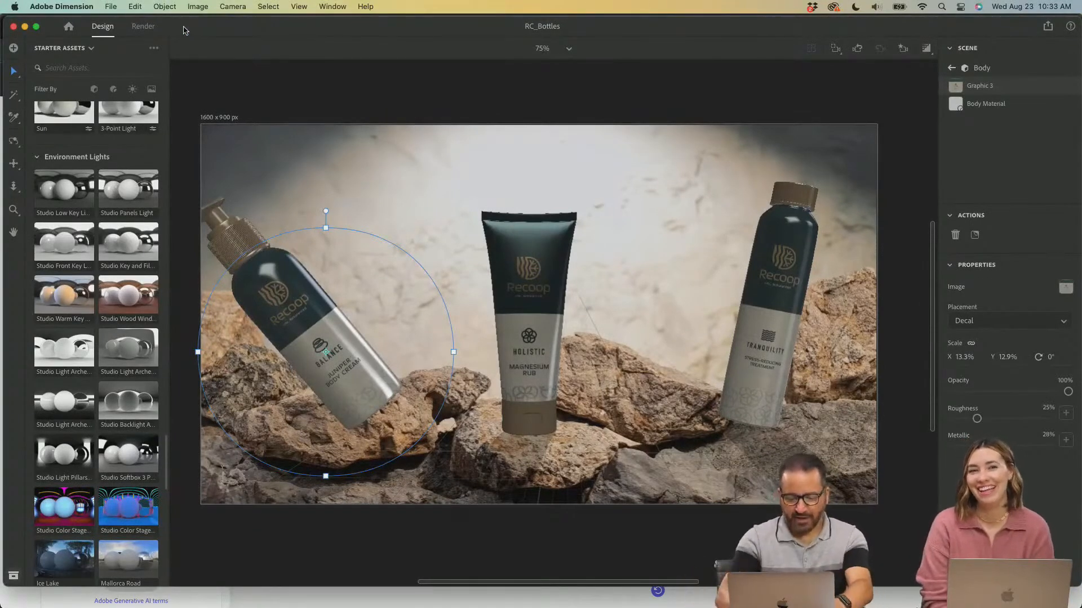
{"action": "key", "text": "super+o"}
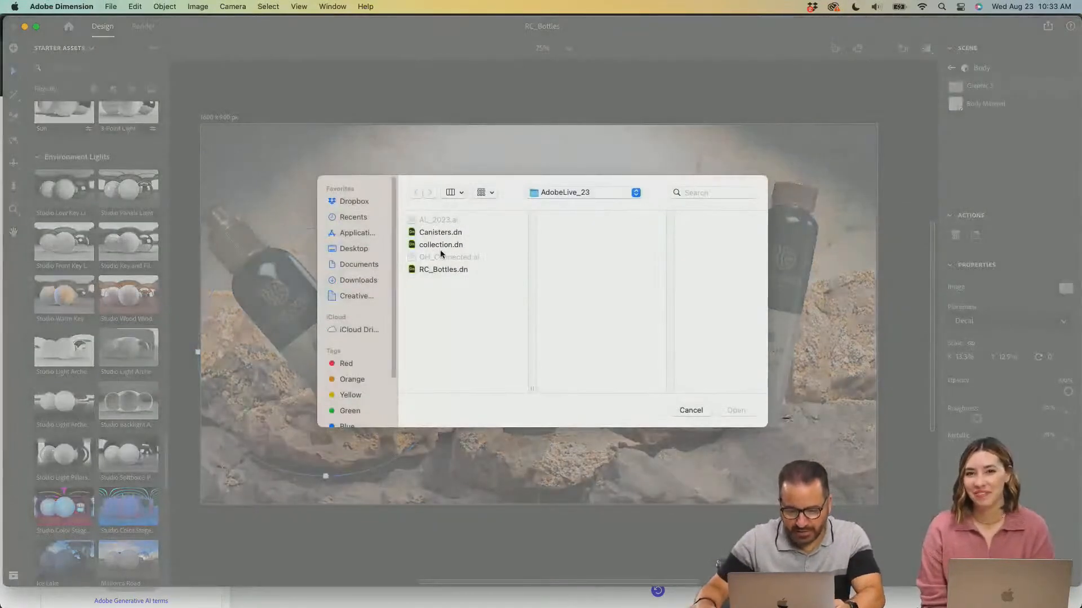
{"action": "left_click", "coordinate": [440, 250]}
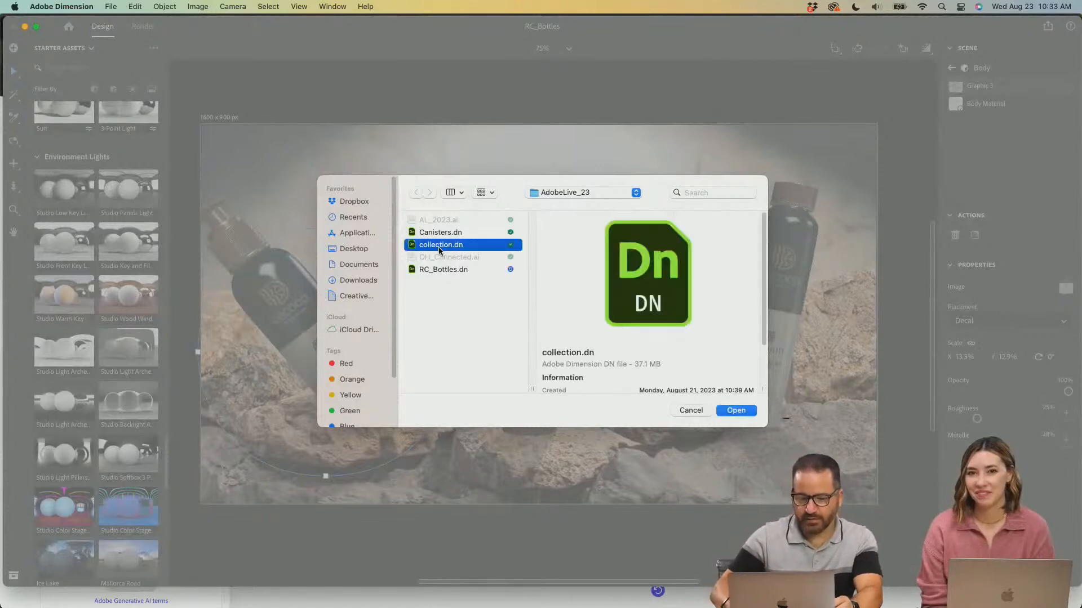
{"action": "double_click", "coordinate": [439, 250]}
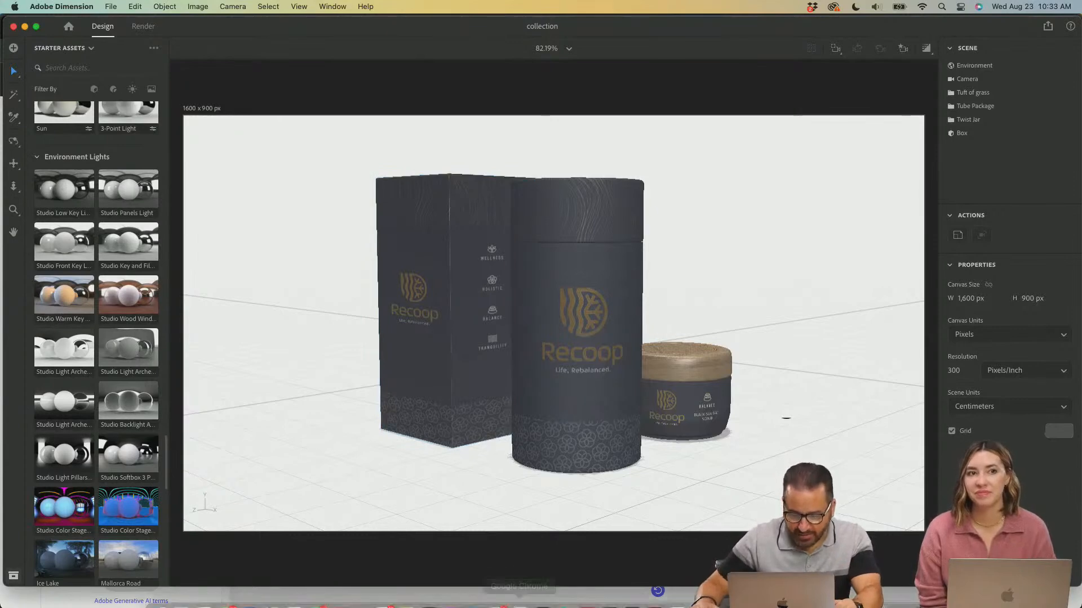
Bring the camera closer to the box, tube package and jar in Adobe Dimension's collection scene.
{"action": "left_click", "coordinate": [519, 602]}
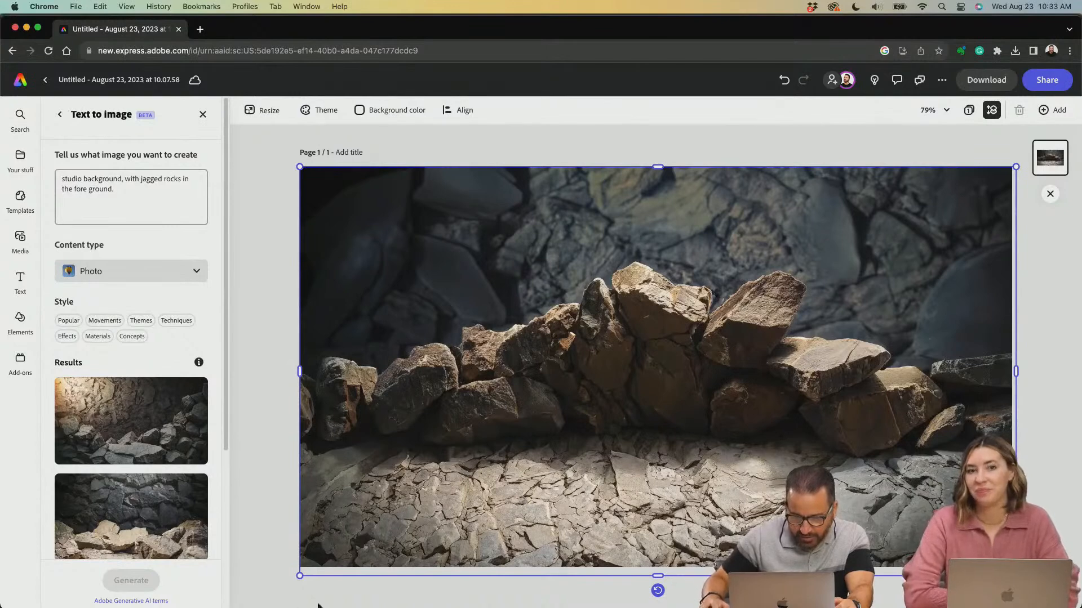
{"action": "mouse_move", "coordinate": [519, 605]}
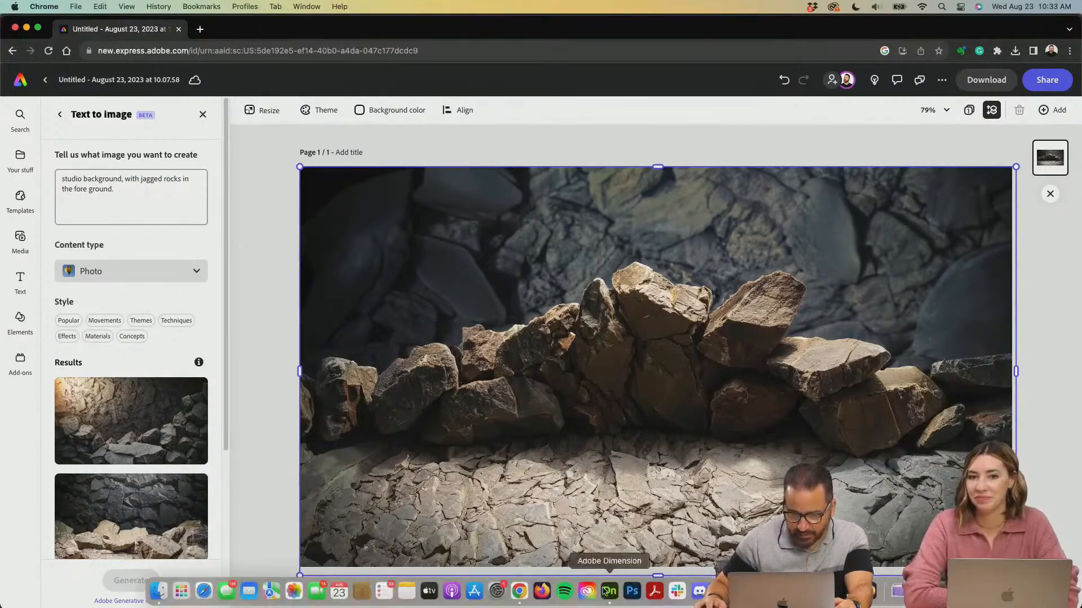
{"action": "left_click", "coordinate": [609, 604]}
{"action": "scroll", "coordinate": [507, 307], "scroll_direction": "up", "scroll_amount": 5}
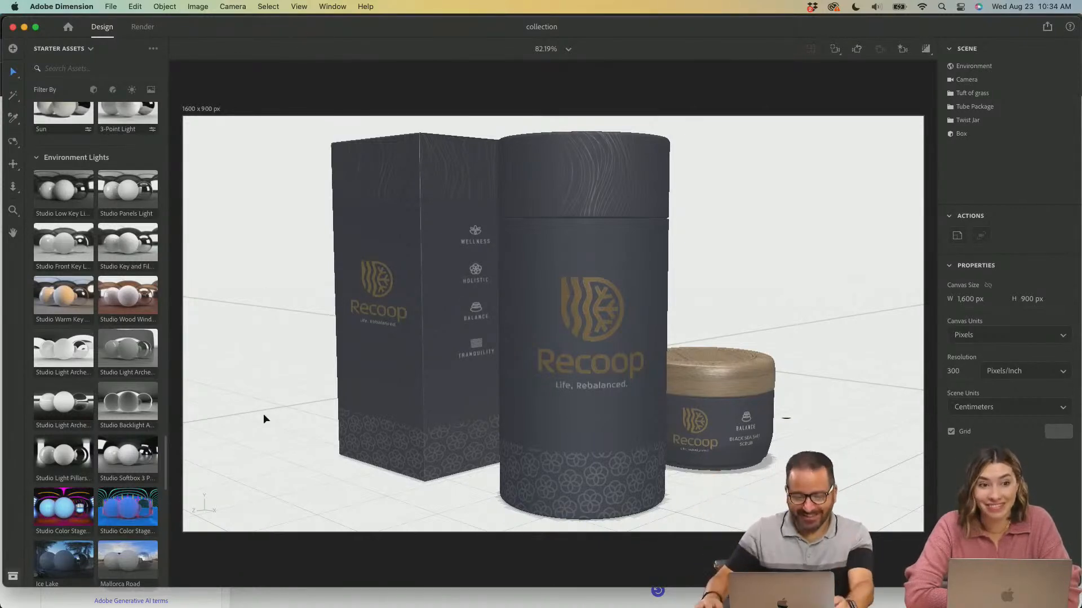
Switch to Adobe Express in Chrome and generate images from the prompt "rockstar pyrotechnics".
{"action": "left_click", "coordinate": [346, 590]}
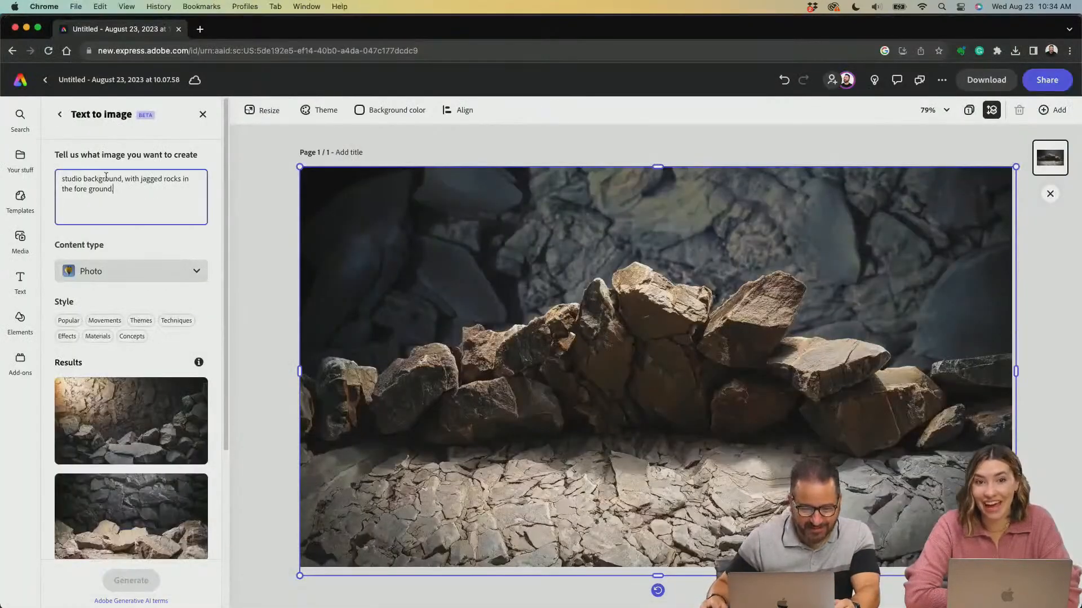
{"action": "left_click_drag", "start_coordinate": [127, 190], "coordinate": [50, 164]}
{"action": "type", "text": "rockstar"}
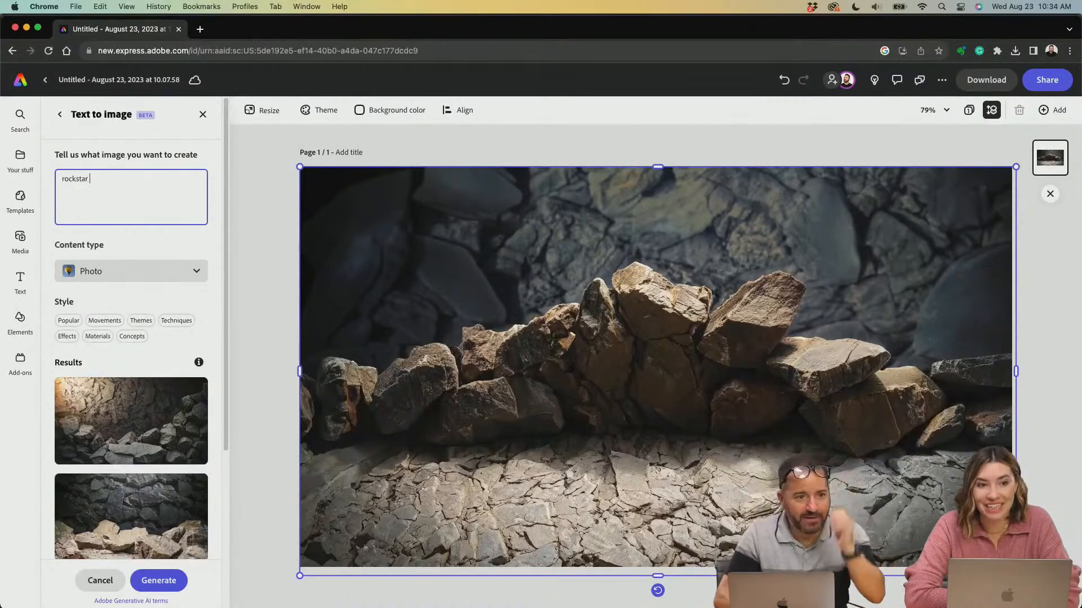
{"action": "type", "text": " pi"}
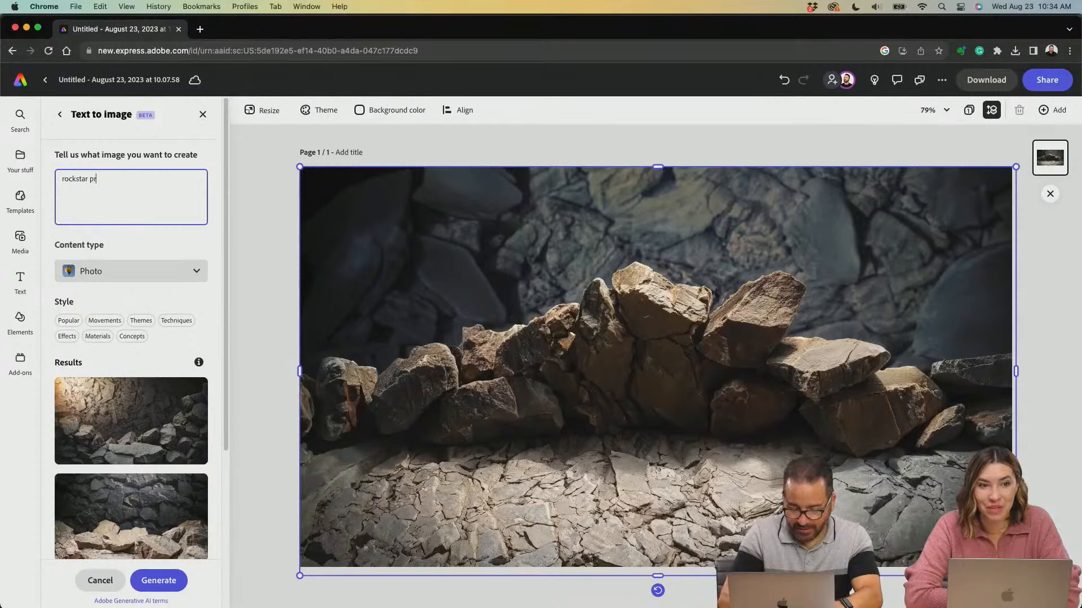
{"action": "type", "text": "ro"}
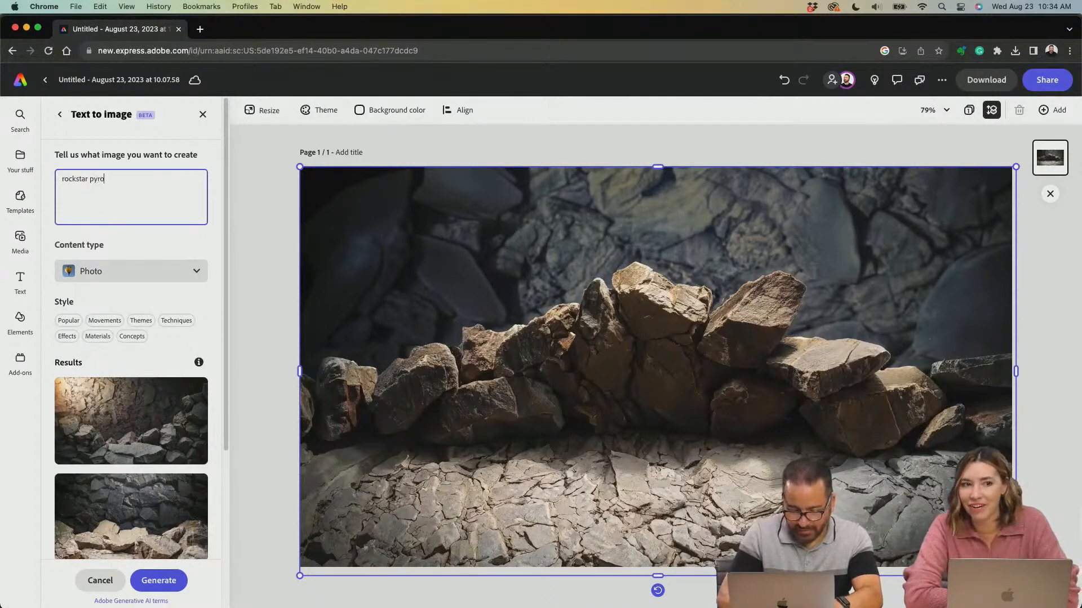
{"action": "type", "text": "techni"}
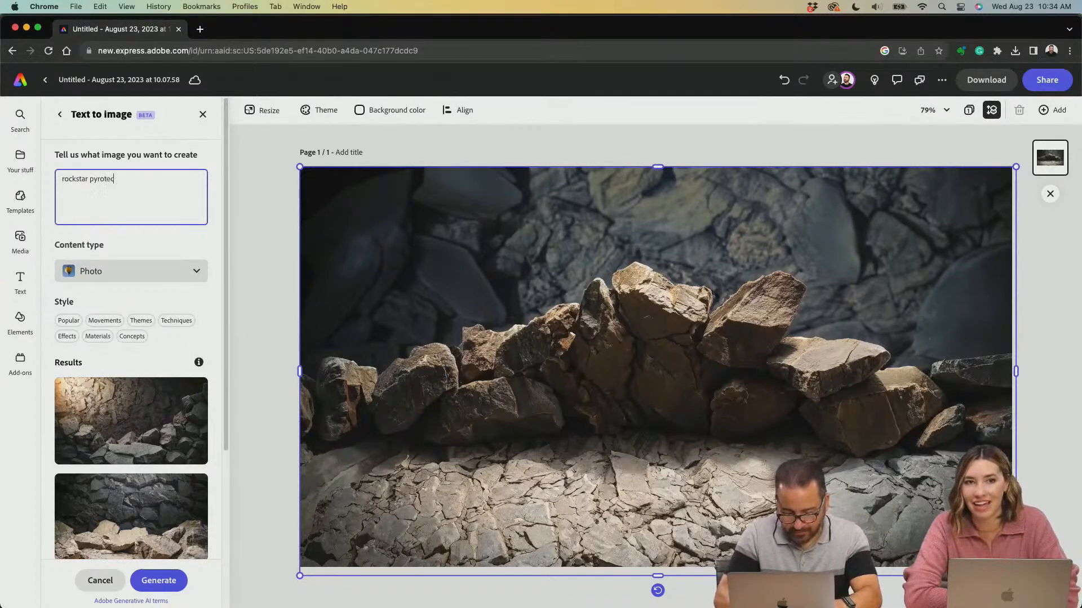
{"action": "type", "text": "c"}
{"action": "type", "text": "s"}
{"action": "key", "text": "Return"}
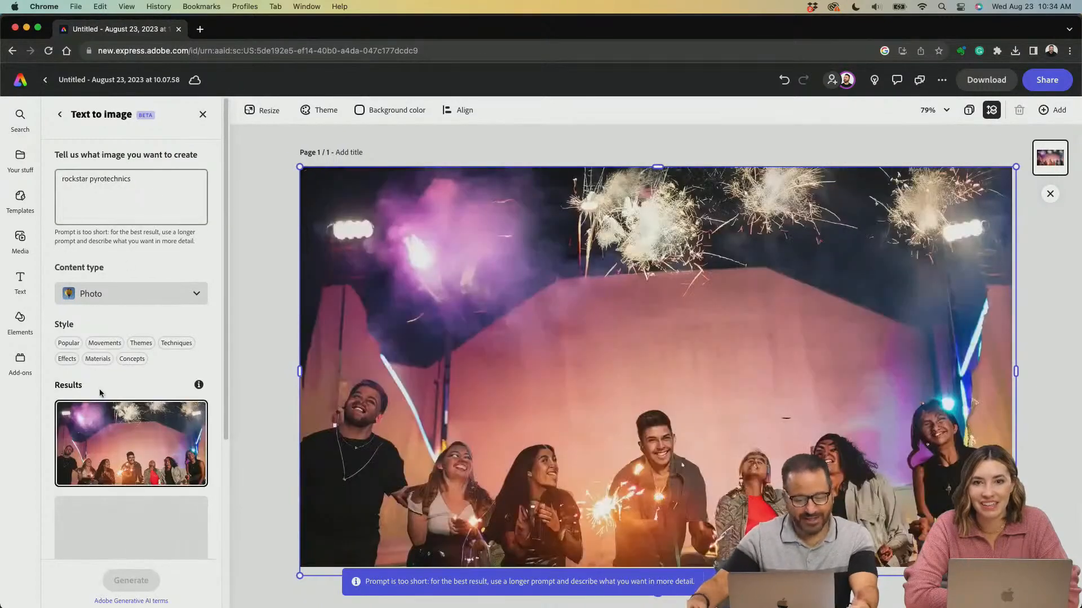
Try the second generated pyrotechnics image on the page, then use the fourth one instead.
{"action": "scroll", "coordinate": [136, 489], "scroll_direction": "down", "scroll_amount": 1}
{"action": "scroll", "coordinate": [134, 488], "scroll_direction": "down", "scroll_amount": 5}
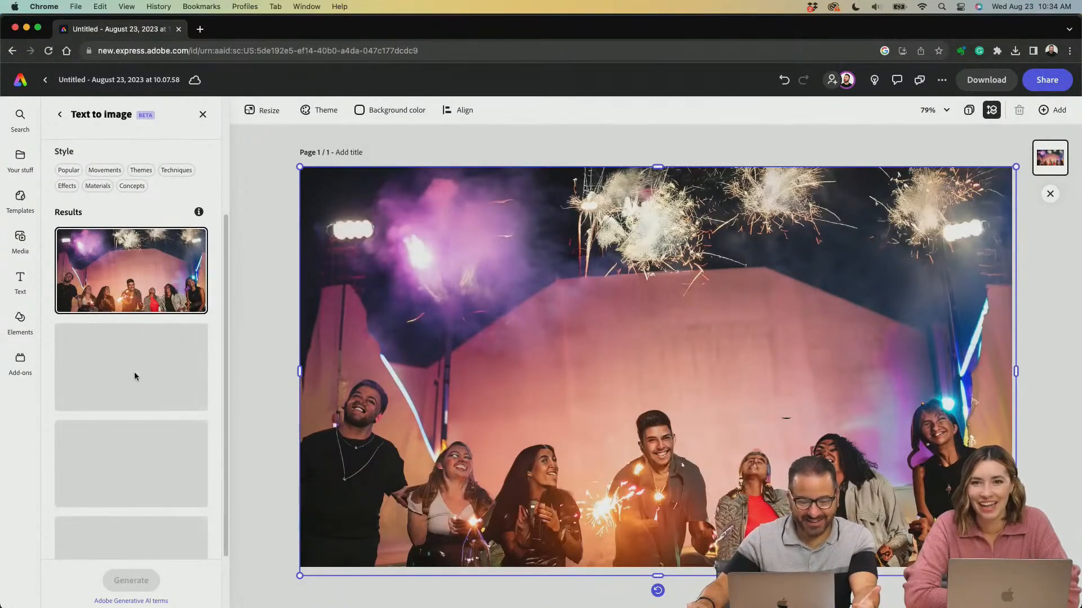
{"action": "scroll", "coordinate": [131, 374], "scroll_direction": "down", "scroll_amount": 2}
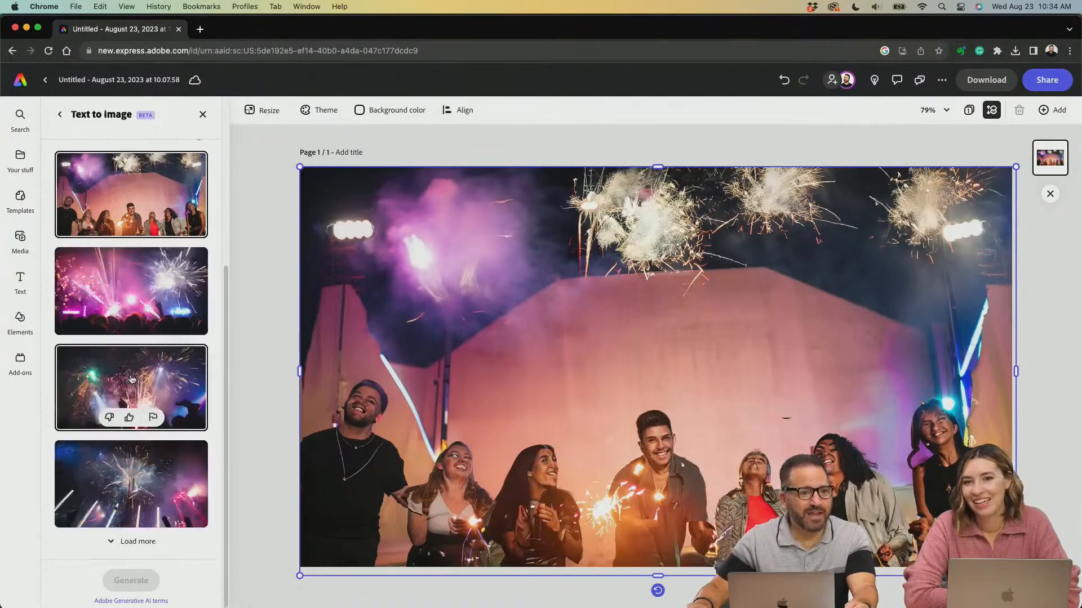
{"action": "left_click", "coordinate": [146, 285]}
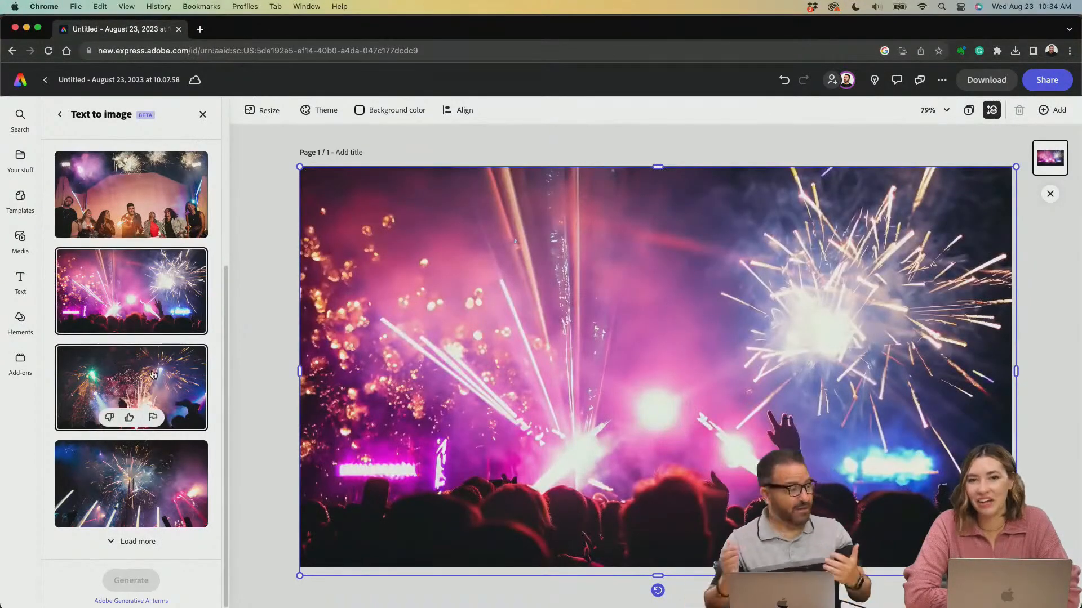
{"action": "left_click", "coordinate": [139, 447]}
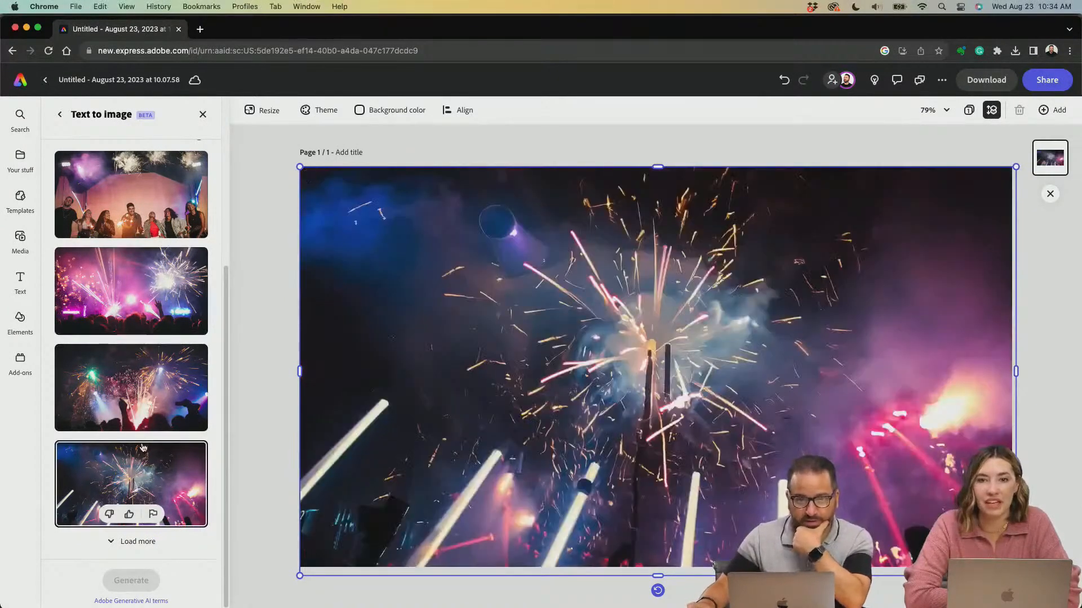
Clear the old "rockstar pyrotechnics" wording from the image prompt.
{"action": "scroll", "coordinate": [146, 338], "scroll_direction": "up", "scroll_amount": 5}
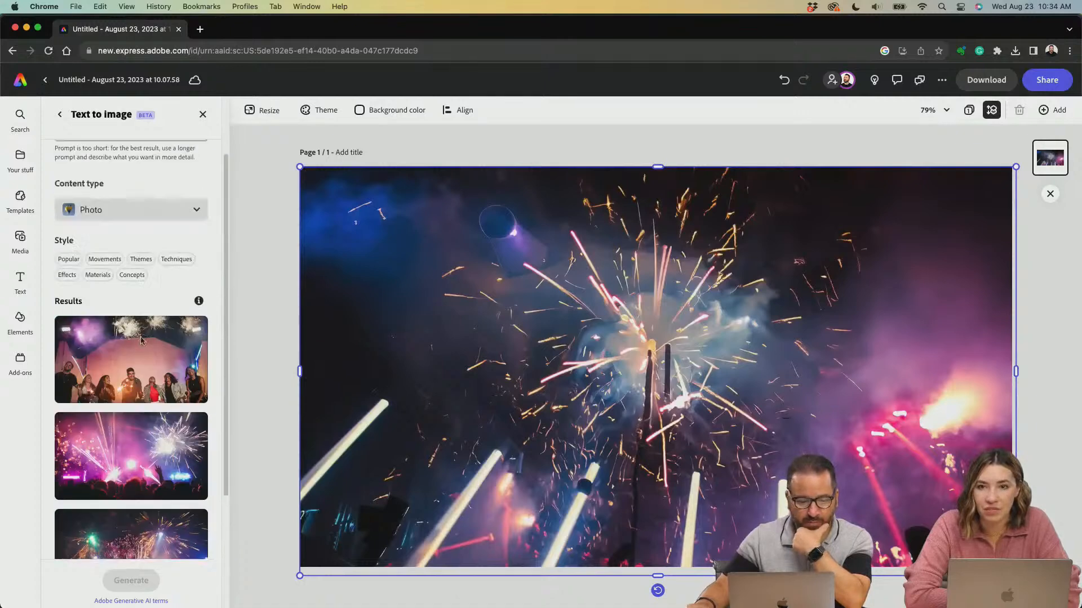
{"action": "triple_click", "coordinate": [147, 177]}
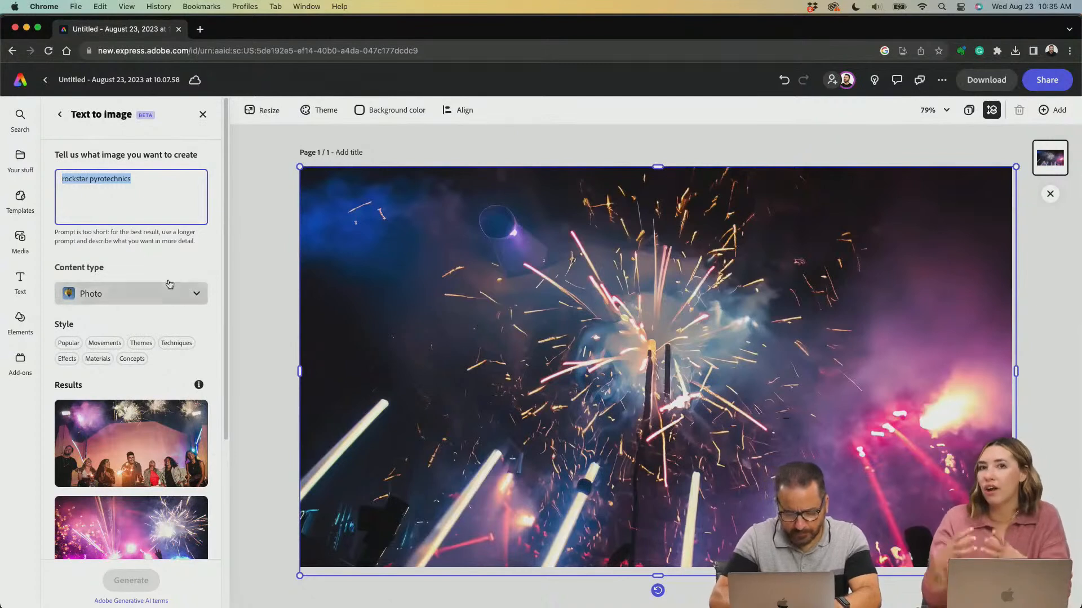
{"action": "type", "text": "studio"}
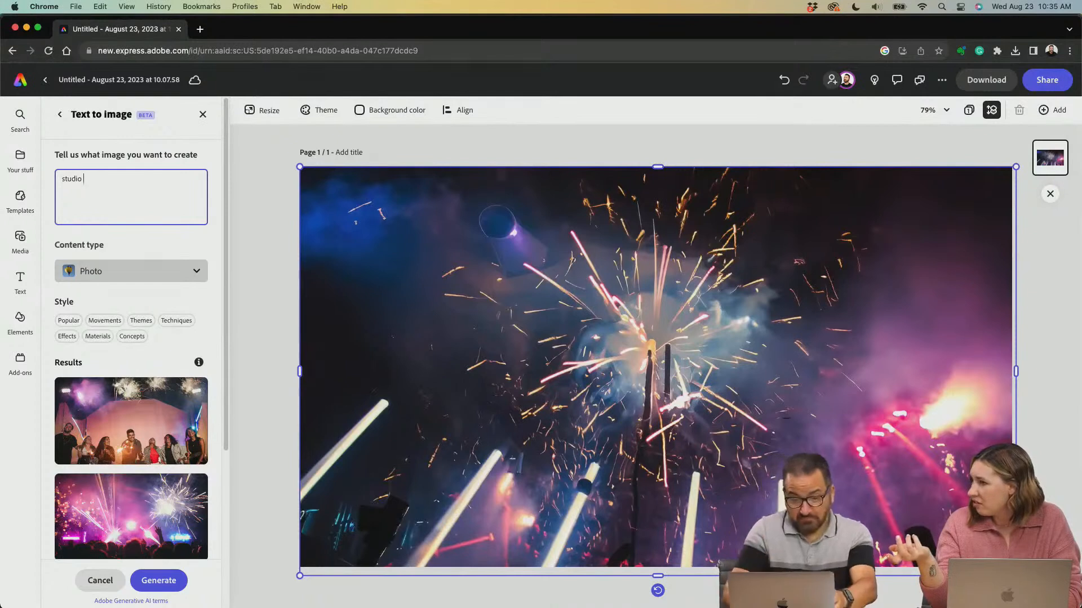
{"action": "key", "text": "BackSpace"}
{"action": "key", "text": "BackSpace"}
{"action": "key", "text": "BackSpace"}
{"action": "key", "text": "BackSpace"}
{"action": "key", "text": "BackSpace"}
{"action": "key", "text": "BackSpace"}
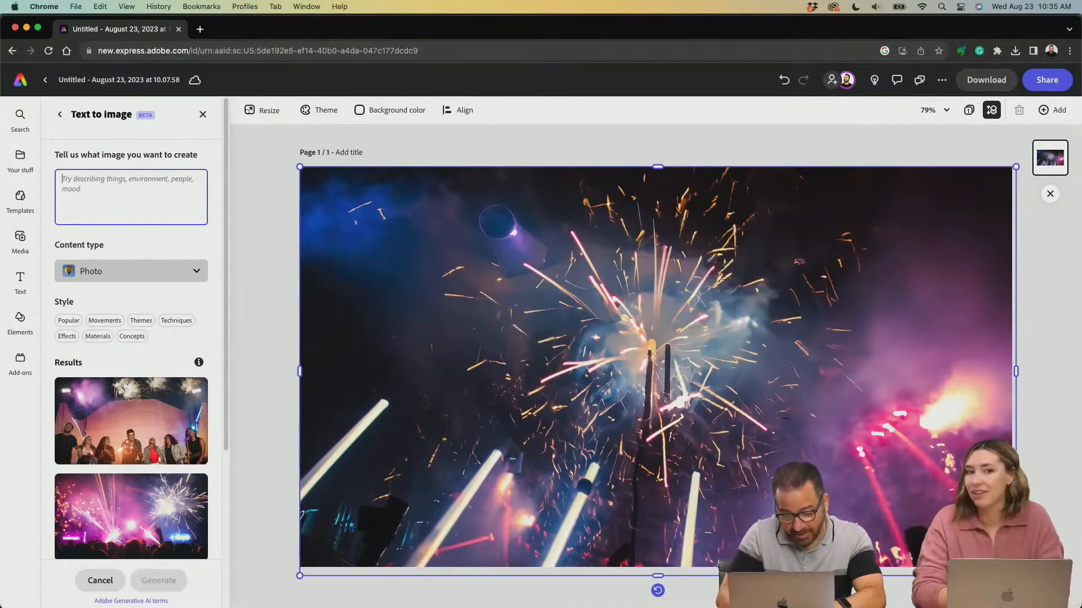
Begin a new image prompt with "fossil like rocks, flat fore ground, geode,".
{"action": "type", "text": "fossil like"}
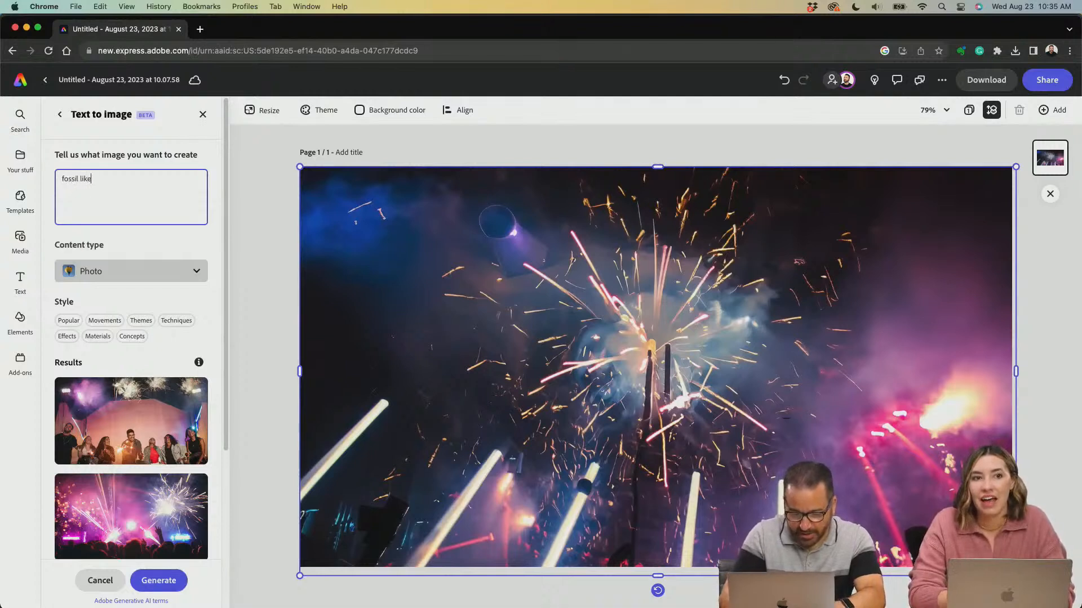
{"action": "type", "text": " rocks, flat su"}
{"action": "key", "text": "BackSpace"}
{"action": "key", "text": "BackSpace"}
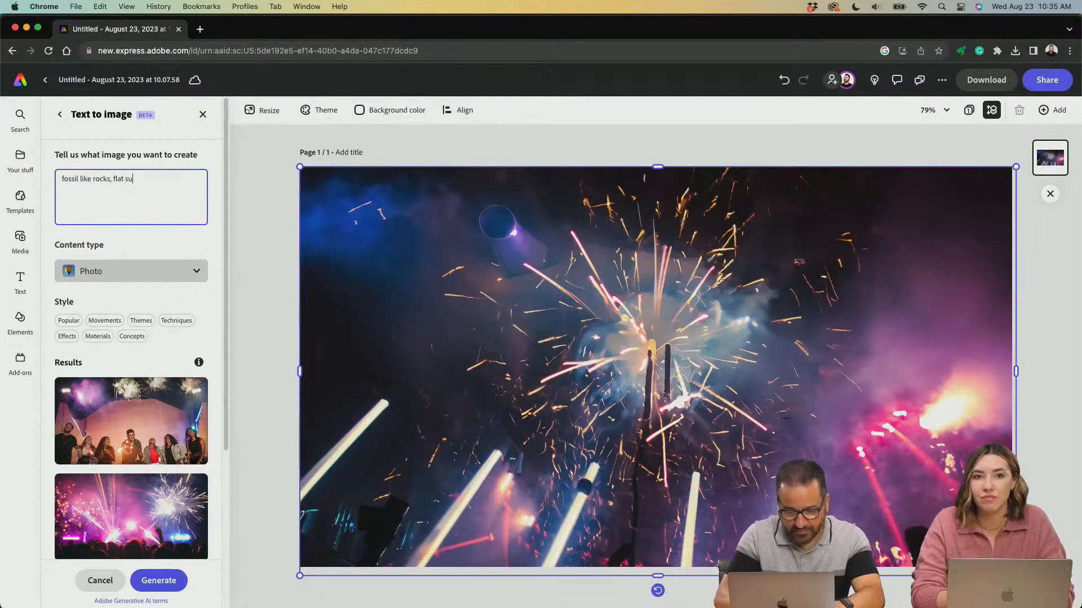
{"action": "type", "text": "fore ground"}
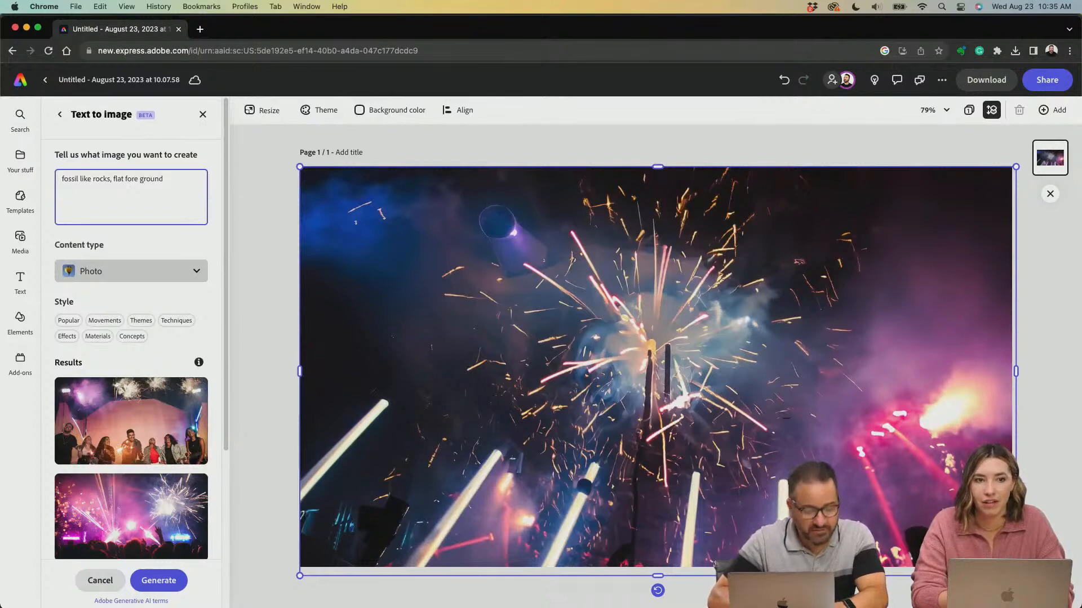
{"action": "type", "text": "  geode"}
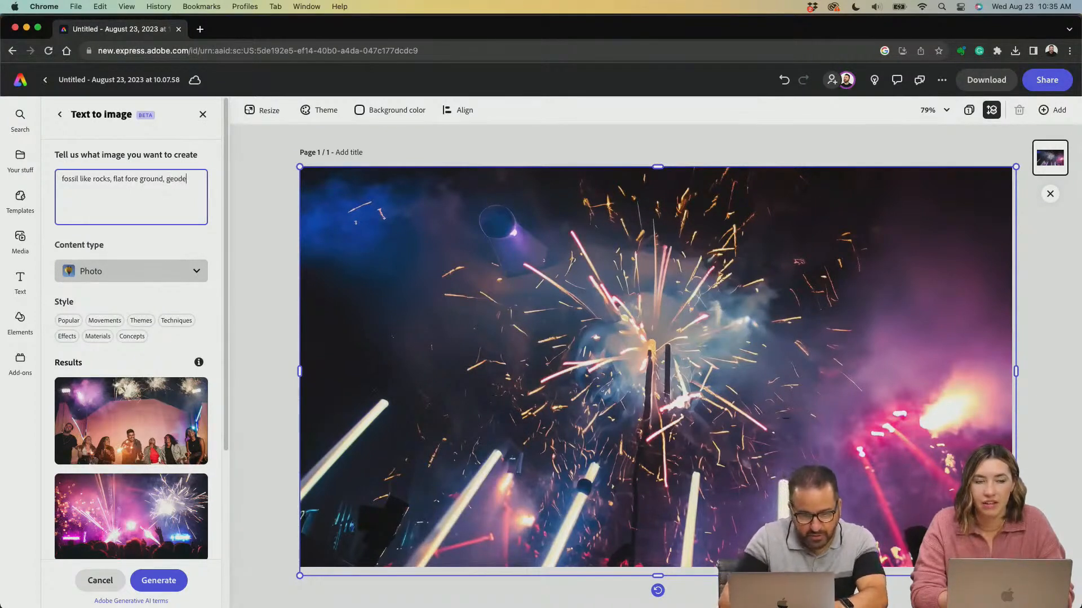
{"action": "type", "text": ", "}
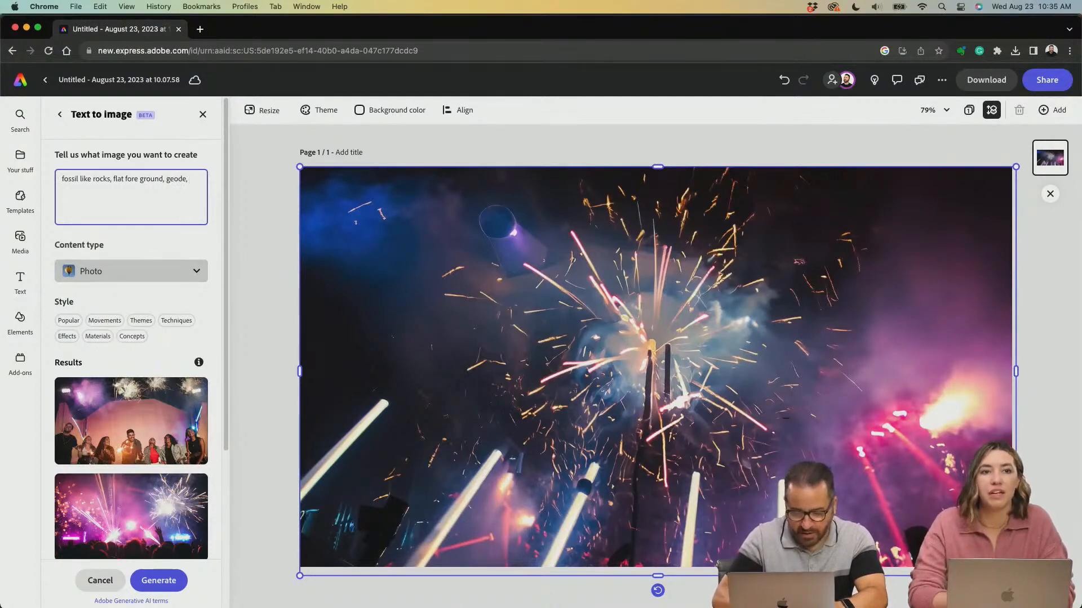
Extend the prompt with "warm autum colors, gold highlights." and generate the images.
{"action": "type", "text": "s"}
{"action": "key", "text": "BackSpace"}
{"action": "type", "text": "warm autum colors, "}
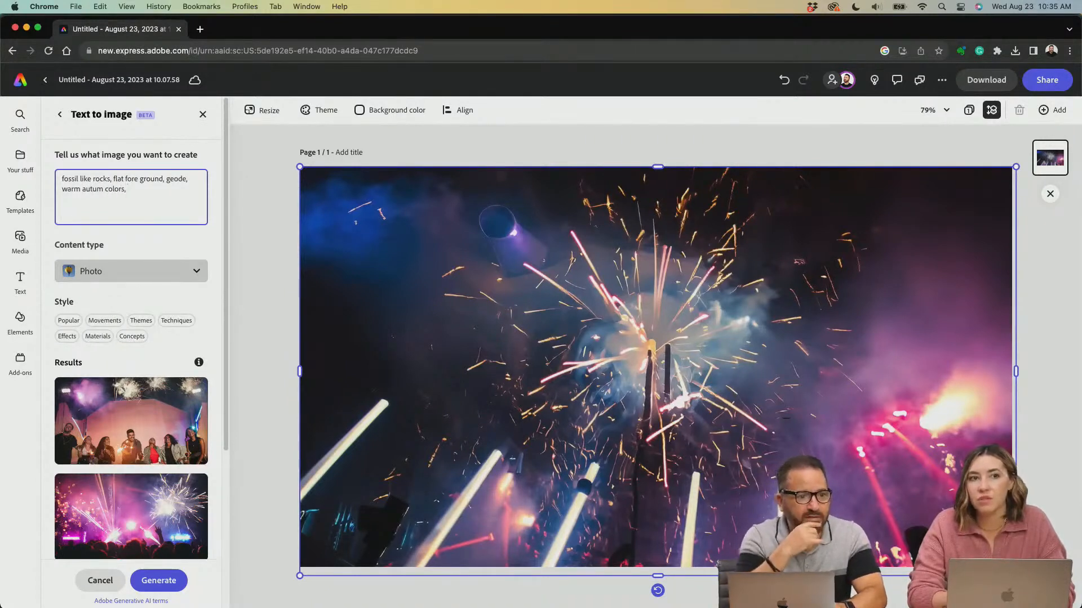
{"action": "type", "text": "gold highlights"}
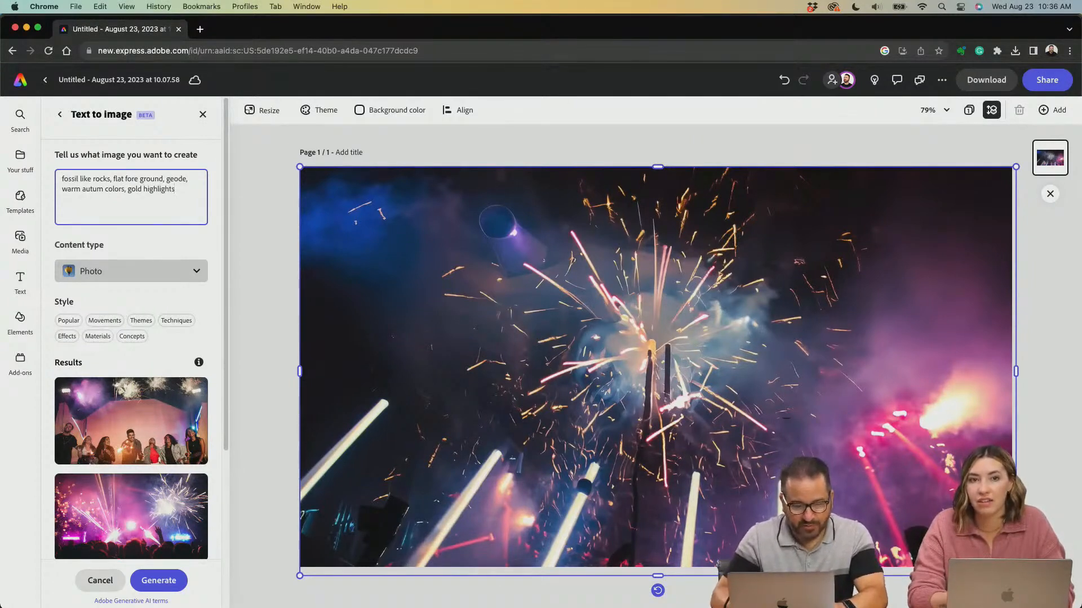
{"action": "type", "text": "."}
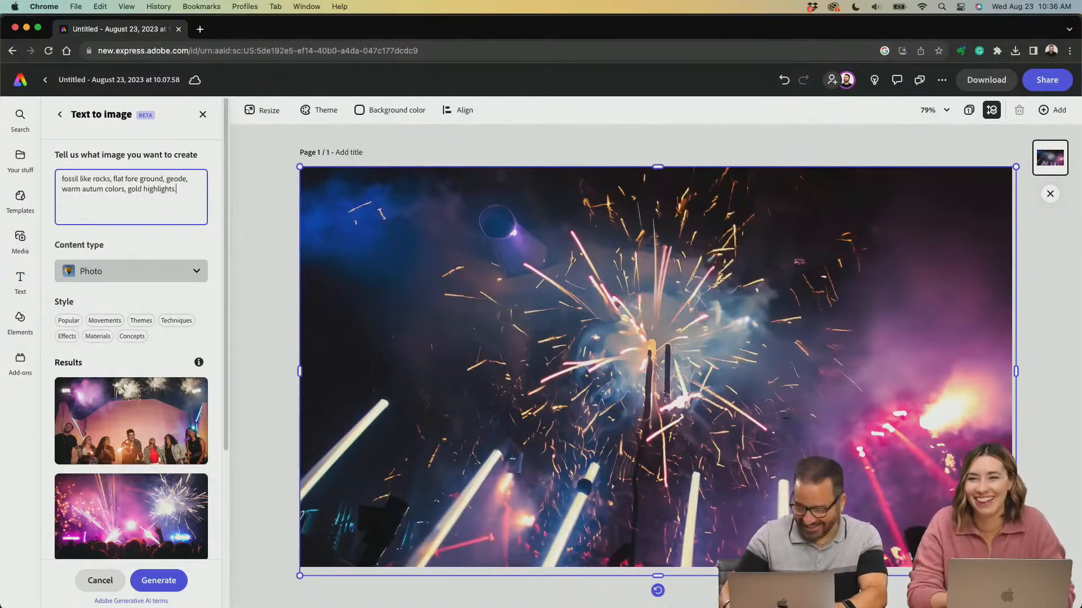
{"action": "key", "text": "Return"}
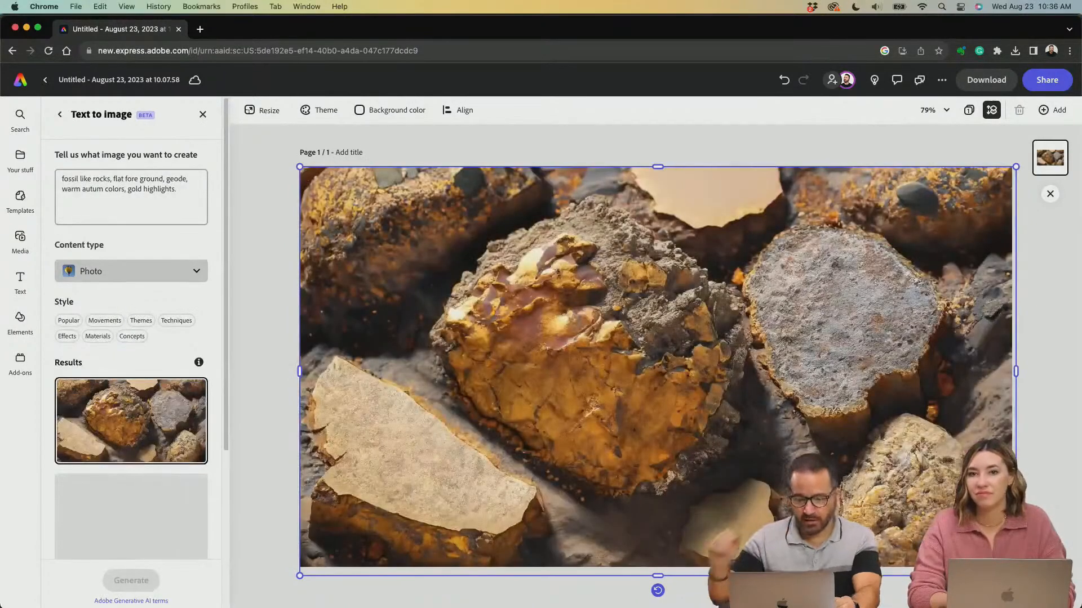
Try the second generated rock image on the page, then use the fourth one instead.
{"action": "mouse_move", "coordinate": [144, 445]}
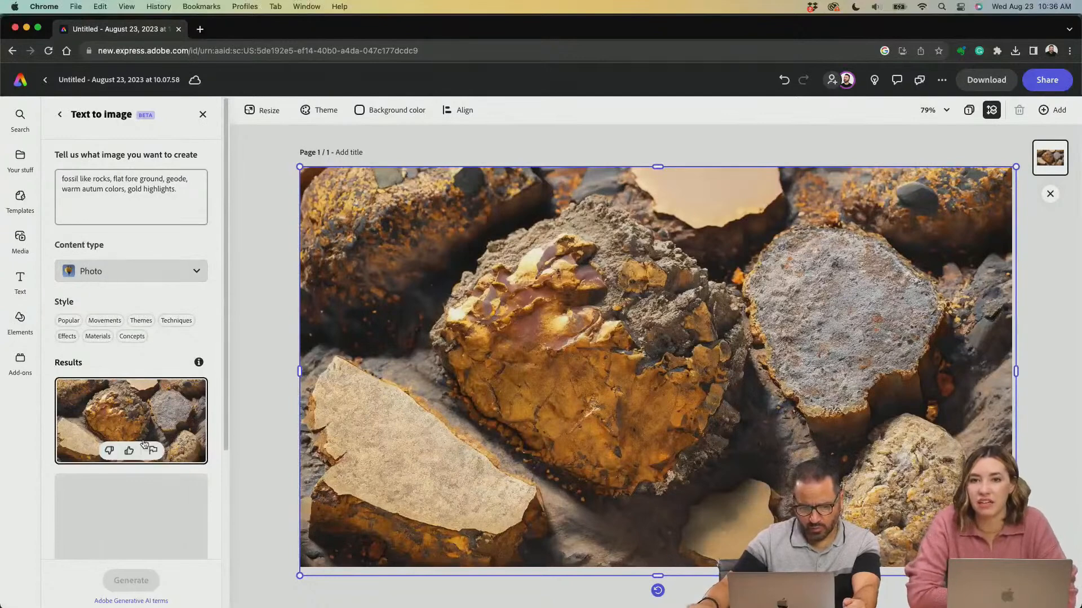
{"action": "scroll", "coordinate": [144, 444], "scroll_direction": "down", "scroll_amount": 4}
{"action": "scroll", "coordinate": [157, 402], "scroll_direction": "down", "scroll_amount": 2}
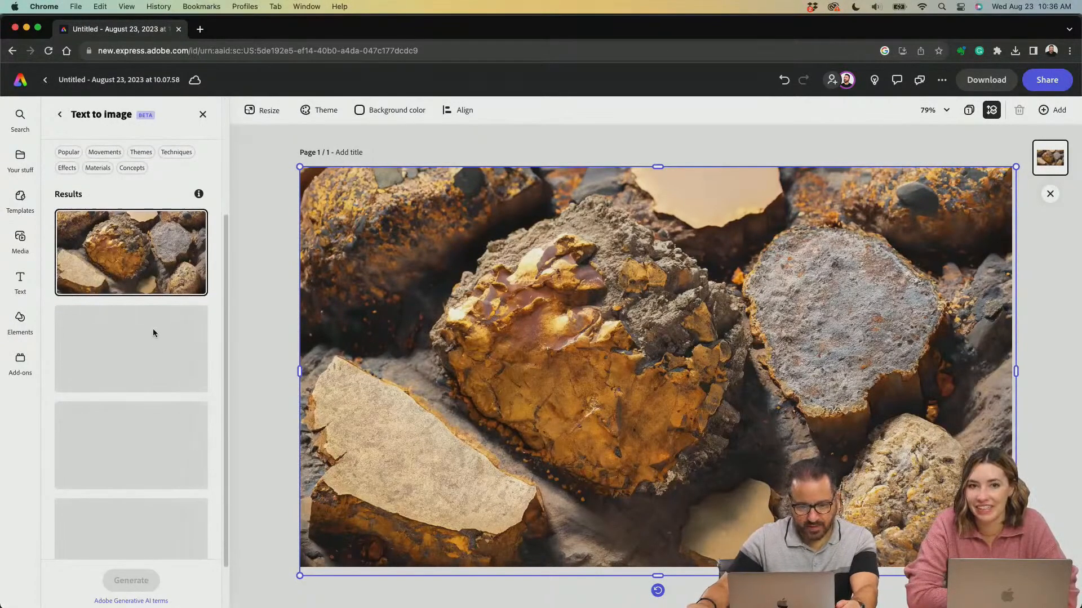
{"action": "scroll", "coordinate": [151, 367], "scroll_direction": "down", "scroll_amount": 1}
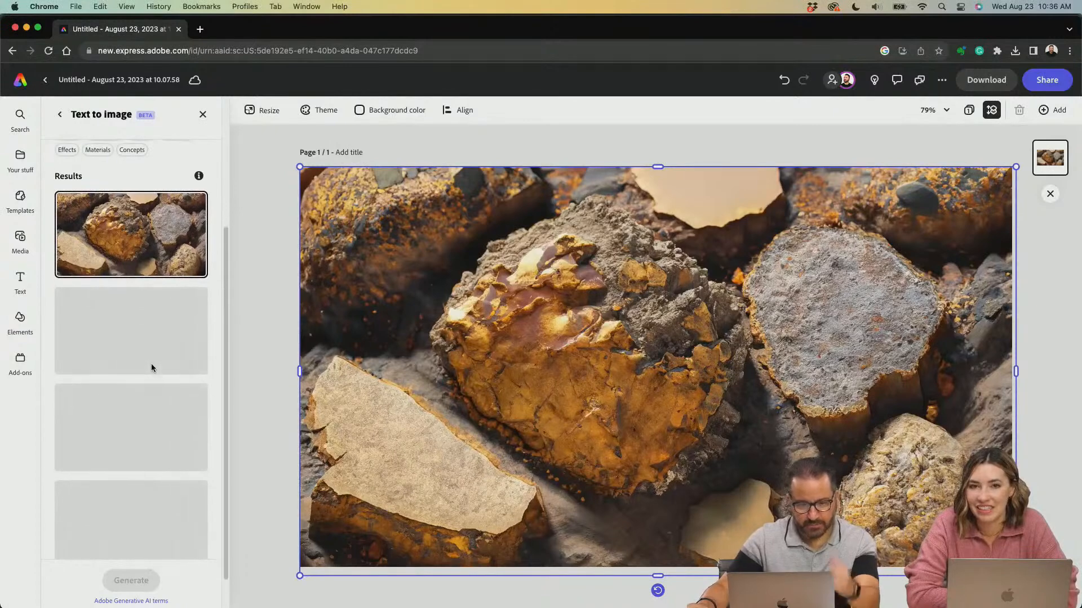
{"action": "scroll", "coordinate": [151, 356], "scroll_direction": "down", "scroll_amount": 2}
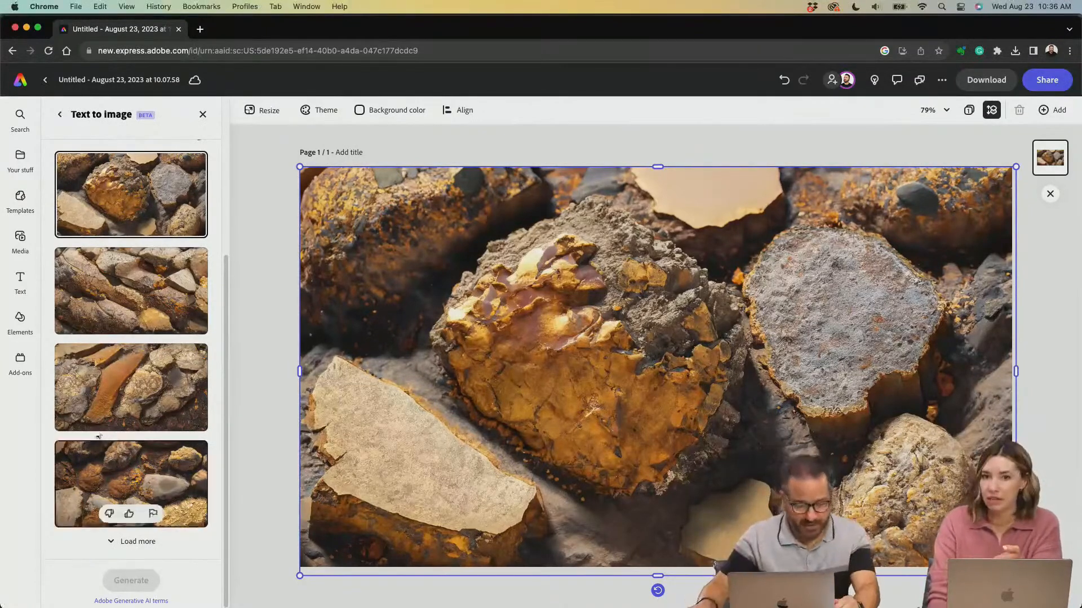
{"action": "left_click", "coordinate": [154, 292]}
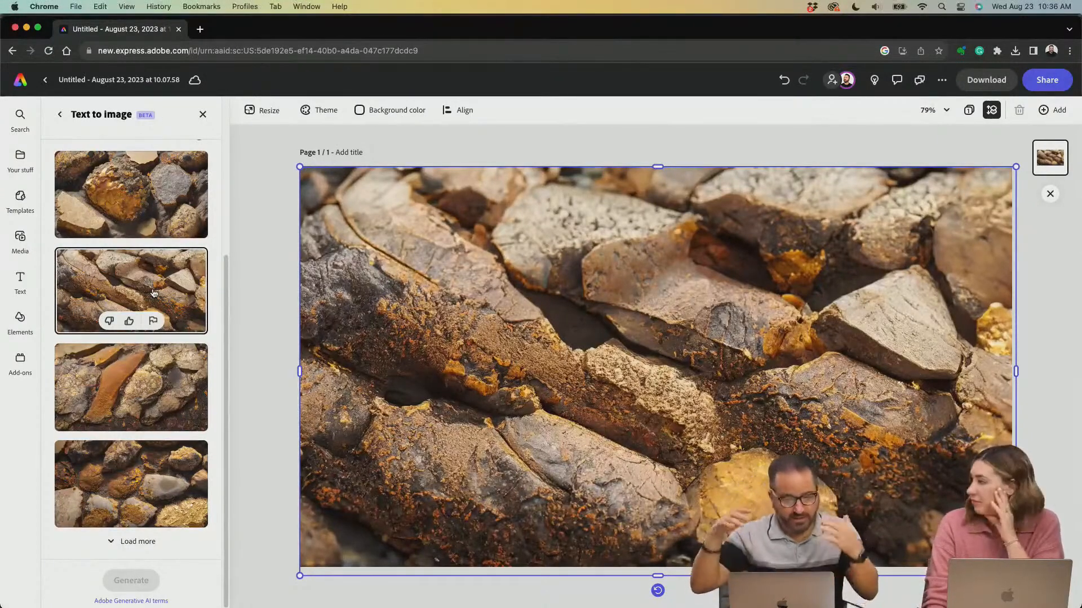
{"action": "left_click", "coordinate": [113, 488]}
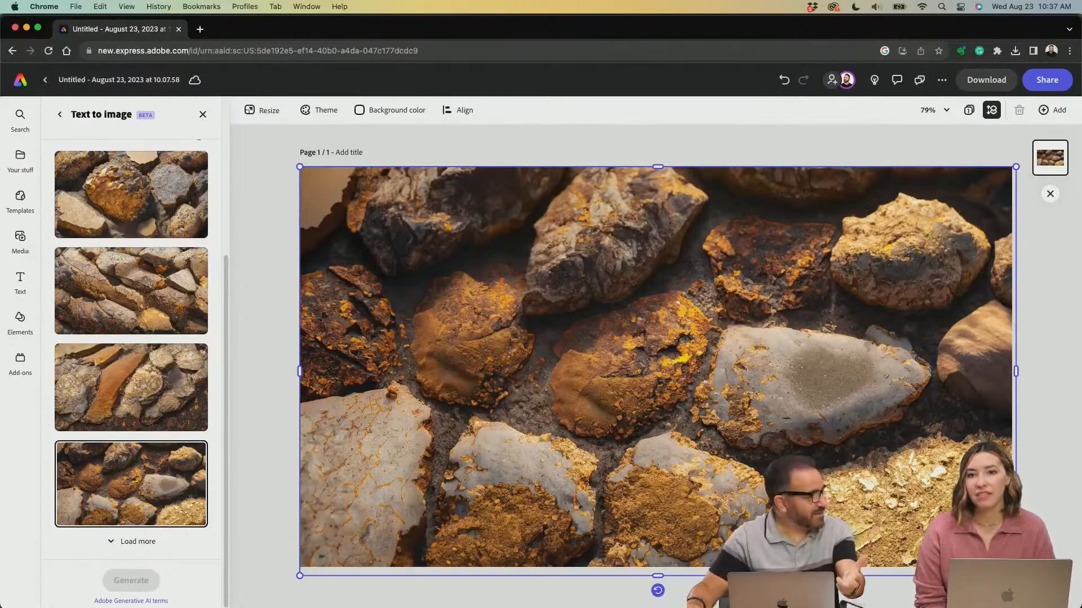
Download the rock image as a PNG and switch to the collection scene in Adobe Dimension.
{"action": "left_click", "coordinate": [995, 80]}
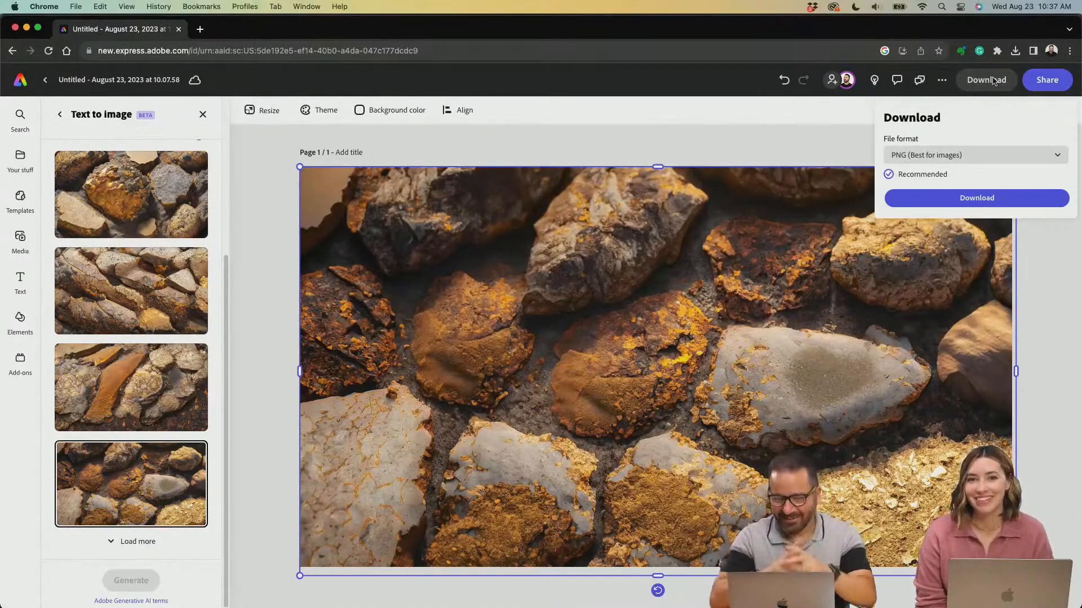
{"action": "left_click", "coordinate": [968, 201]}
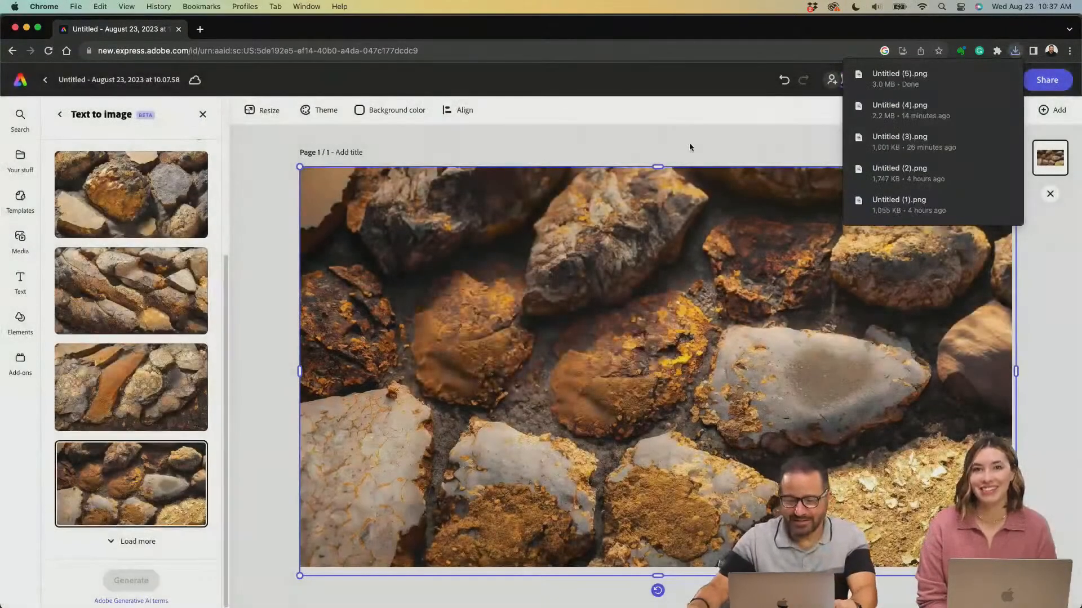
{"action": "mouse_move", "coordinate": [586, 600]}
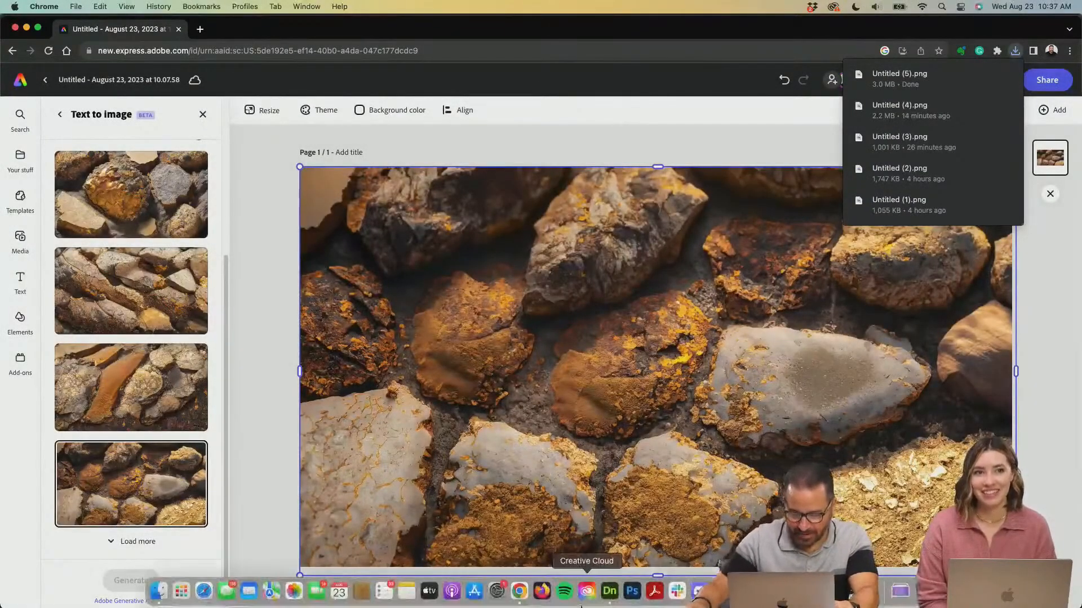
{"action": "left_click", "coordinate": [610, 591]}
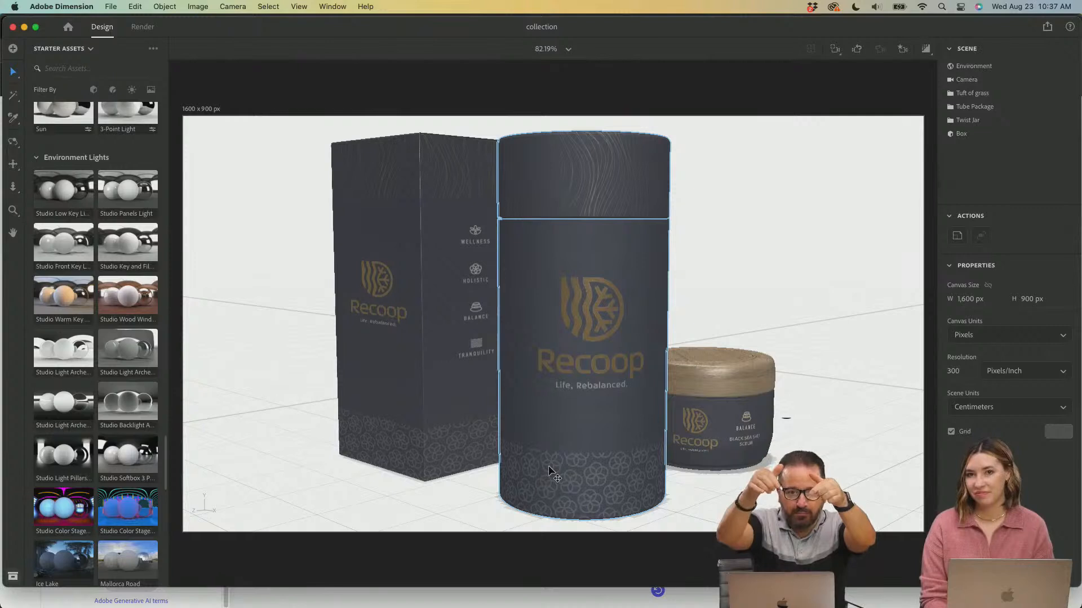
Pull the camera back, orbit to a frontal view of the box and delete the tuft of grass.
{"action": "scroll", "coordinate": [535, 397], "scroll_direction": "down", "scroll_amount": 2}
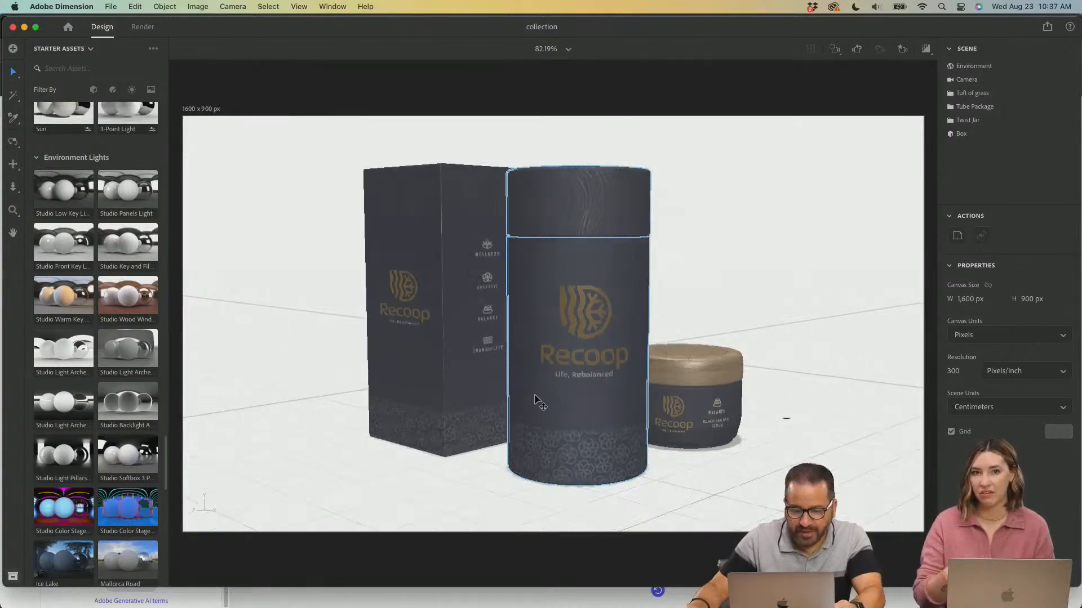
{"action": "scroll", "coordinate": [535, 397], "scroll_direction": "down", "scroll_amount": 3}
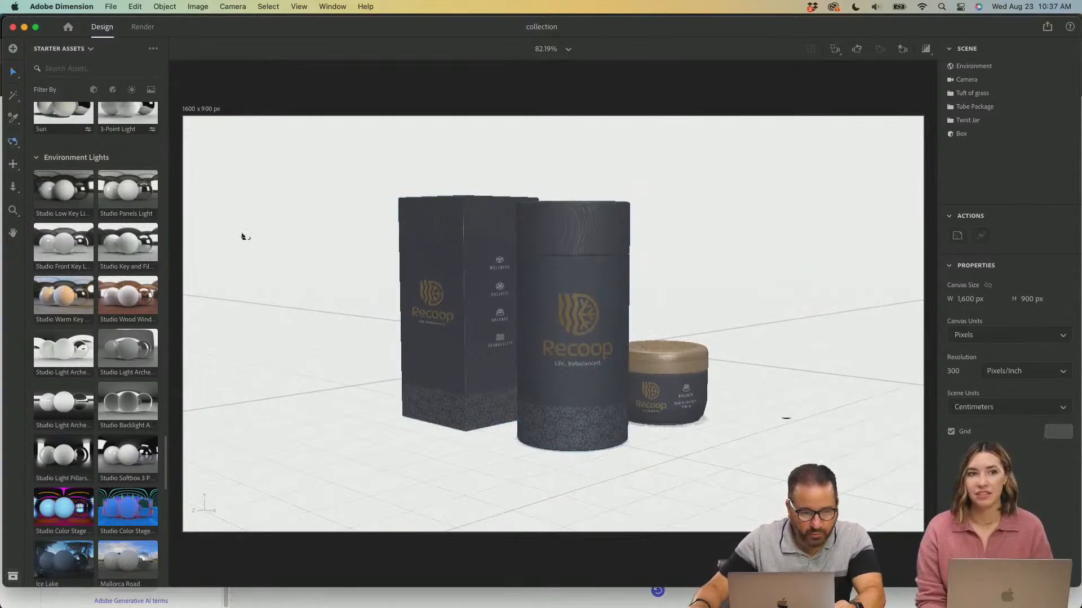
{"action": "left_click_drag", "start_coordinate": [346, 323], "coordinate": [455, 300]}
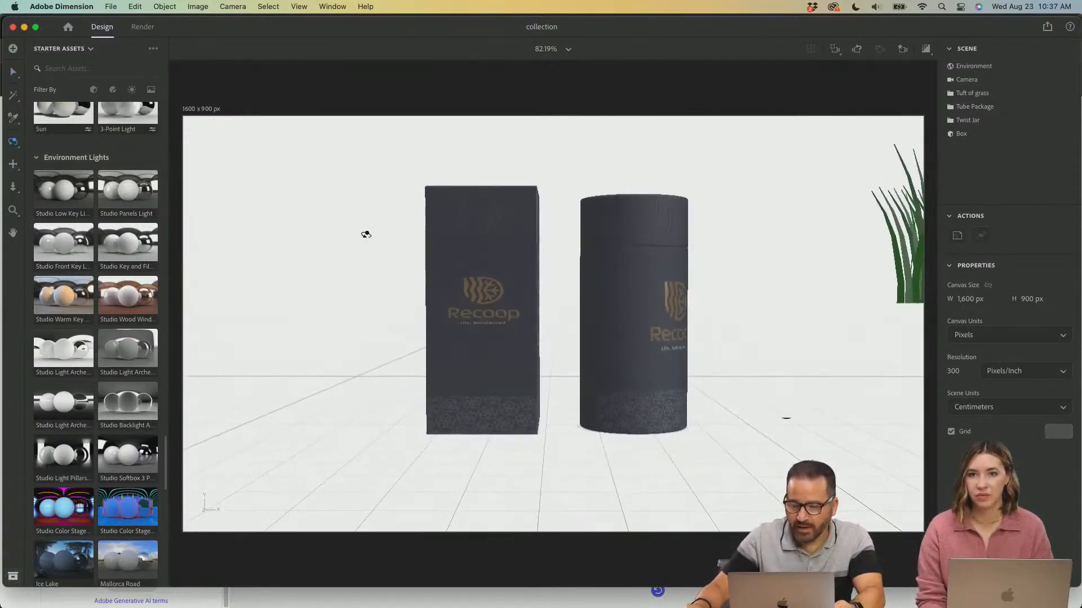
{"action": "key", "text": "v"}
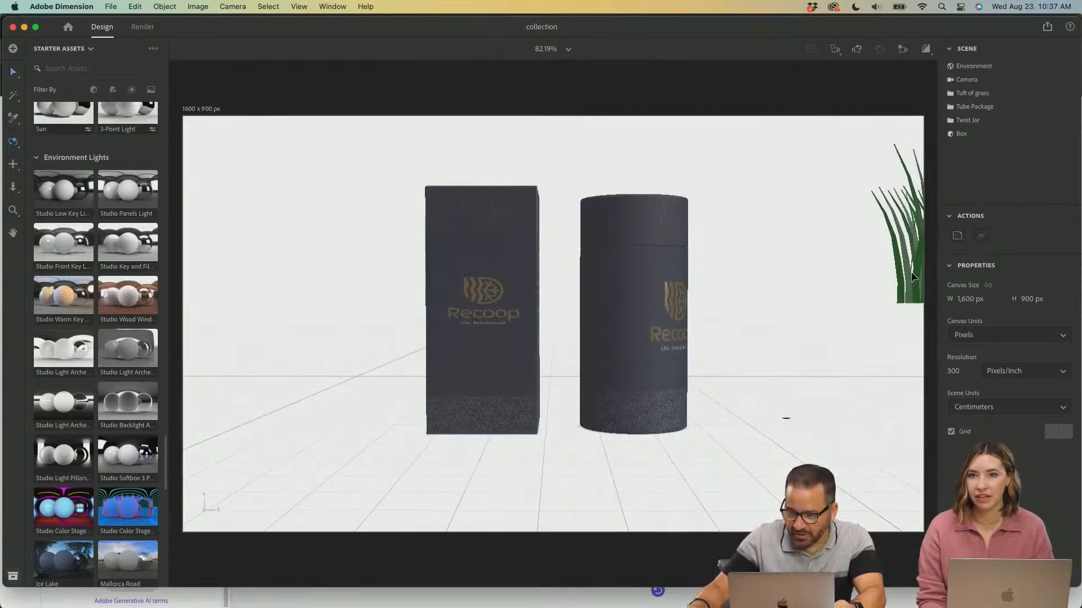
{"action": "left_click", "coordinate": [908, 274]}
{"action": "left_click_drag", "start_coordinate": [908, 282], "coordinate": [885, 208]}
{"action": "key", "text": "Delete"}
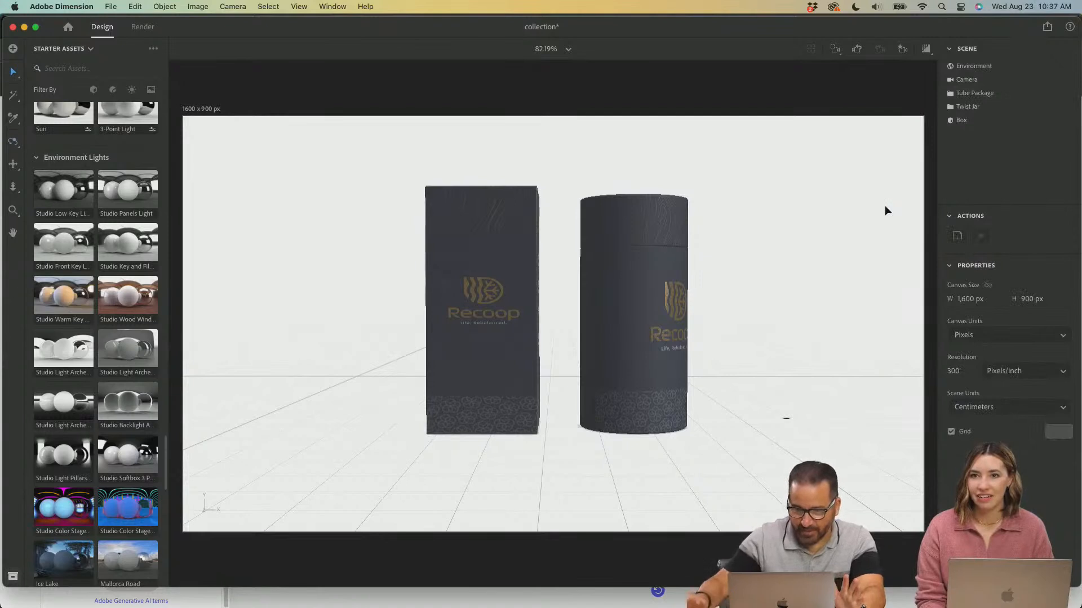
Select the box and tube package together, raise them to about 29 cm and rotate them 90° about Z.
{"action": "left_click", "coordinate": [483, 297]}
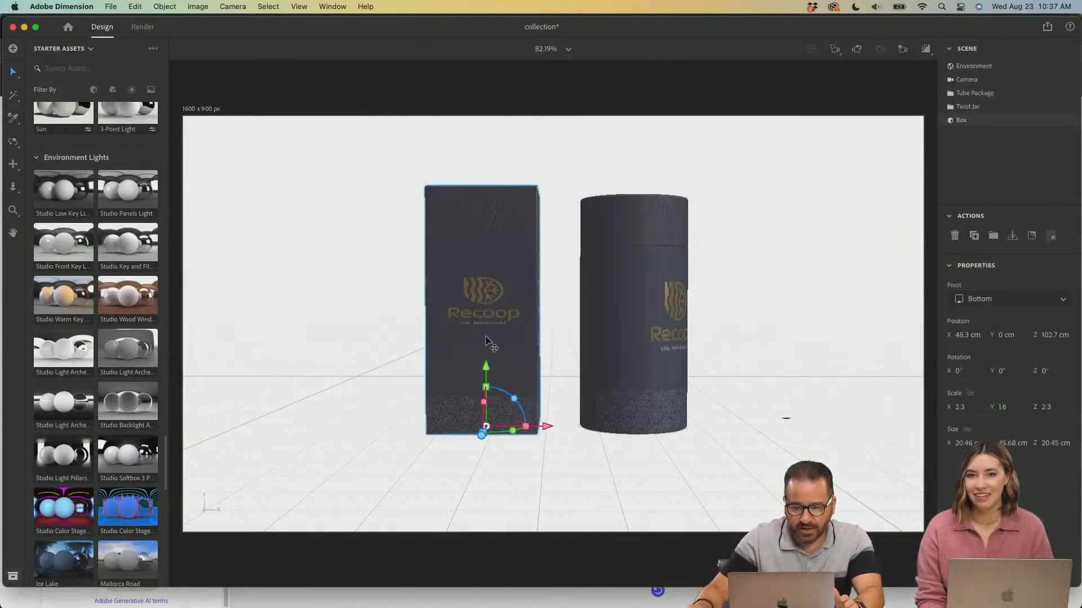
{"action": "left_click", "coordinate": [14, 78]}
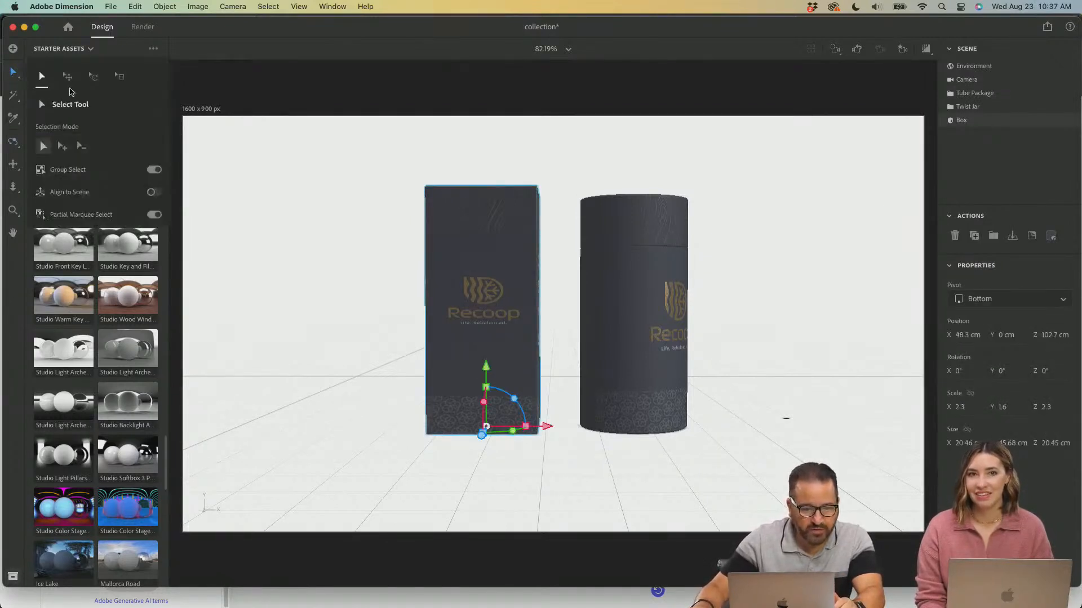
{"action": "left_click", "coordinate": [67, 81]}
{"action": "key", "text": "v"}
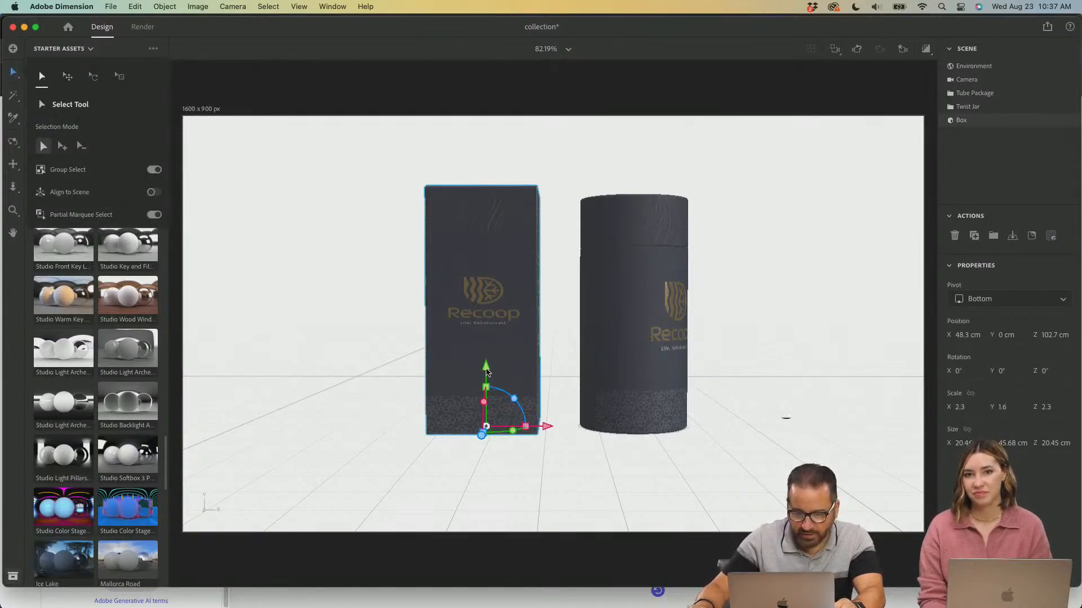
{"action": "left_click", "coordinate": [647, 324]}
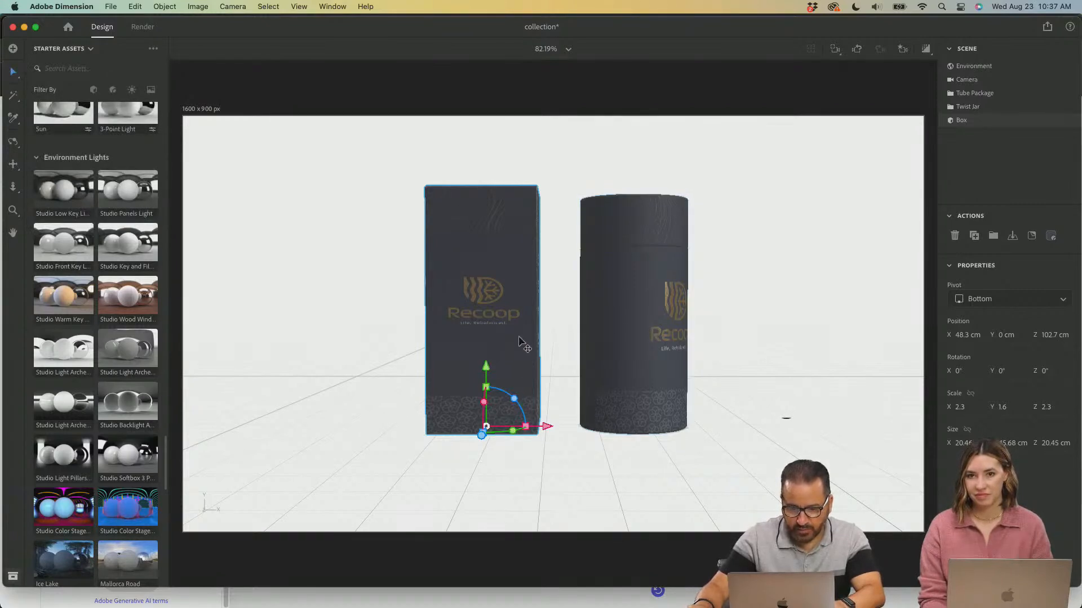
{"action": "left_click", "coordinate": [658, 330], "text": "shift"}
{"action": "left_click_drag", "start_coordinate": [562, 367], "coordinate": [575, 220]}
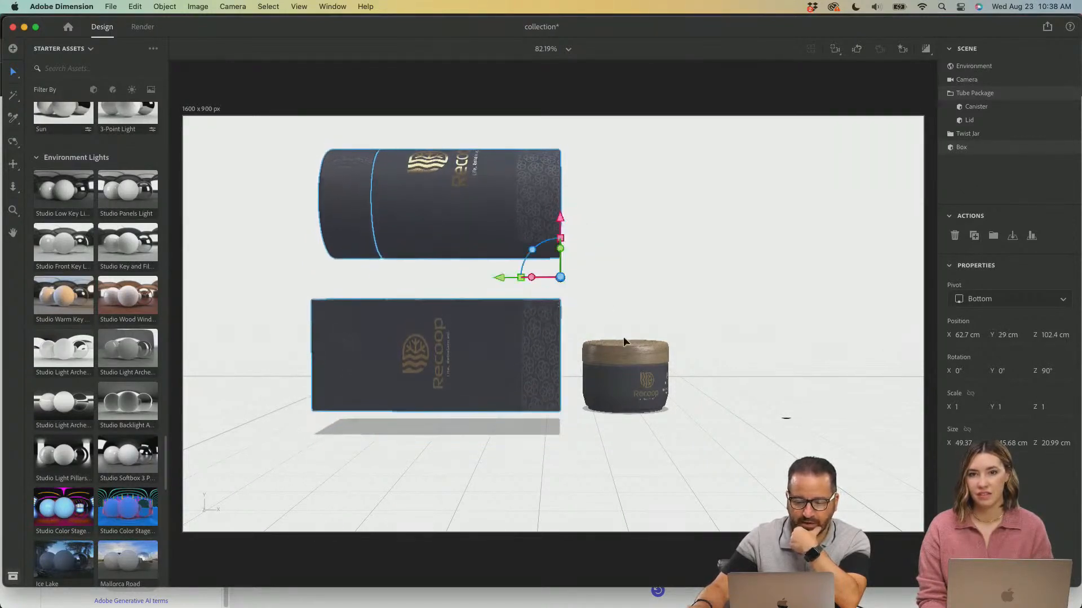
Raise the twist jar to about 19.6 cm above the ground and rotate it 90° about Z.
{"action": "left_click", "coordinate": [625, 376]}
{"action": "left_click_drag", "start_coordinate": [624, 350], "coordinate": [637, 265]}
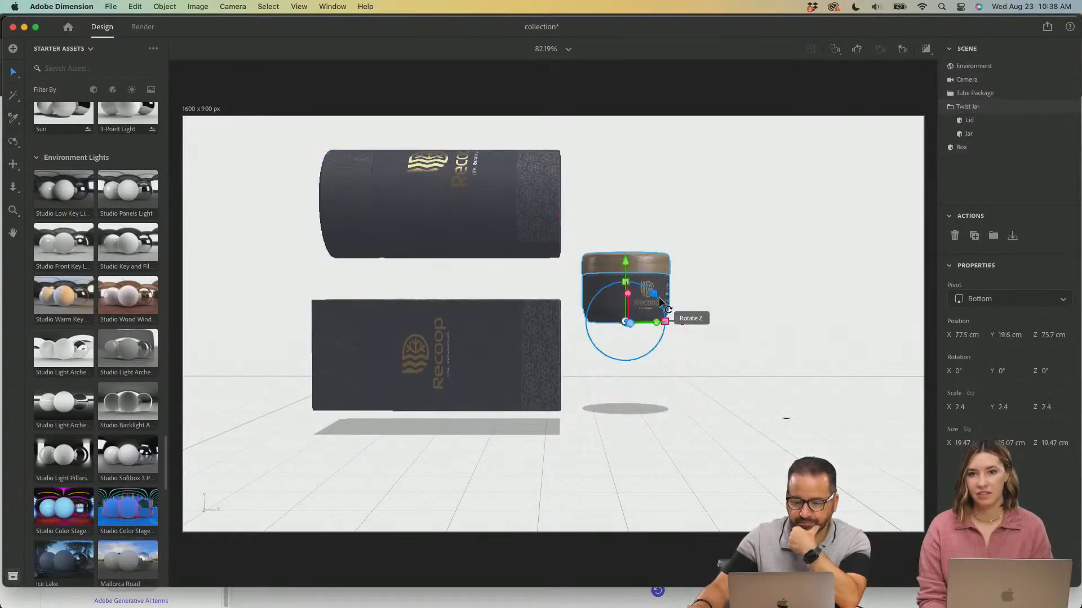
{"action": "left_click_drag", "start_coordinate": [659, 300], "coordinate": [598, 283]}
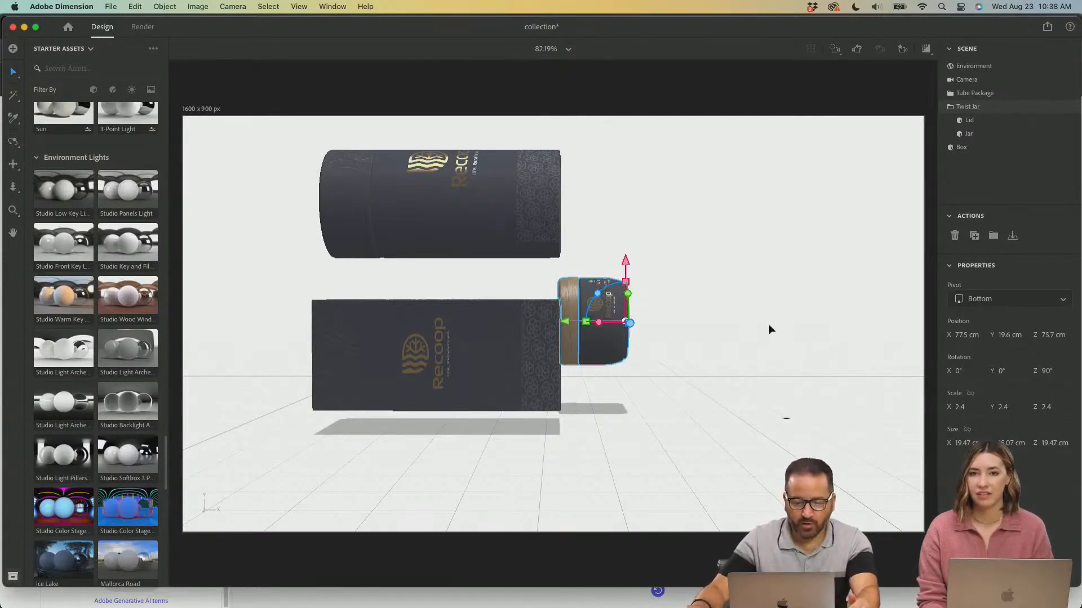
Move the tube package beside the box and lower it to about Y 15.9 cm and Z 128.2 cm.
{"action": "left_click", "coordinate": [807, 329]}
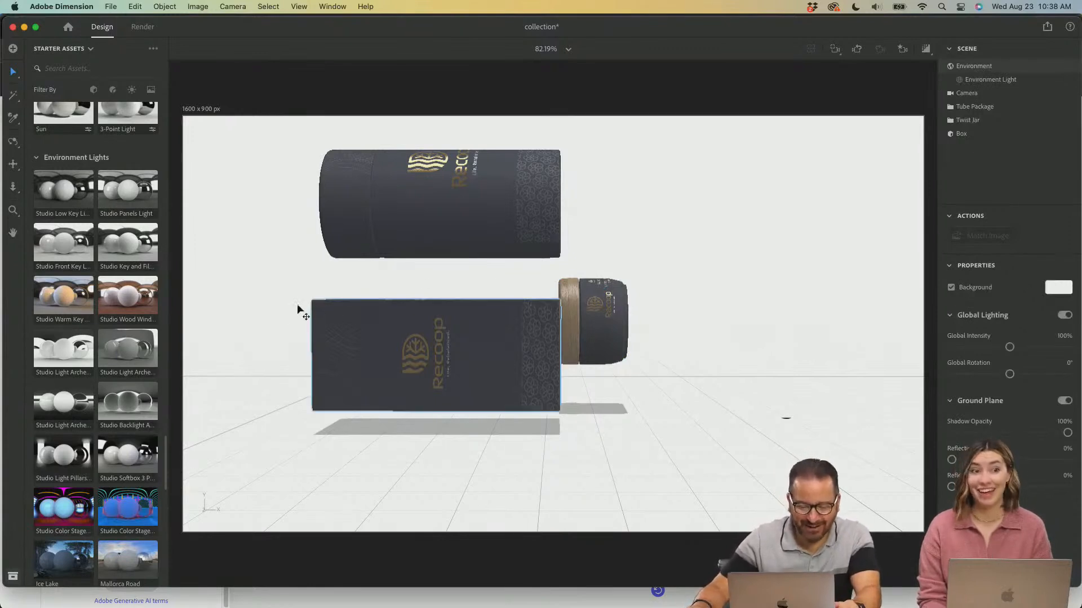
{"action": "left_click_drag", "start_coordinate": [719, 376], "coordinate": [501, 350]}
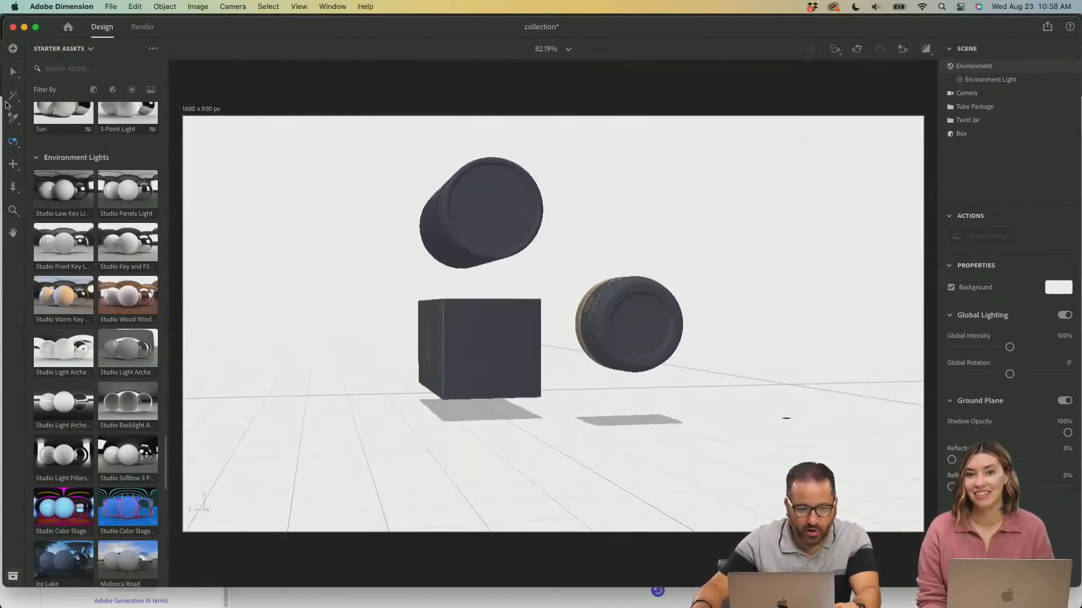
{"action": "left_click", "coordinate": [530, 226]}
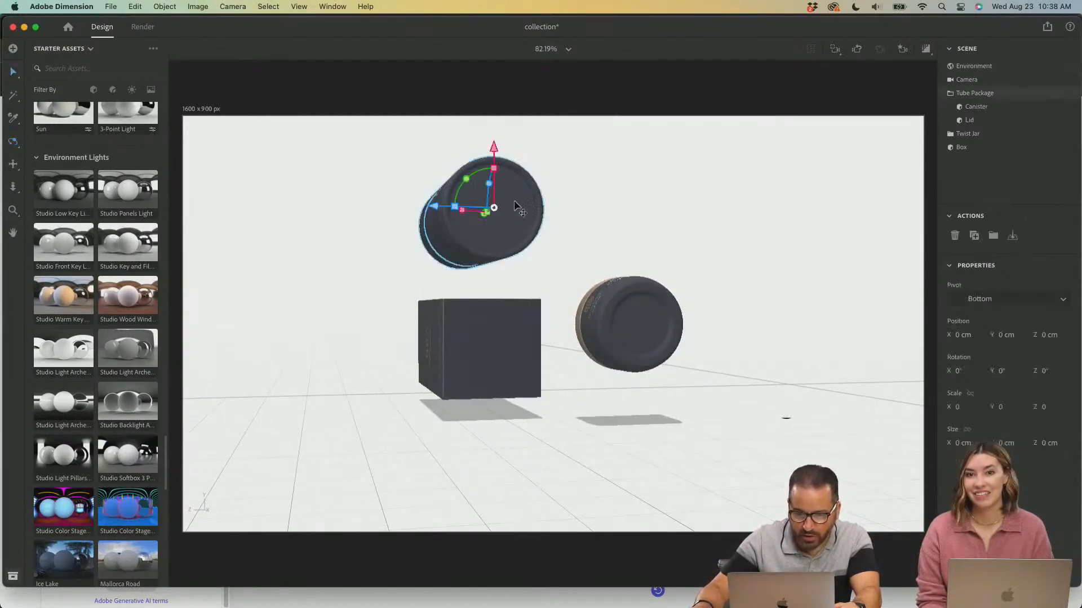
{"action": "left_click_drag", "start_coordinate": [433, 205], "coordinate": [300, 198]}
{"action": "left_click_drag", "start_coordinate": [367, 145], "coordinate": [387, 284]}
Lower the twist jar to 16 cm, shift it to about X 51.1 cm and rotate it so its Recoop logo faces up.
{"action": "left_click", "coordinate": [654, 368]}
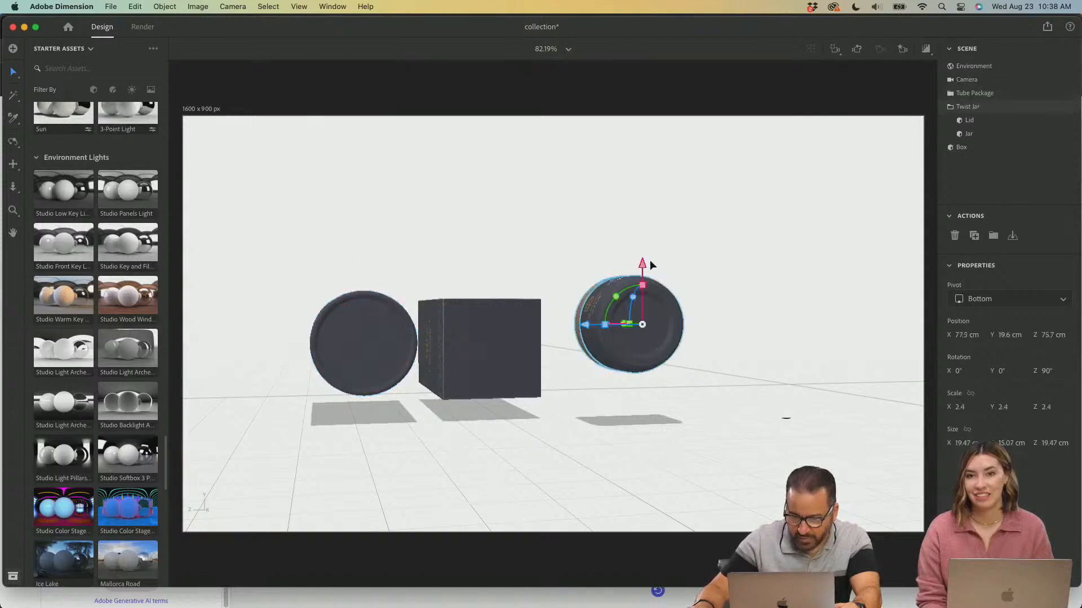
{"action": "left_click_drag", "start_coordinate": [643, 265], "coordinate": [642, 283]}
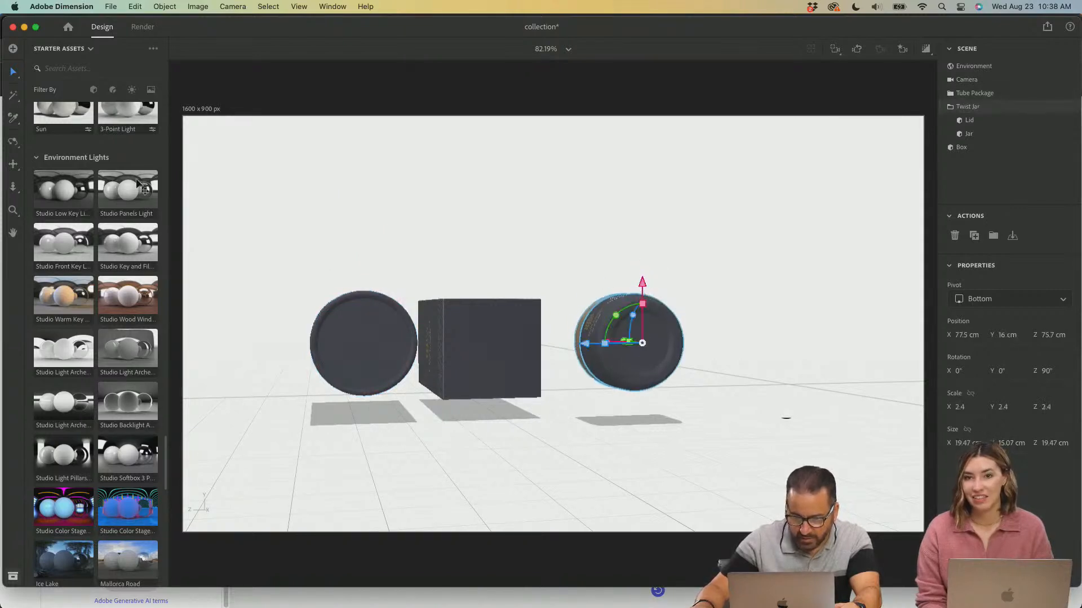
{"action": "left_click", "coordinate": [13, 142]}
{"action": "left_click_drag", "start_coordinate": [555, 367], "coordinate": [540, 510]}
{"action": "left_click_drag", "start_coordinate": [580, 326], "coordinate": [575, 428]}
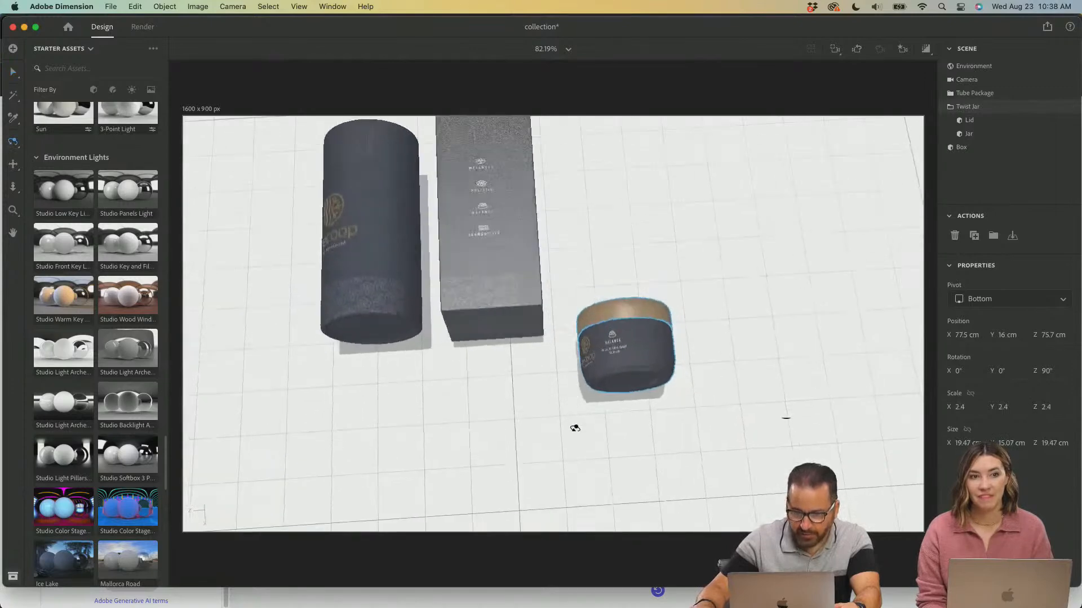
{"action": "left_click", "coordinate": [14, 73]}
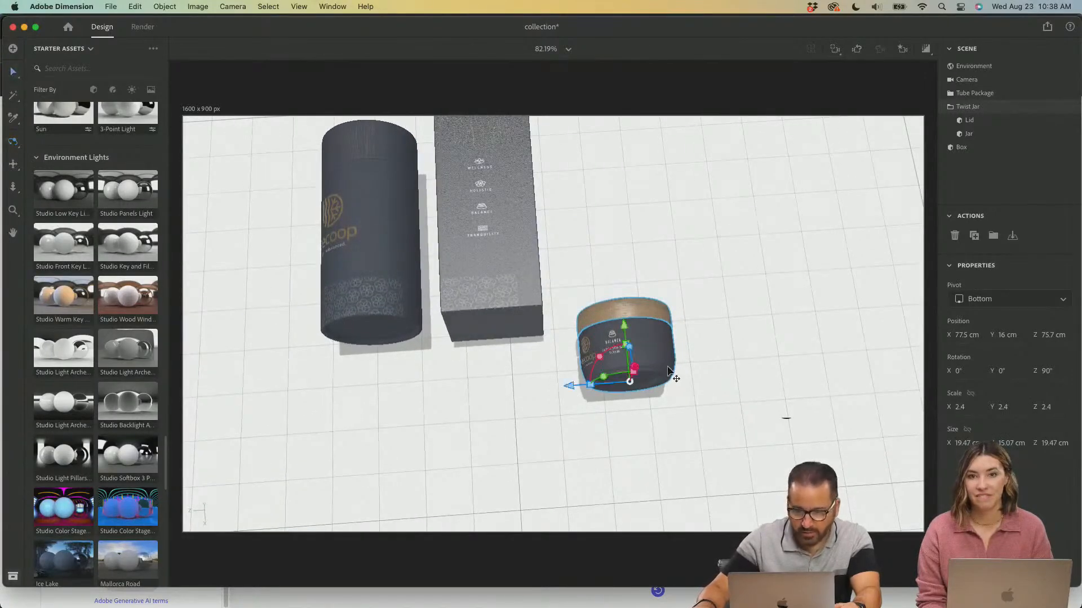
{"action": "left_click_drag", "start_coordinate": [630, 330], "coordinate": [633, 214]}
{"action": "left_click_drag", "start_coordinate": [580, 270], "coordinate": [620, 257]}
{"action": "left_click", "coordinate": [522, 251]}
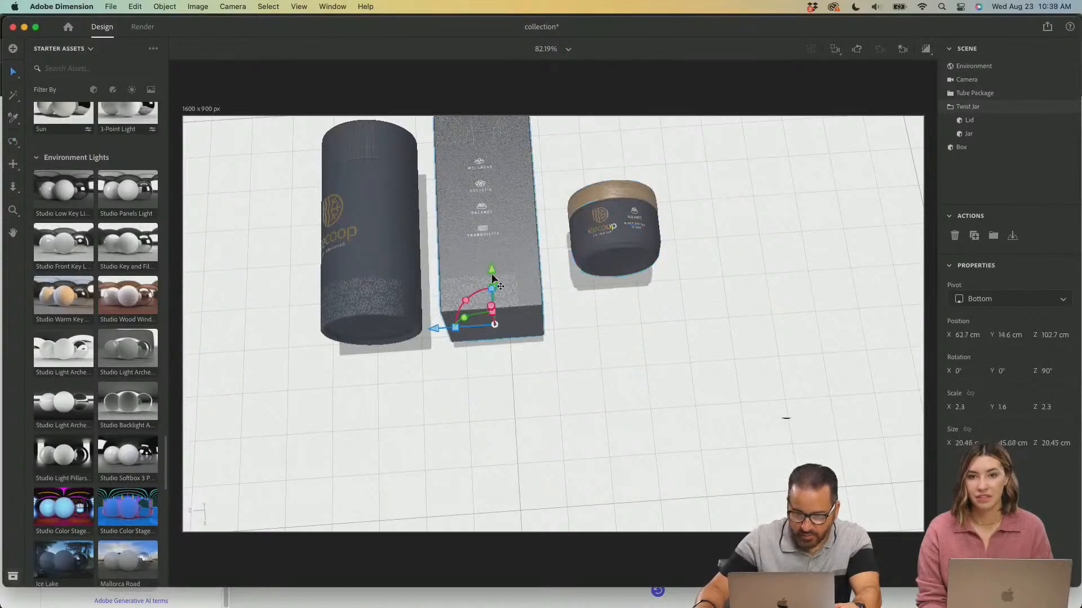
{"action": "left_click_drag", "start_coordinate": [468, 300], "coordinate": [496, 304]}
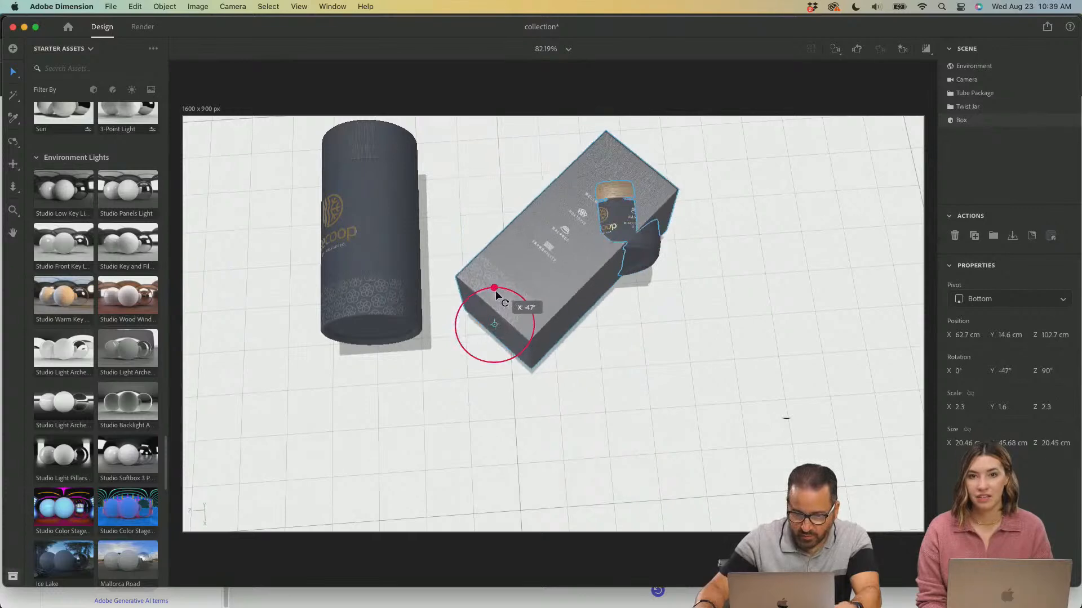
{"action": "key", "text": "super+z"}
Turn the box about its long axis to an X rotation of about 91° so its Recoop logo side faces up.
{"action": "scroll", "coordinate": [521, 398], "scroll_direction": "up", "scroll_amount": 4}
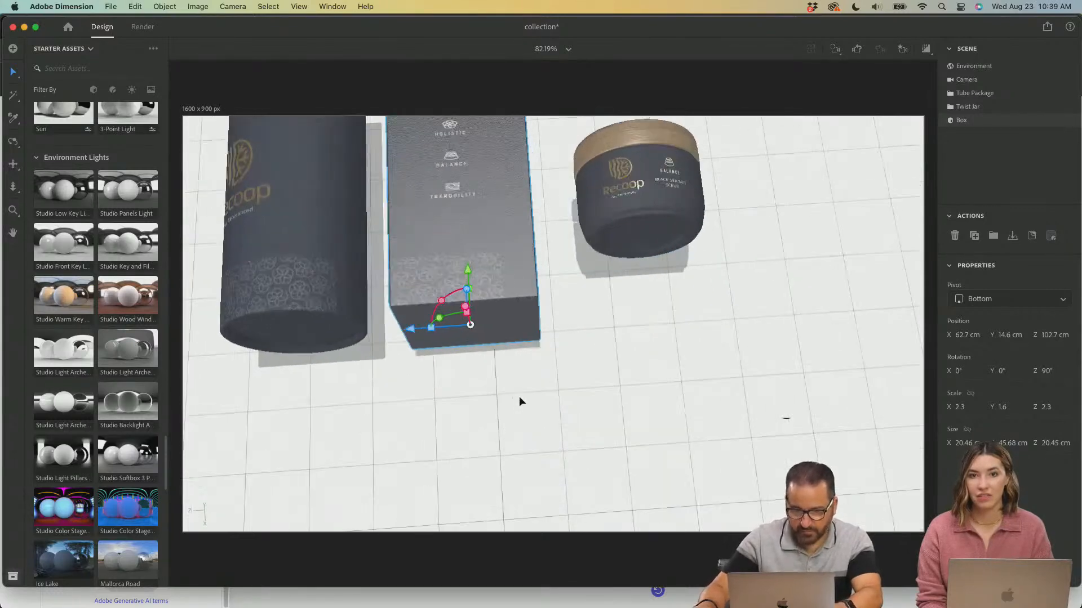
{"action": "scroll", "coordinate": [519, 396], "scroll_direction": "down", "scroll_amount": 5}
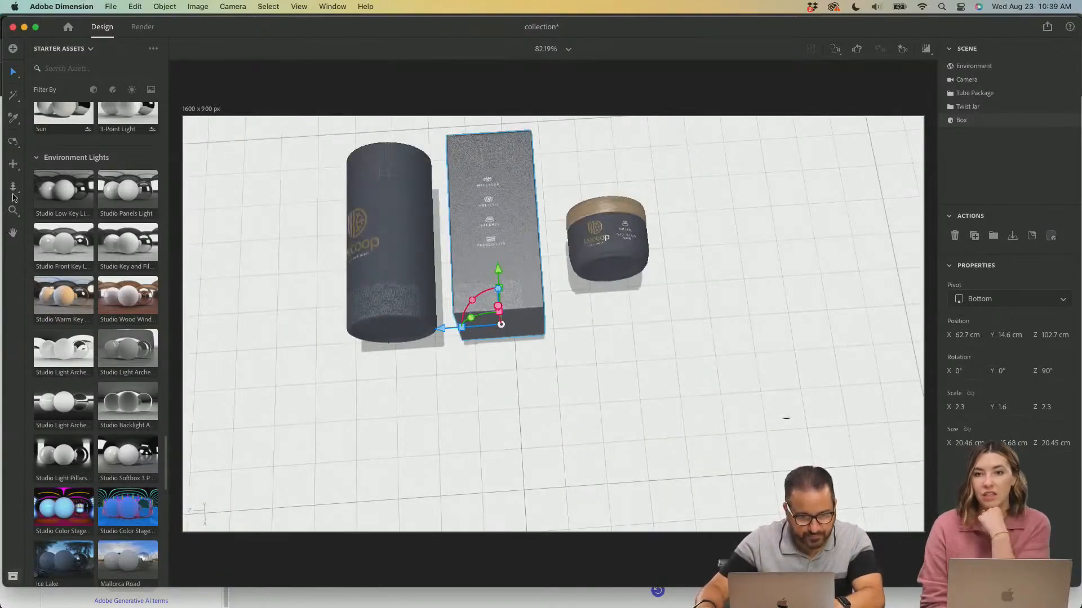
{"action": "left_click", "coordinate": [14, 142]}
{"action": "left_click_drag", "start_coordinate": [521, 246], "coordinate": [522, 316]}
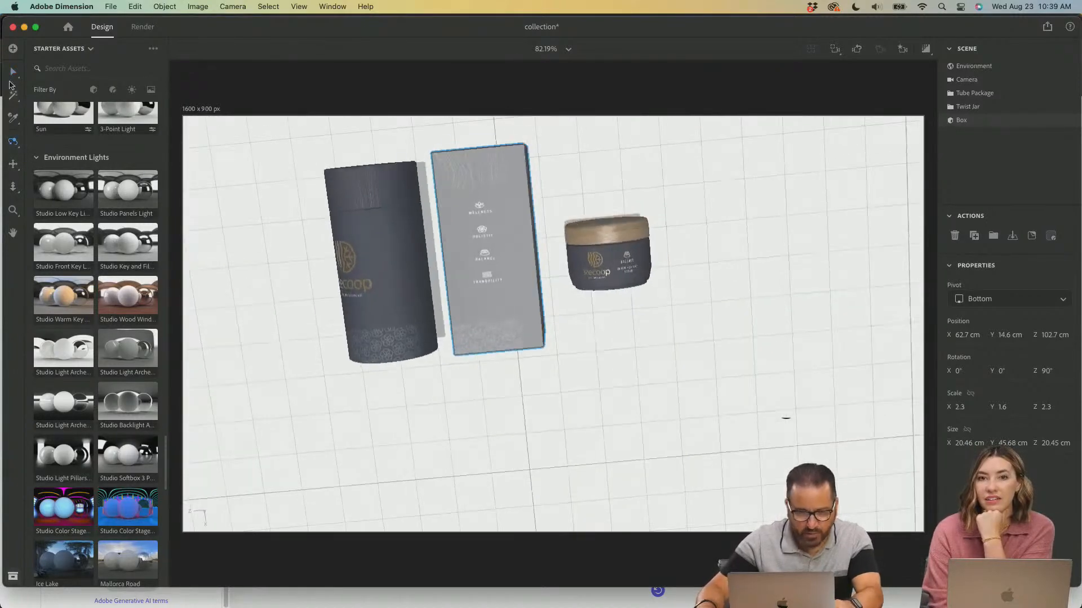
{"action": "left_click_drag", "start_coordinate": [312, 339], "coordinate": [375, 252]}
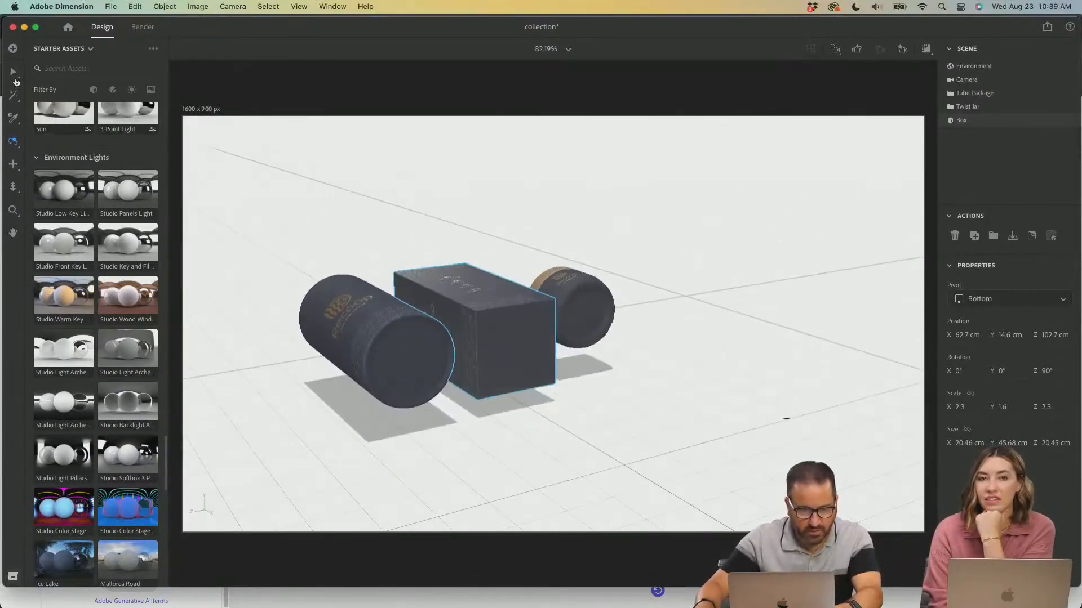
{"action": "left_click", "coordinate": [14, 73]}
{"action": "left_click_drag", "start_coordinate": [492, 326], "coordinate": [543, 319]}
View the products from above and enlarge the Recoop logo decal on the box to about 5.8% by 8.2% scale.
{"action": "left_click", "coordinate": [13, 142]}
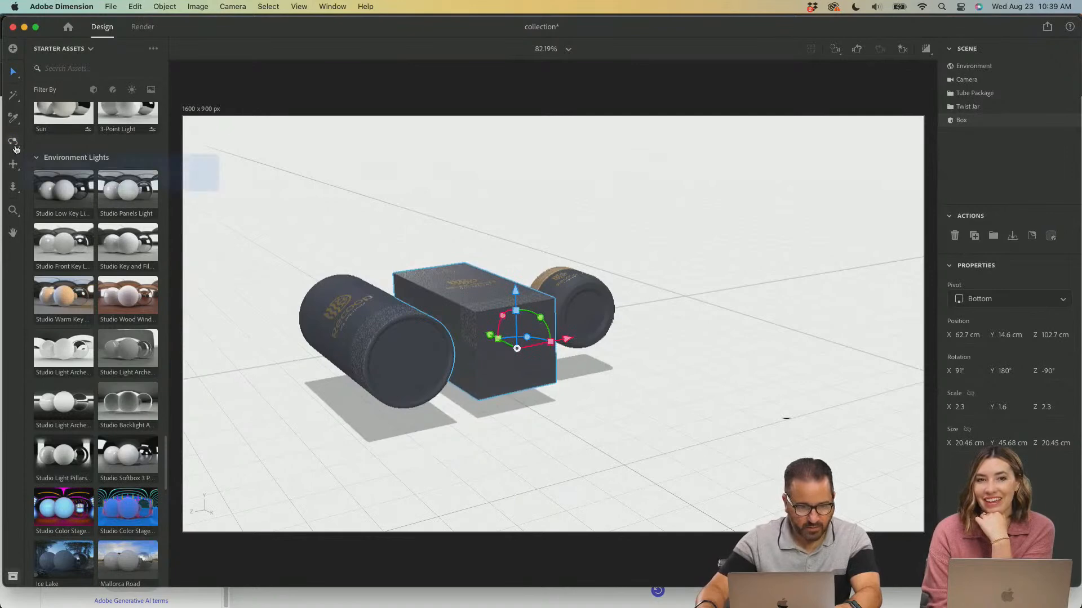
{"action": "left_click_drag", "start_coordinate": [535, 395], "coordinate": [463, 385]}
{"action": "left_click", "coordinate": [13, 71]}
{"action": "left_click", "coordinate": [487, 319]}
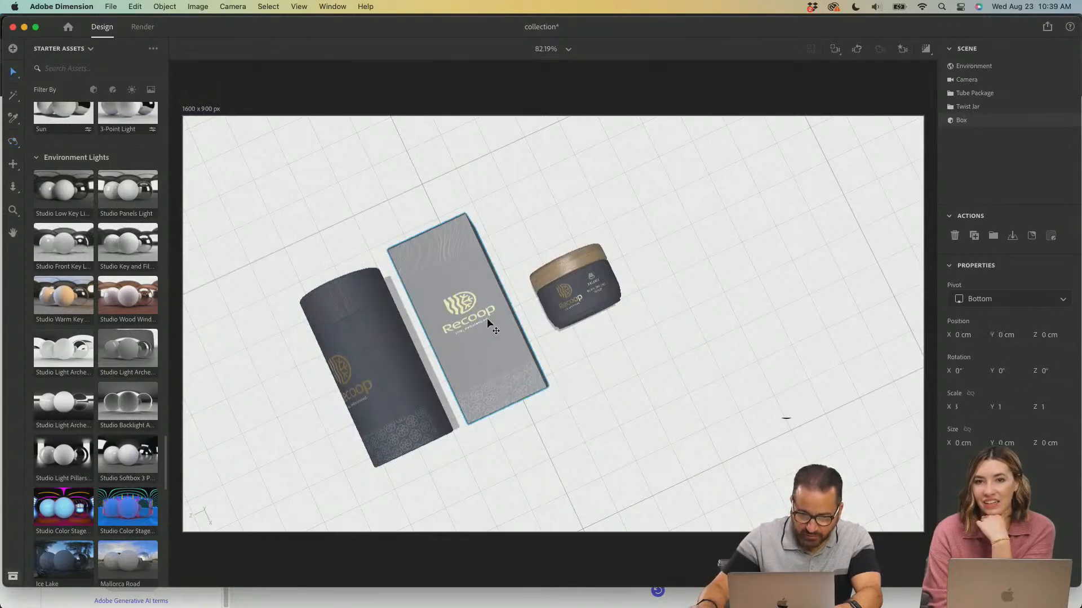
{"action": "double_click", "coordinate": [458, 307]}
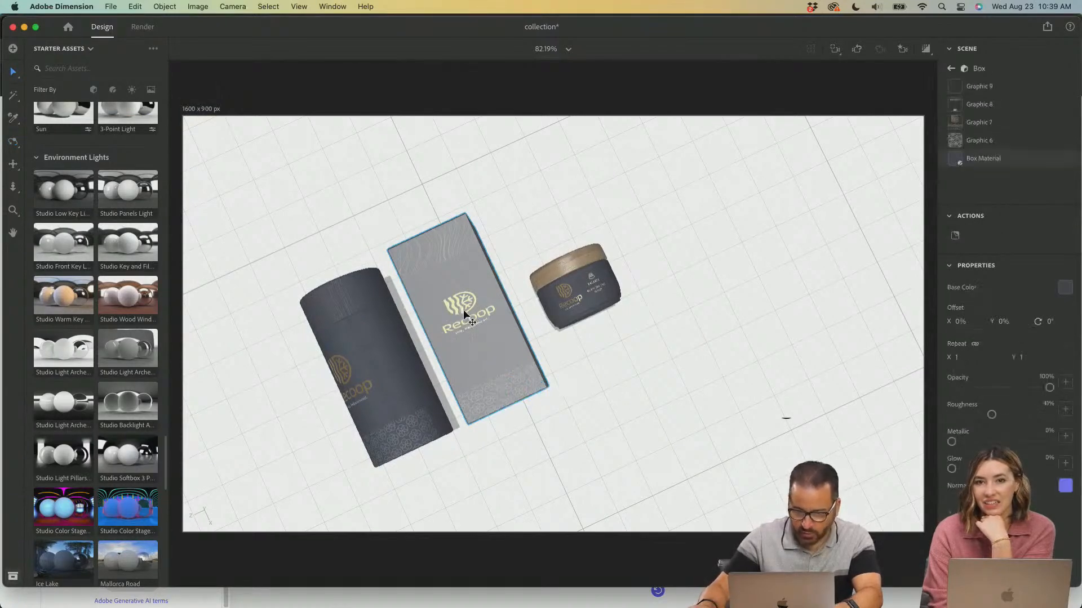
{"action": "scroll", "coordinate": [461, 312], "scroll_direction": "down", "scroll_amount": 5}
{"action": "scroll", "coordinate": [461, 314], "scroll_direction": "up", "scroll_amount": 10}
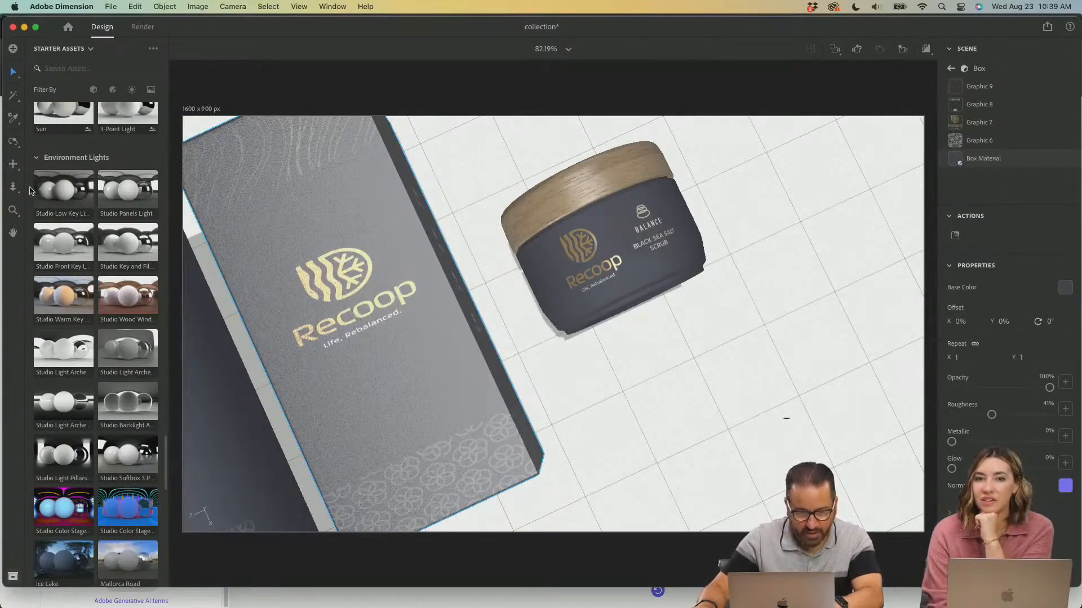
{"action": "left_click_drag", "start_coordinate": [309, 305], "coordinate": [450, 269]}
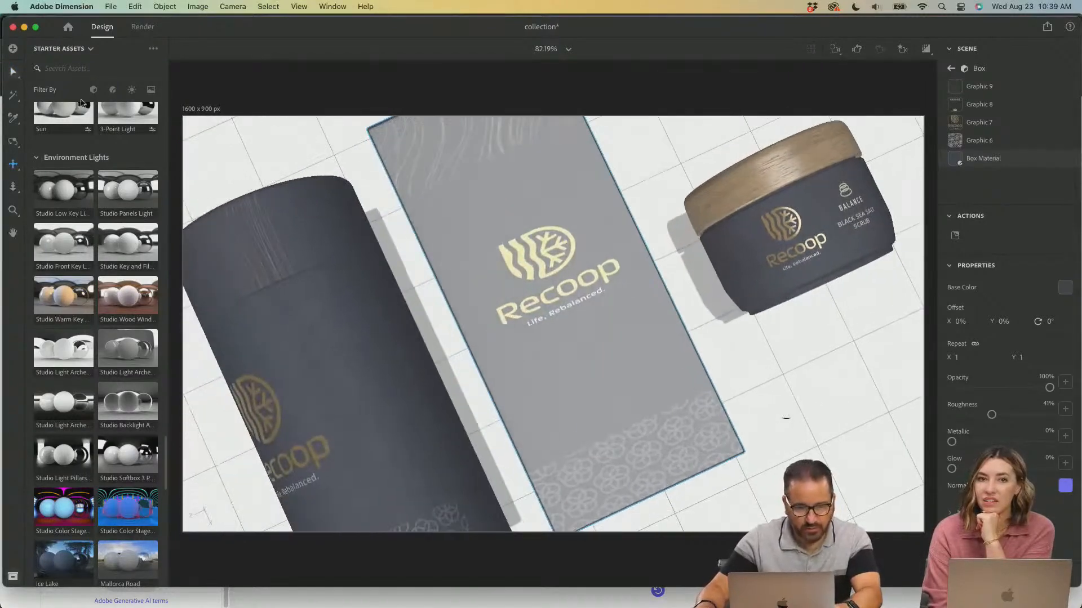
{"action": "left_click", "coordinate": [530, 269]}
{"action": "left_click", "coordinate": [529, 265]}
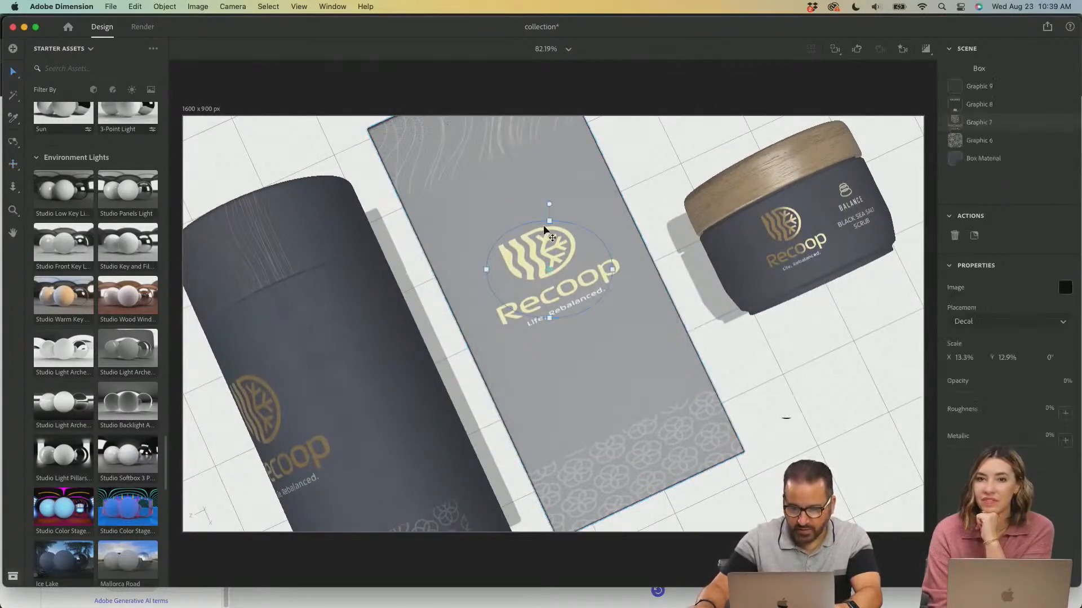
{"action": "left_click_drag", "start_coordinate": [549, 222], "coordinate": [545, 203]}
{"action": "left_click", "coordinate": [468, 381]}
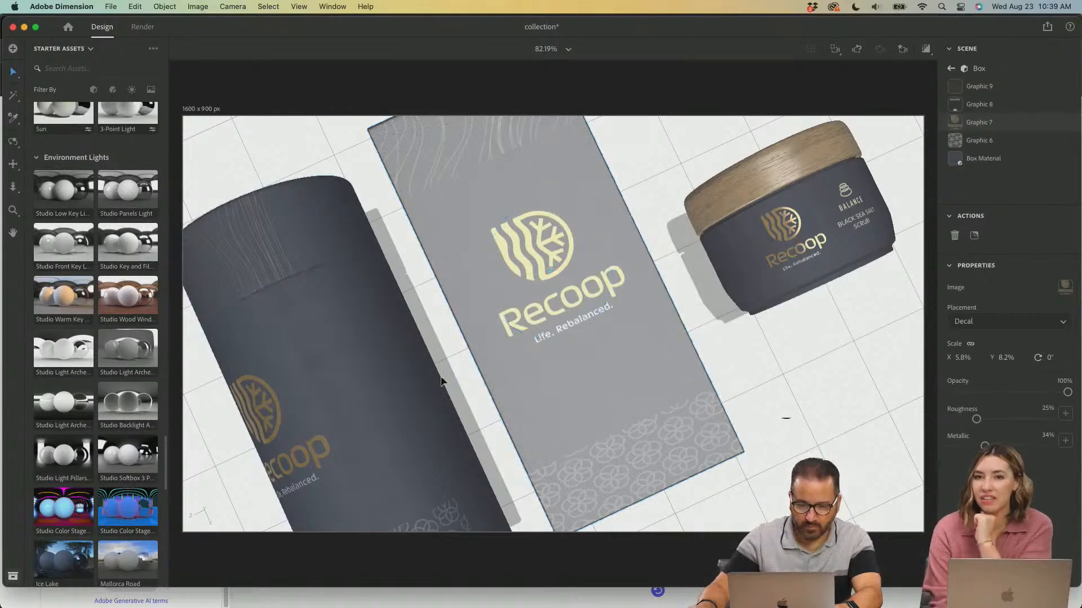
Rotate the tube package about its long axis to an X rotation of about 131° so its Recoop logo faces up.
{"action": "left_click", "coordinate": [339, 387]}
{"action": "scroll", "coordinate": [355, 400], "scroll_direction": "down", "scroll_amount": 5}
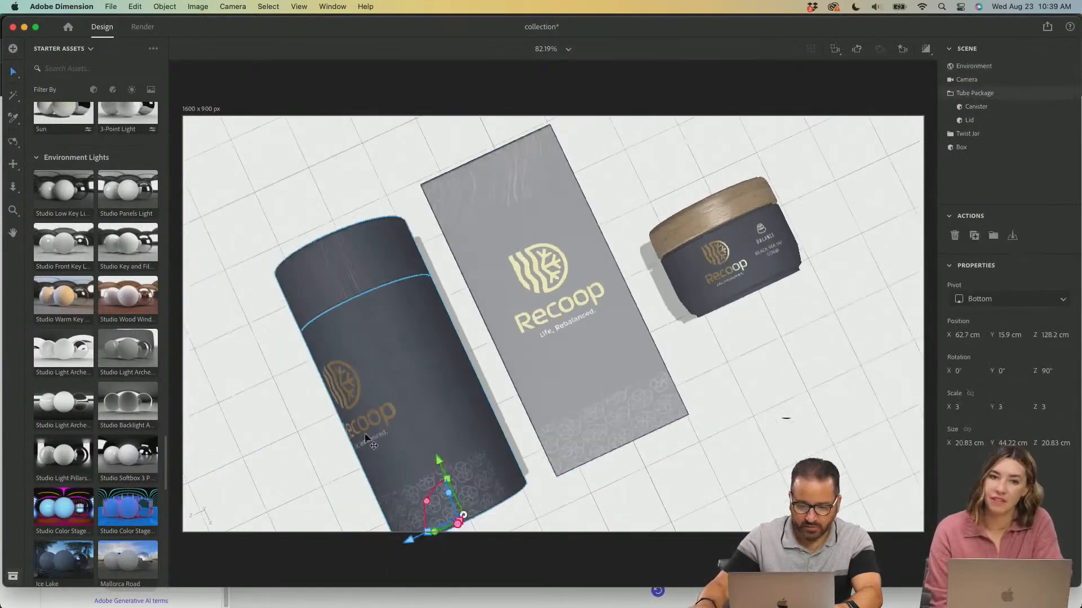
{"action": "left_click_drag", "start_coordinate": [439, 533], "coordinate": [474, 524]}
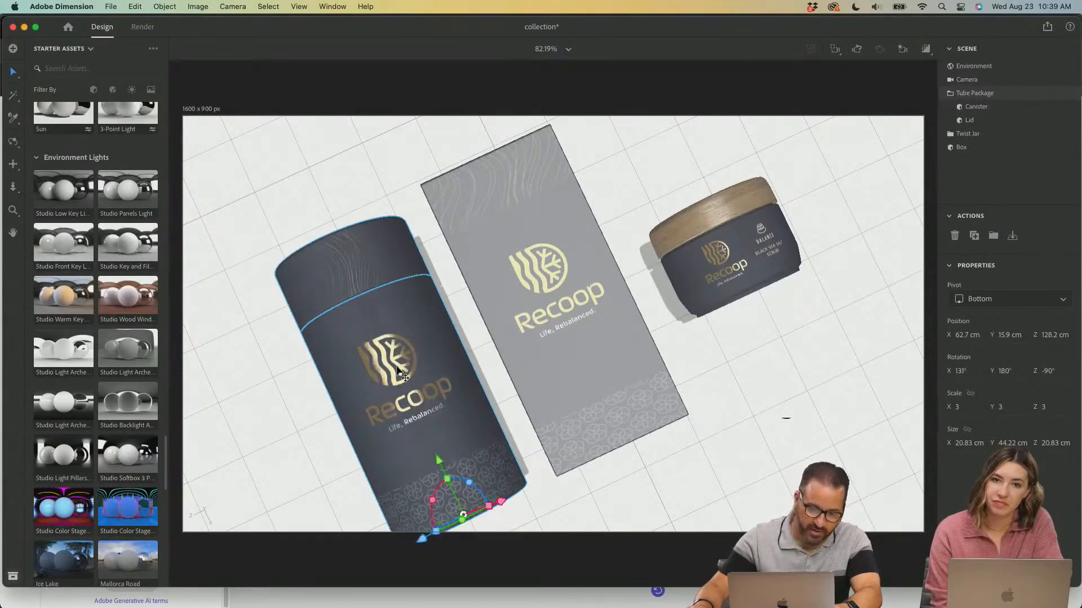
Tilt the box about its long axis to an X rotation of about 79° so that one long side shows.
{"action": "left_click", "coordinate": [13, 164]}
{"action": "scroll", "coordinate": [509, 347], "scroll_direction": "up", "scroll_amount": 2}
{"action": "scroll", "coordinate": [509, 348], "scroll_direction": "down", "scroll_amount": 2}
{"action": "scroll", "coordinate": [524, 343], "scroll_direction": "up", "scroll_amount": 3}
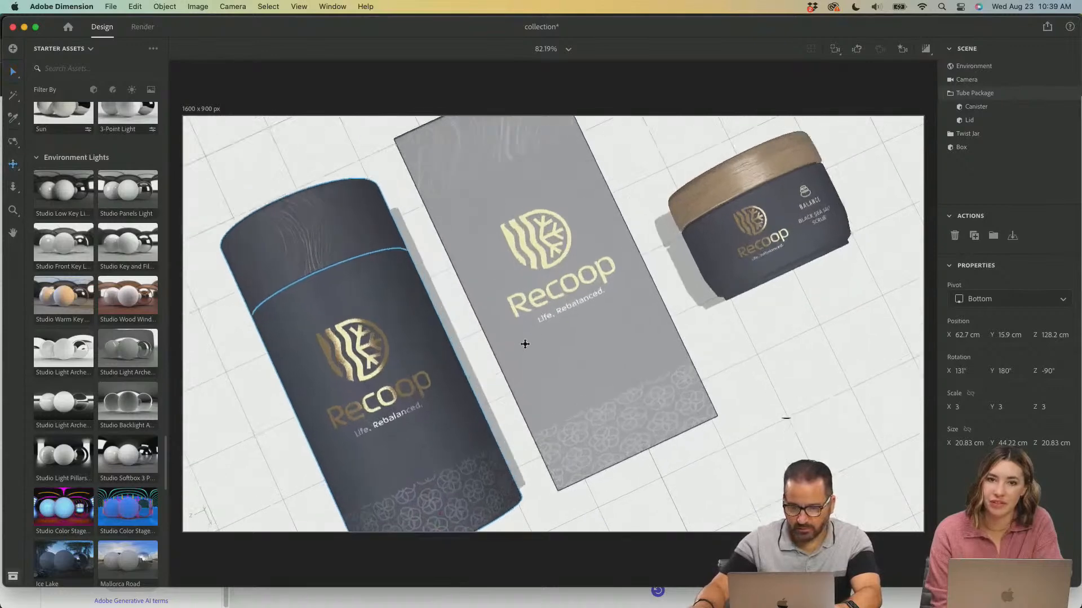
{"action": "scroll", "coordinate": [525, 344], "scroll_direction": "down", "scroll_amount": 5}
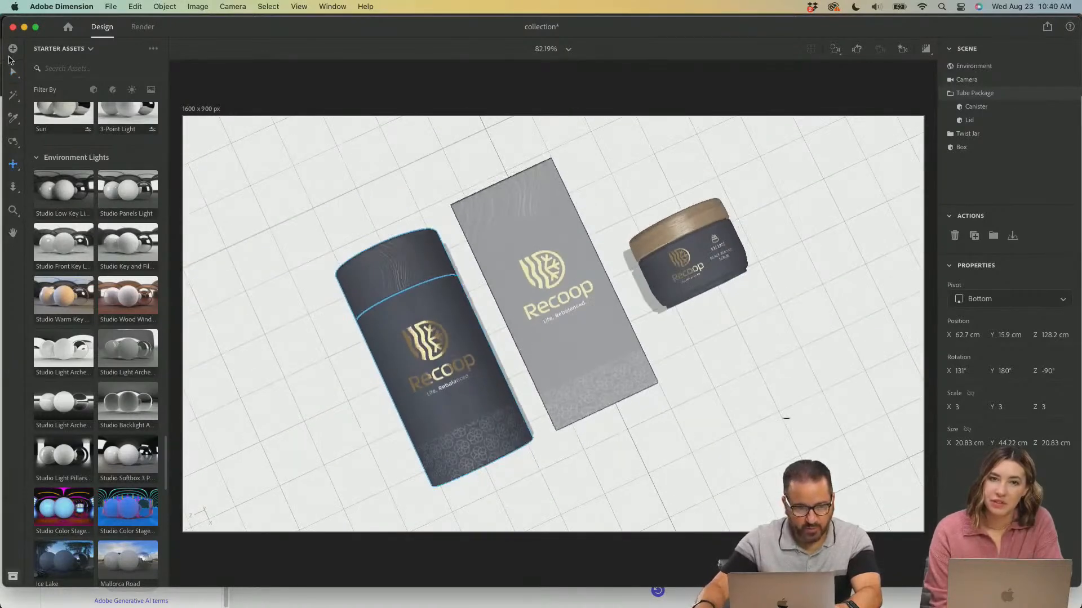
{"action": "left_click", "coordinate": [11, 72]}
{"action": "left_click", "coordinate": [574, 338]}
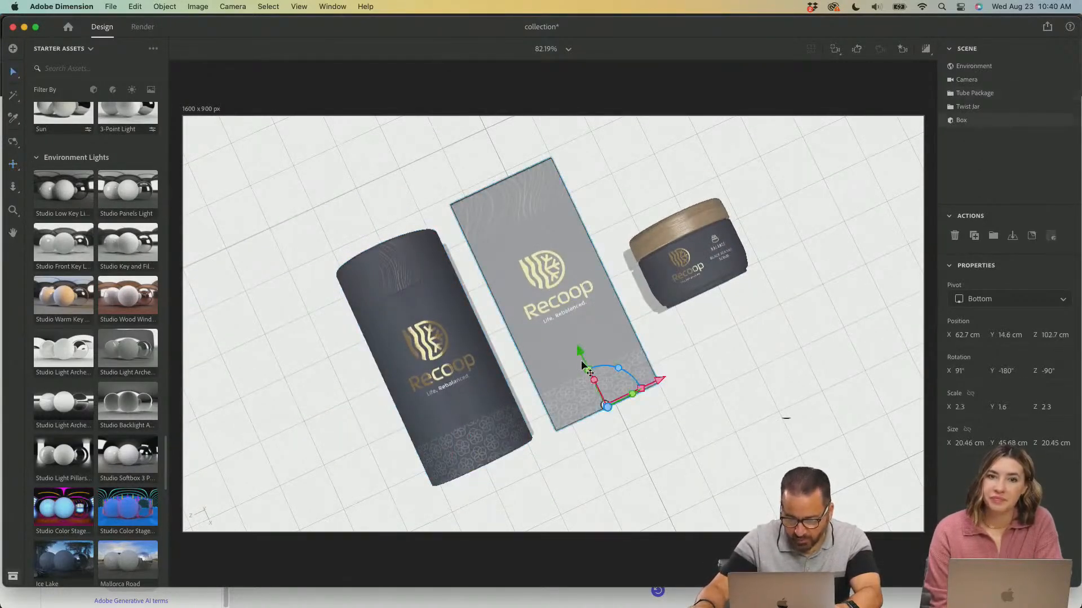
{"action": "scroll", "coordinate": [589, 369], "scroll_direction": "up", "scroll_amount": 2}
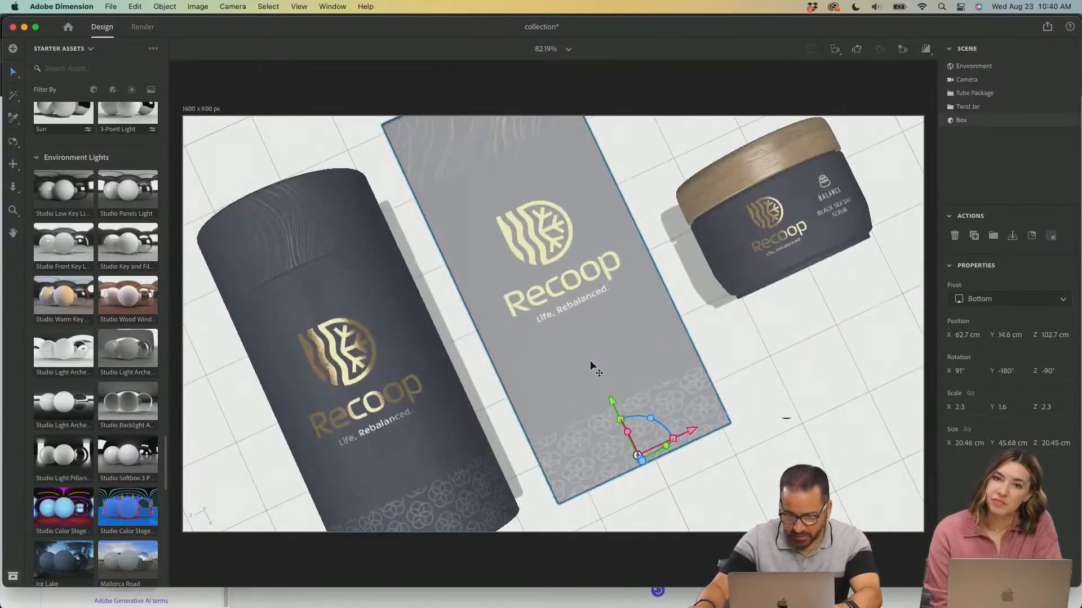
{"action": "left_click_drag", "start_coordinate": [662, 449], "coordinate": [671, 442]}
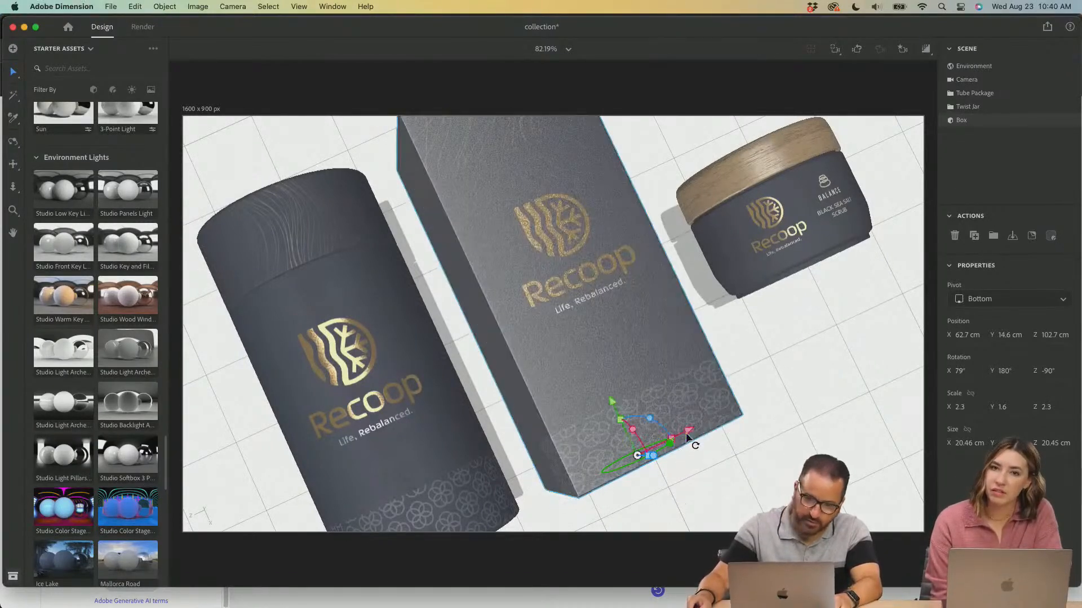
{"action": "left_click", "coordinate": [773, 360]}
Scale the twist jar up uniformly to about 3.1 with the Scale Tool.
{"action": "left_click", "coordinate": [779, 238]}
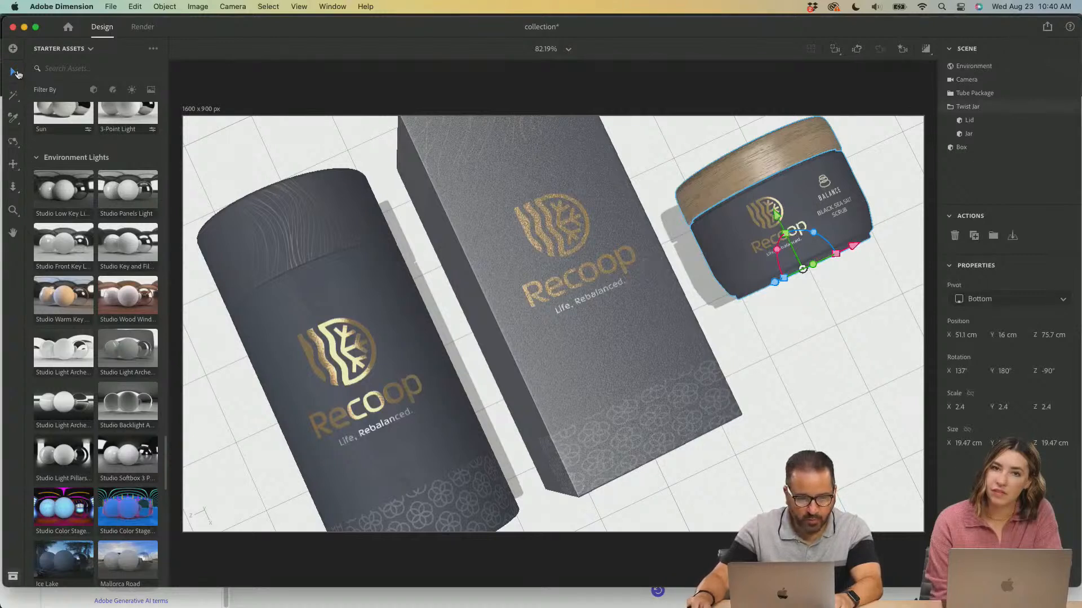
{"action": "left_click", "coordinate": [16, 73]}
{"action": "left_click", "coordinate": [119, 77]}
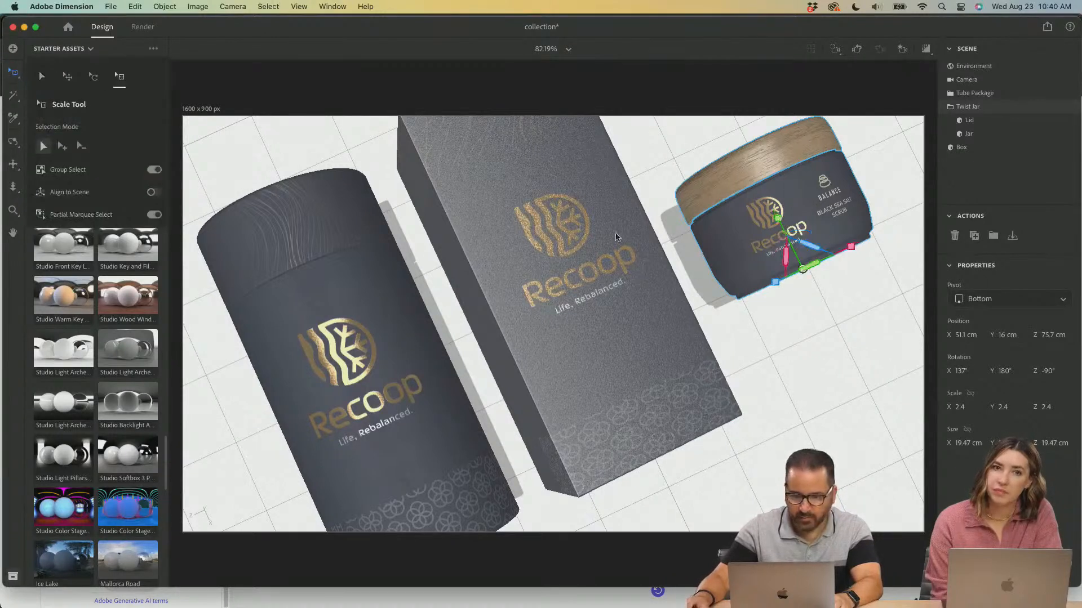
{"action": "left_click_drag", "start_coordinate": [831, 204], "coordinate": [857, 185]}
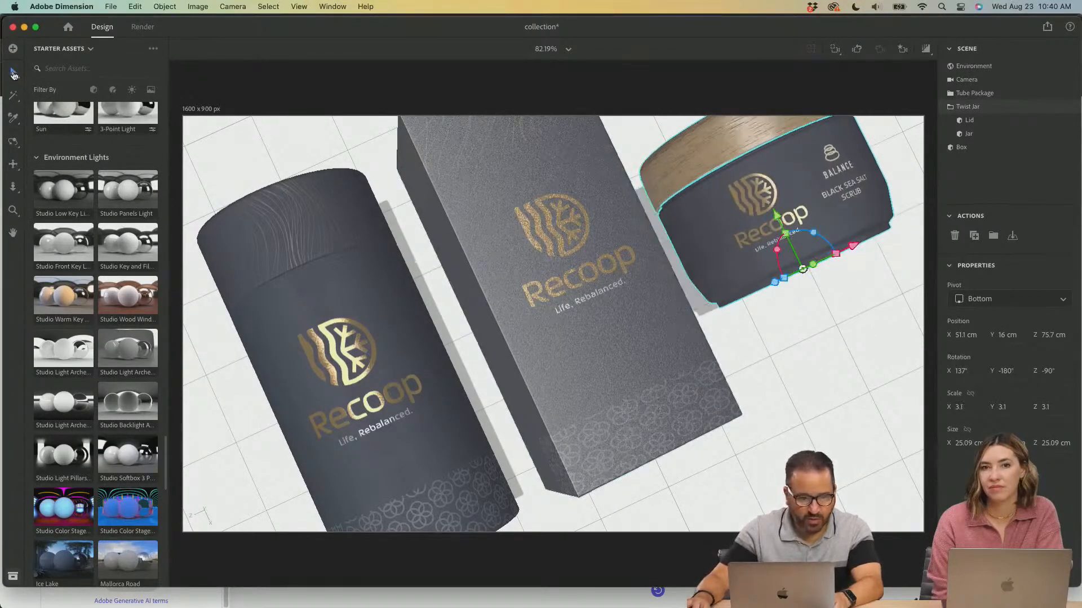
Move the twist jar away from the box to about Y 18.3 cm and Z 73.5 cm and frame all three products.
{"action": "left_click", "coordinate": [13, 72]}
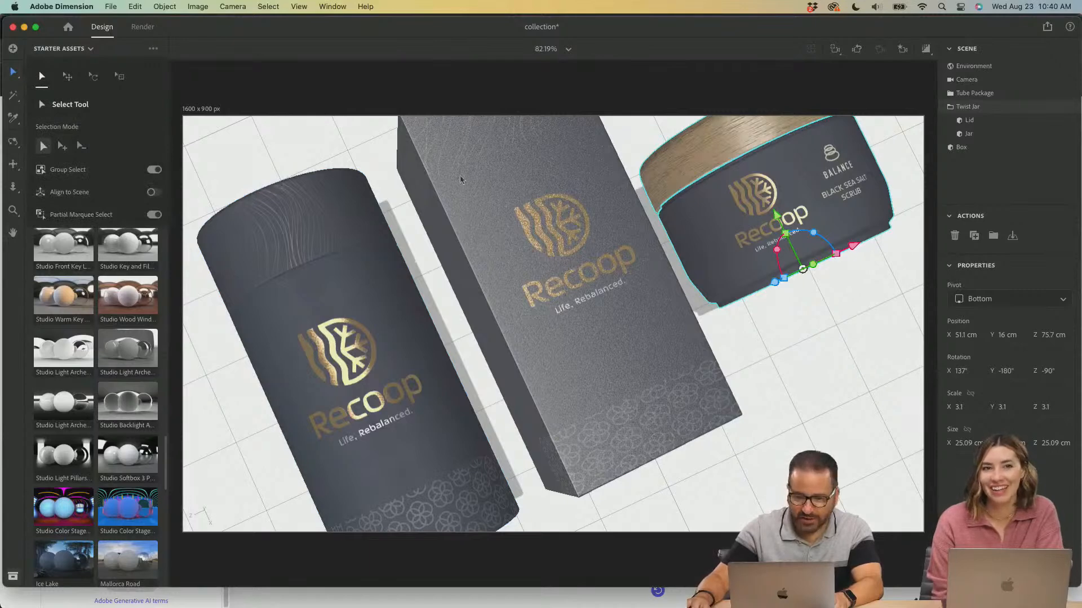
{"action": "left_click_drag", "start_coordinate": [854, 246], "coordinate": [880, 236]}
{"action": "scroll", "coordinate": [760, 299], "scroll_direction": "up", "scroll_amount": 5}
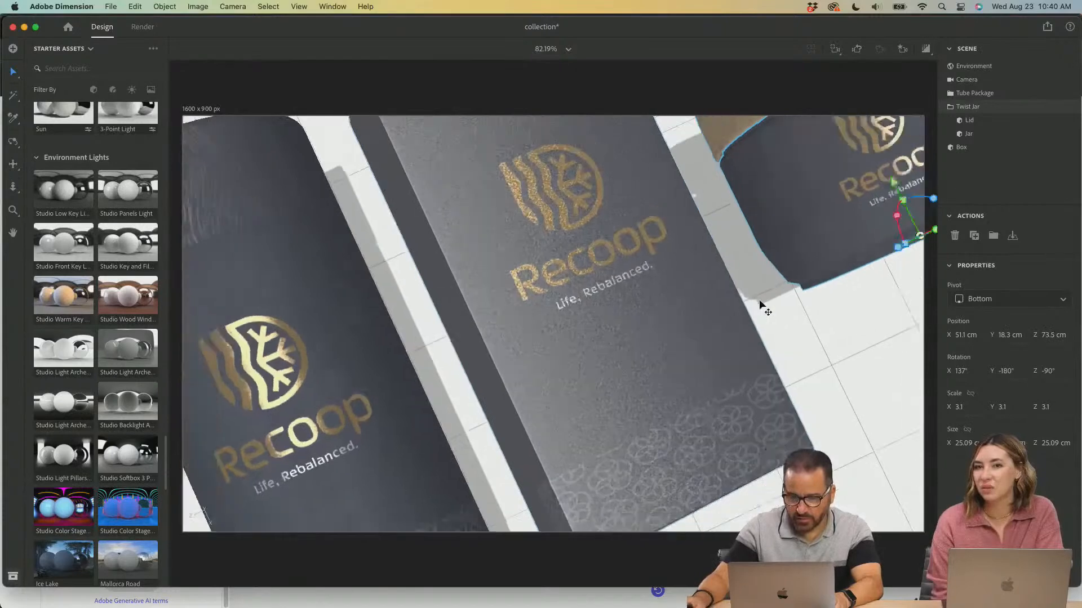
{"action": "scroll", "coordinate": [759, 299], "scroll_direction": "down", "scroll_amount": 5}
{"action": "left_click", "coordinate": [759, 370]}
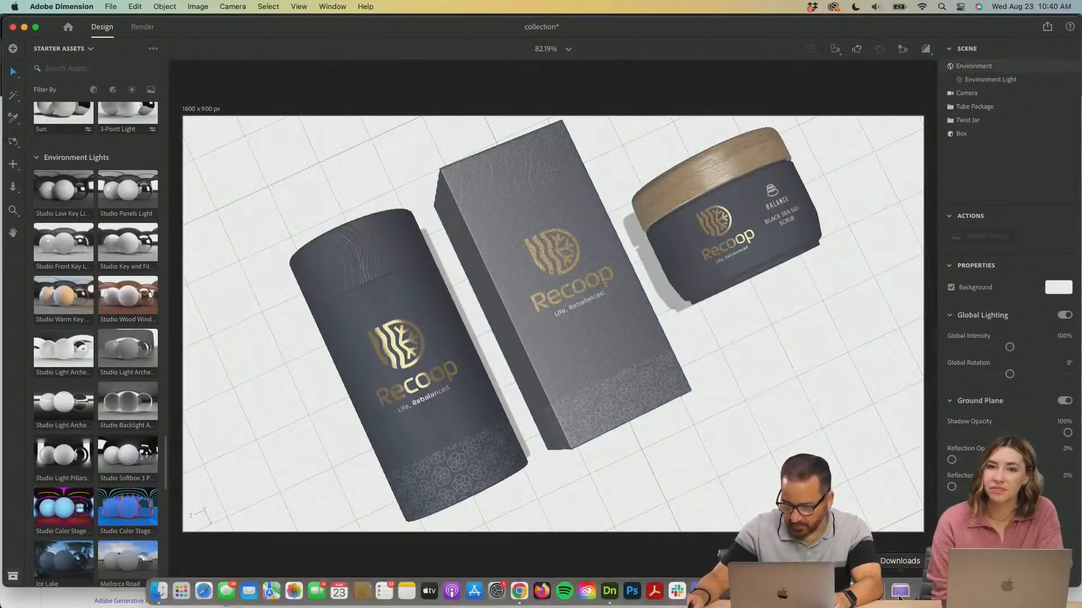
Place the downloaded gold-veined rock image behind the three products as the scene background.
{"action": "left_click", "coordinate": [900, 593]}
{"action": "left_click_drag", "start_coordinate": [911, 409], "coordinate": [716, 422]}
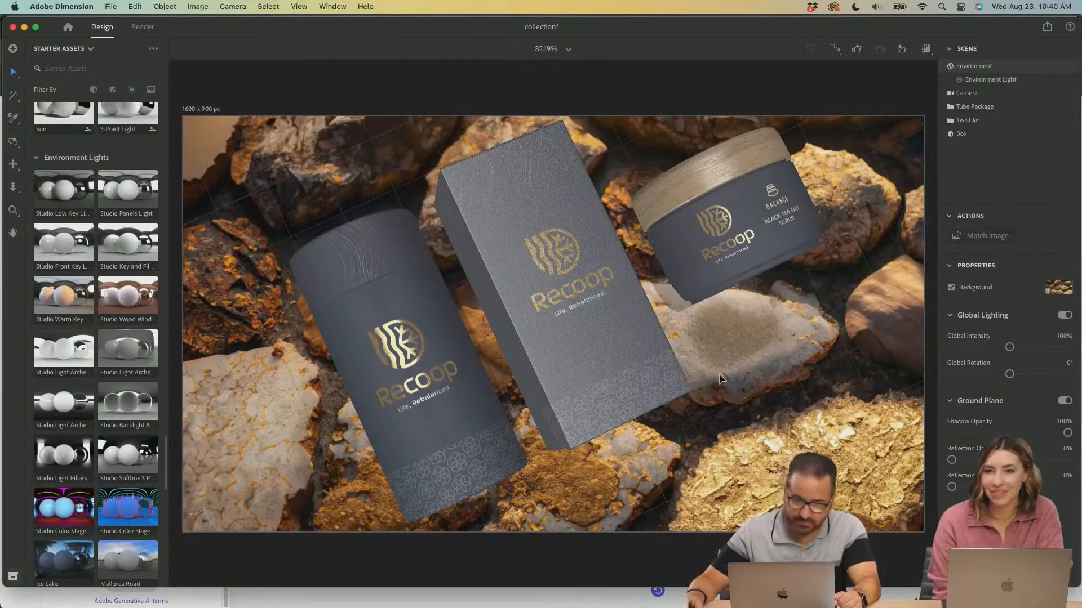
{"action": "left_click", "coordinate": [990, 236]}
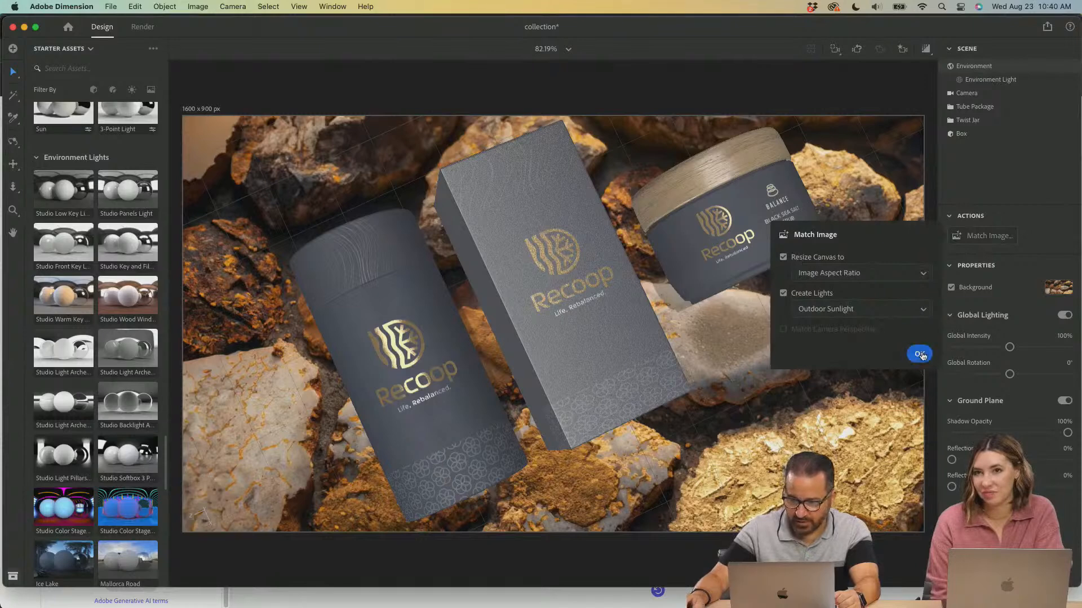
{"action": "left_click", "coordinate": [1011, 179]}
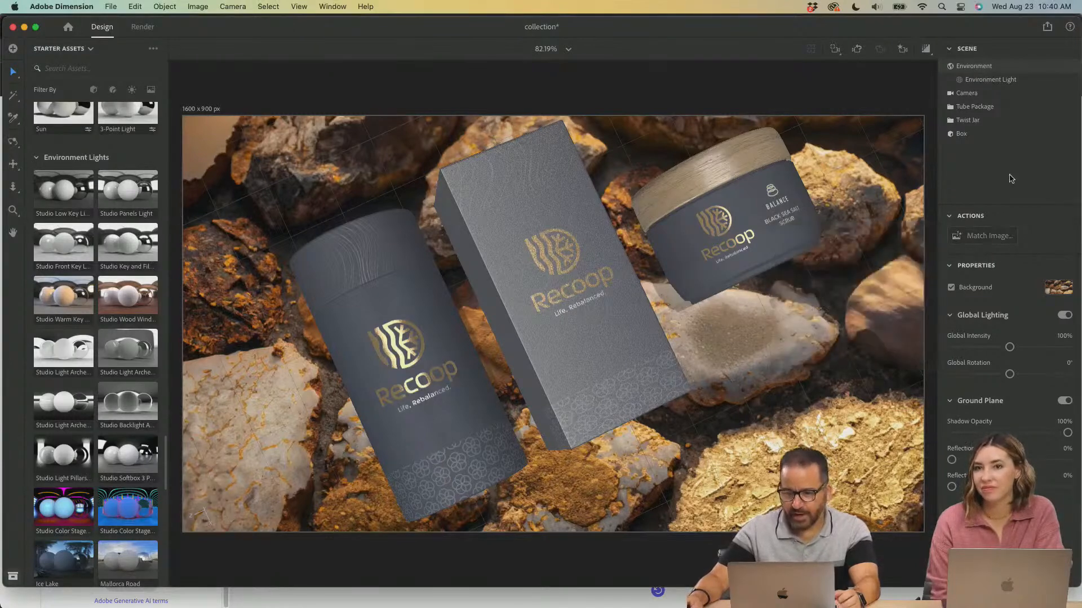
Save the current camera view as a bookmark named Top View 1.
{"action": "left_click", "coordinate": [902, 49]}
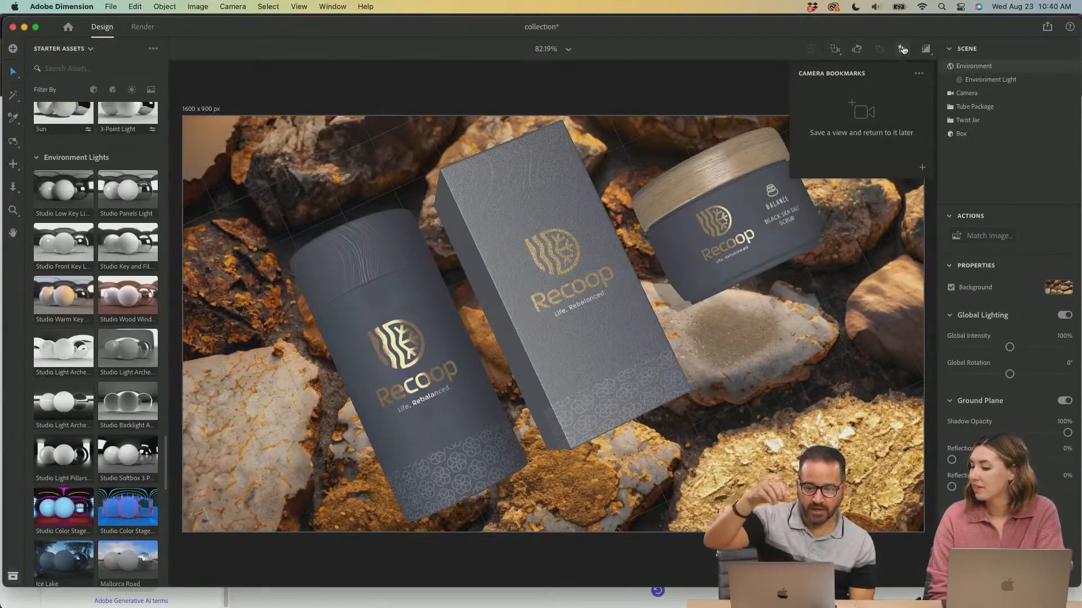
{"action": "left_click", "coordinate": [923, 169]}
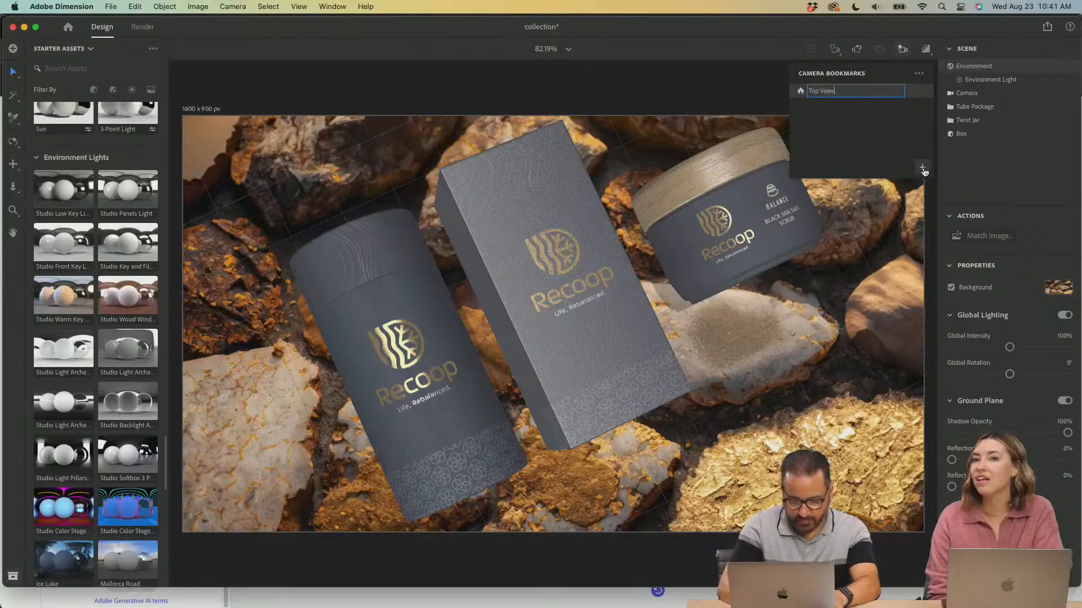
{"action": "key", "text": "Return"}
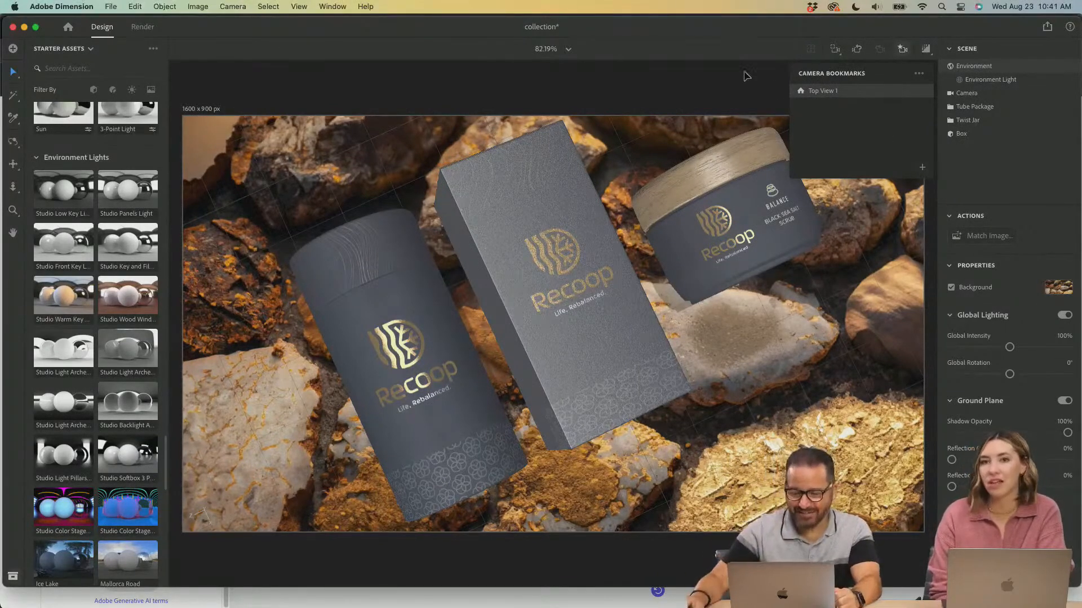
{"action": "left_click", "coordinate": [1053, 191]}
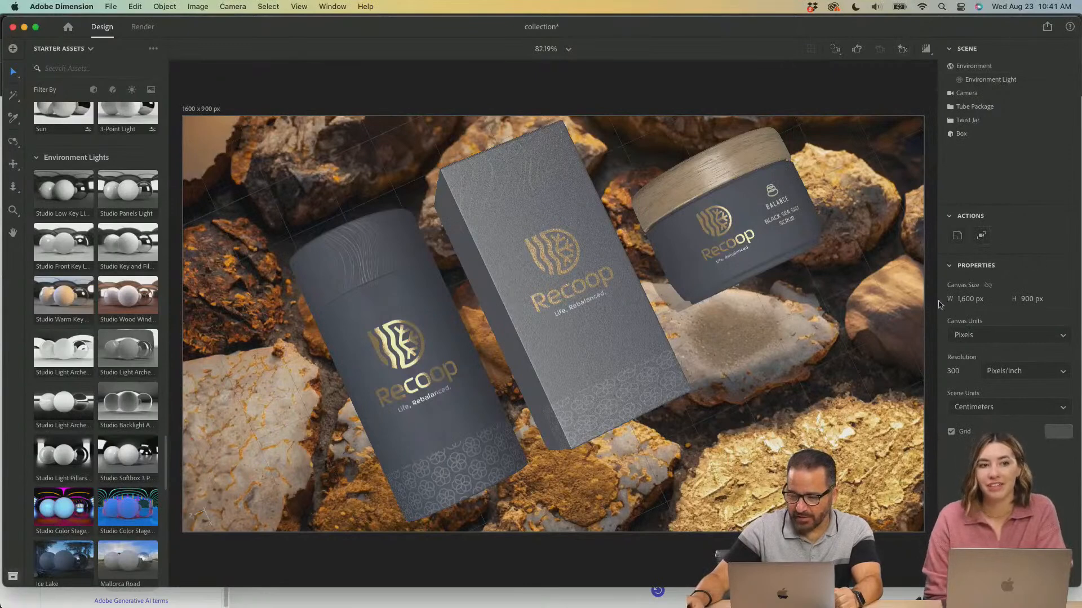
Try matching the scene to the background image, using Image Aspect Ratio for the canvas and Outdoor Sunlight for the lights.
{"action": "left_click", "coordinate": [903, 351]}
{"action": "left_click", "coordinate": [995, 237]}
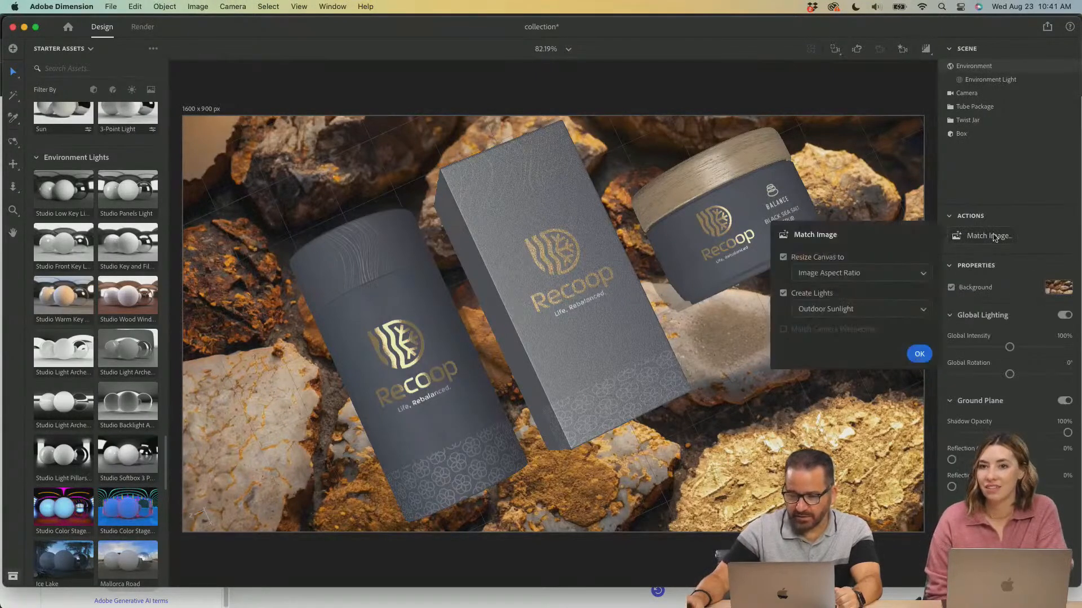
{"action": "left_click", "coordinate": [920, 355]}
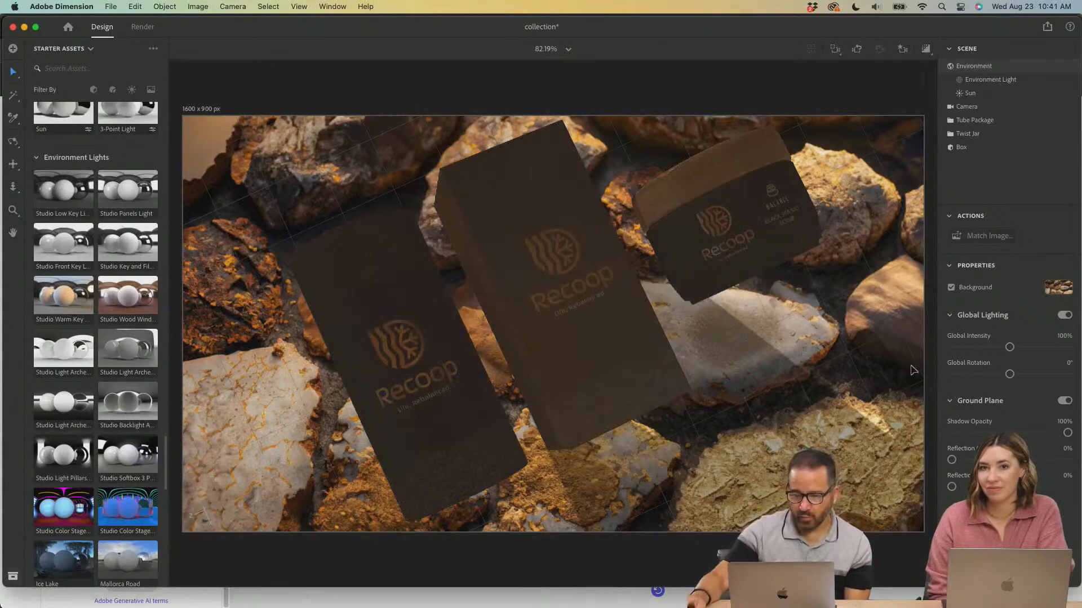
{"action": "left_click_drag", "start_coordinate": [1018, 348], "coordinate": [1004, 374]}
Undo the image match together with the sunlight it created.
{"action": "key", "text": "super+z"}
{"action": "key", "text": "super+z"}
{"action": "key", "text": "super+z"}
{"action": "key", "text": "super+z"}
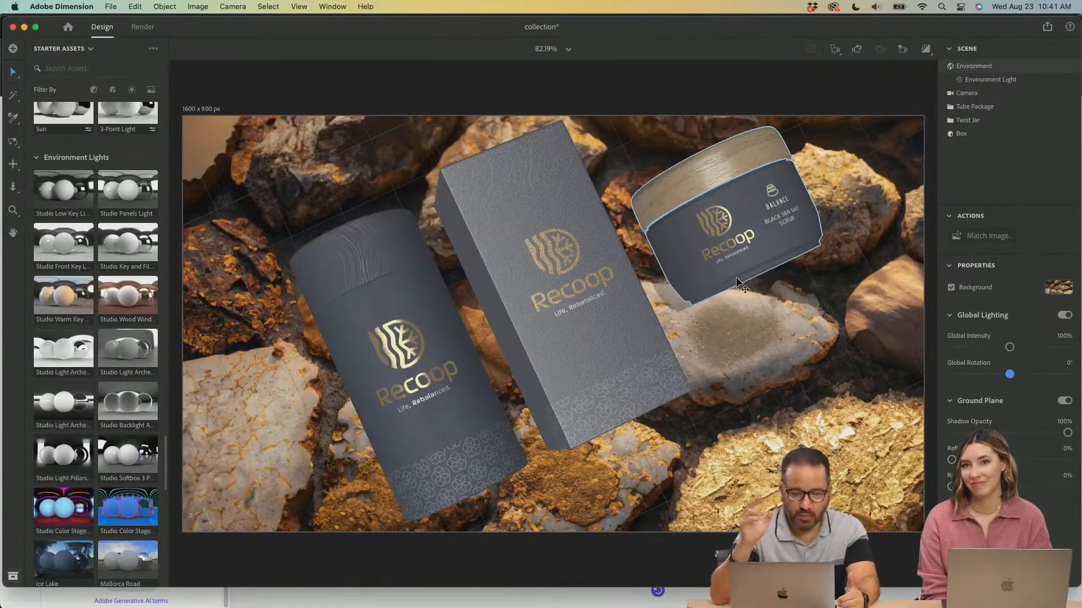
Set global lighting to 71% intensity and 33° rotation, and apply the Topanga Forest environment light at 99% intensity and 14° rotation.
{"action": "left_click_drag", "start_coordinate": [1010, 375], "coordinate": [995, 349]}
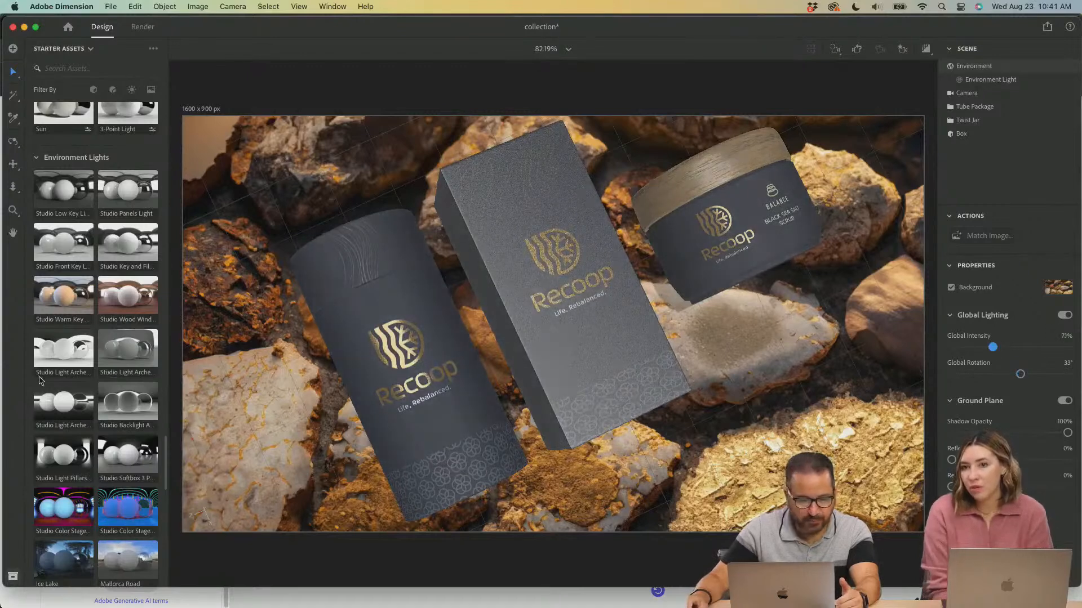
{"action": "left_click", "coordinate": [56, 304]}
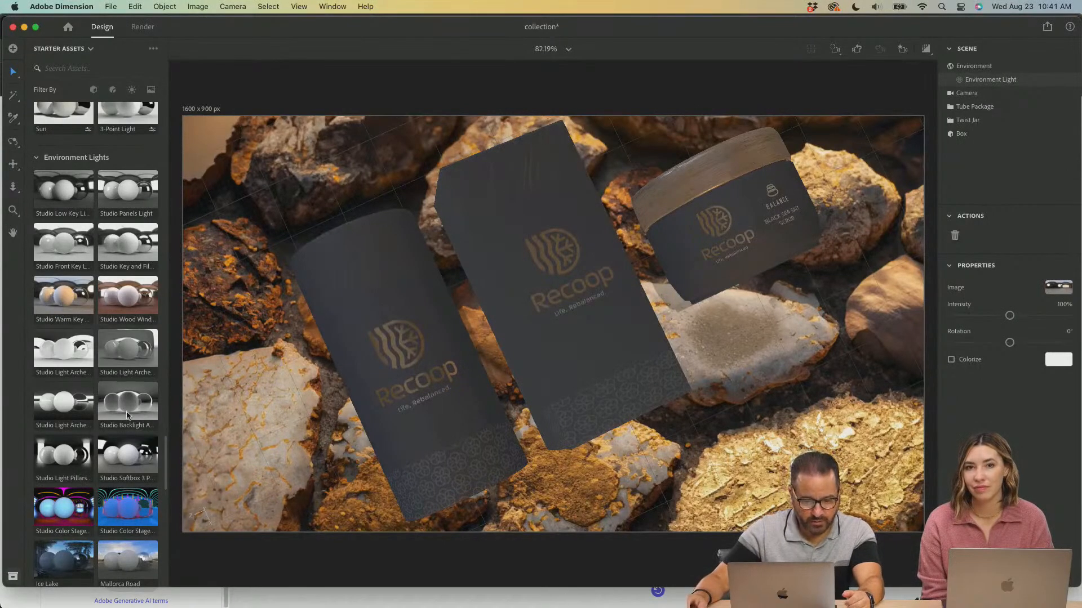
{"action": "scroll", "coordinate": [128, 416], "scroll_direction": "down", "scroll_amount": 4}
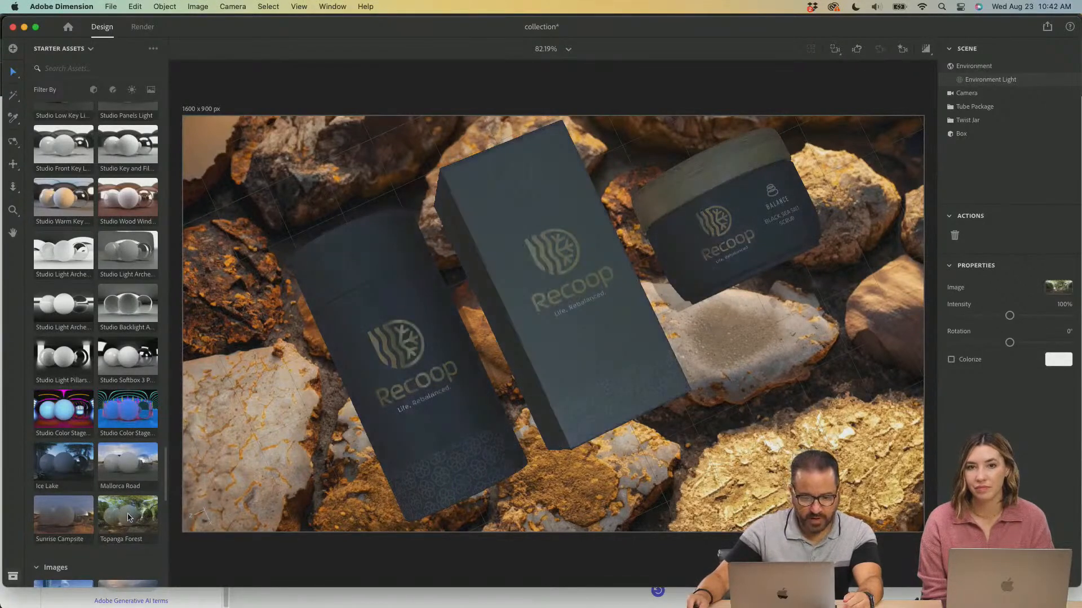
{"action": "scroll", "coordinate": [356, 412], "scroll_direction": "down", "scroll_amount": 3}
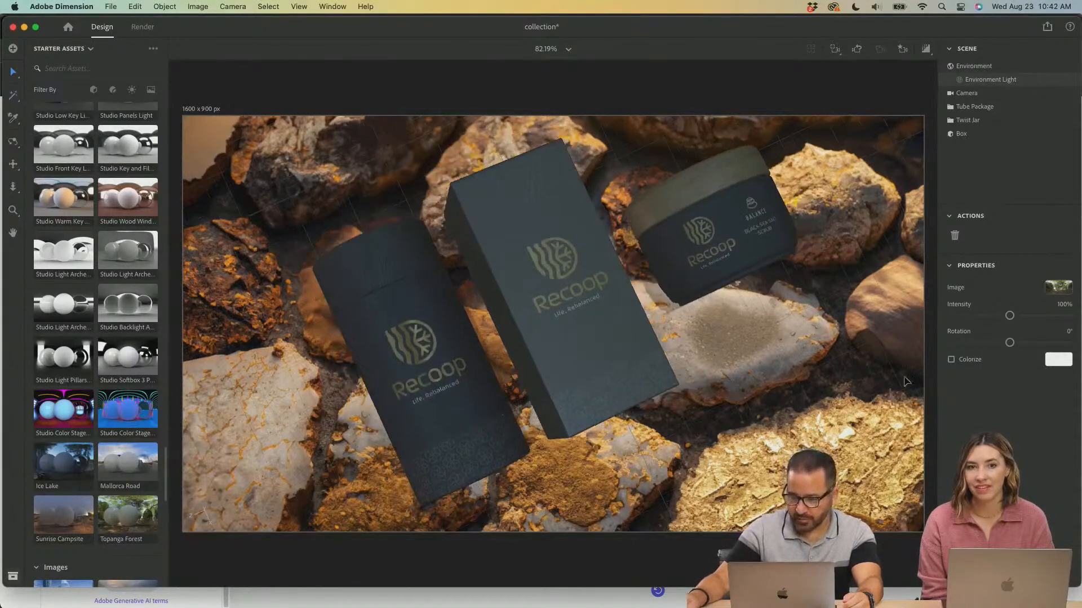
{"action": "left_click_drag", "start_coordinate": [1021, 320], "coordinate": [1014, 342]}
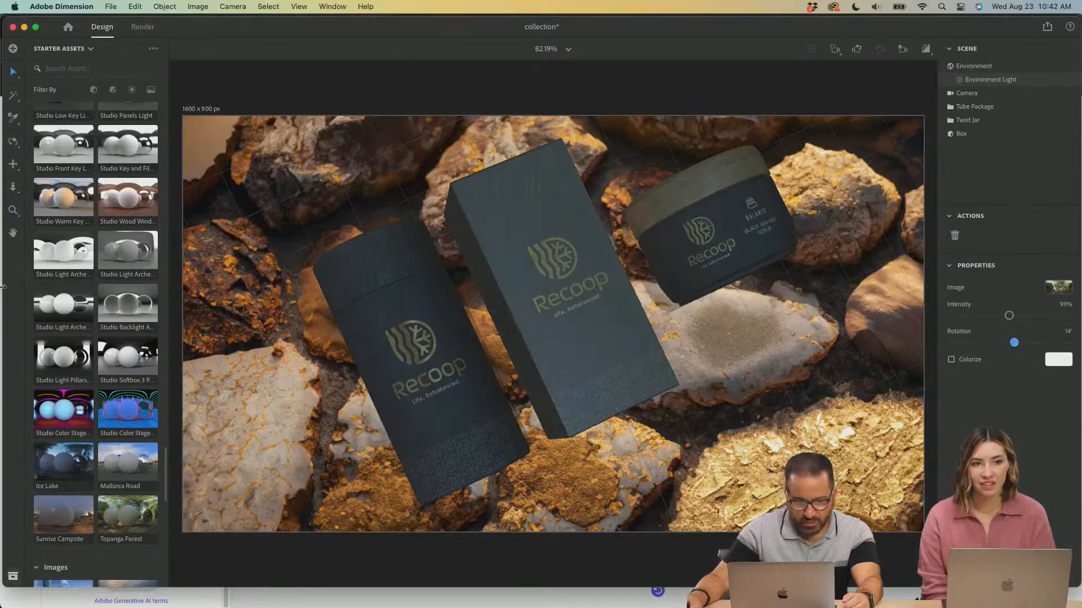
Add a Circle Light directional light and set its height to 90° and its intensity to 20%.
{"action": "scroll", "coordinate": [69, 259], "scroll_direction": "up", "scroll_amount": 4}
{"action": "scroll", "coordinate": [69, 256], "scroll_direction": "up", "scroll_amount": 3}
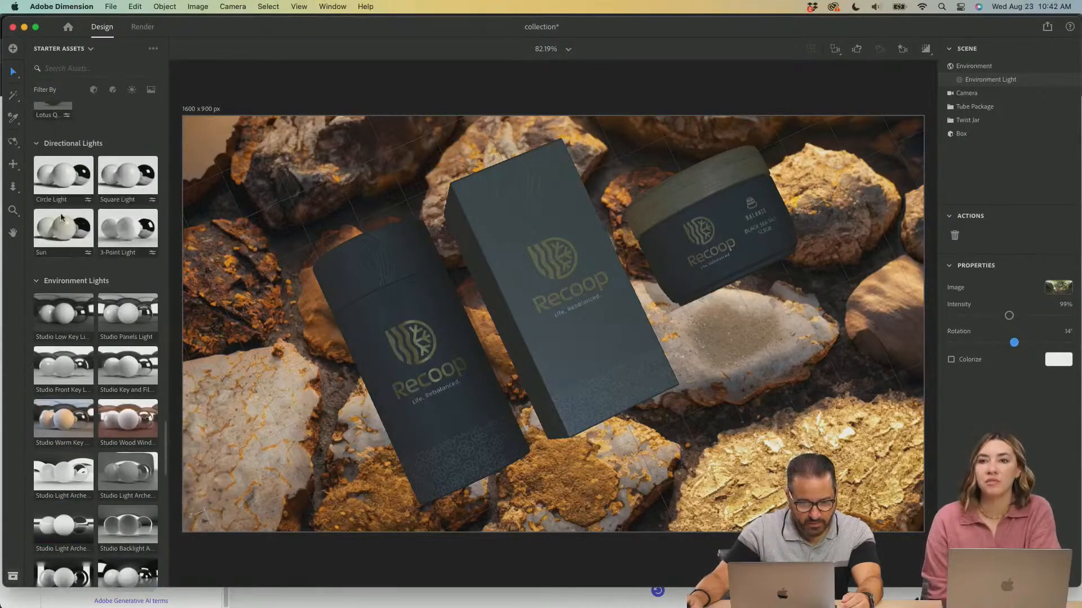
{"action": "left_click", "coordinate": [64, 180]}
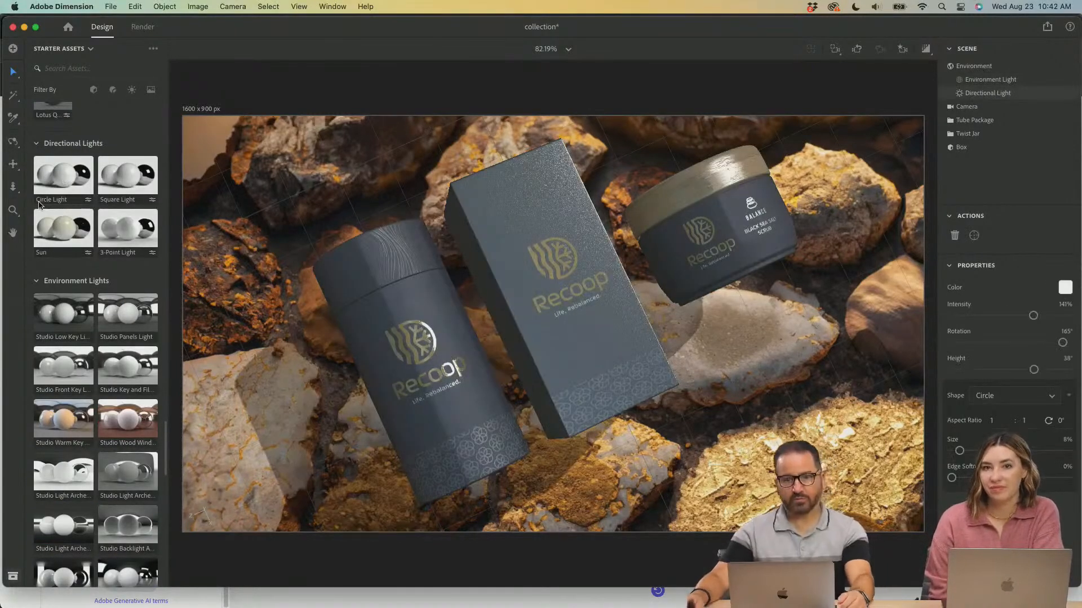
{"action": "left_click_drag", "start_coordinate": [1034, 316], "coordinate": [984, 317]}
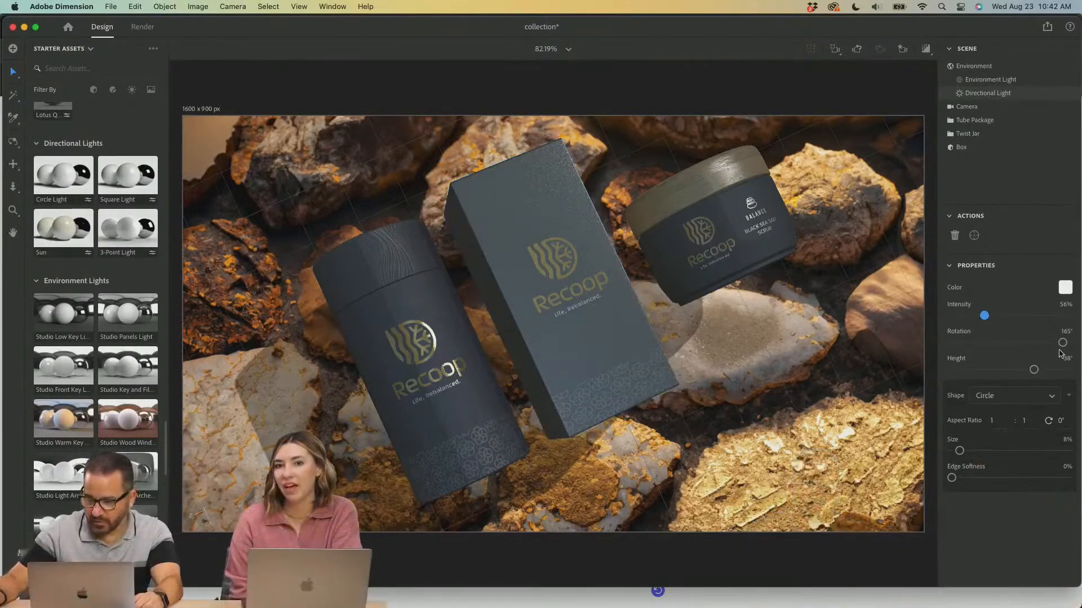
{"action": "left_click_drag", "start_coordinate": [1034, 369], "coordinate": [1071, 367]}
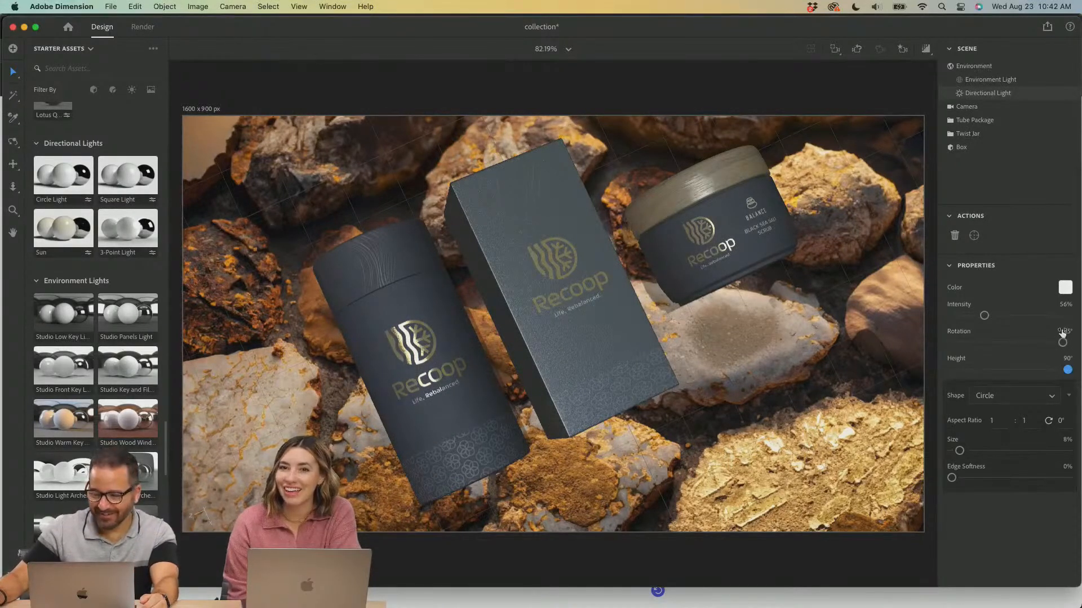
{"action": "left_click_drag", "start_coordinate": [974, 317], "coordinate": [964, 318]}
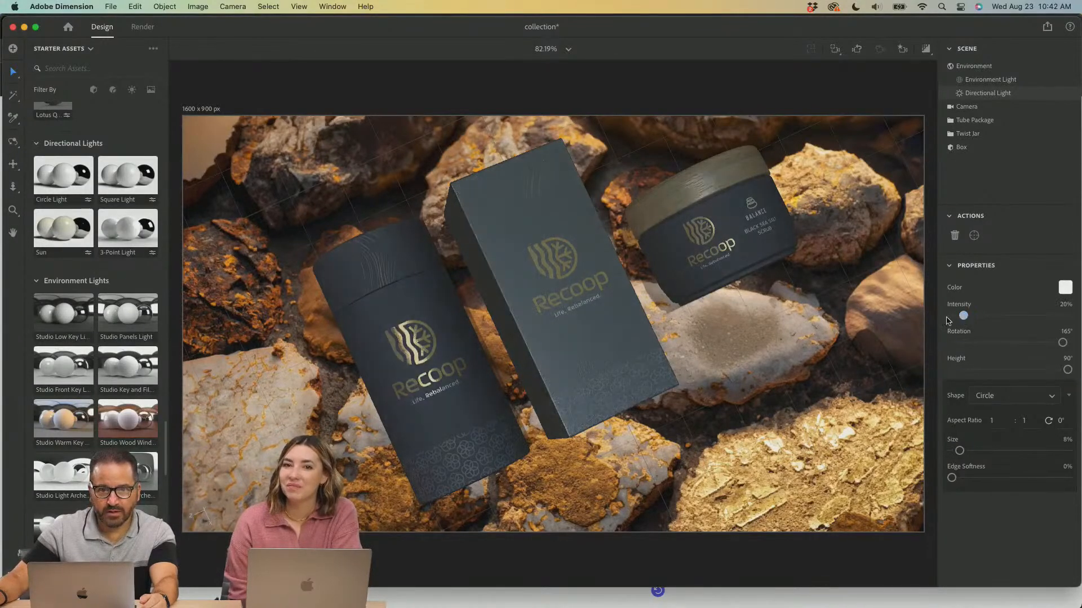
Lower the metallic value of the Recoop logo graphic on the tube's canister to 12%.
{"action": "double_click", "coordinate": [424, 355]}
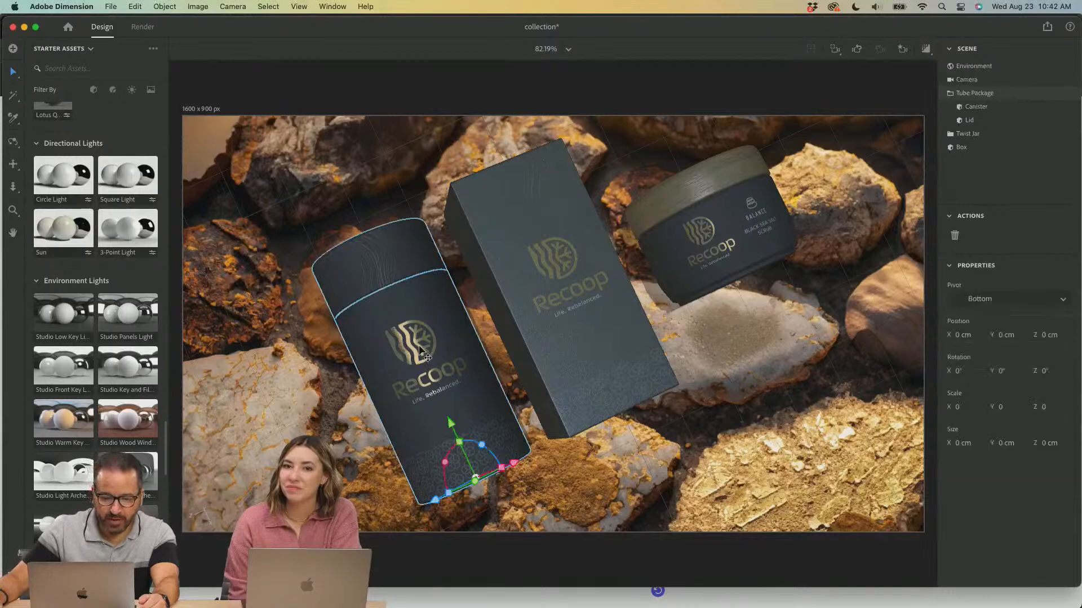
{"action": "left_click_drag", "start_coordinate": [999, 450], "coordinate": [983, 447]}
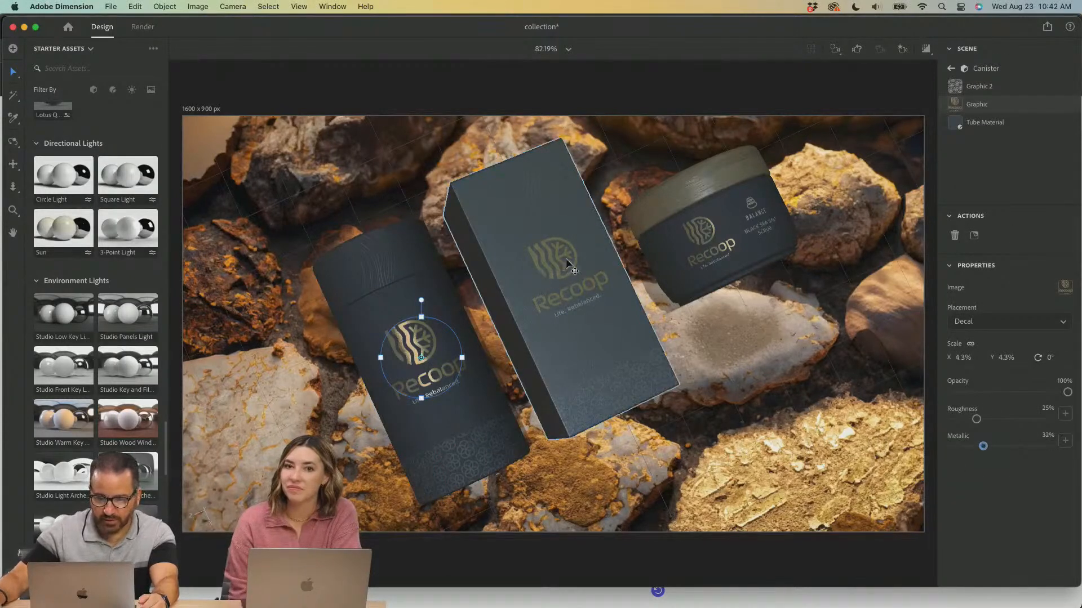
{"action": "left_click", "coordinate": [545, 278]}
{"action": "left_click", "coordinate": [411, 354]}
{"action": "double_click", "coordinate": [411, 355]}
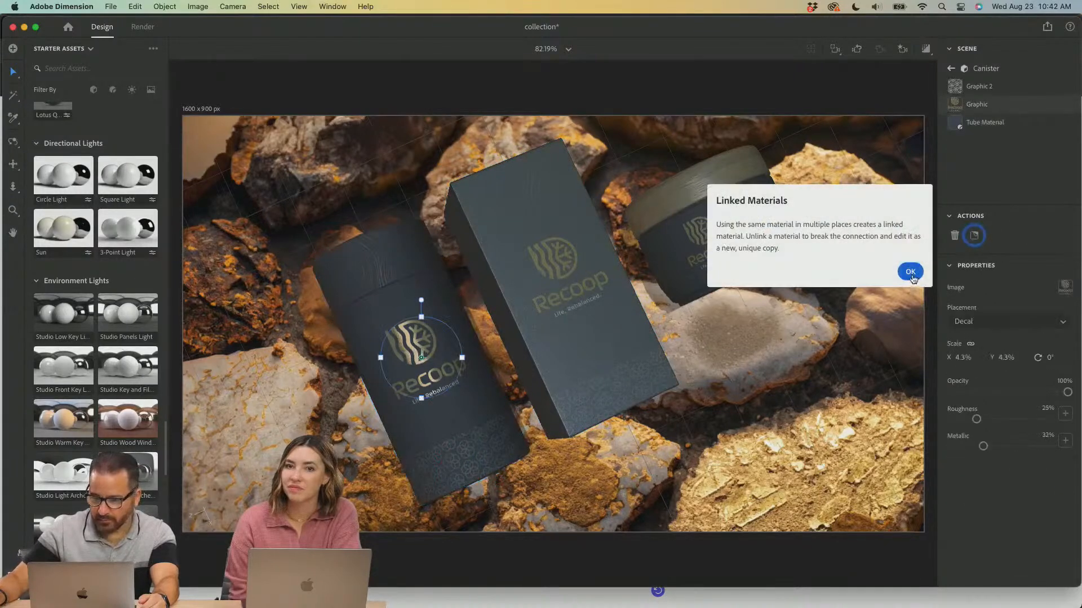
{"action": "left_click", "coordinate": [910, 272]}
{"action": "left_click", "coordinate": [964, 447]}
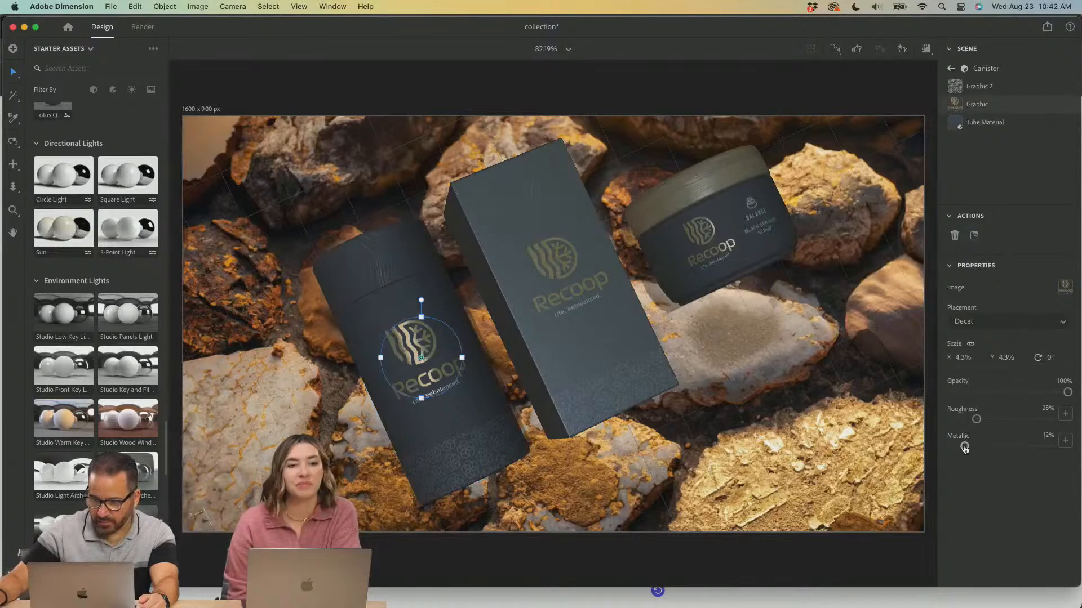
{"action": "left_click", "coordinate": [791, 432]}
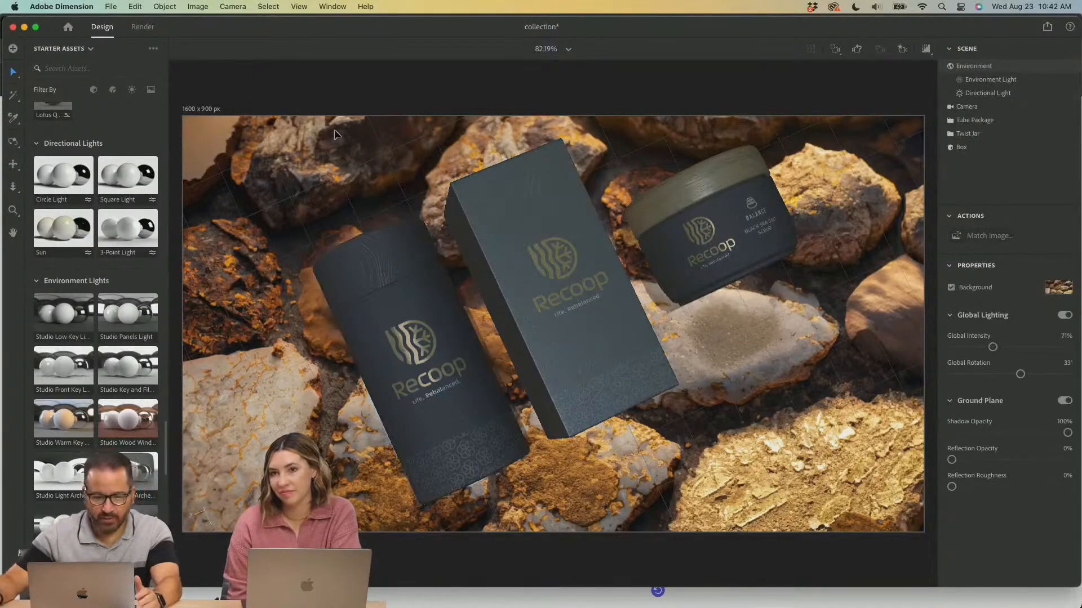
{"action": "left_click", "coordinate": [327, 91]}
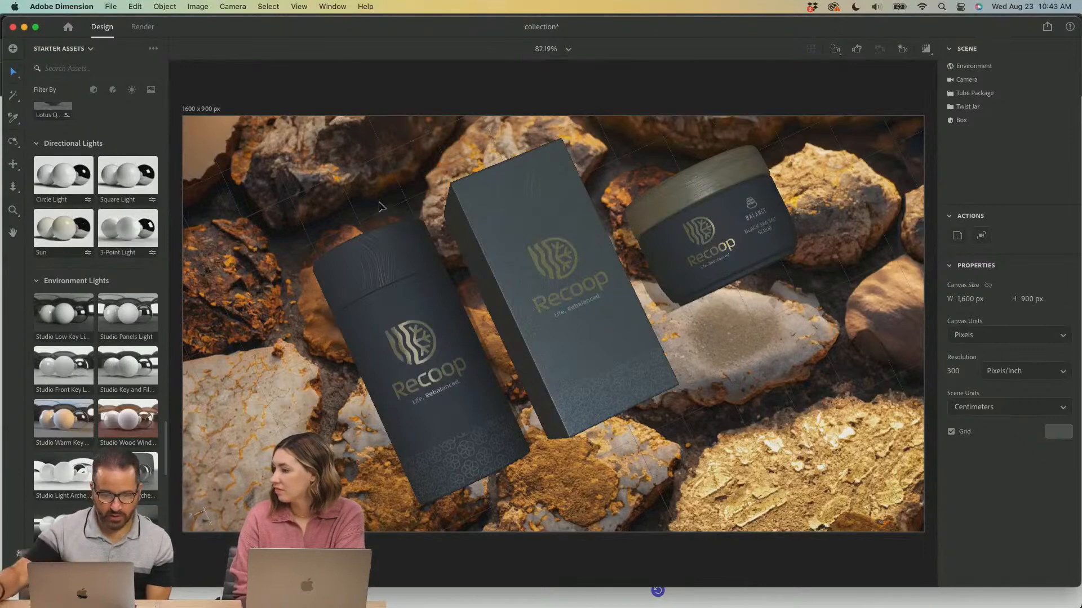
Switch to Adobe Express and generate photo images from the prompt "studio background with scattered gold rocks.".
{"action": "left_click_drag", "start_coordinate": [210, 26], "coordinate": [214, 27]}
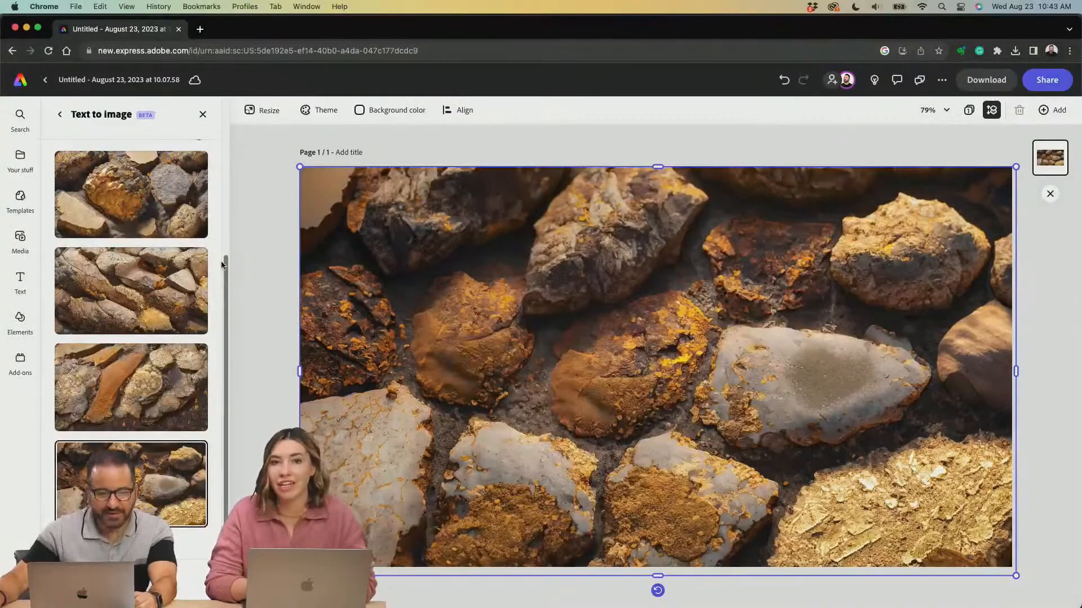
{"action": "scroll", "coordinate": [138, 265], "scroll_direction": "up", "scroll_amount": 5}
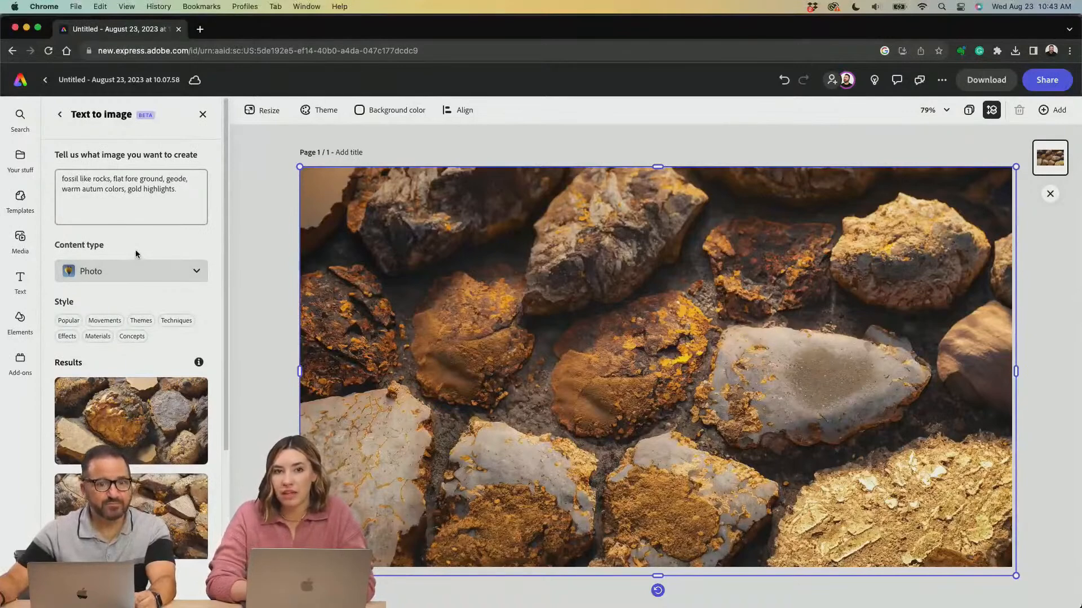
{"action": "left_click", "coordinate": [179, 199]}
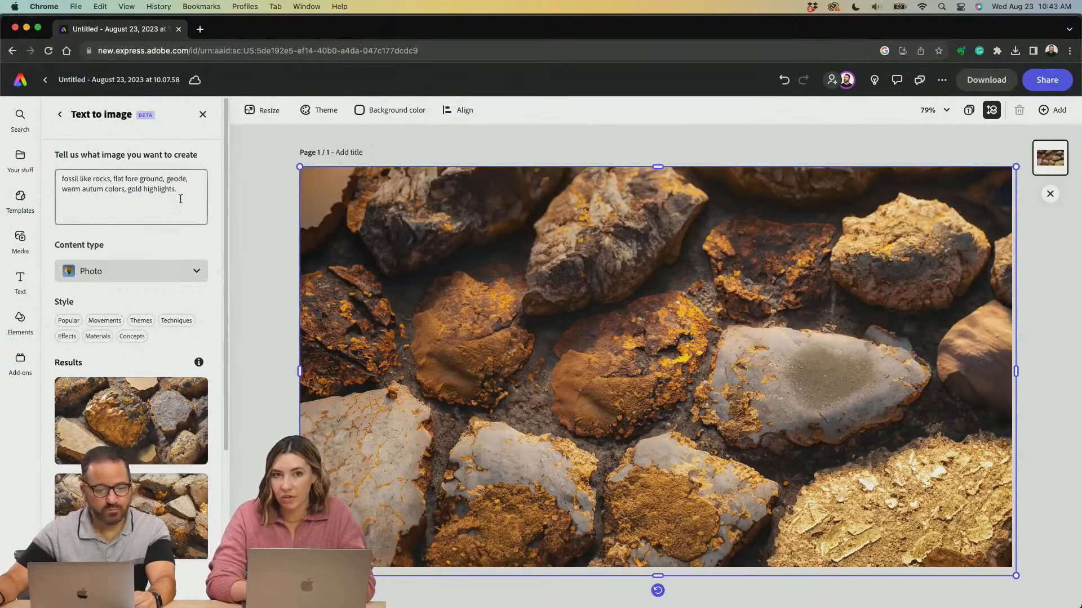
{"action": "left_click_drag", "start_coordinate": [188, 190], "coordinate": [53, 179]}
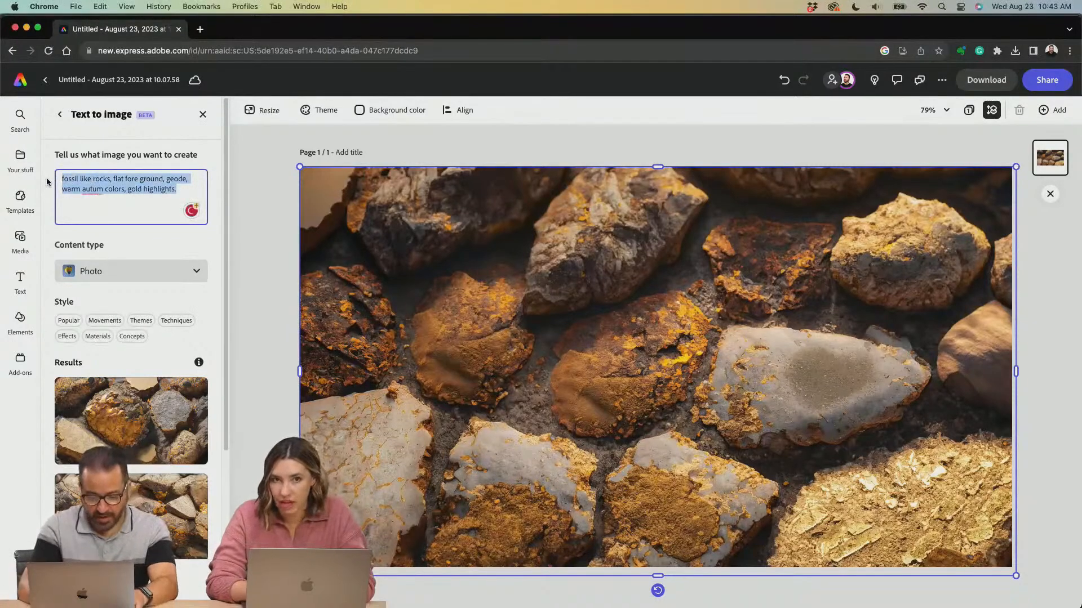
{"action": "type", "text": "s"}
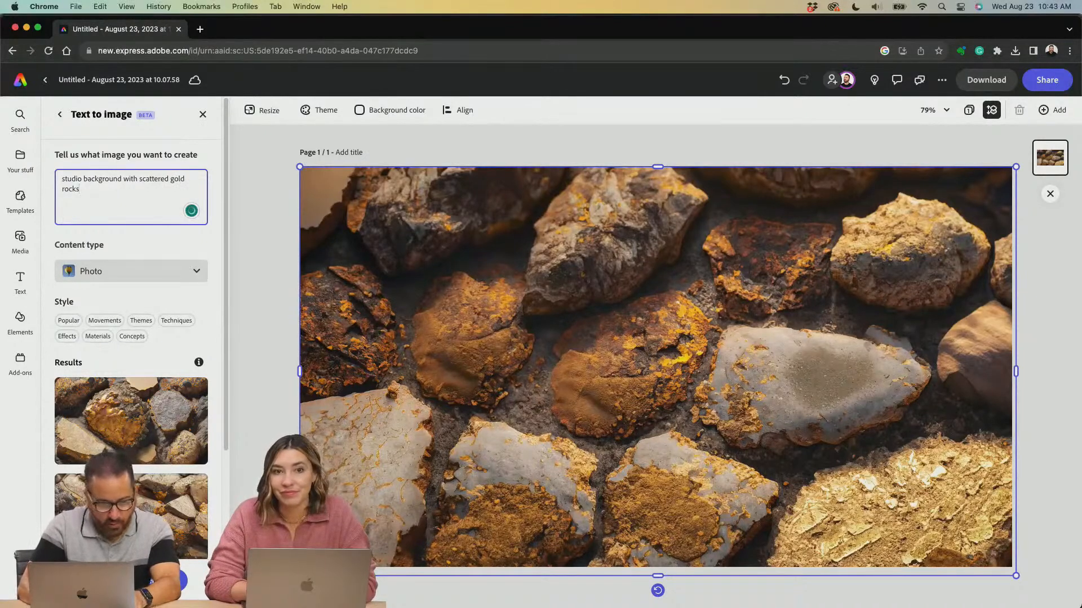
{"action": "type", "text": "."}
{"action": "key", "text": "Return"}
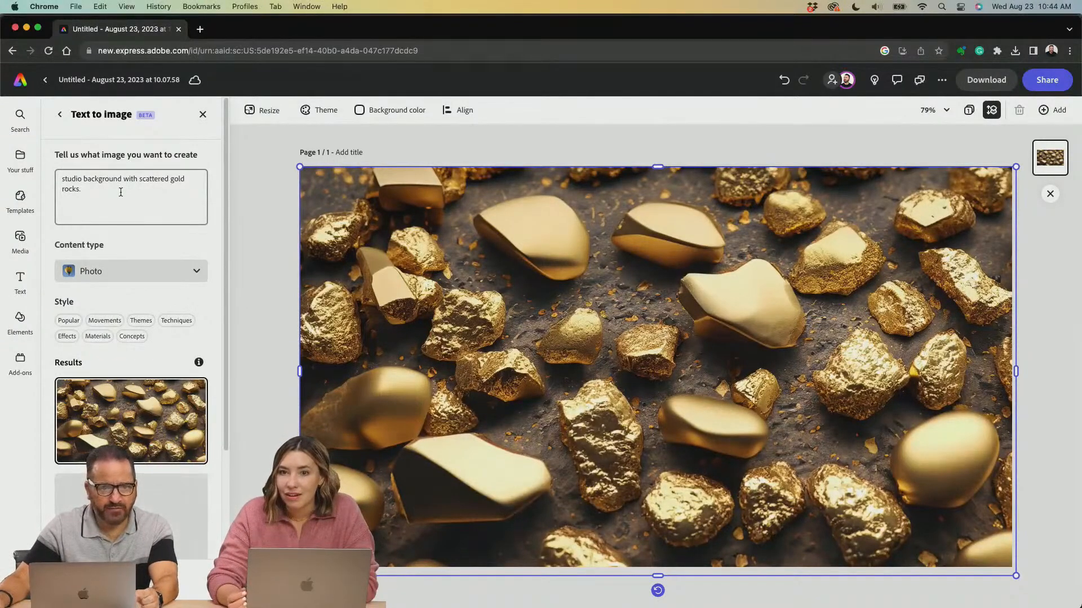
Replace the prompt with "beach sand in the fore ground, with a beach ocean behind it." and generate photo images.
{"action": "left_click_drag", "start_coordinate": [112, 192], "coordinate": [59, 181]}
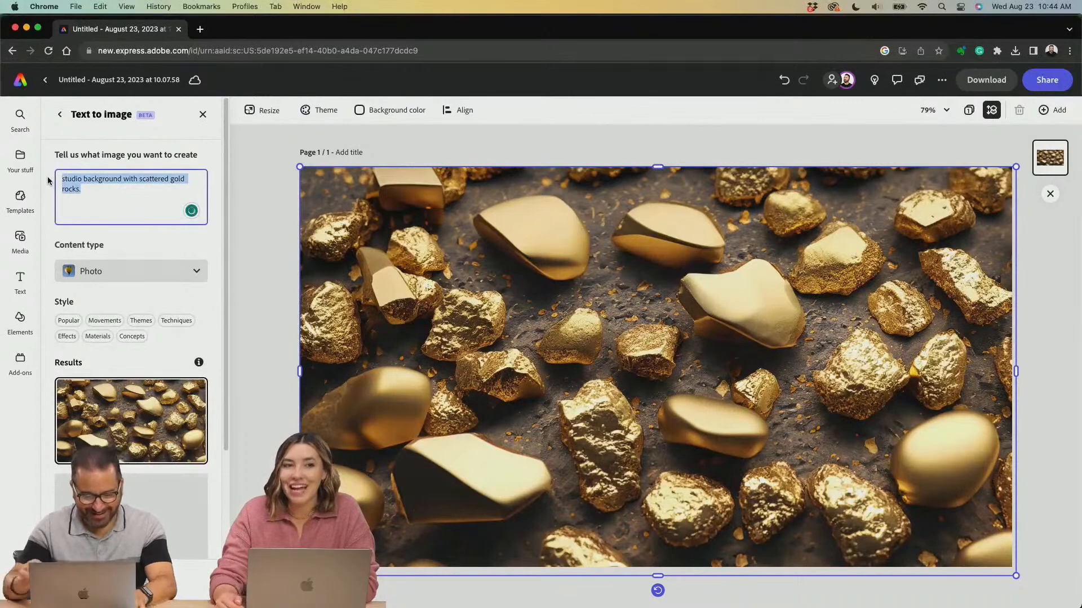
{"action": "scroll", "coordinate": [47, 177], "scroll_direction": "down", "scroll_amount": 4}
{"action": "scroll", "coordinate": [48, 177], "scroll_direction": "up", "scroll_amount": 3}
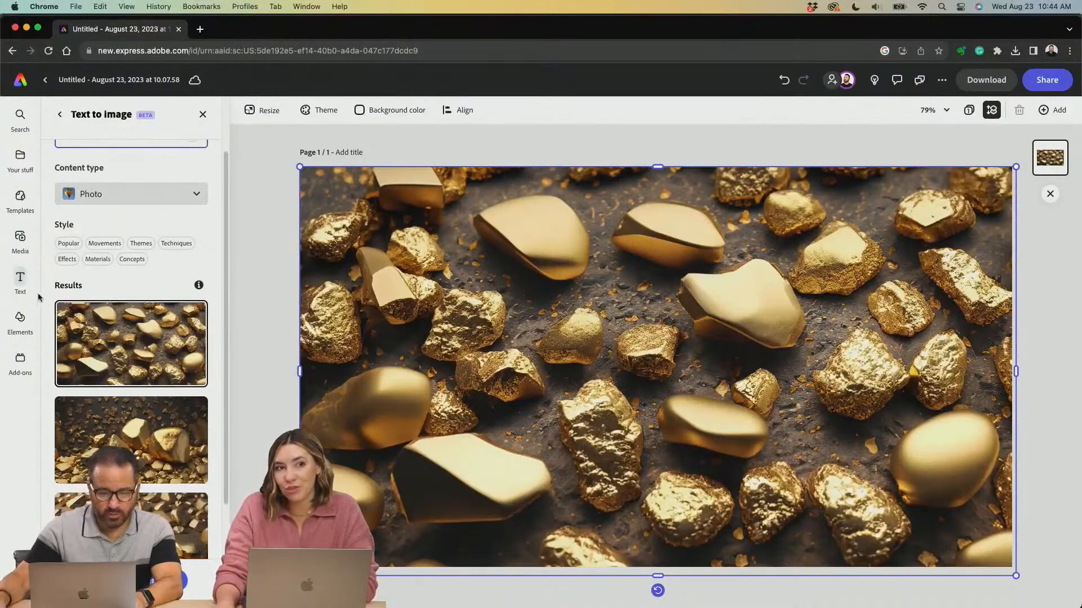
{"action": "scroll", "coordinate": [148, 198], "scroll_direction": "up", "scroll_amount": 2}
{"action": "left_click", "coordinate": [131, 178]}
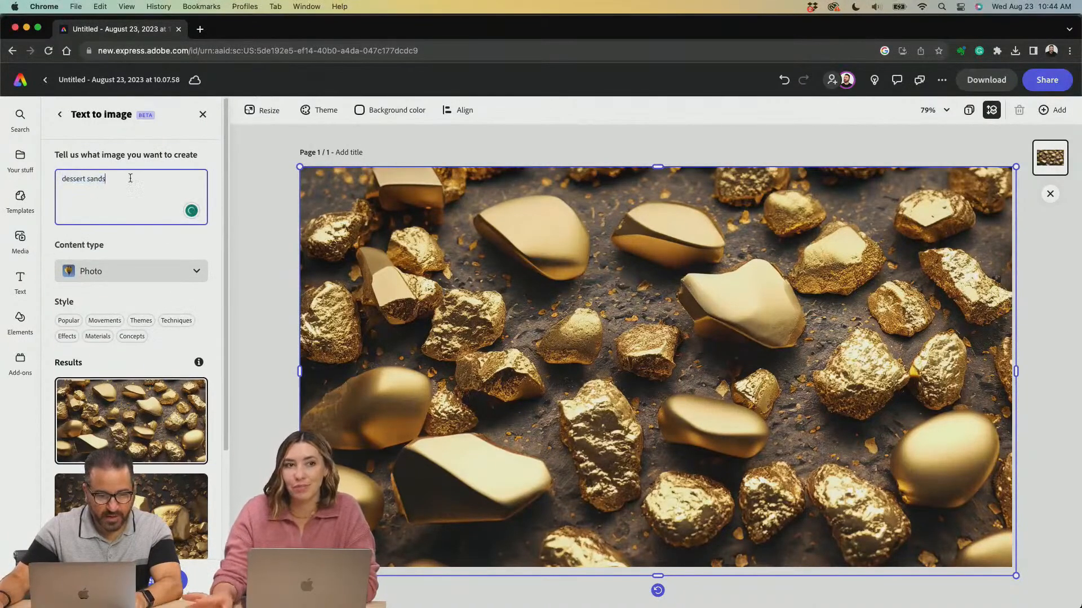
{"action": "left_click_drag", "start_coordinate": [131, 178], "coordinate": [43, 179]}
{"action": "type", "text": "beach sand in the fore ground, with a beach ocean behind it."}
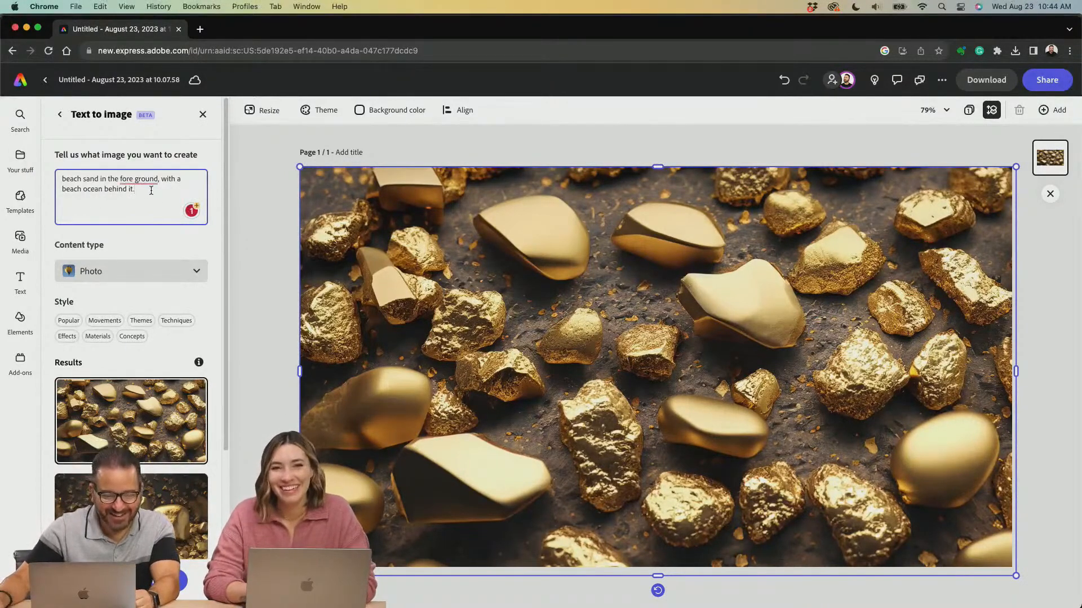
{"action": "key", "text": "Return"}
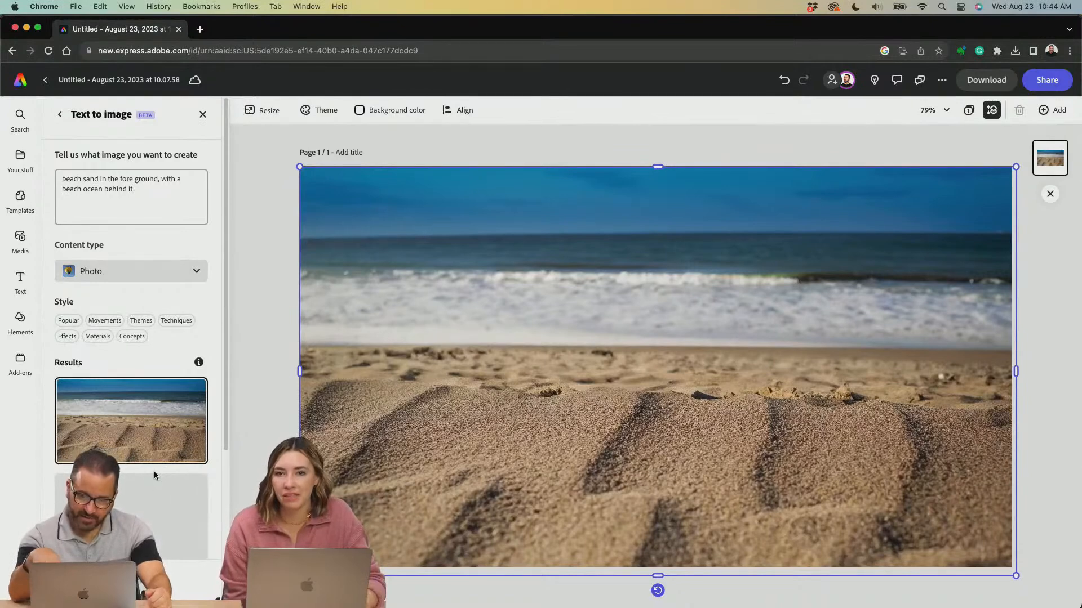
Place the second generated beach image on the page, then open and dismiss the download options.
{"action": "scroll", "coordinate": [162, 349], "scroll_direction": "down", "scroll_amount": 3}
{"action": "scroll", "coordinate": [162, 349], "scroll_direction": "down", "scroll_amount": 4}
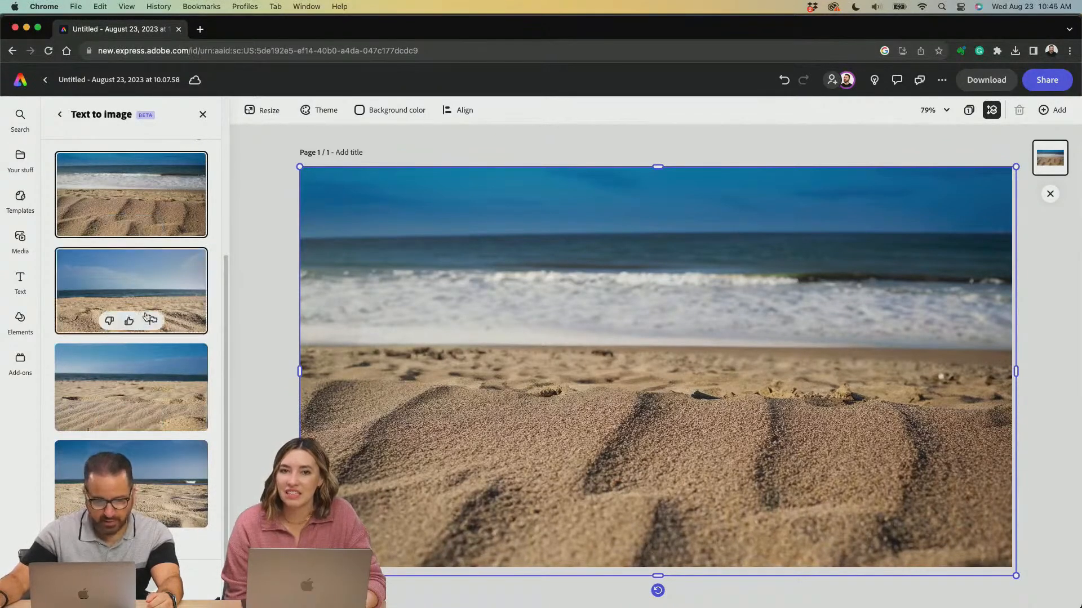
{"action": "left_click", "coordinate": [143, 293]}
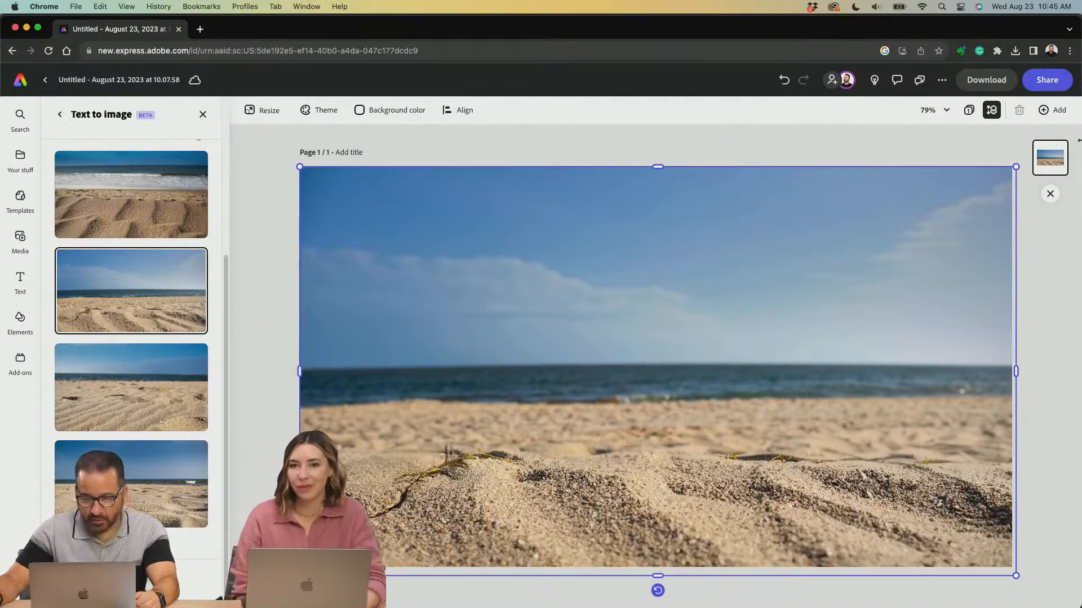
{"action": "left_click", "coordinate": [985, 79]}
{"action": "left_click", "coordinate": [777, 114]}
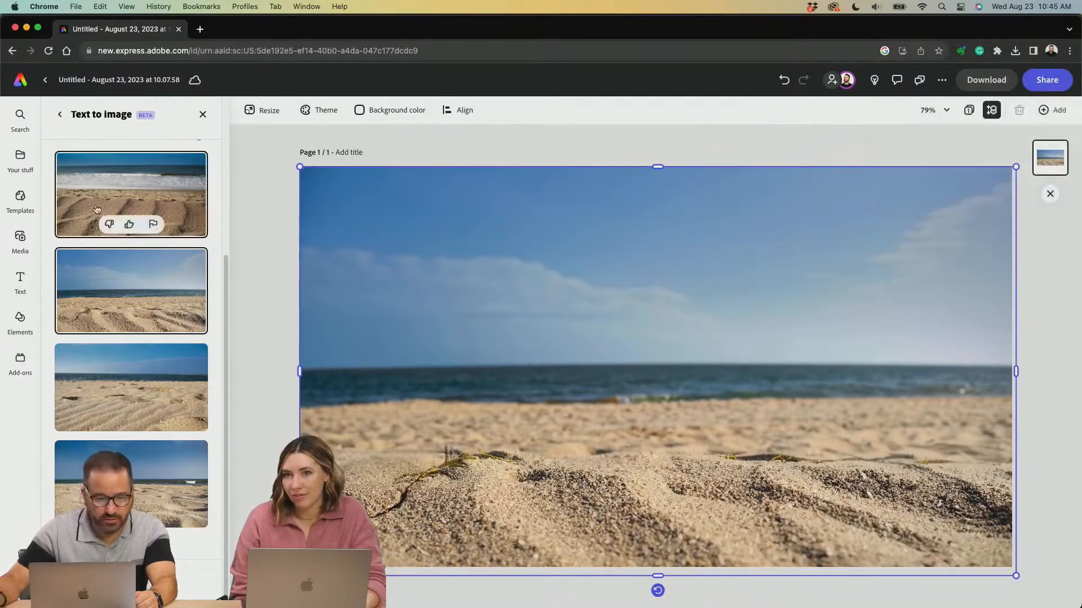
Add "scattered shells on the sides." to the end of the beach prompt and generate new images.
{"action": "scroll", "coordinate": [142, 180], "scroll_direction": "up", "scroll_amount": 4}
{"action": "left_click", "coordinate": [151, 191]}
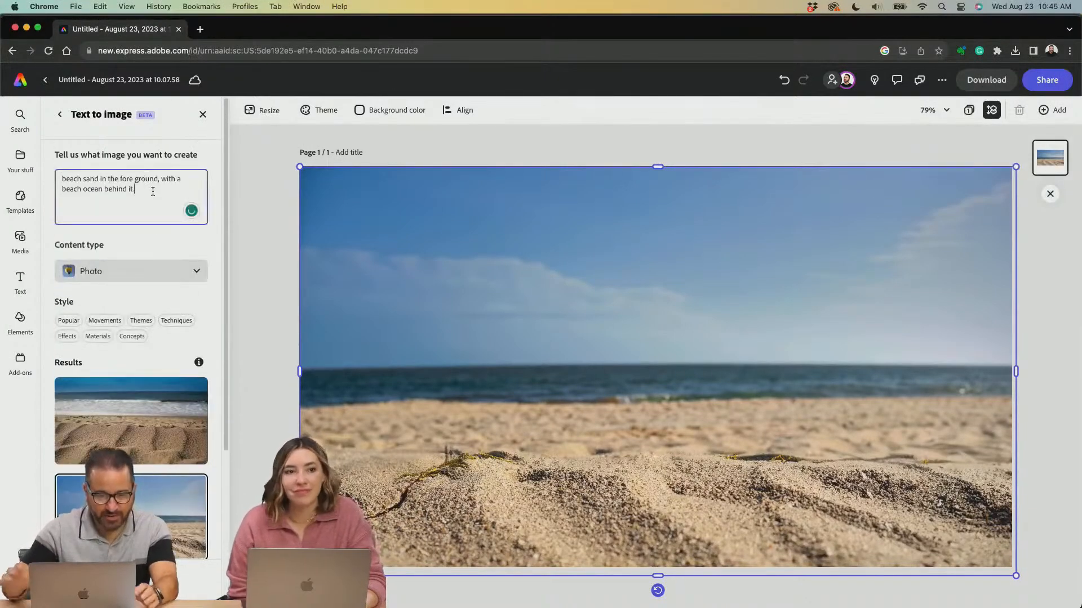
{"action": "type", "text": "scatter"}
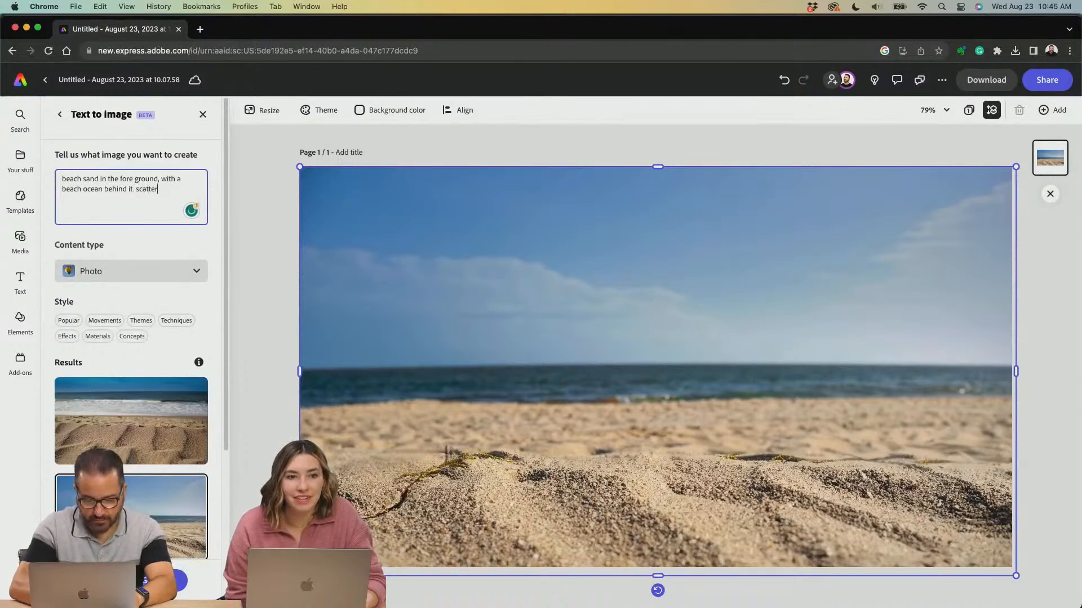
{"action": "type", "text": "ed shells on the sides"}
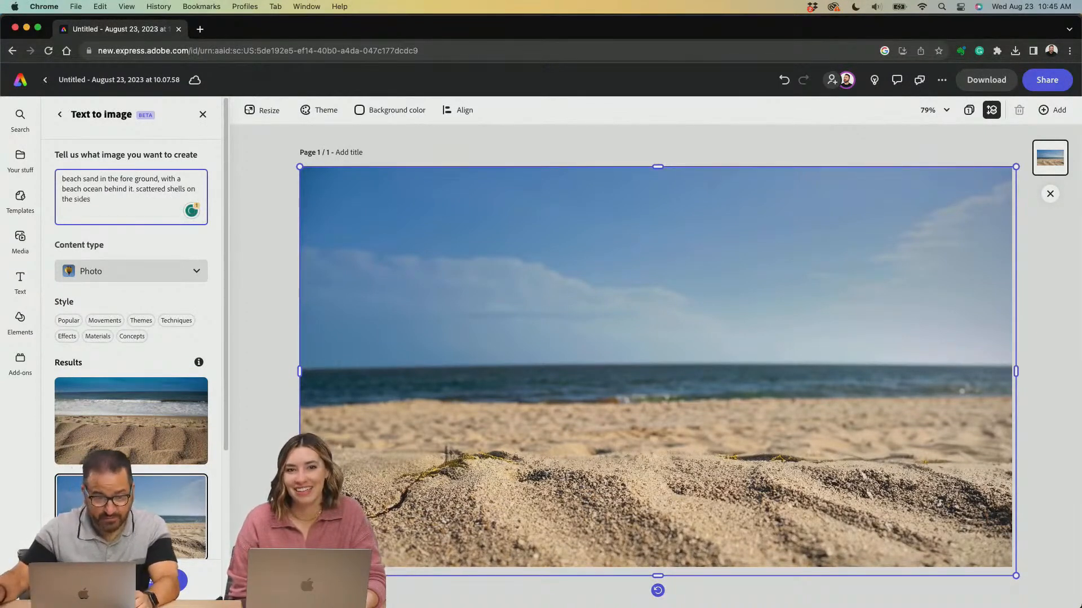
{"action": "key", "text": "Return"}
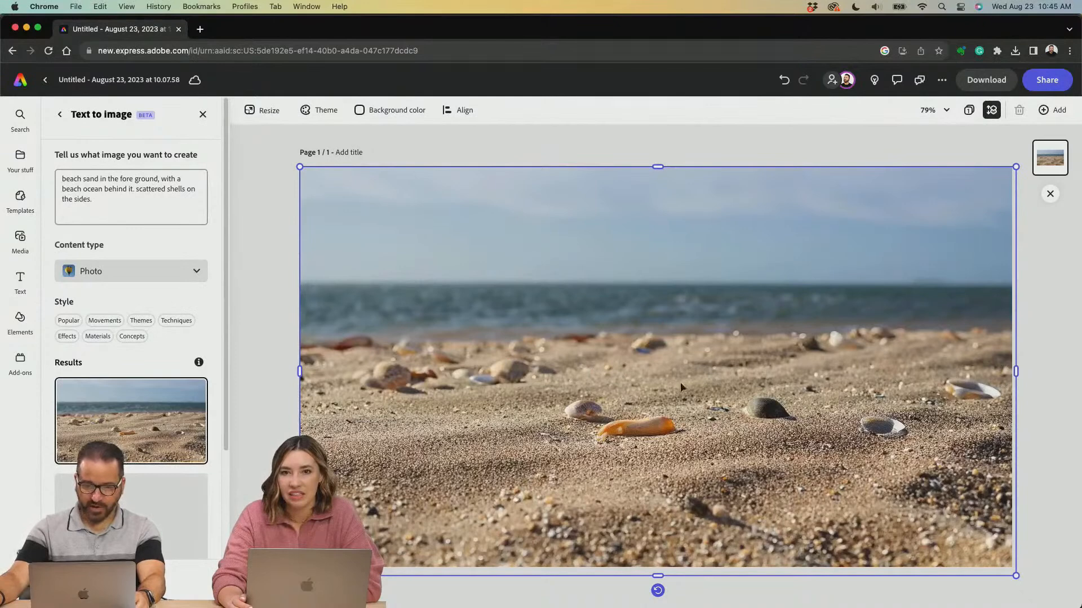
Look through the generated shell beach images and place the third one on the page.
{"action": "scroll", "coordinate": [162, 387], "scroll_direction": "down", "scroll_amount": 5}
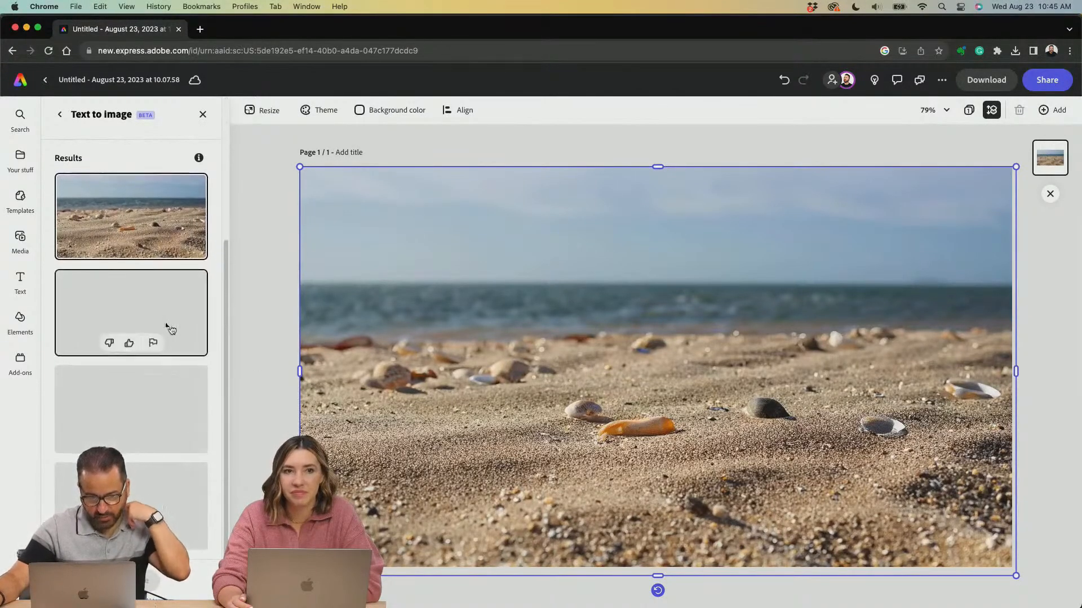
{"action": "scroll", "coordinate": [160, 323], "scroll_direction": "down", "scroll_amount": 1}
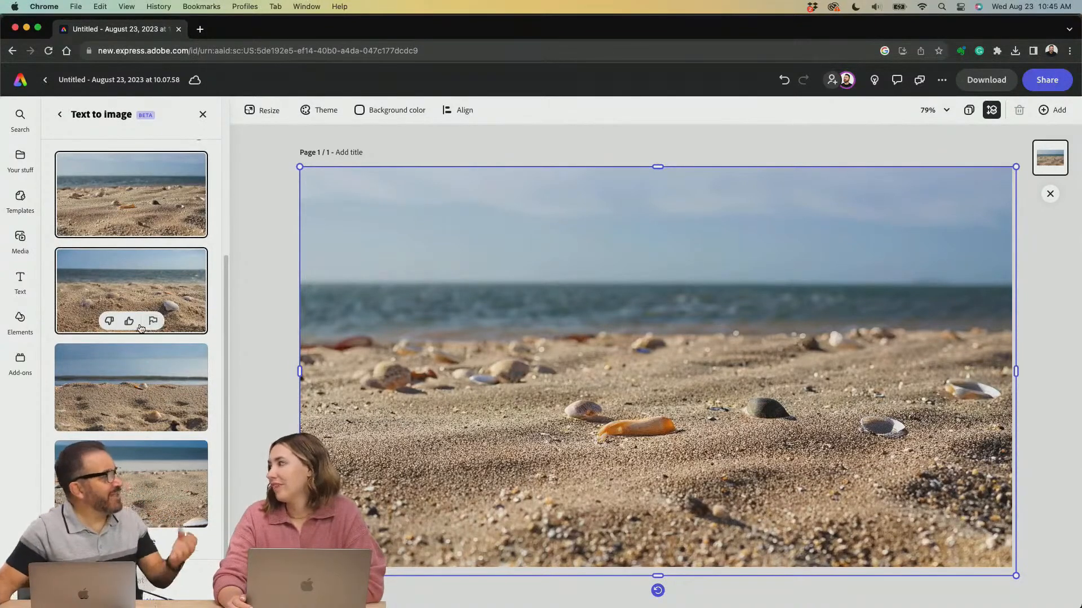
{"action": "left_click", "coordinate": [157, 386]}
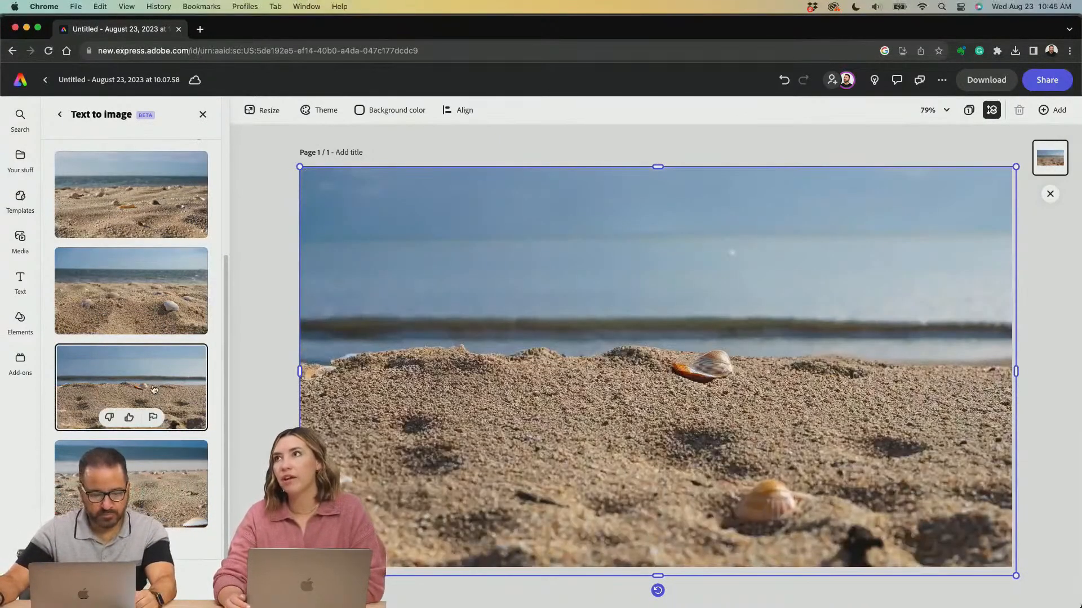
Remove the scattered shells sentence from the prompt and generate the beach and ocean images again.
{"action": "scroll", "coordinate": [154, 390], "scroll_direction": "up", "scroll_amount": 5}
{"action": "mouse_move", "coordinate": [122, 203]}
{"action": "left_mouse_down"}
{"action": "mouse_move", "coordinate": [93, 201]}
{"action": "mouse_move", "coordinate": [139, 192]}
{"action": "left_mouse_up"}
{"action": "key", "text": "BackSpace"}
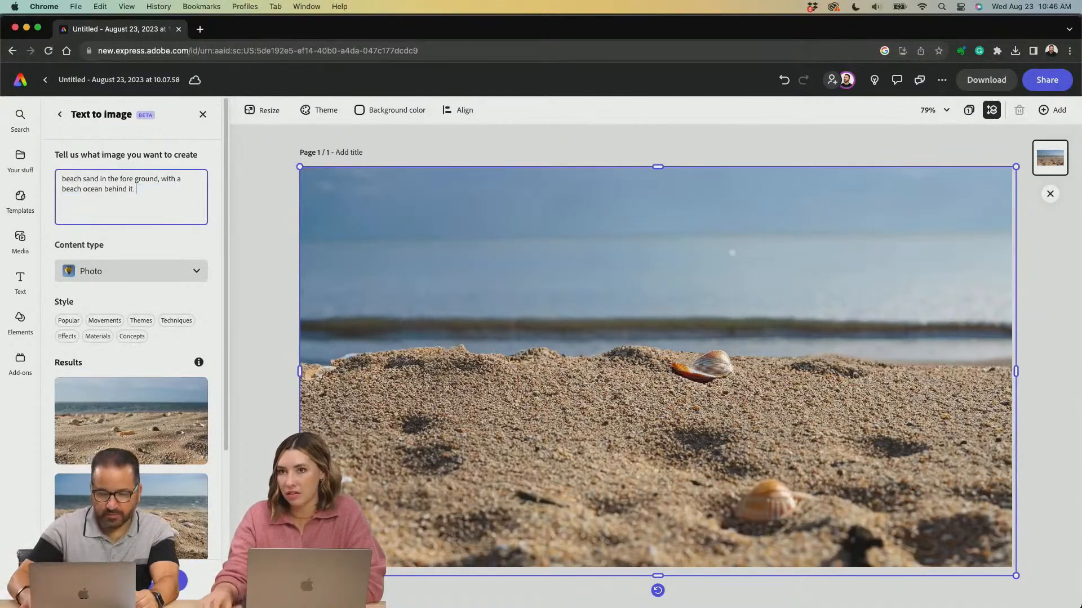
{"action": "key", "text": "Return"}
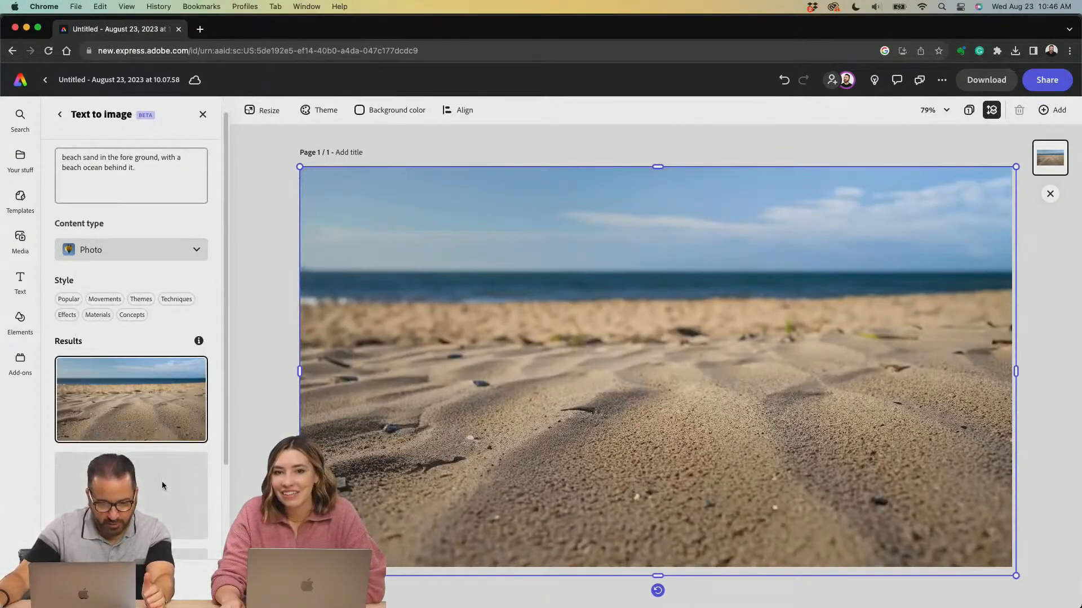
Compare the third and fourth new beach images on the page and keep the third one.
{"action": "scroll", "coordinate": [161, 482], "scroll_direction": "down", "scroll_amount": 3}
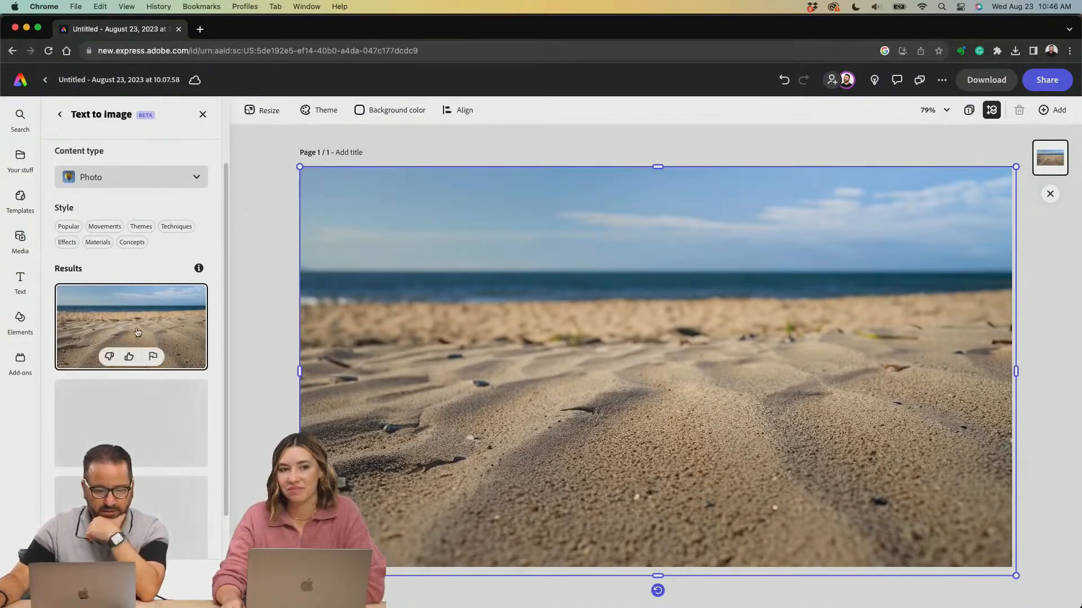
{"action": "scroll", "coordinate": [138, 314], "scroll_direction": "down", "scroll_amount": 1}
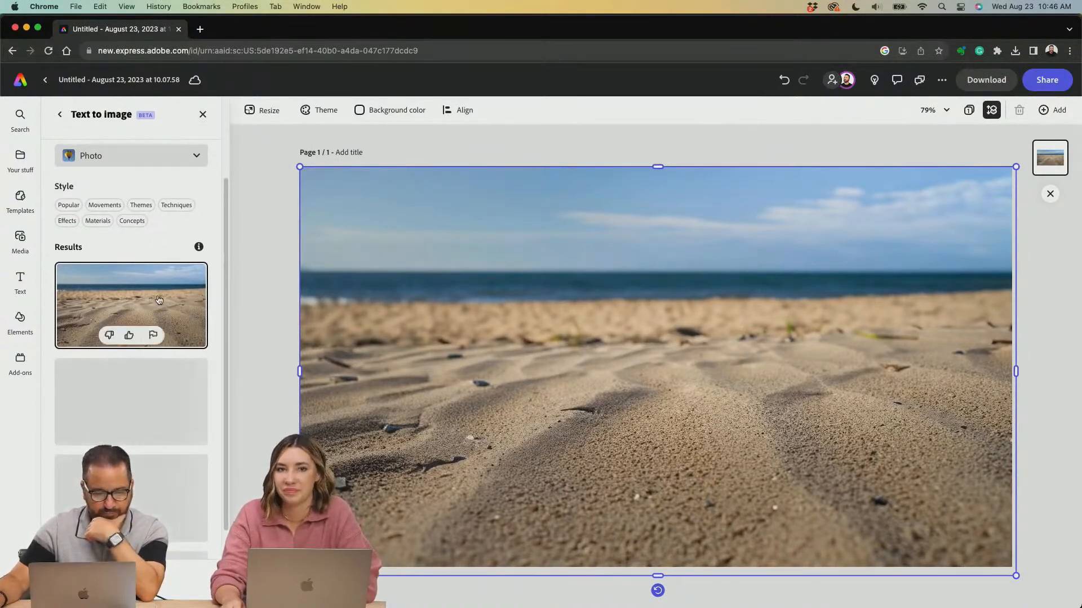
{"action": "scroll", "coordinate": [138, 474], "scroll_direction": "down", "scroll_amount": 3}
{"action": "left_click", "coordinate": [131, 389]}
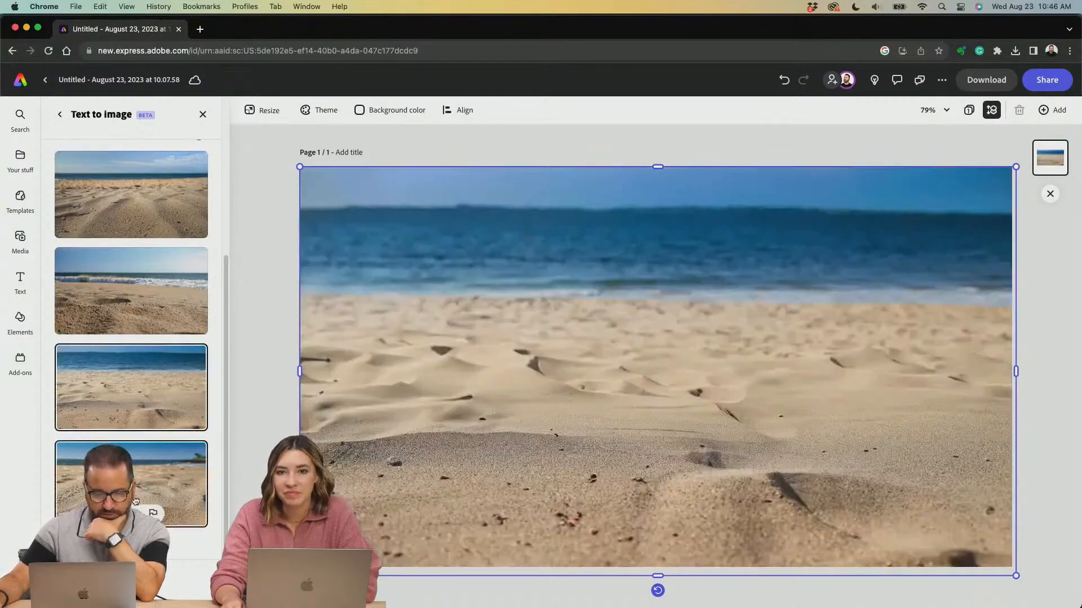
{"action": "left_click", "coordinate": [143, 481]}
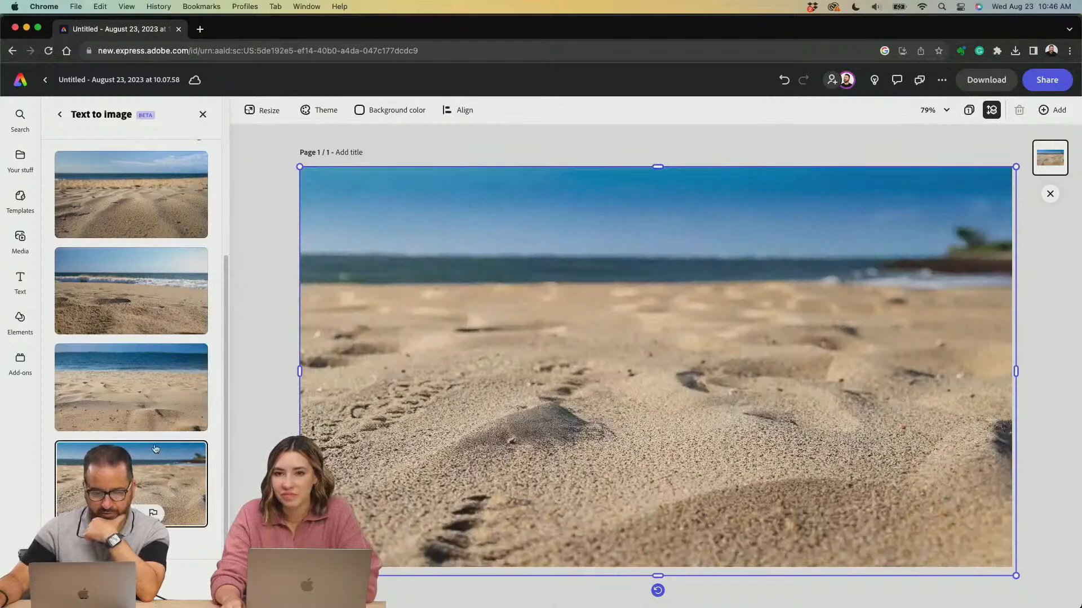
{"action": "left_click", "coordinate": [156, 385]}
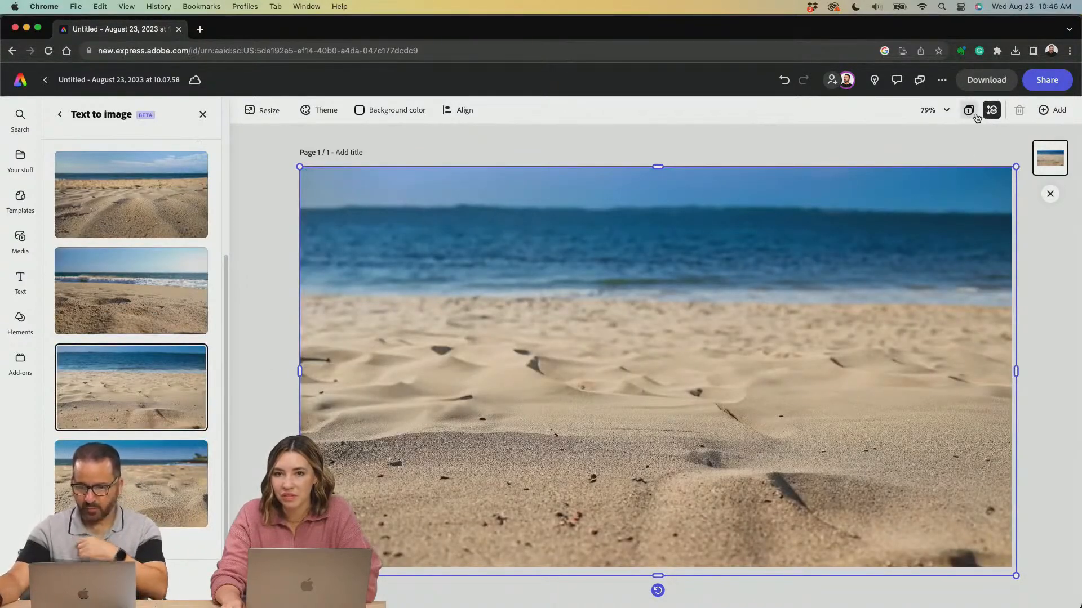
Download the beach image as a PNG, then check the mockup scene in Adobe Dimension and return to Adobe Express.
{"action": "left_click", "coordinate": [986, 81]}
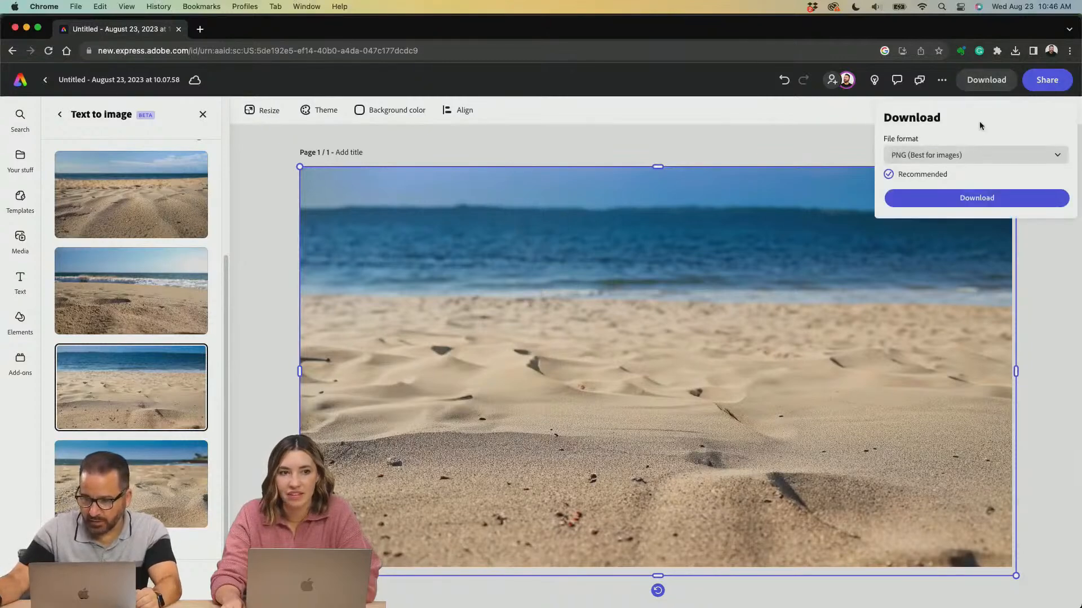
{"action": "left_click", "coordinate": [971, 200]}
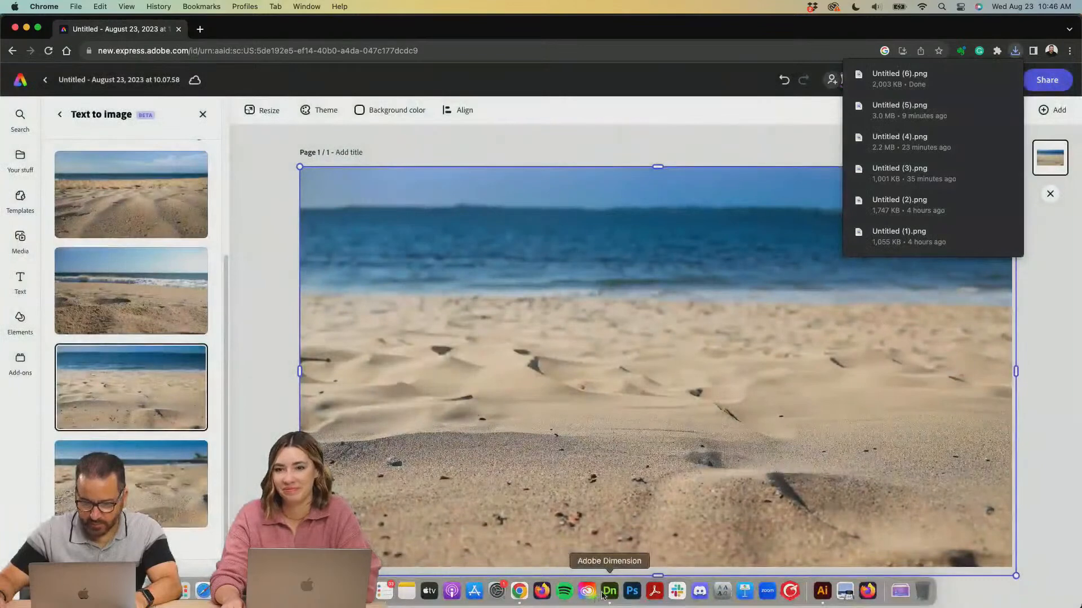
{"action": "left_click", "coordinate": [604, 597]}
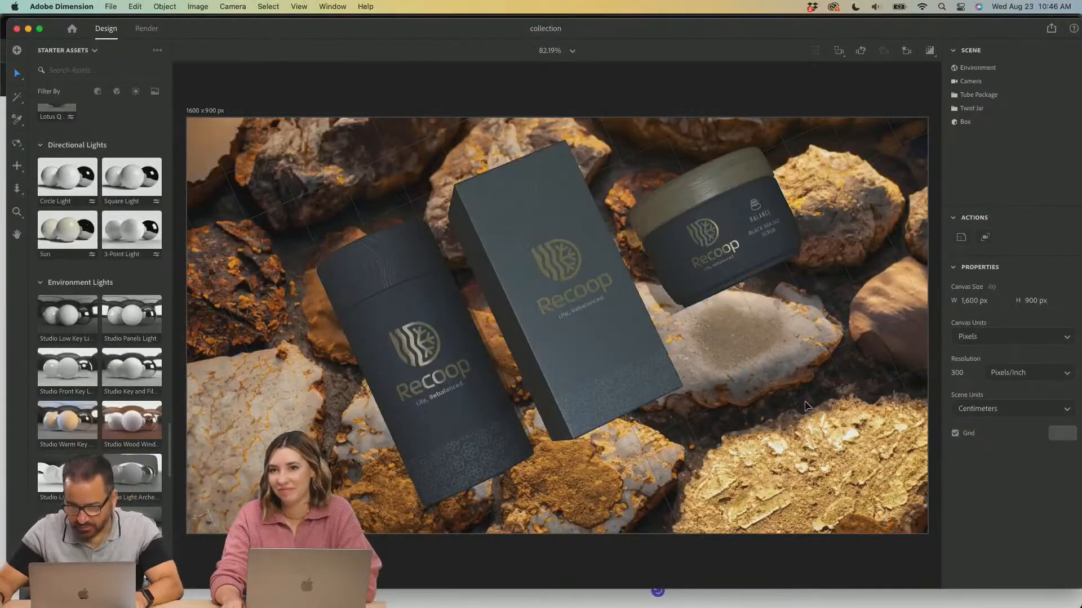
{"action": "left_click", "coordinate": [808, 599]}
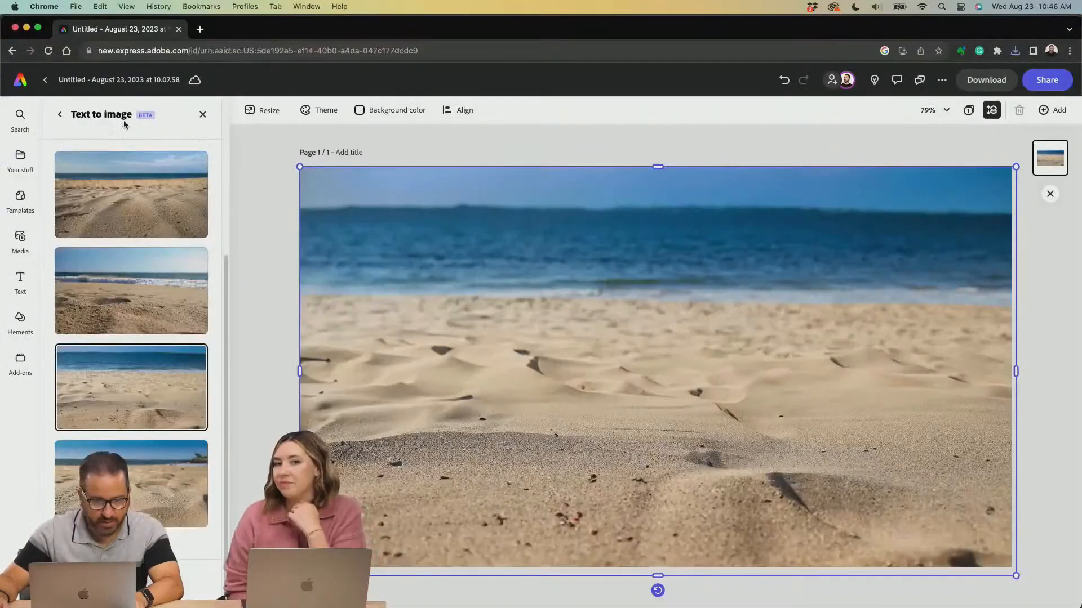
Replace the prompt with "overhead shot fo beach sand" and try to generate images.
{"action": "scroll", "coordinate": [145, 160], "scroll_direction": "up", "scroll_amount": 3}
{"action": "scroll", "coordinate": [145, 160], "scroll_direction": "up", "scroll_amount": 2}
{"action": "left_click_drag", "start_coordinate": [140, 189], "coordinate": [48, 165]}
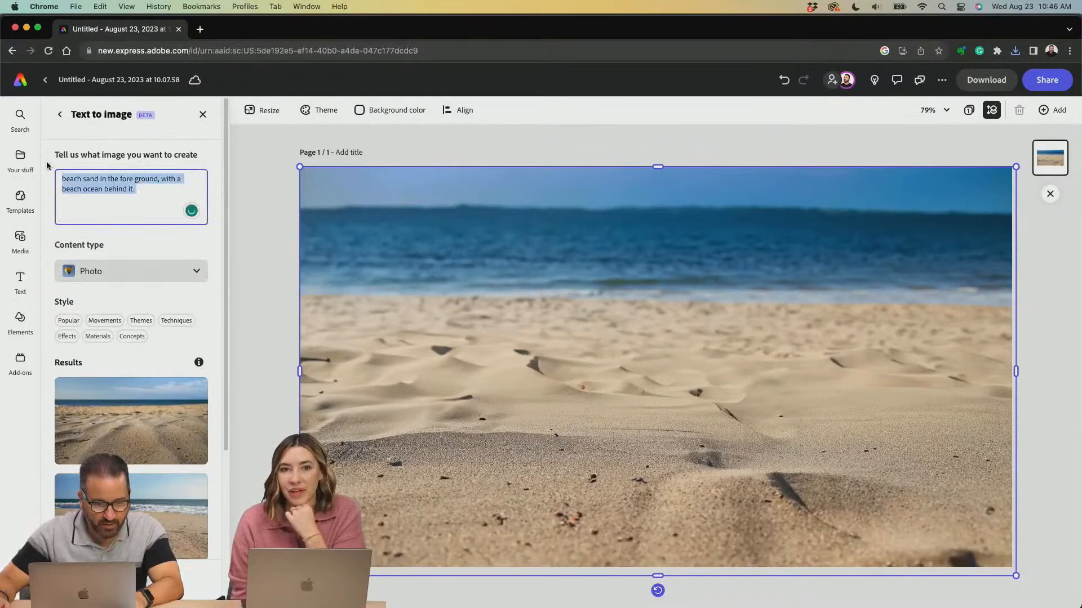
{"action": "type", "text": "overhead shot fo beach sand"}
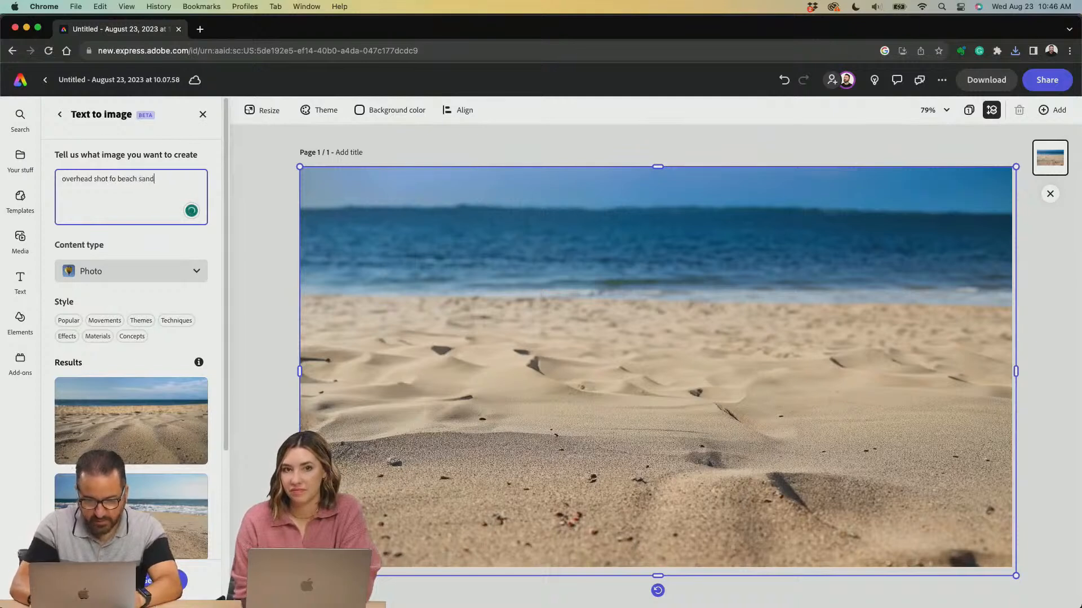
{"action": "key", "text": "Return"}
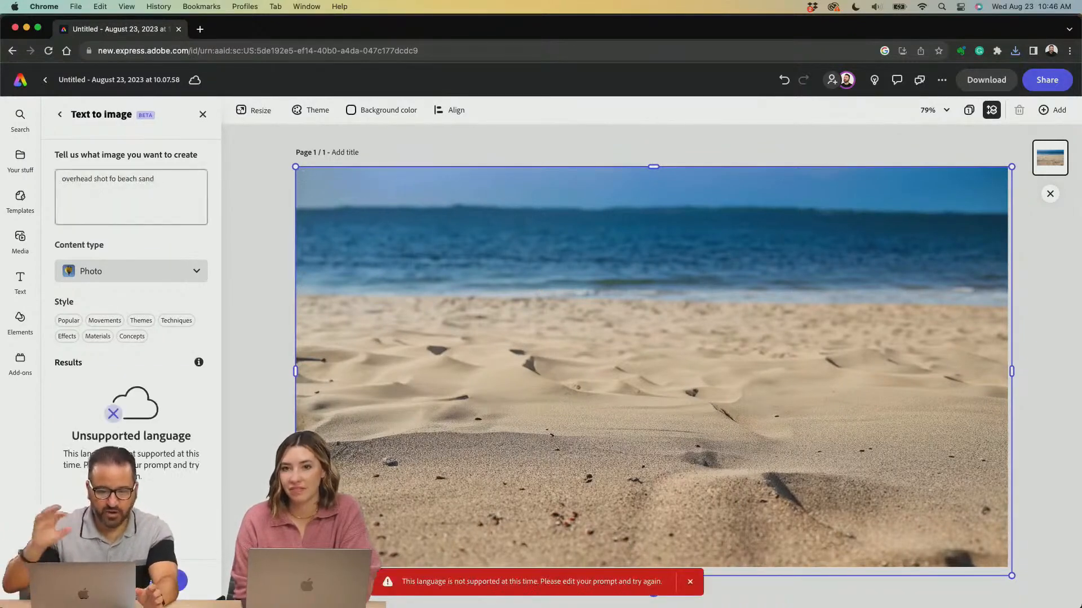
Change "shot" to "angle" in the overhead beach sand prompt and generate the images.
{"action": "left_click", "coordinate": [118, 199]}
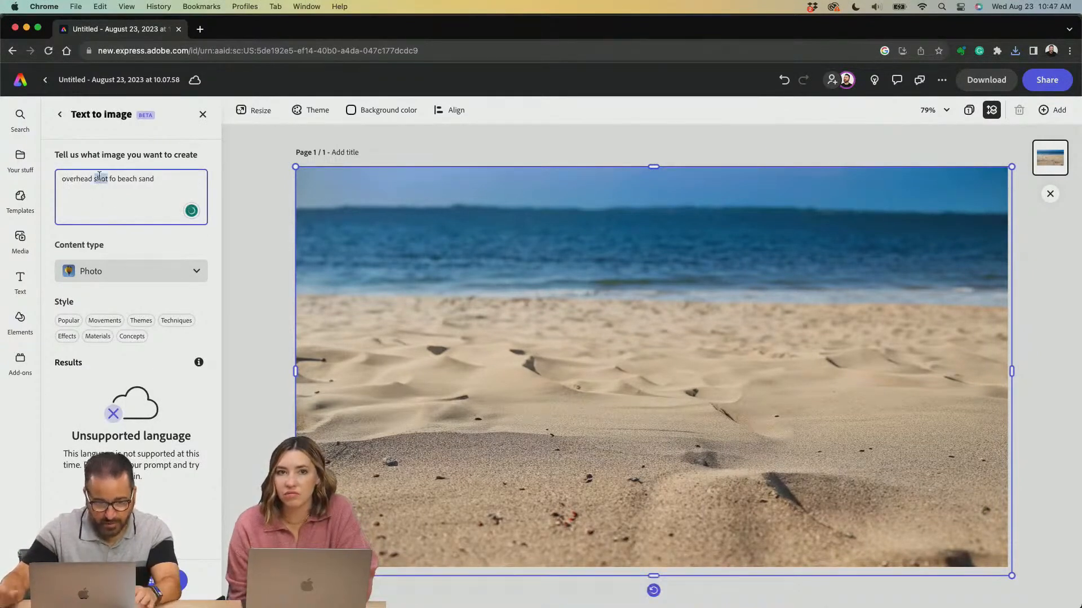
{"action": "type", "text": "angle"}
{"action": "key", "text": "Return"}
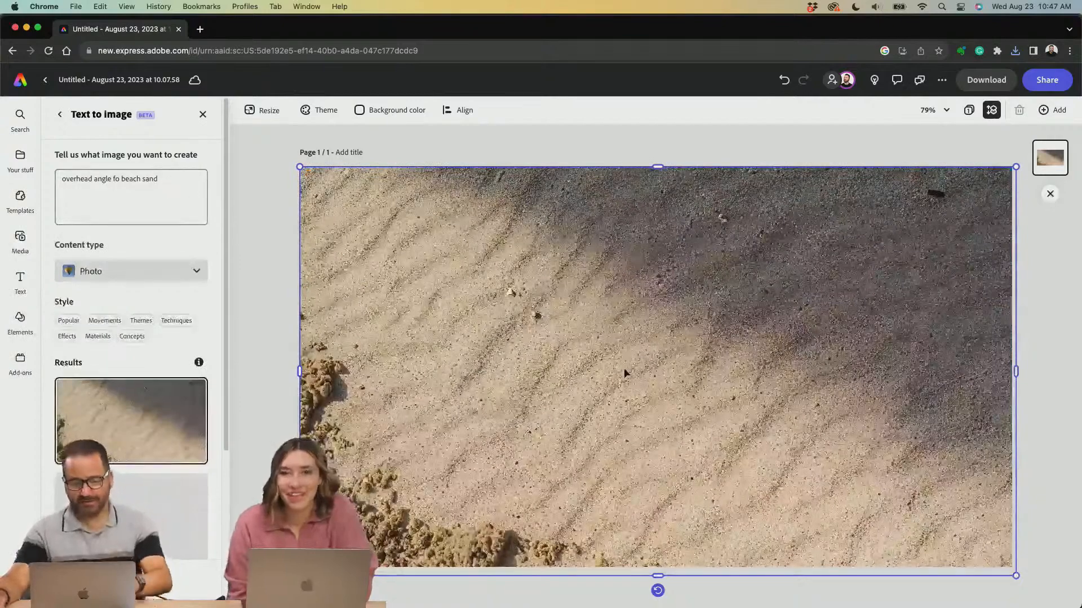
Download the first overhead sand image as a PNG and switch to Adobe Dimension.
{"action": "left_click", "coordinate": [985, 81]}
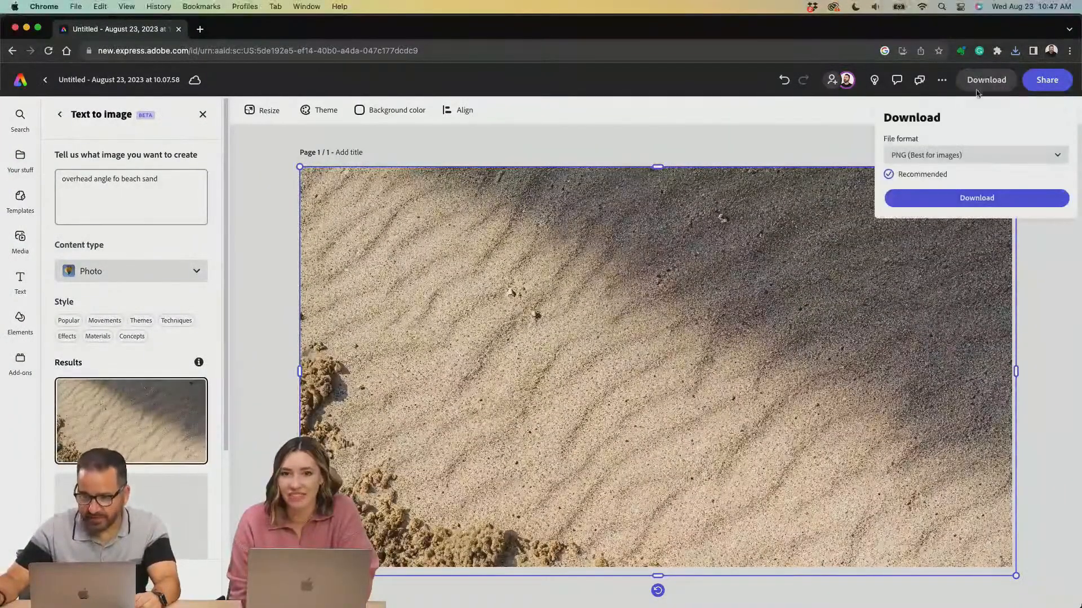
{"action": "left_click", "coordinate": [954, 196]}
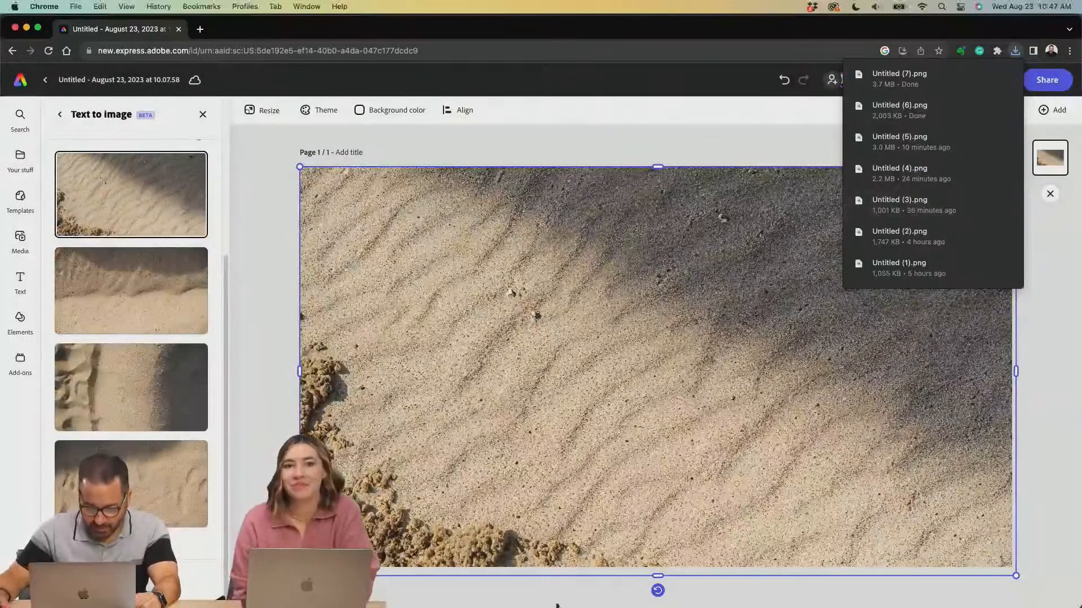
{"action": "mouse_move", "coordinate": [537, 597]}
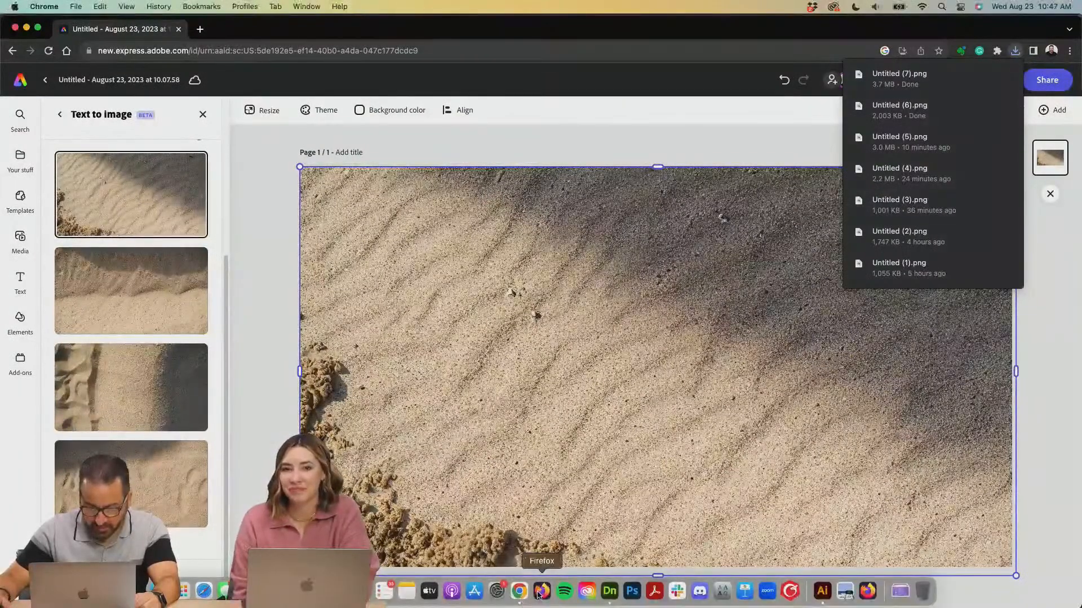
{"action": "left_click", "coordinate": [609, 591]}
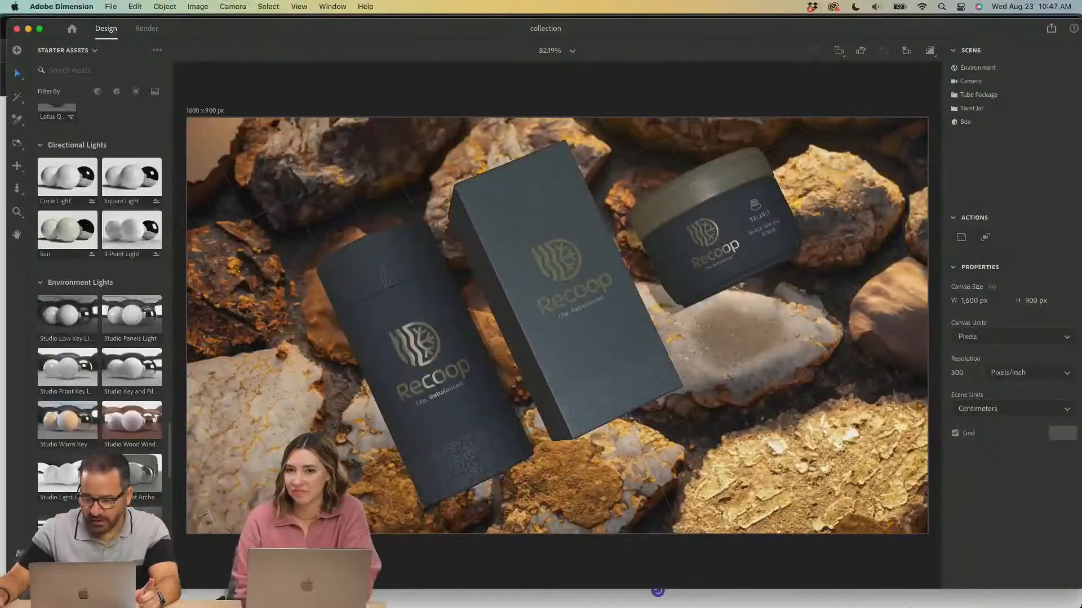
Set the overhead sand image Untitled (7).png as the scene background, match Abstract lights to it, and check the render preview.
{"action": "left_click", "coordinate": [903, 591]}
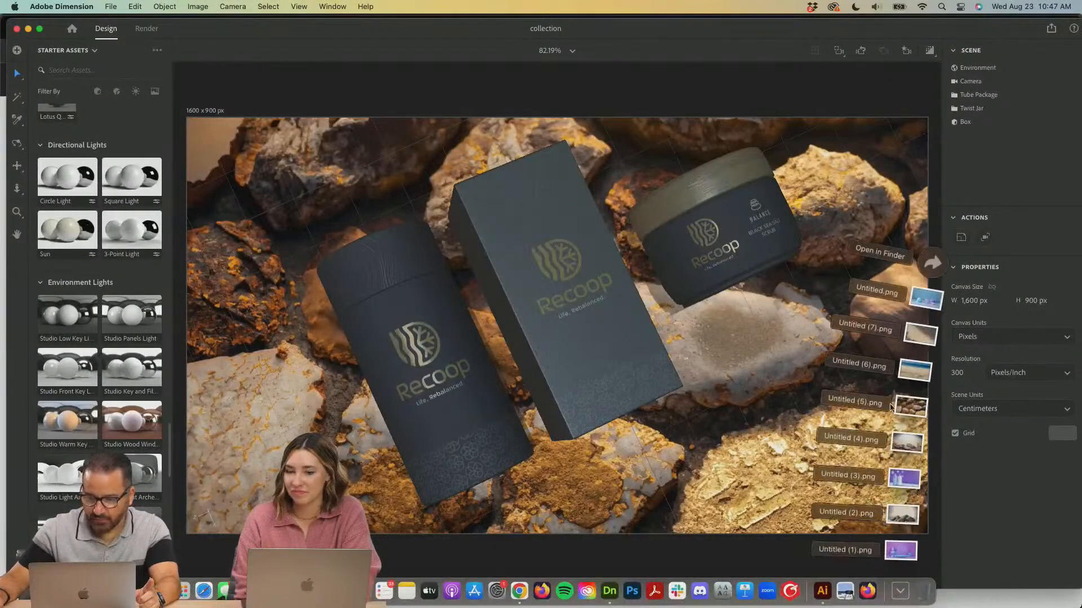
{"action": "left_click_drag", "start_coordinate": [921, 340], "coordinate": [756, 407]}
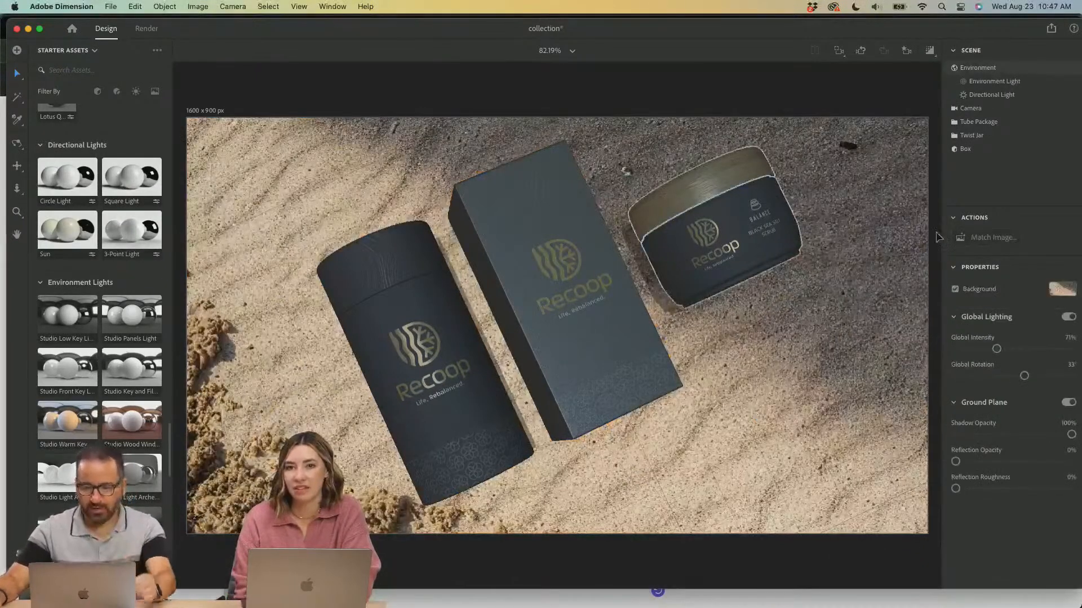
{"action": "left_click", "coordinate": [1009, 241]}
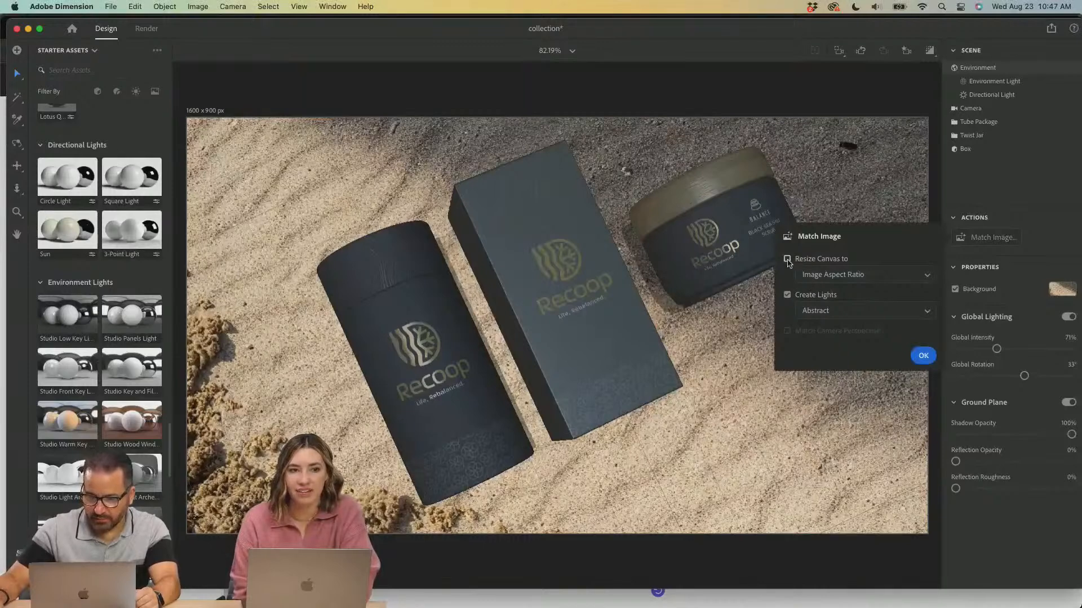
{"action": "left_click", "coordinate": [924, 356]}
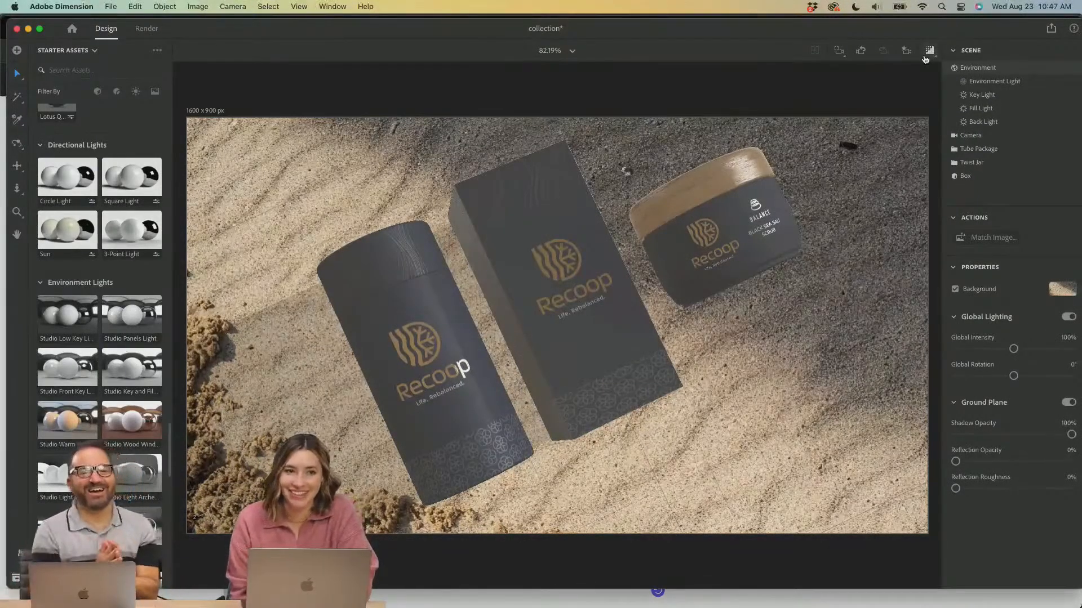
{"action": "left_click", "coordinate": [927, 55]}
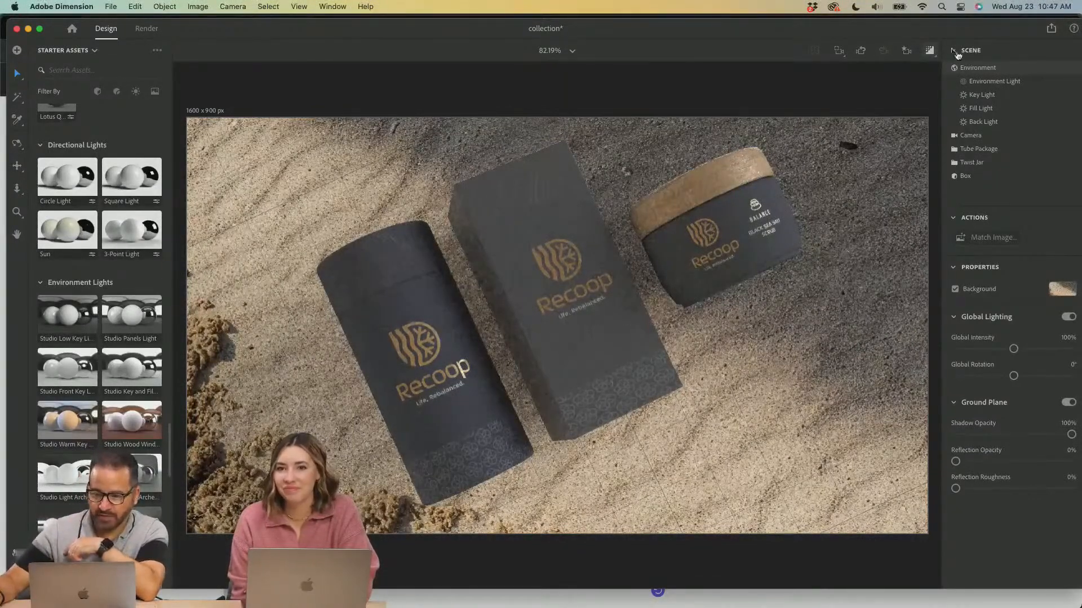
{"action": "left_click", "coordinate": [930, 51]}
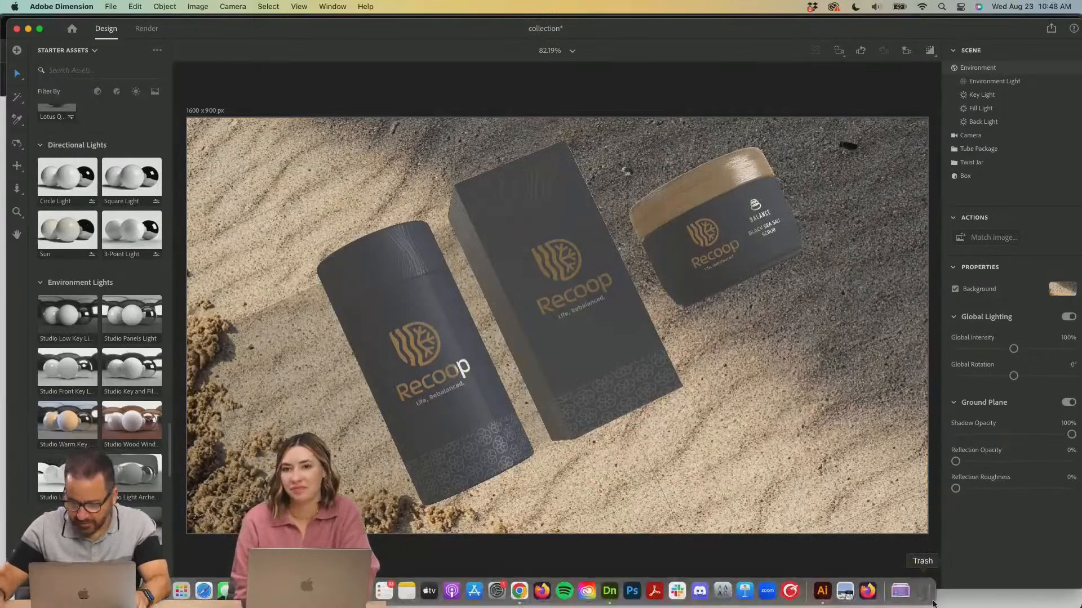
Replace the background with the beach image Untitled (6).png, then pull the camera back and orbit it down to a near-ground view.
{"action": "left_click", "coordinate": [902, 592]}
{"action": "left_click_drag", "start_coordinate": [928, 372], "coordinate": [731, 449]}
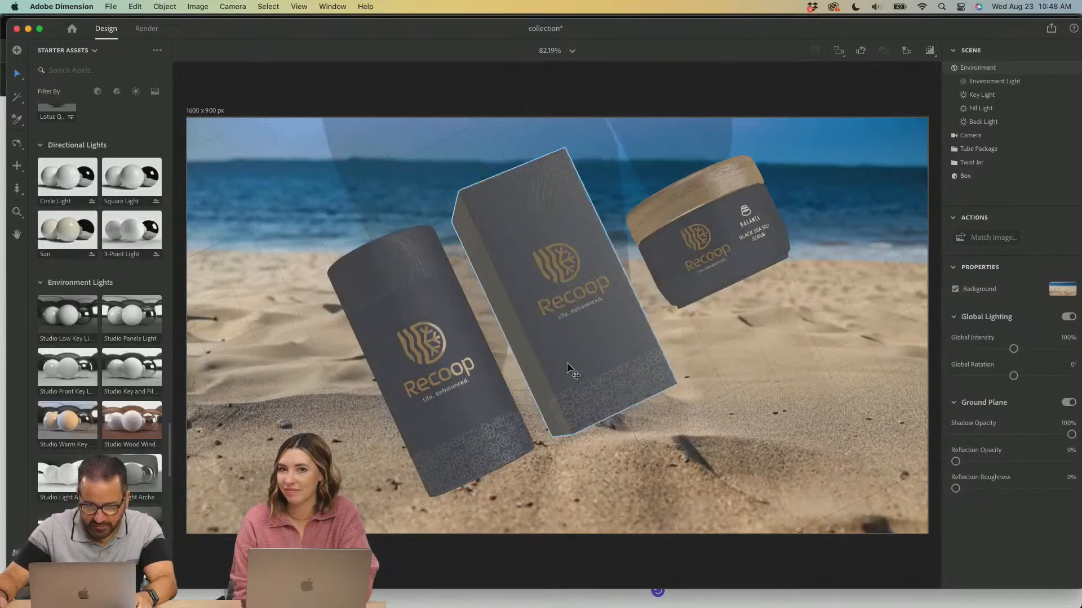
{"action": "scroll", "coordinate": [567, 364], "scroll_direction": "down", "scroll_amount": 5}
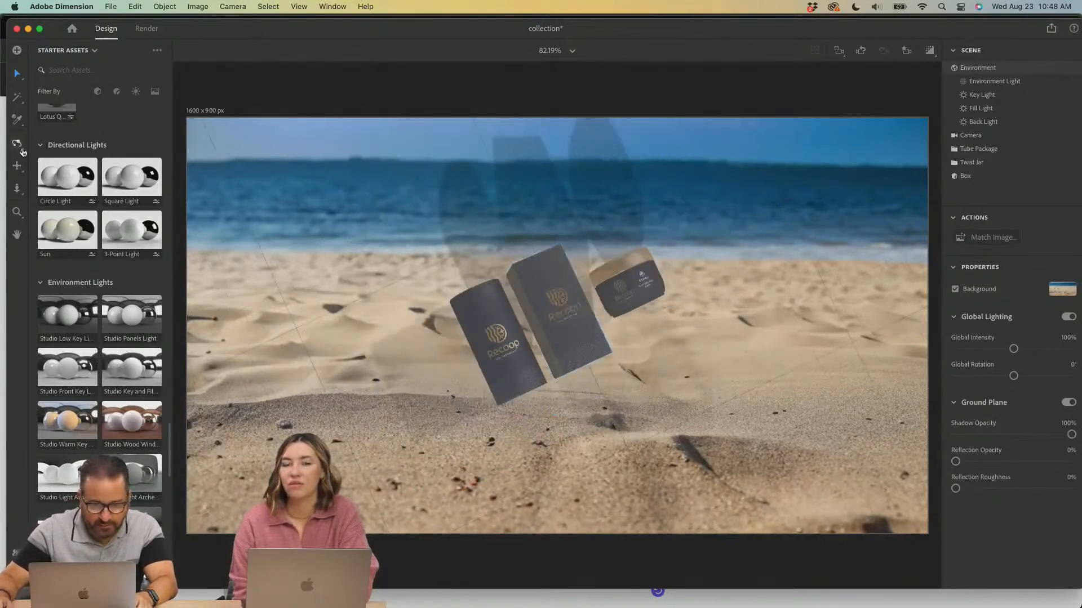
{"action": "left_click_drag", "start_coordinate": [483, 371], "coordinate": [422, 180]}
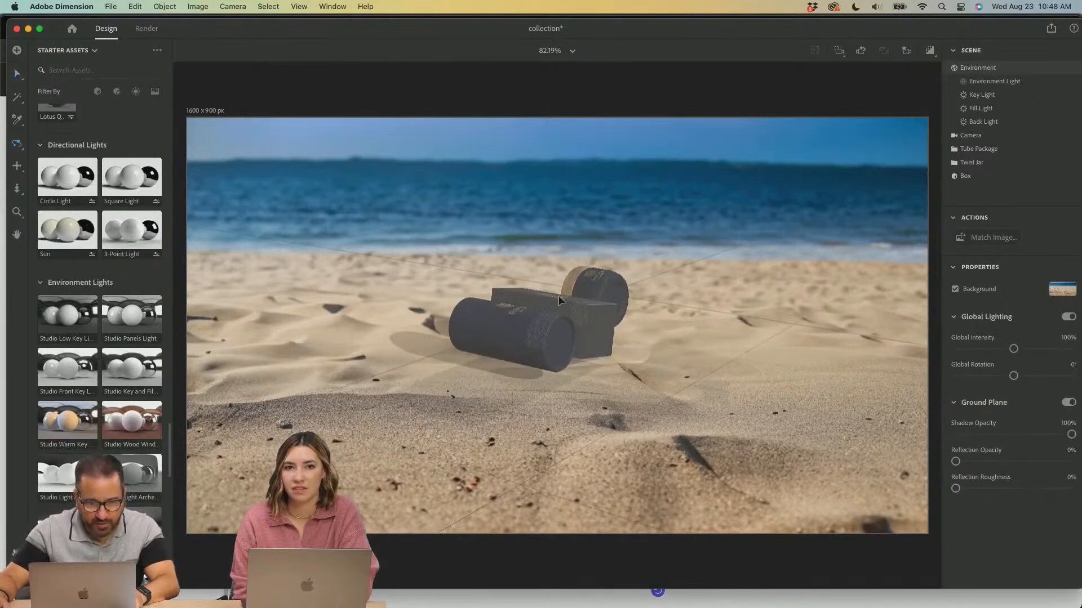
Select the tube, box and jar together and rotate them upright with their Recoop logos facing the camera.
{"action": "left_click", "coordinate": [597, 322]}
{"action": "left_click", "coordinate": [610, 284], "text": "shift"}
{"action": "scroll", "coordinate": [603, 291], "scroll_direction": "down", "scroll_amount": 3}
{"action": "scroll", "coordinate": [603, 291], "scroll_direction": "up", "scroll_amount": 7}
{"action": "scroll", "coordinate": [603, 292], "scroll_direction": "up", "scroll_amount": 5}
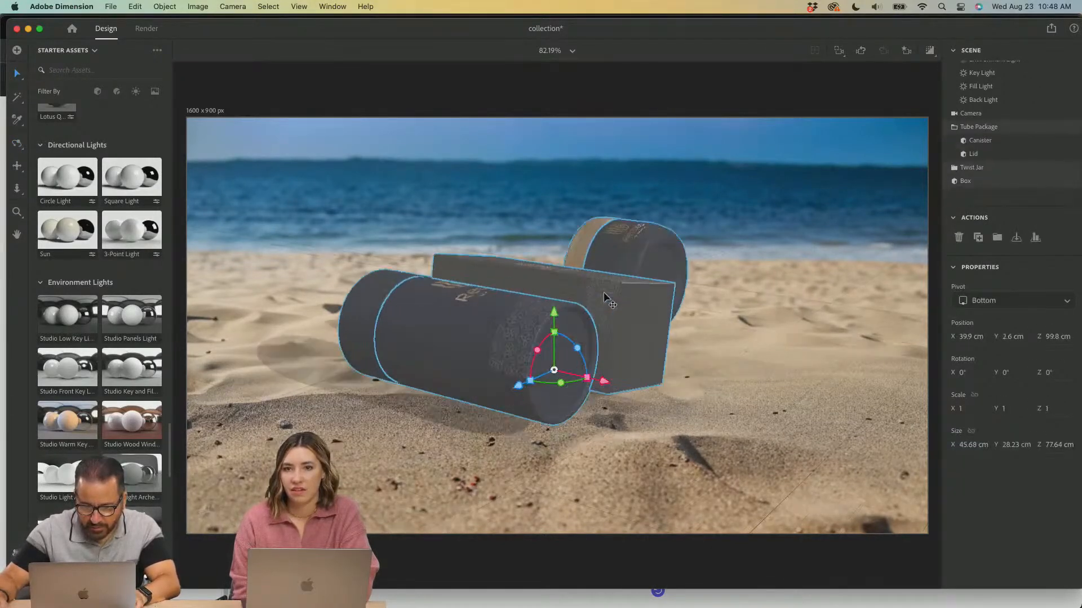
{"action": "scroll", "coordinate": [594, 291], "scroll_direction": "down", "scroll_amount": 4}
{"action": "left_click_drag", "start_coordinate": [555, 300], "coordinate": [596, 354]}
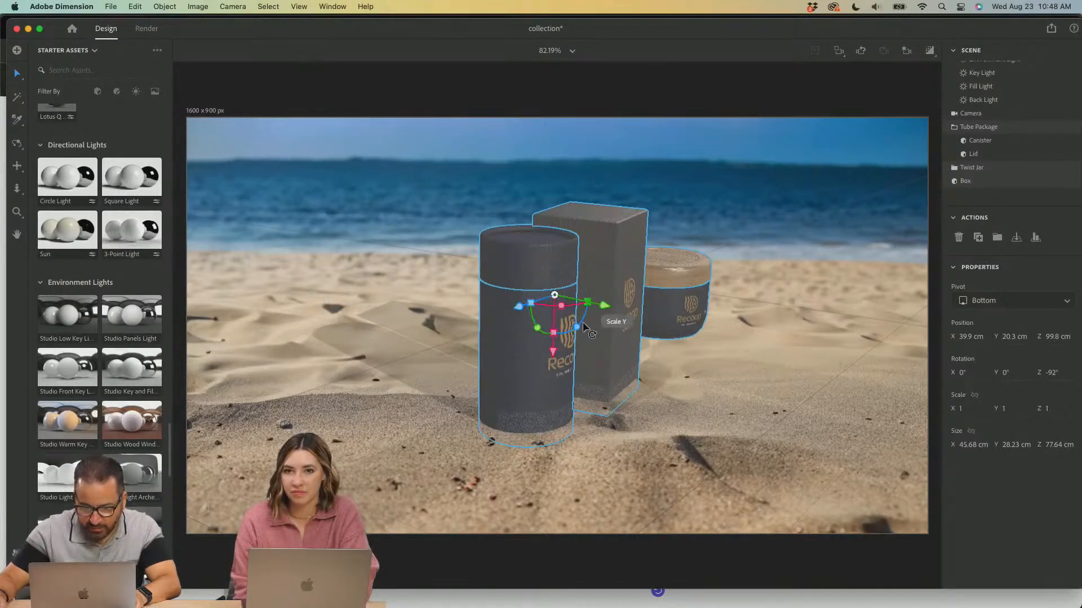
{"action": "left_click_drag", "start_coordinate": [577, 325], "coordinate": [577, 276]}
{"action": "left_click", "coordinate": [17, 144]}
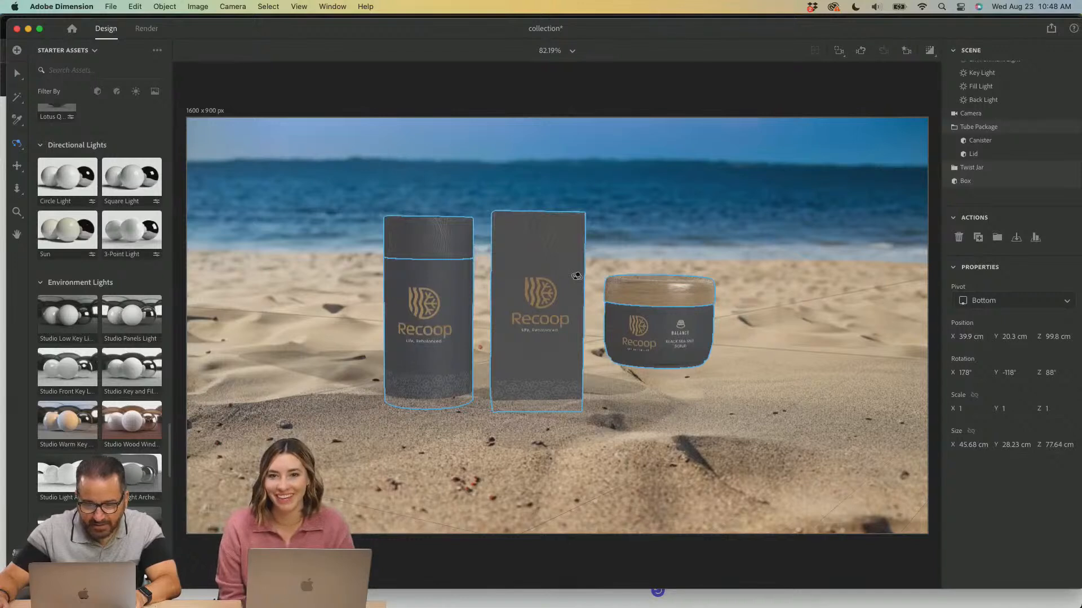
Lower the jar to about Y 0.2 cm, shift it toward the box, and move the tube closer to about X 22.9 cm.
{"action": "left_click", "coordinate": [17, 73]}
{"action": "left_click", "coordinate": [663, 329]}
{"action": "left_click_drag", "start_coordinate": [661, 322], "coordinate": [658, 336]}
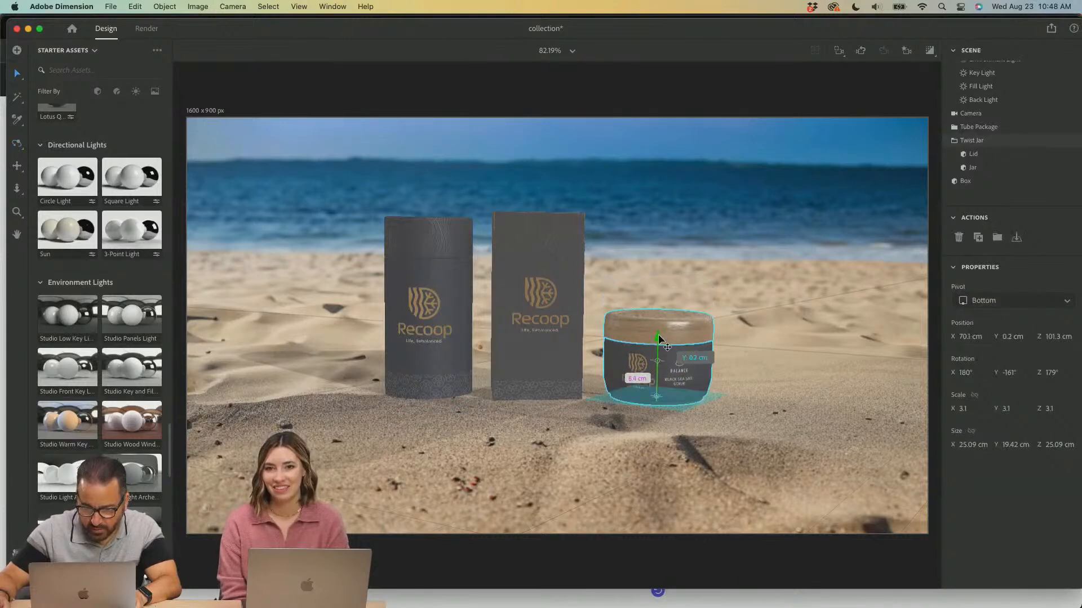
{"action": "left_click_drag", "start_coordinate": [699, 407], "coordinate": [683, 403]}
{"action": "left_click", "coordinate": [434, 355]}
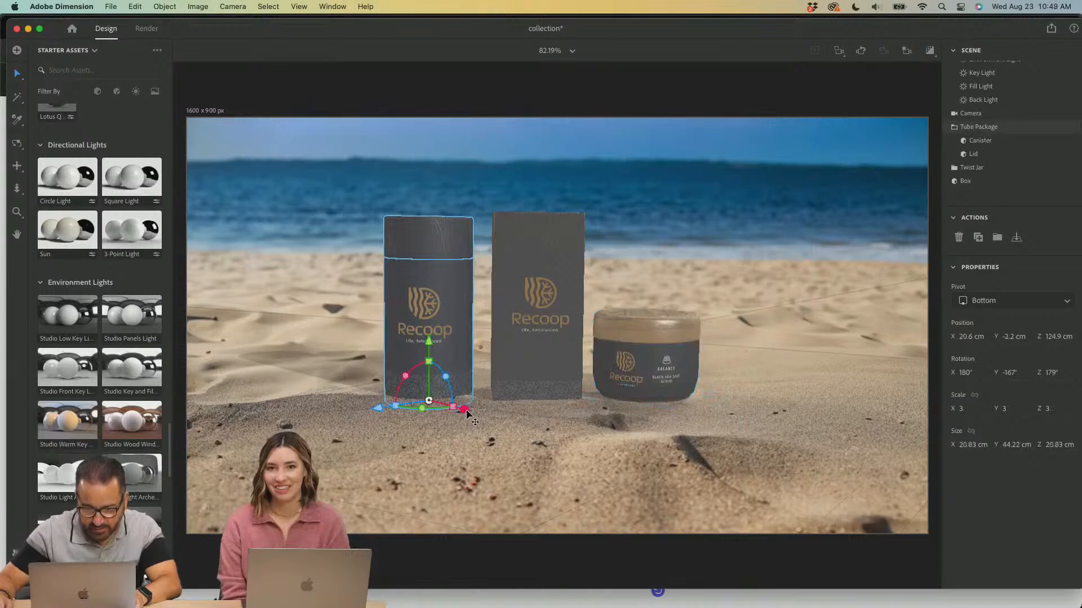
{"action": "left_click_drag", "start_coordinate": [465, 412], "coordinate": [471, 412]}
Enlarge the box proportionally to a scale of about X 2.6, Y 1.8, Z 2.6.
{"action": "left_click", "coordinate": [558, 375]}
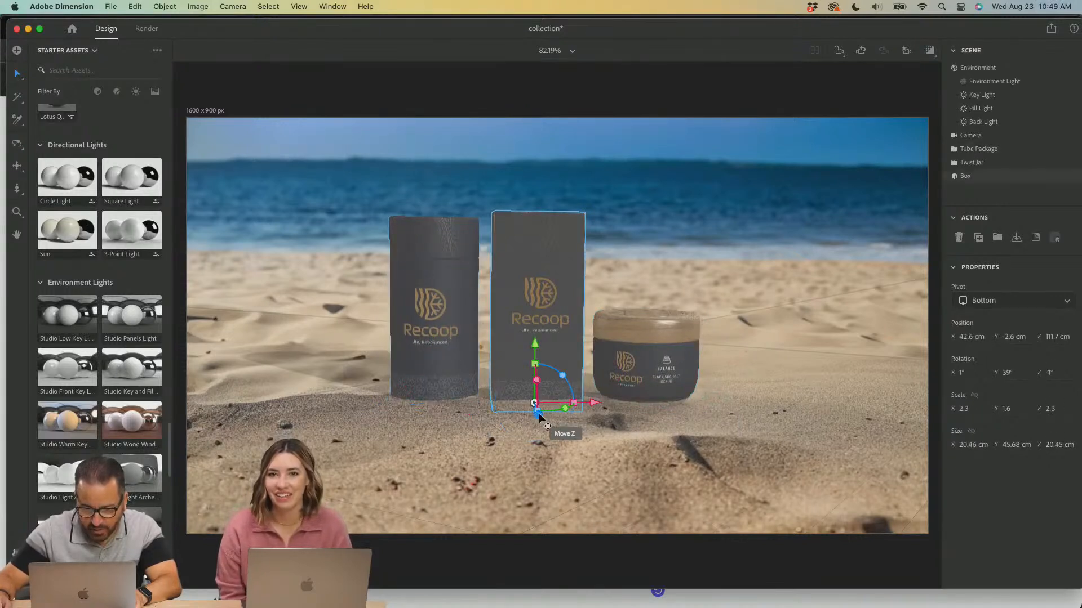
{"action": "left_click_drag", "start_coordinate": [539, 416], "coordinate": [550, 278]}
{"action": "double_click", "coordinate": [550, 277]}
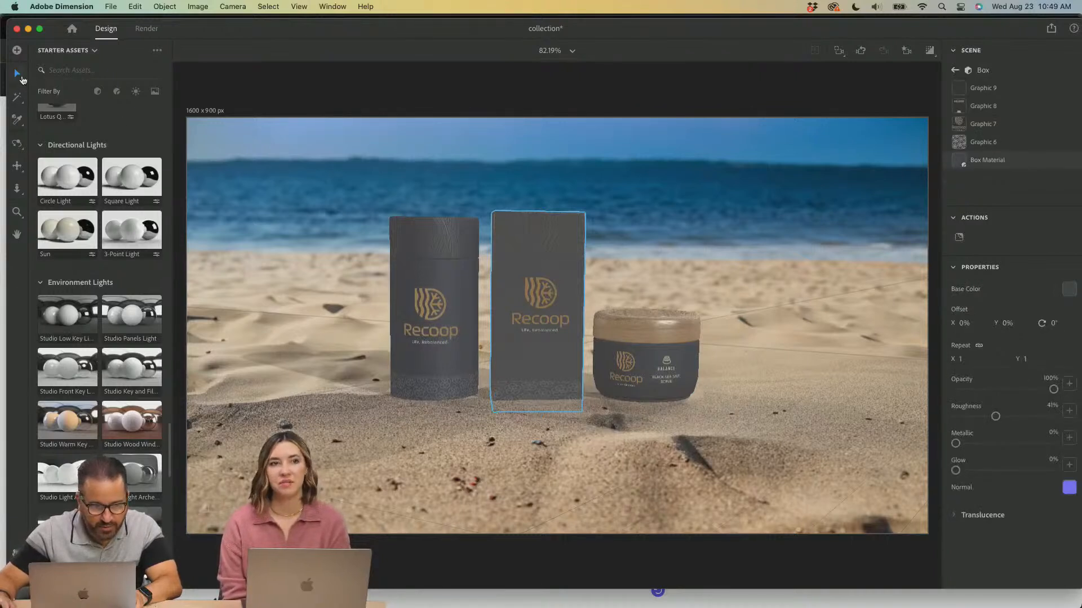
{"action": "left_click", "coordinate": [15, 75]}
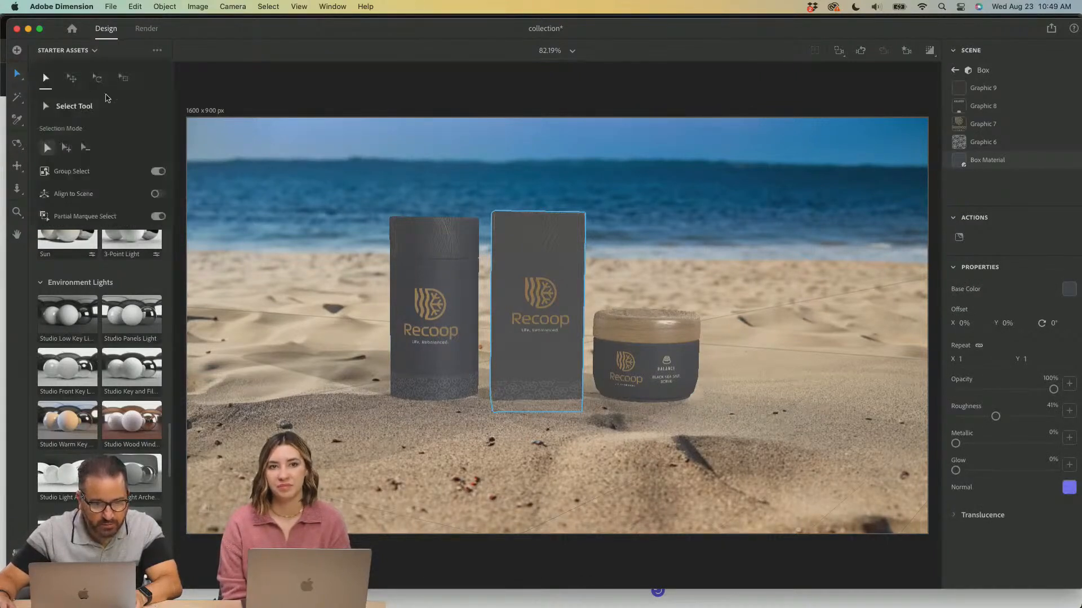
{"action": "left_click", "coordinate": [123, 78]}
{"action": "left_click_drag", "start_coordinate": [556, 253], "coordinate": [560, 233]}
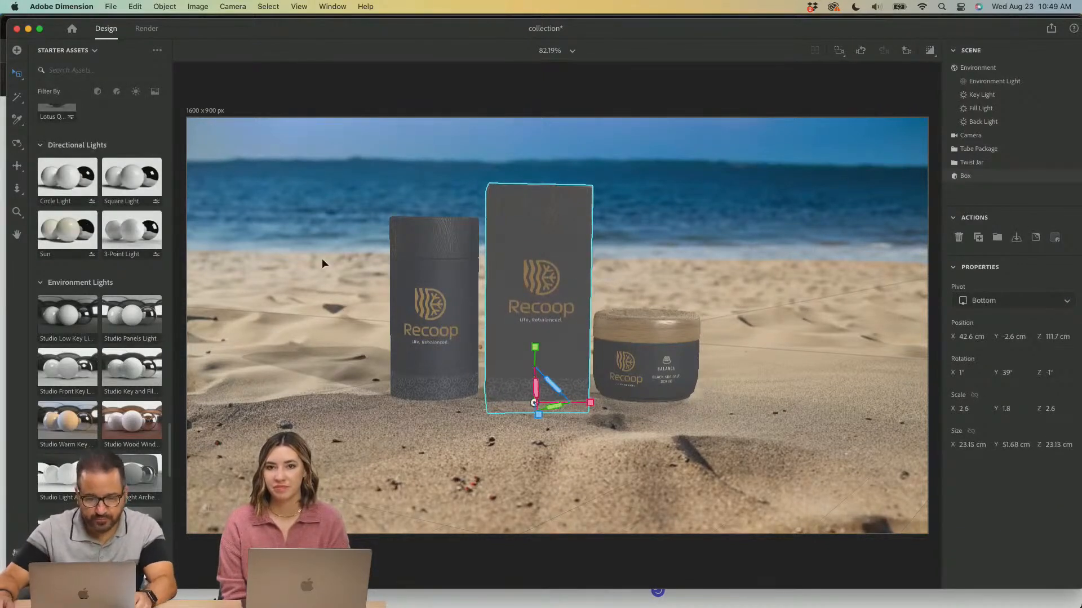
{"action": "left_click", "coordinate": [338, 271]}
Try to stretch the jar along its X axis to a scale of about 4.
{"action": "left_click", "coordinate": [677, 356]}
{"action": "left_click_drag", "start_coordinate": [685, 401], "coordinate": [686, 399]}
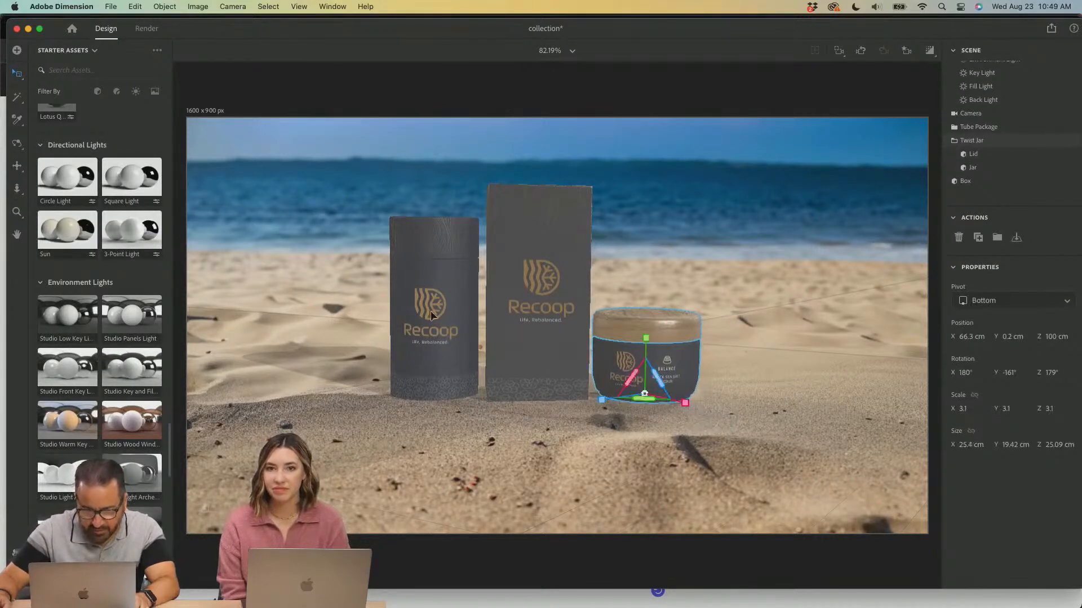
{"action": "left_click", "coordinate": [442, 315]}
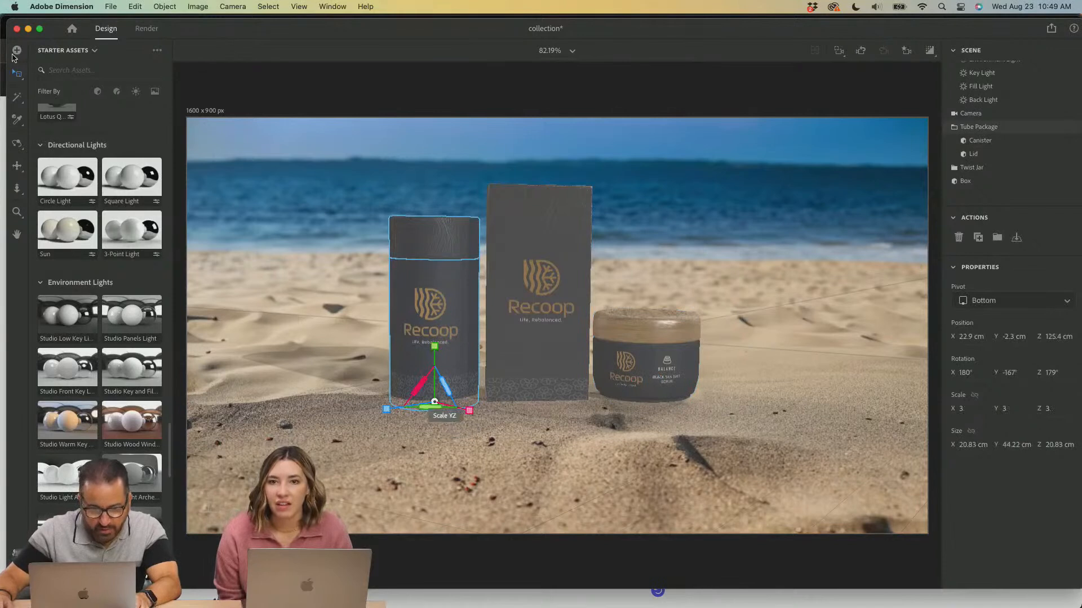
{"action": "left_click", "coordinate": [16, 77]}
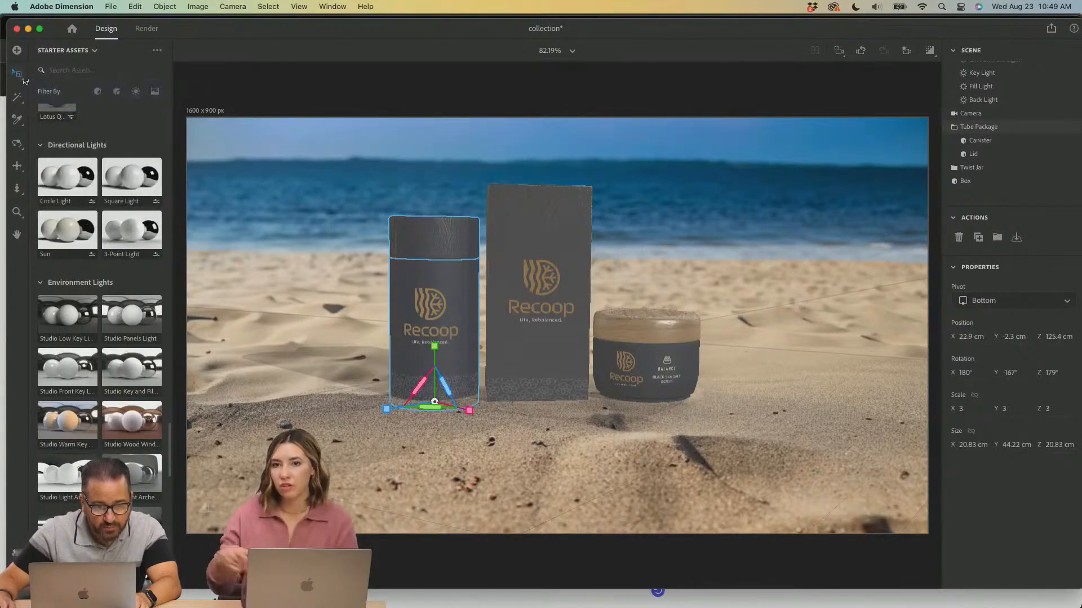
{"action": "left_click", "coordinate": [493, 425]}
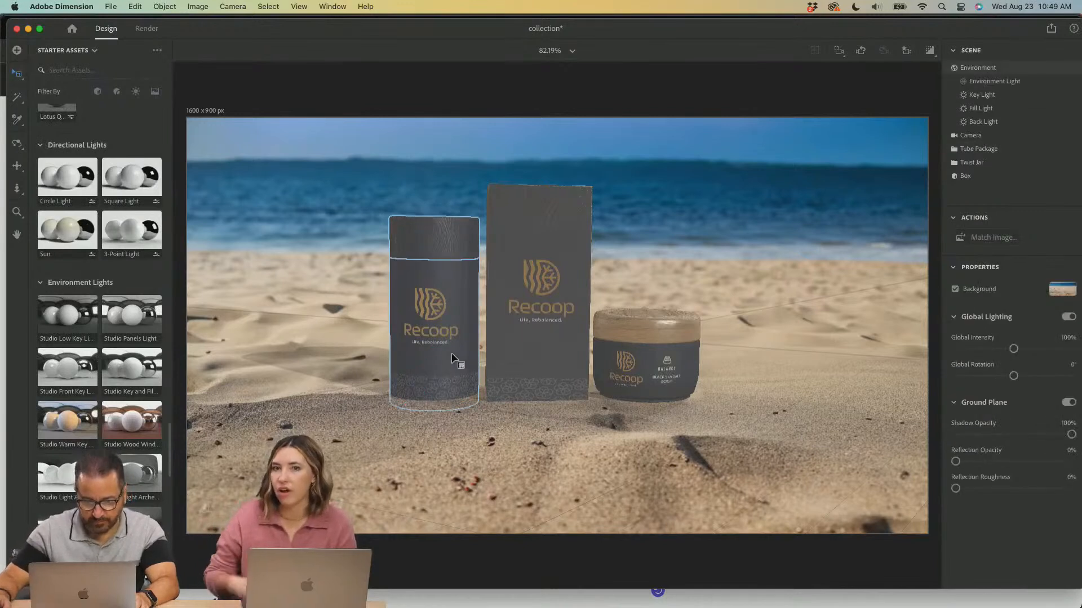
{"action": "left_click", "coordinate": [450, 396]}
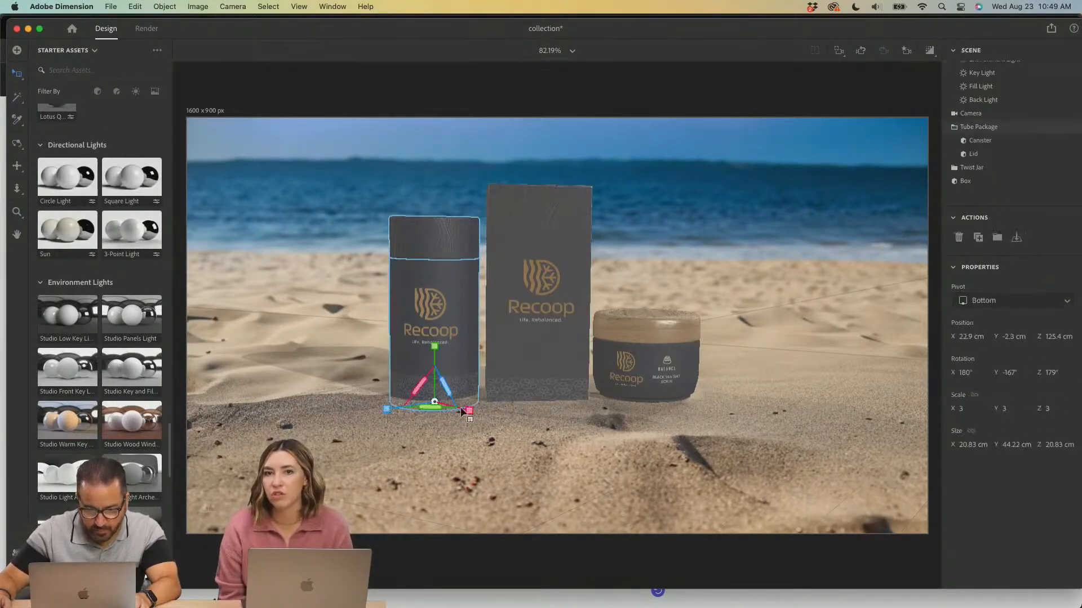
{"action": "left_click", "coordinate": [665, 389]}
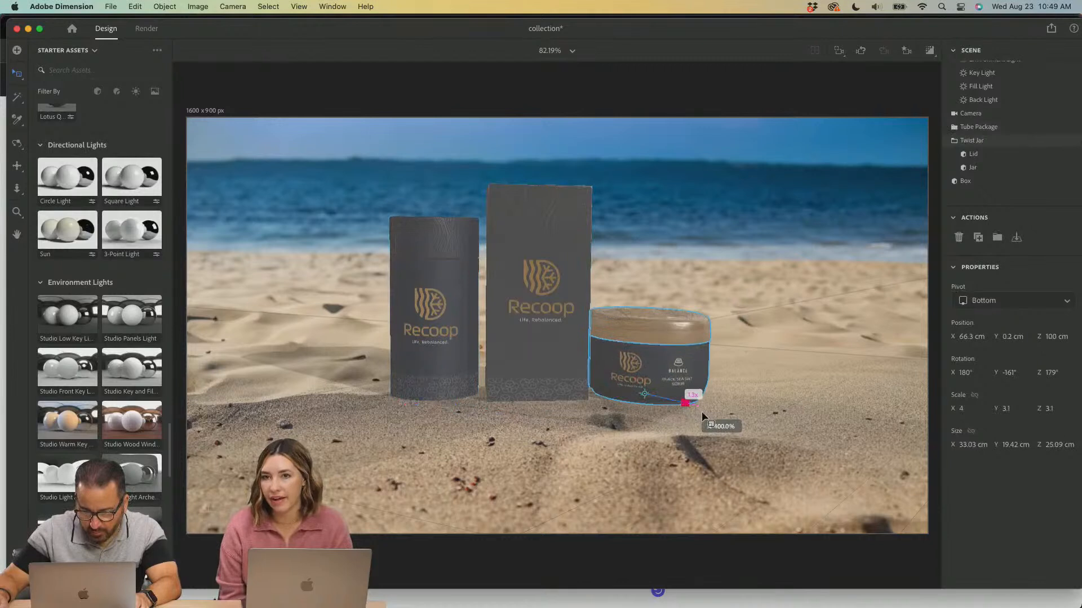
Move the jar forward so that it slightly overlaps the front of the box.
{"action": "left_click", "coordinate": [17, 75]}
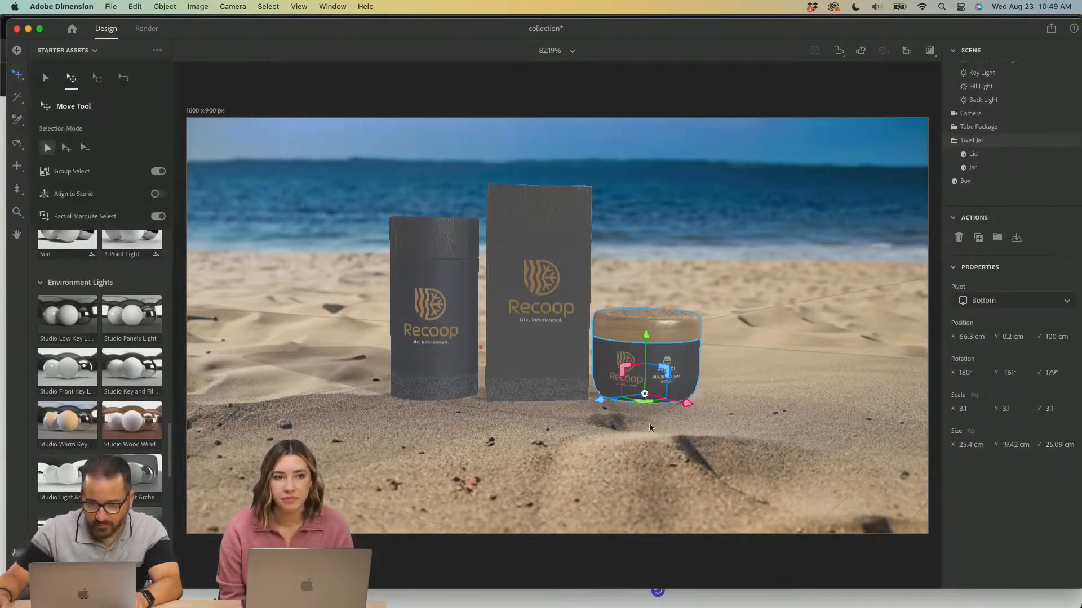
{"action": "left_click_drag", "start_coordinate": [599, 400], "coordinate": [572, 407]}
{"action": "left_click_drag", "start_coordinate": [669, 413], "coordinate": [680, 414]}
{"action": "left_click", "coordinate": [781, 415]}
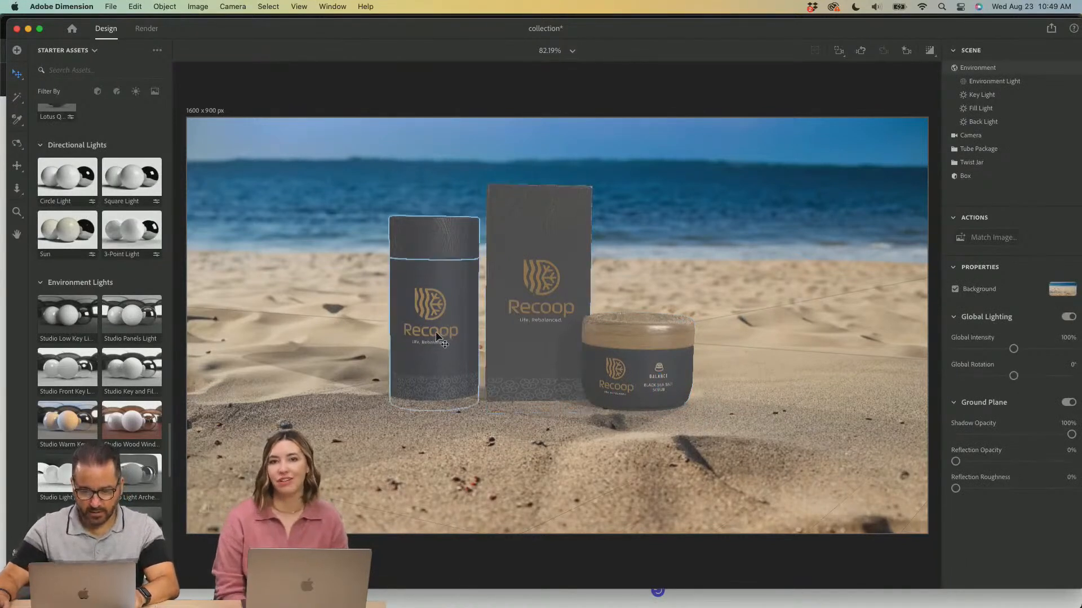
Rotate the box slightly about its vertical axis so its side edge faces the camera at an angle.
{"action": "left_click", "coordinate": [556, 310]}
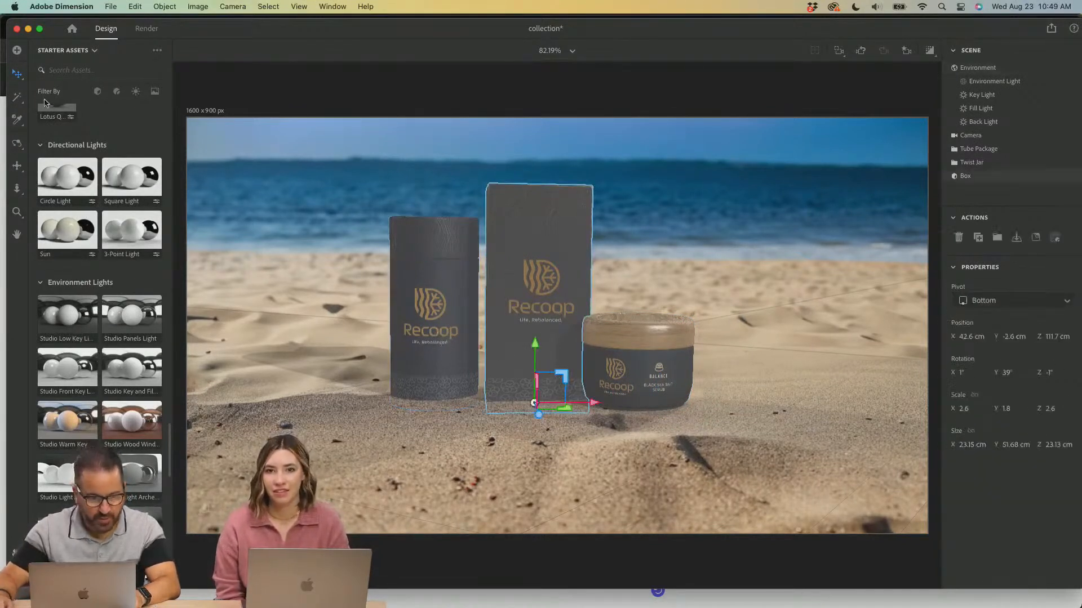
{"action": "left_click", "coordinate": [19, 74]}
{"action": "left_click", "coordinate": [97, 78]}
{"action": "mouse_move", "coordinate": [563, 411]}
{"action": "left_mouse_down"}
{"action": "mouse_move", "coordinate": [543, 411]}
{"action": "mouse_move", "coordinate": [560, 408]}
{"action": "left_mouse_up"}
Tilt the tube toward the box to an X rotation of about 174° and shift it to about X 21.3 cm.
{"action": "left_click", "coordinate": [431, 332]}
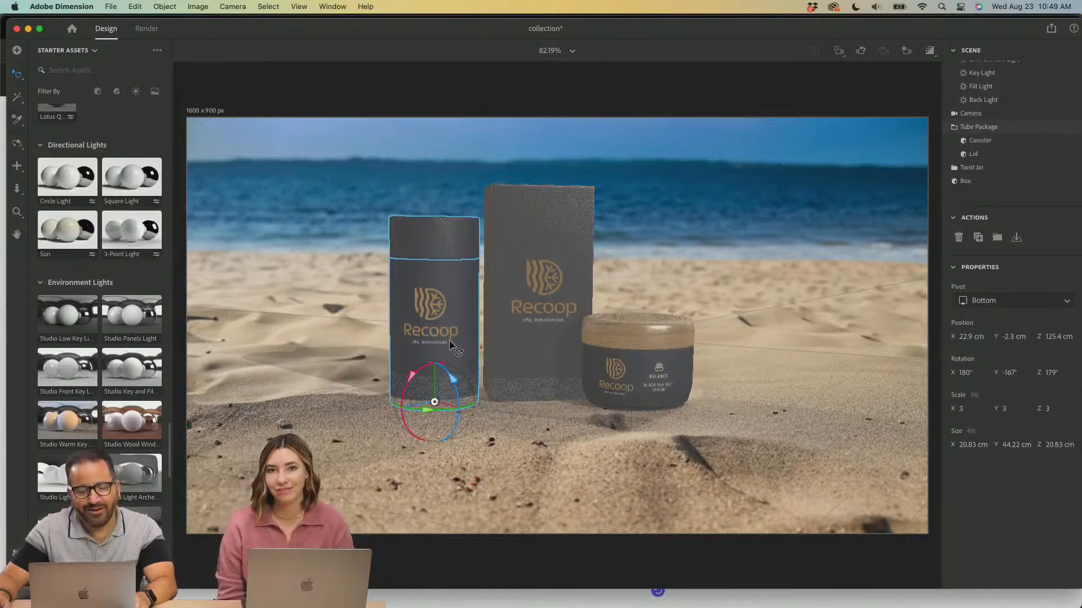
{"action": "left_click_drag", "start_coordinate": [448, 375], "coordinate": [508, 362]}
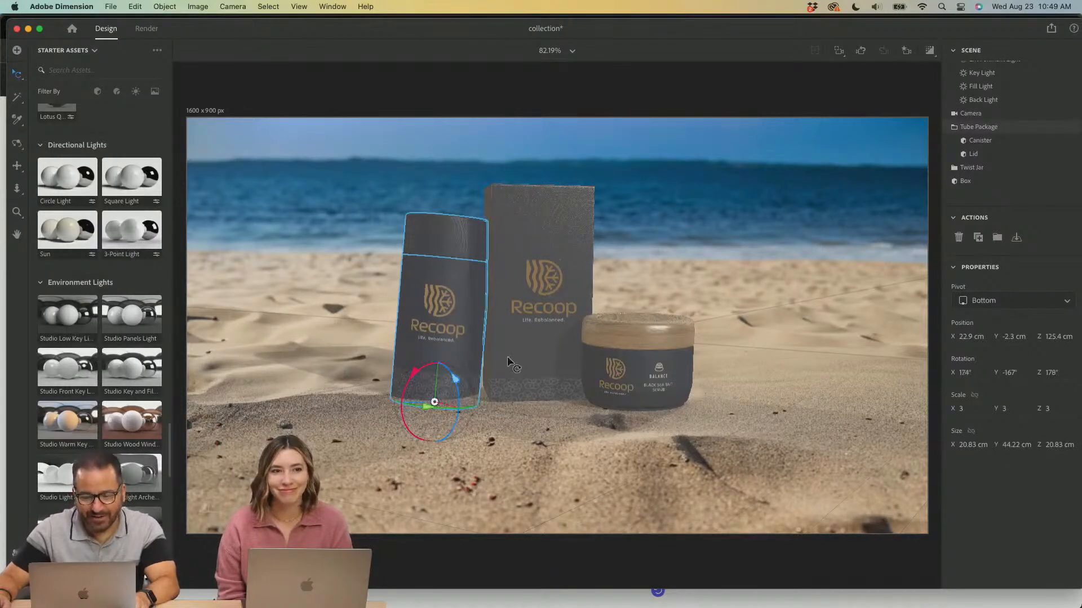
{"action": "left_click", "coordinate": [21, 77]}
{"action": "left_click", "coordinate": [72, 83]}
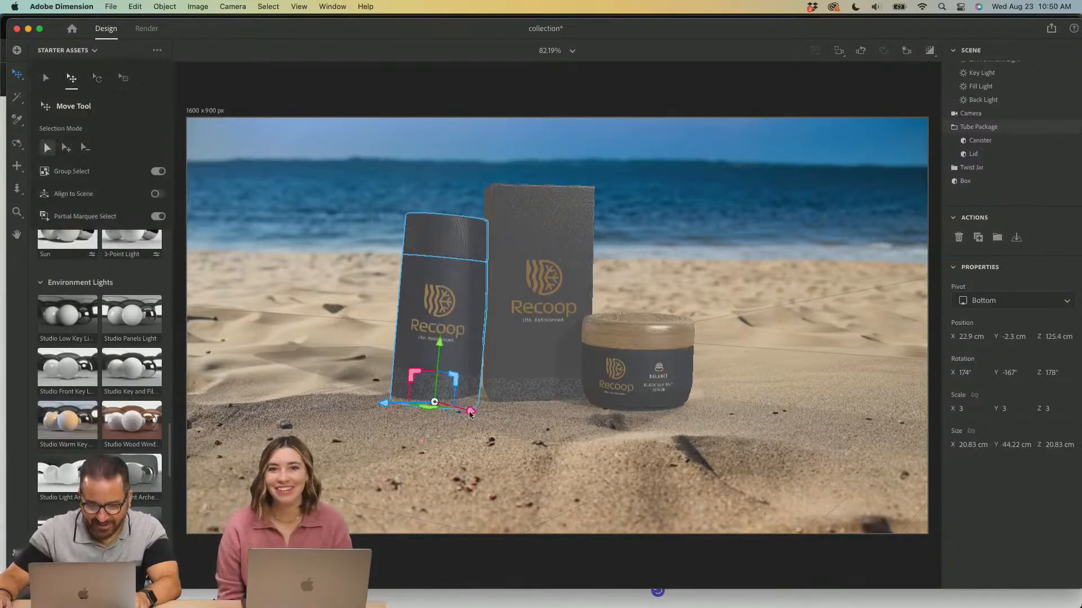
{"action": "left_click_drag", "start_coordinate": [470, 412], "coordinate": [466, 411]}
{"action": "left_click", "coordinate": [573, 466]}
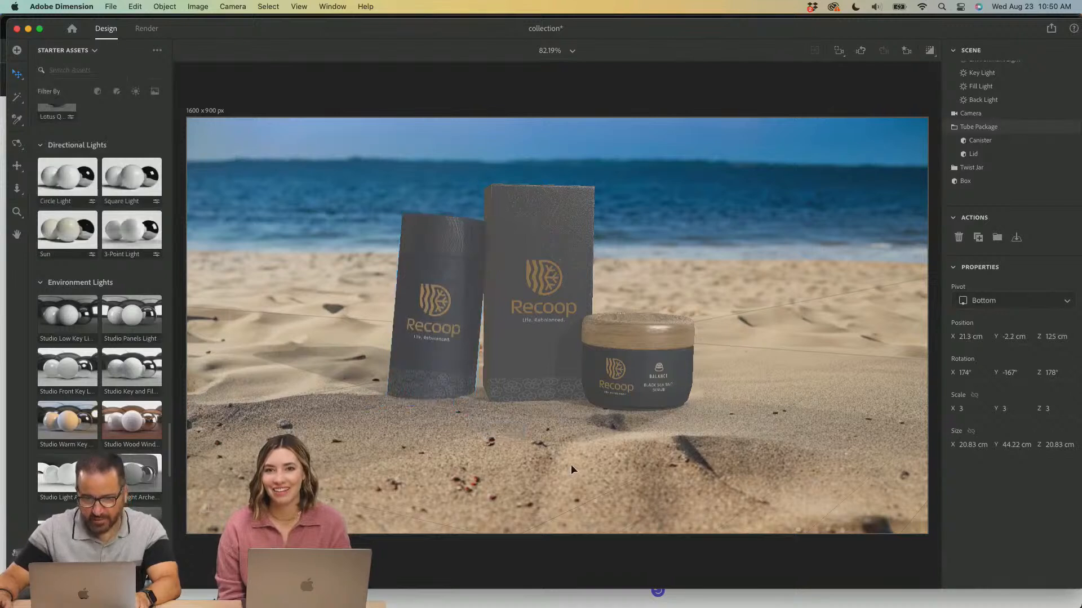
Select the tube, box and jar together and scale them uniformly to 1.1.
{"action": "left_click", "coordinate": [17, 166]}
{"action": "left_click_drag", "start_coordinate": [443, 329], "coordinate": [457, 330]}
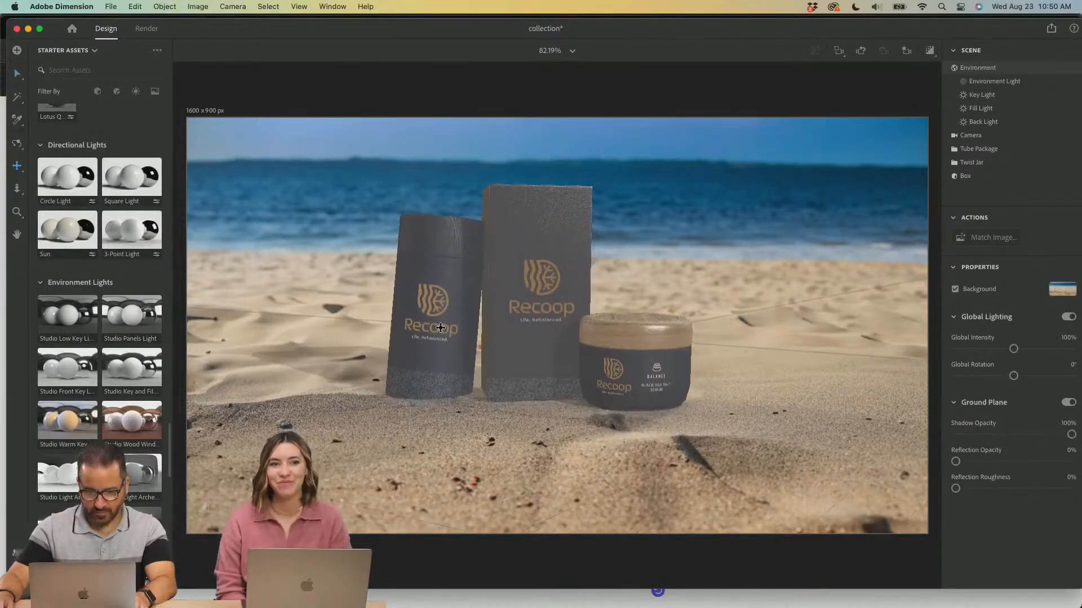
{"action": "key", "text": "1"}
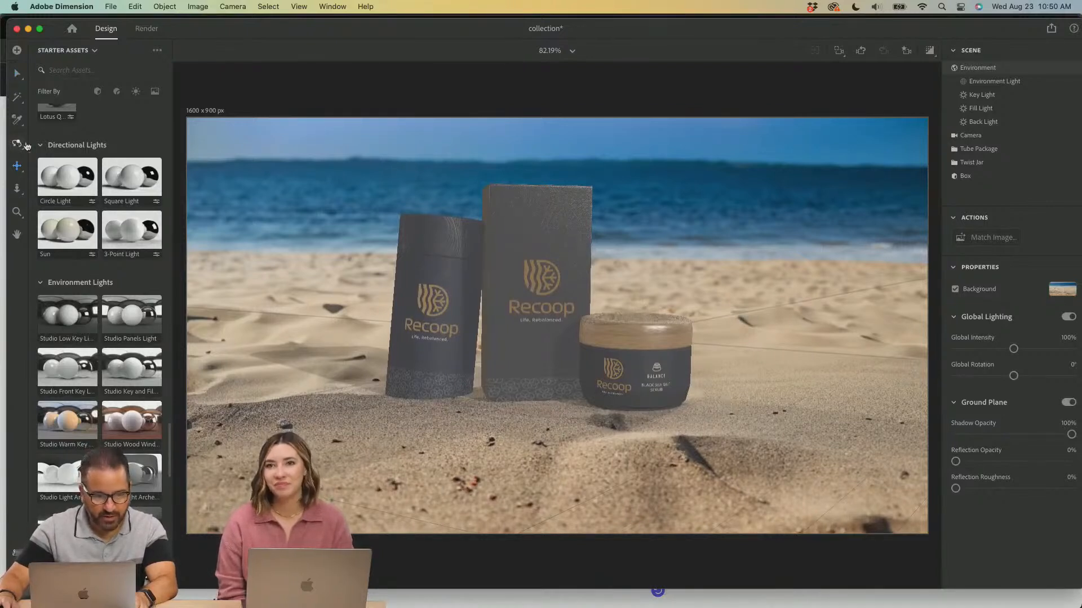
{"action": "left_click", "coordinate": [15, 71]}
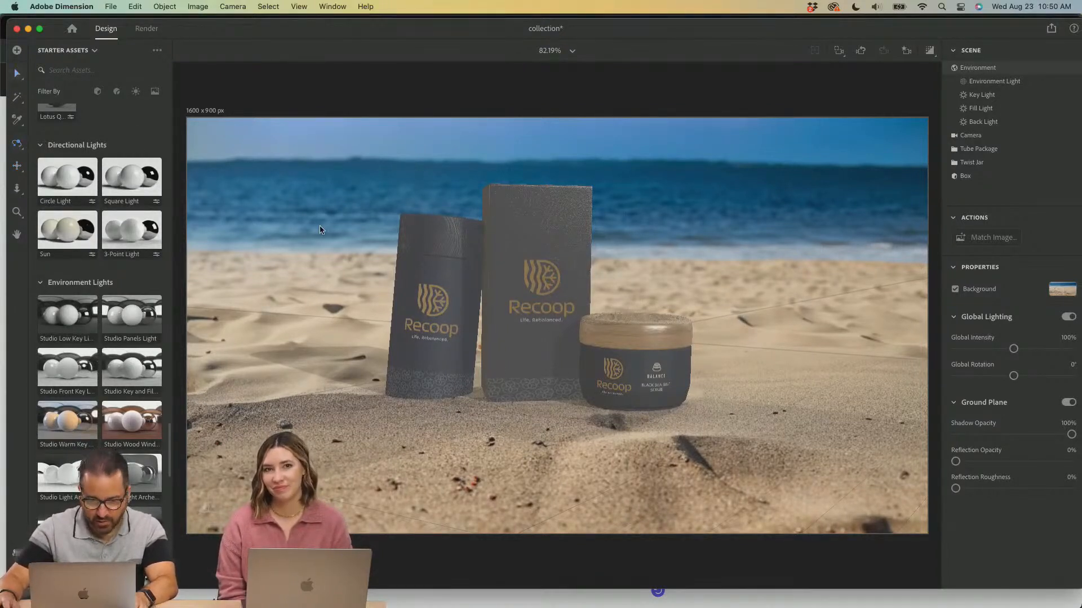
{"action": "left_click", "coordinate": [488, 283]}
{"action": "left_click", "coordinate": [644, 368], "text": "shift"}
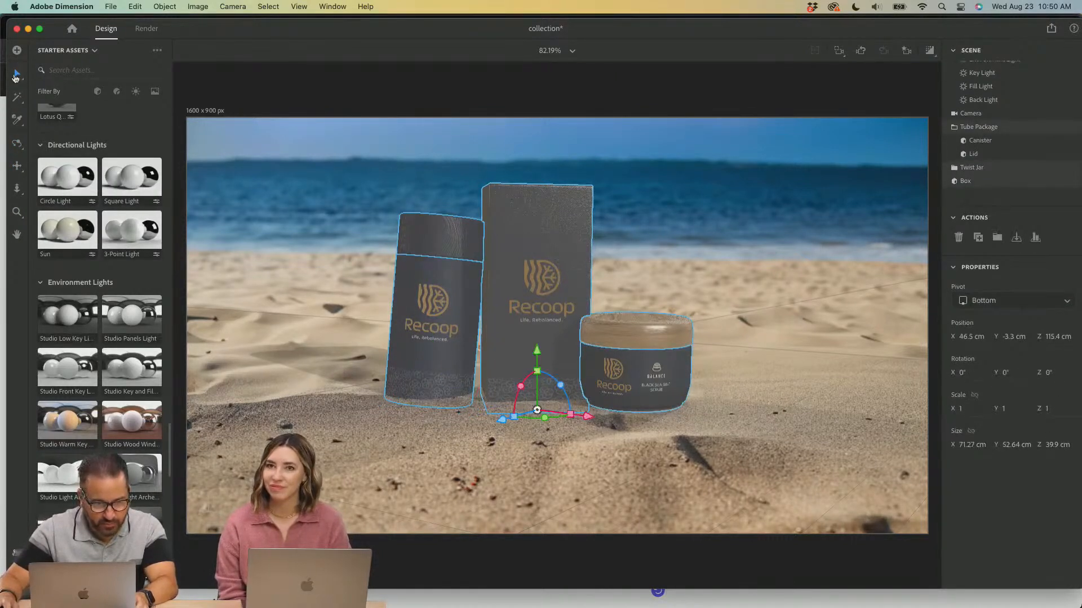
{"action": "left_click", "coordinate": [16, 71]}
{"action": "left_click", "coordinate": [122, 77]}
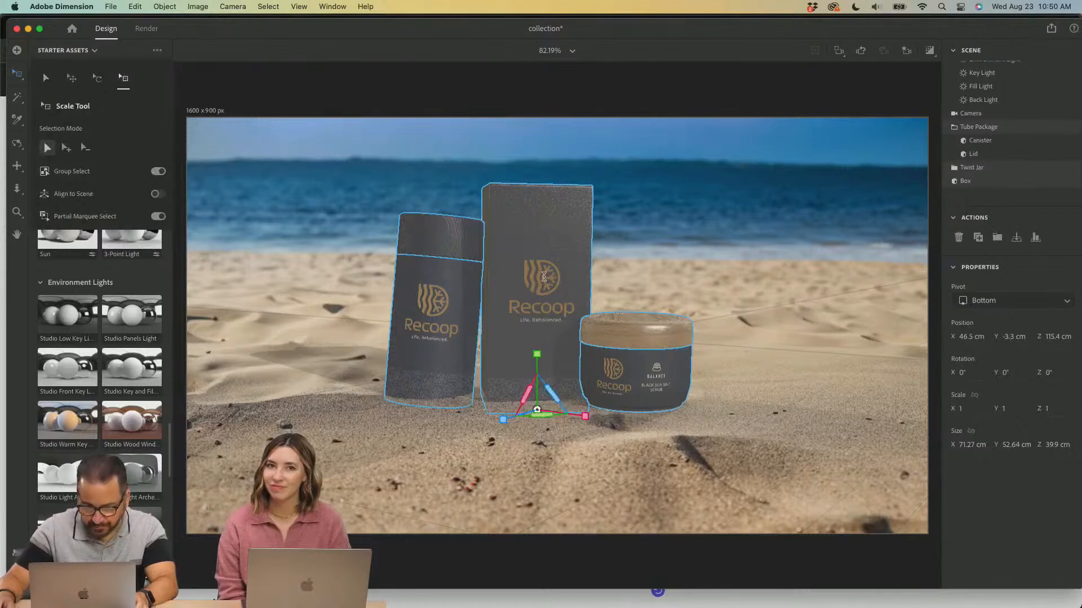
{"action": "left_click_drag", "start_coordinate": [547, 279], "coordinate": [549, 277]}
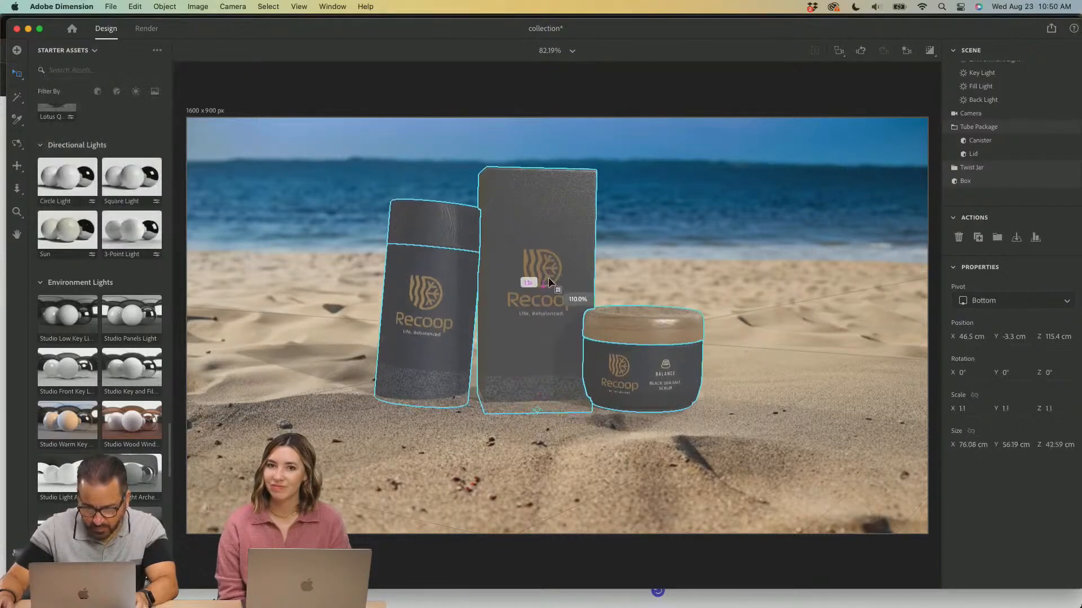
{"action": "left_click", "coordinate": [706, 451]}
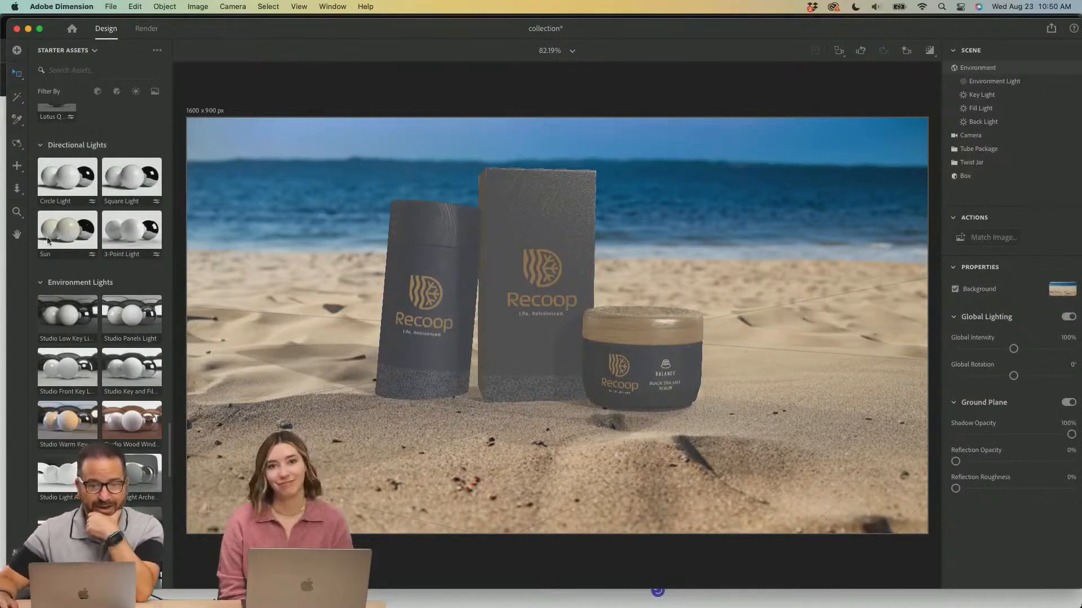
Deselect the products and save the collection scene.
{"action": "left_click_drag", "start_coordinate": [285, 26], "coordinate": [279, 25]}
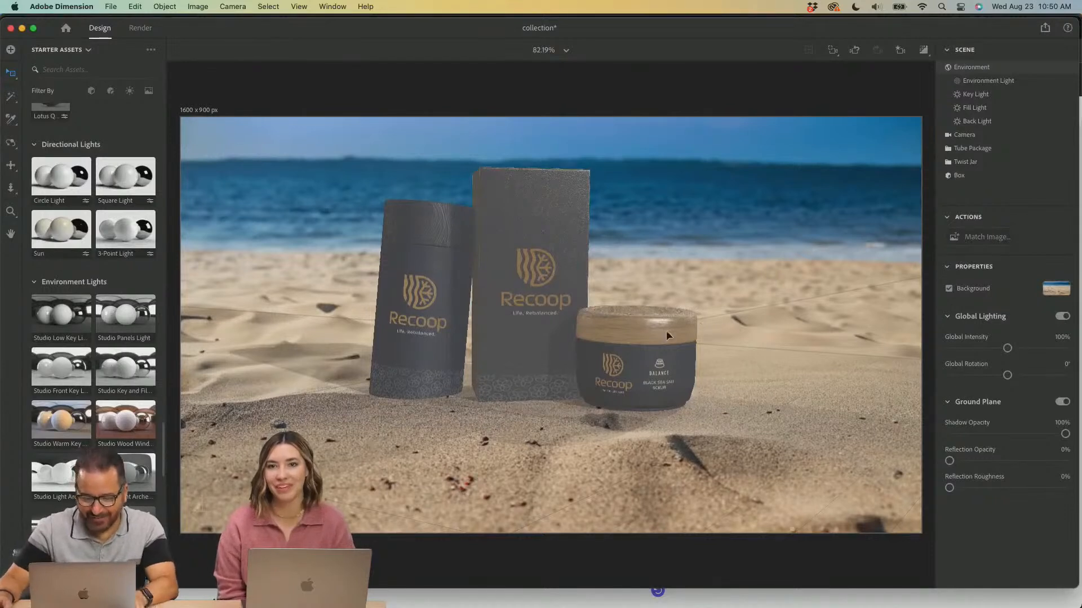
{"action": "left_click", "coordinate": [408, 271]}
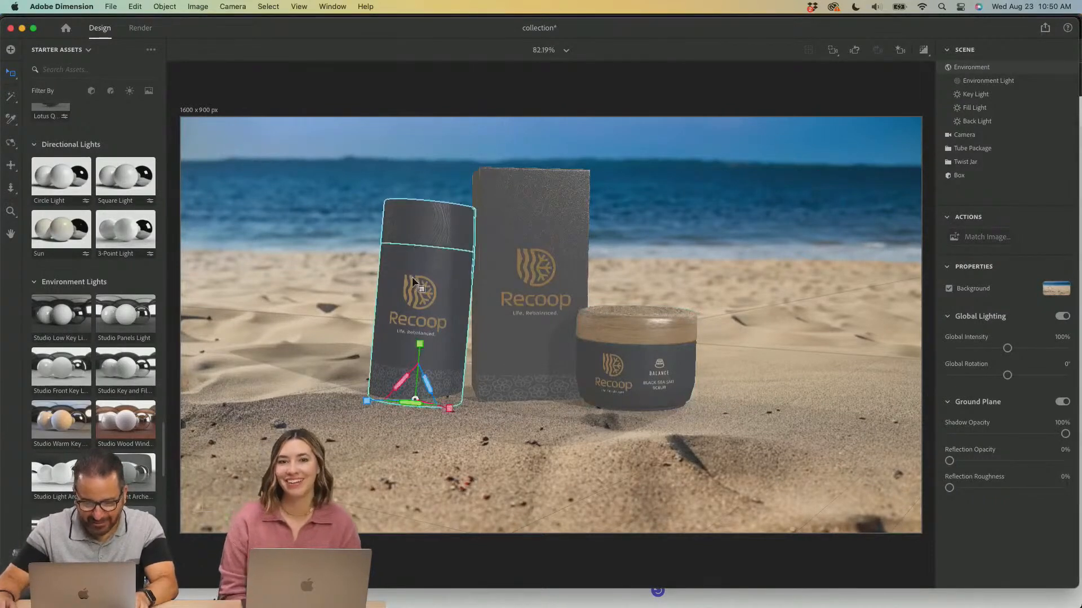
{"action": "left_click", "coordinate": [824, 305]}
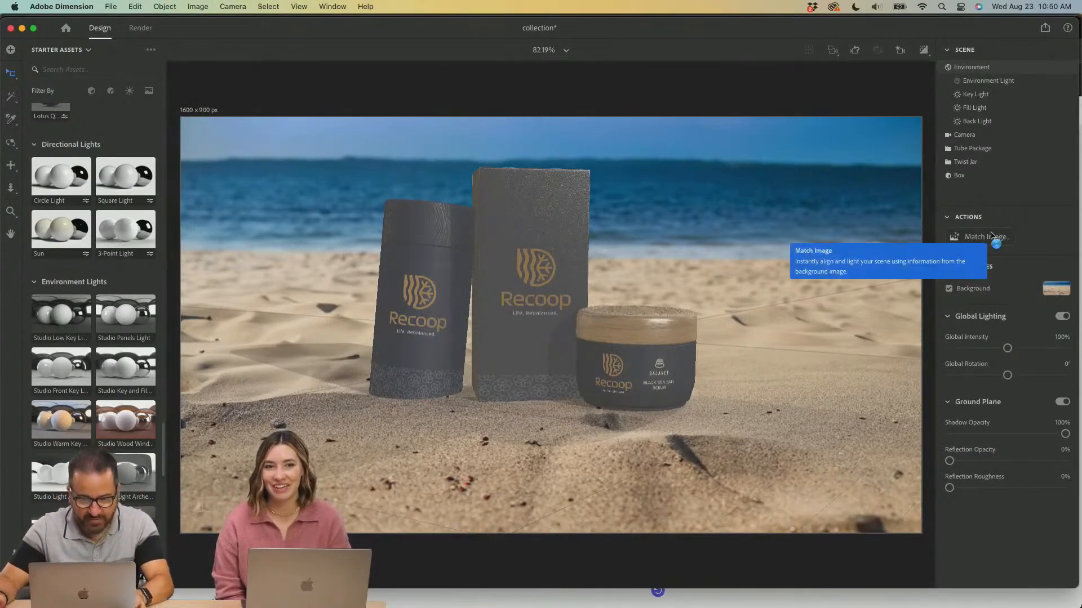
{"action": "key", "text": "super+s"}
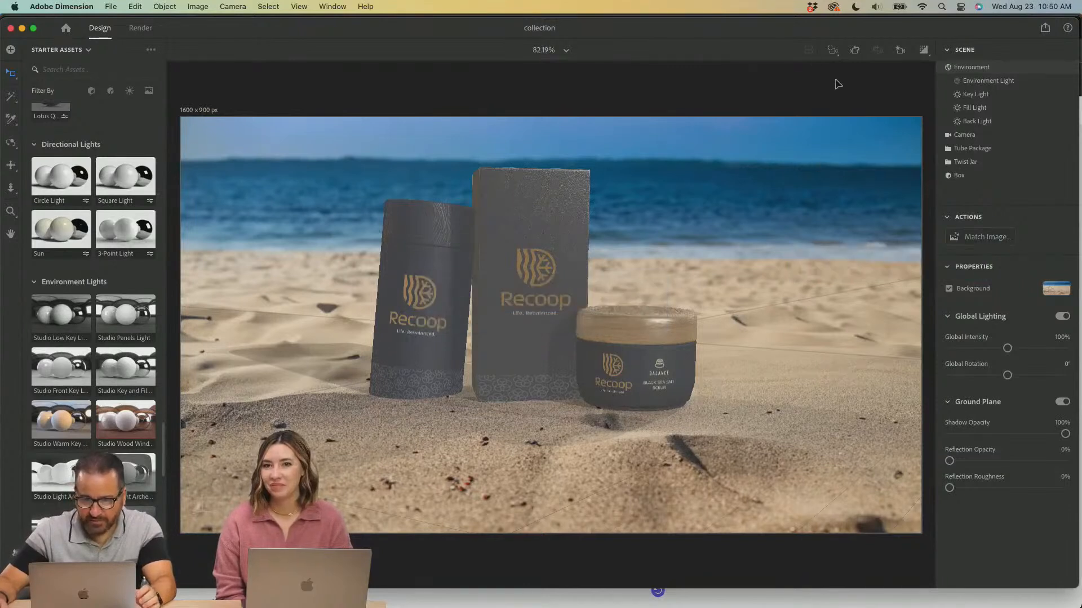
Match the scene to the beach image with Outdoor Sunlight lights only, without canvas resizing or camera perspective, and preview the render.
{"action": "left_click", "coordinate": [977, 235]}
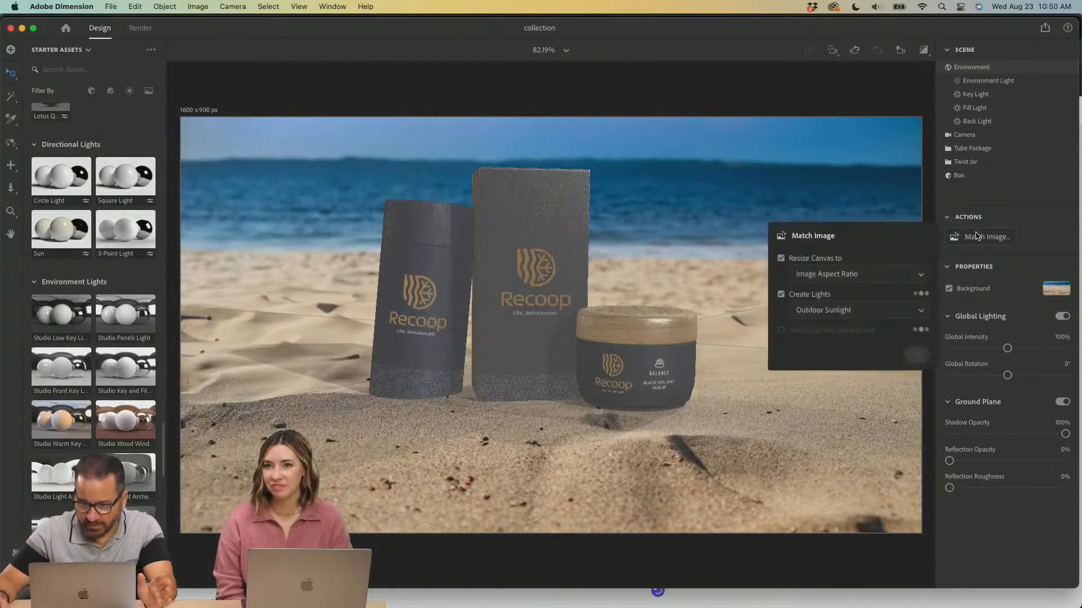
{"action": "left_click", "coordinate": [780, 259]}
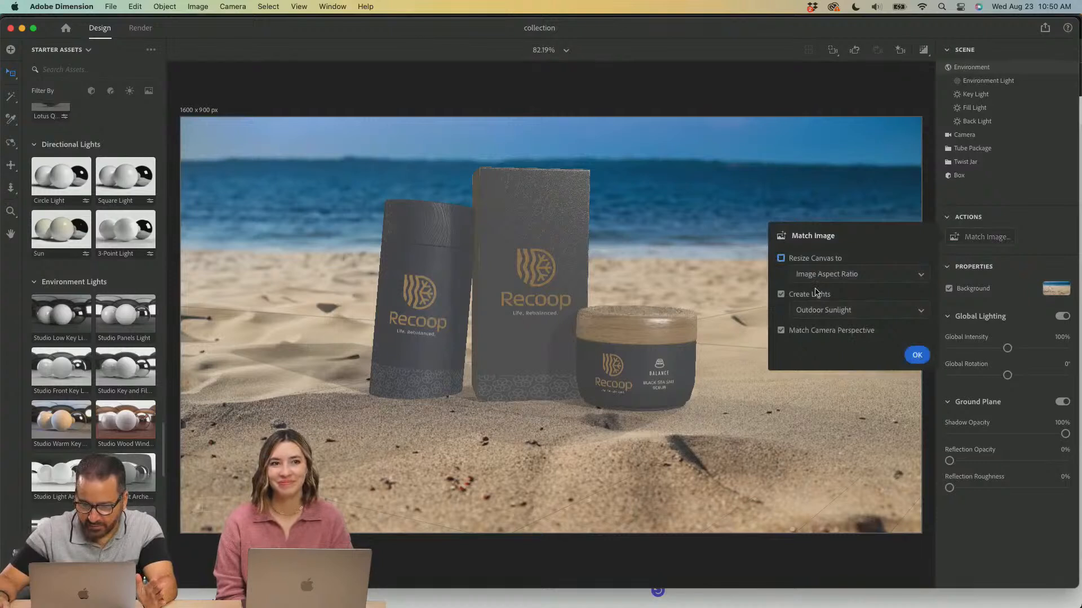
{"action": "left_click", "coordinate": [781, 331]}
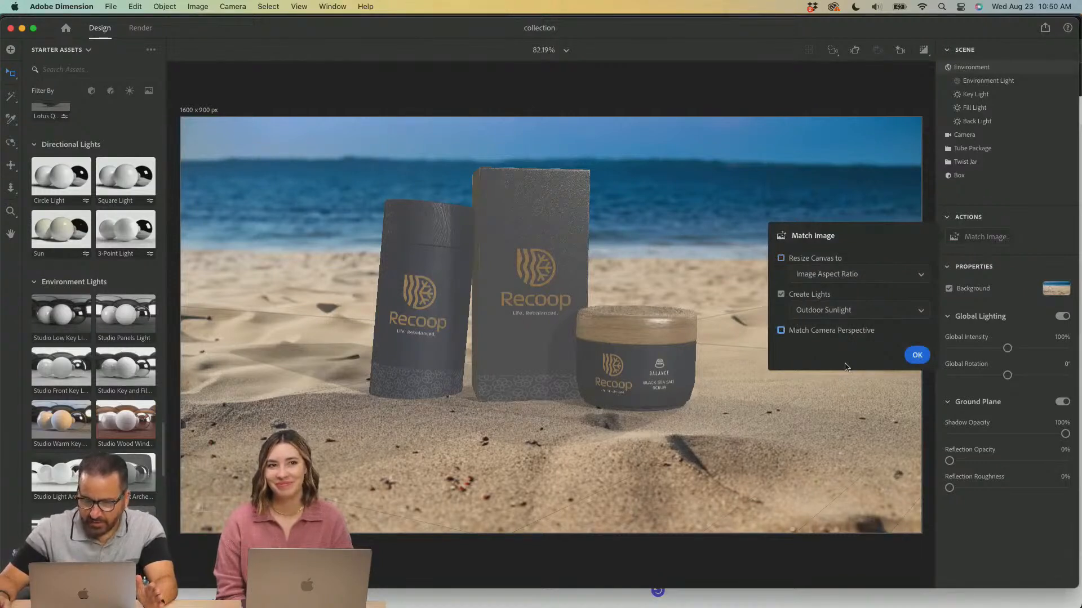
{"action": "left_click", "coordinate": [917, 355]}
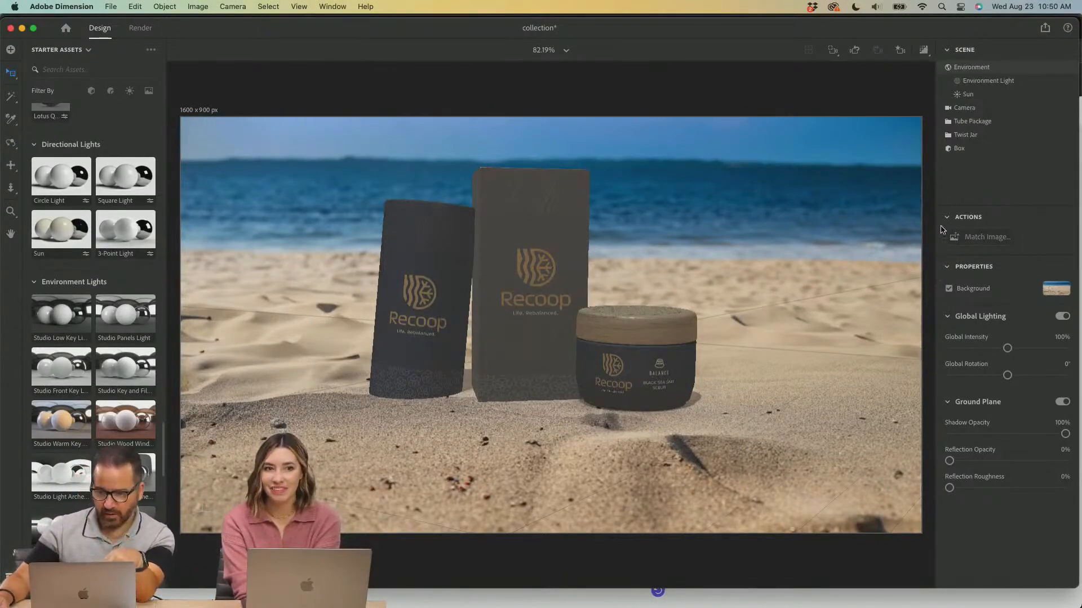
{"action": "left_click", "coordinate": [923, 50]}
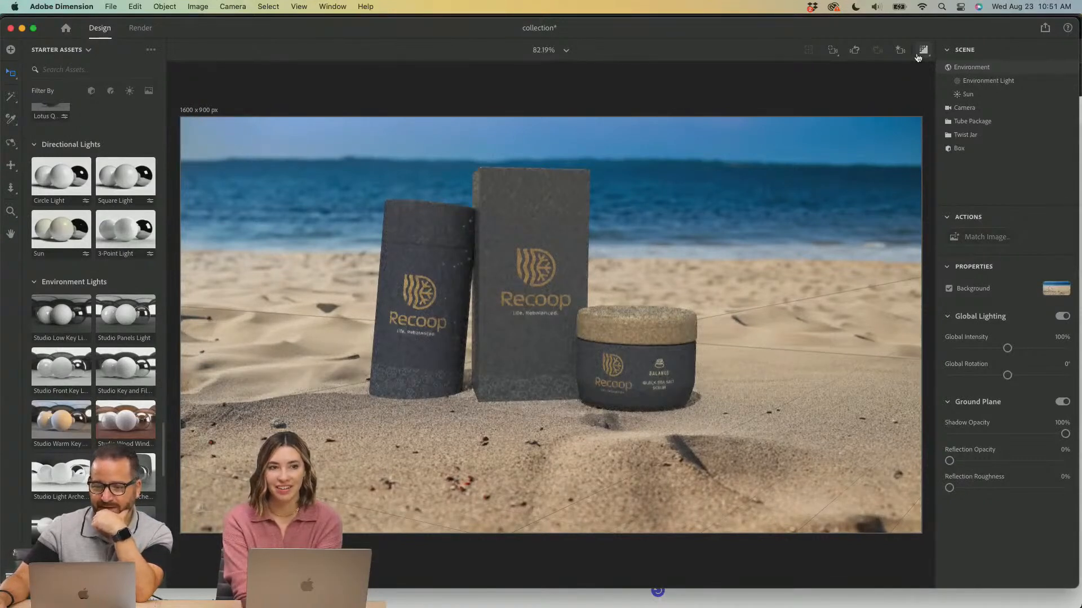
{"action": "left_click", "coordinate": [921, 53]}
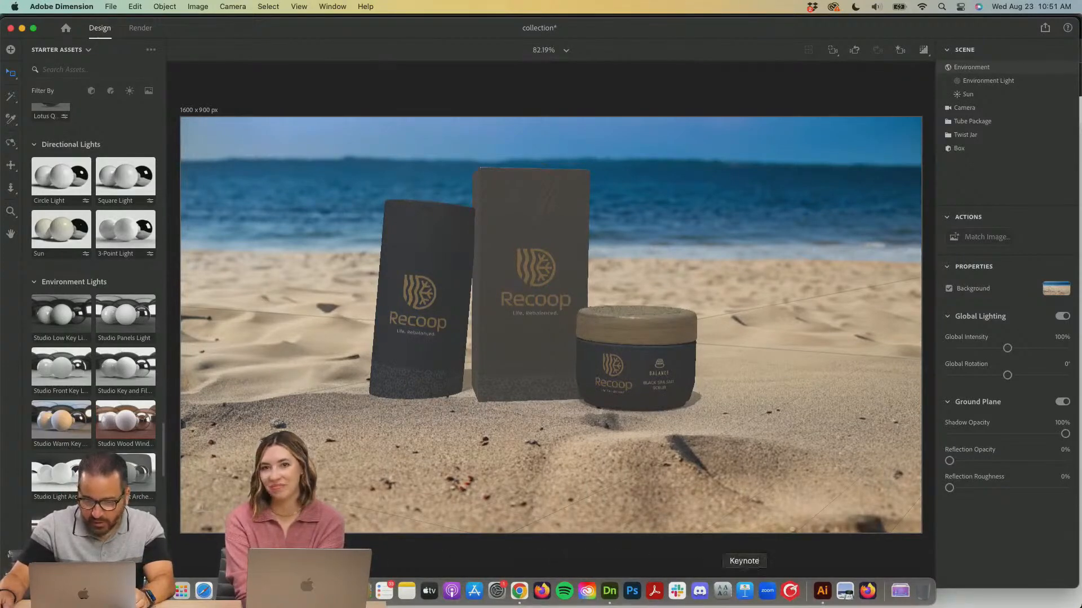
Switch to Illustrator to review the Tally label artwork, and to Adobe Express in Chrome to review the generated sand image.
{"action": "left_click", "coordinate": [822, 591]}
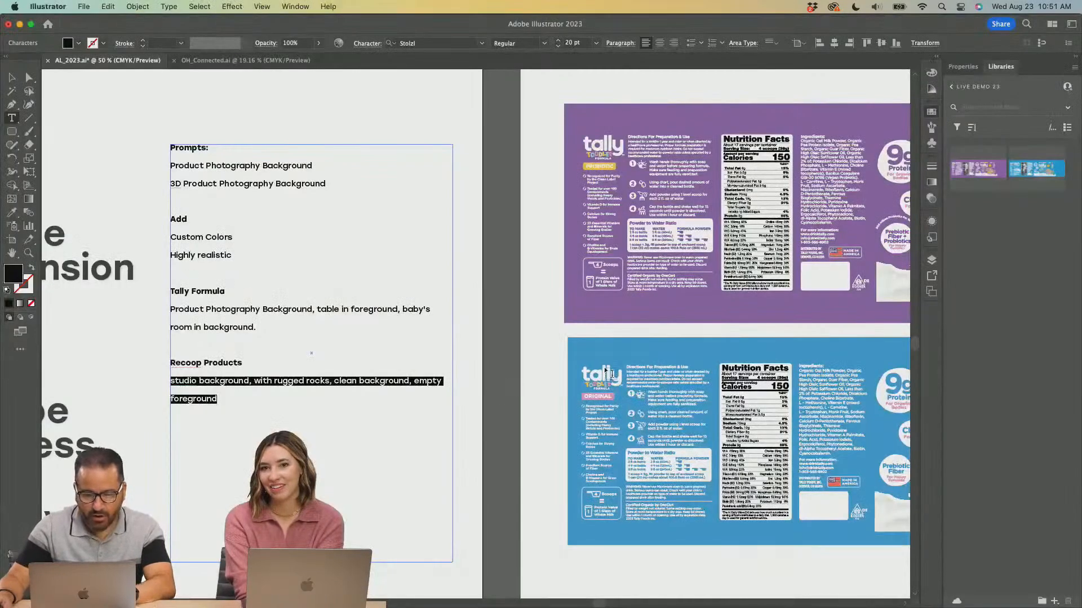
{"action": "left_click", "coordinate": [768, 374], "text": "super"}
{"action": "left_click_drag", "start_coordinate": [827, 346], "coordinate": [313, 333]}
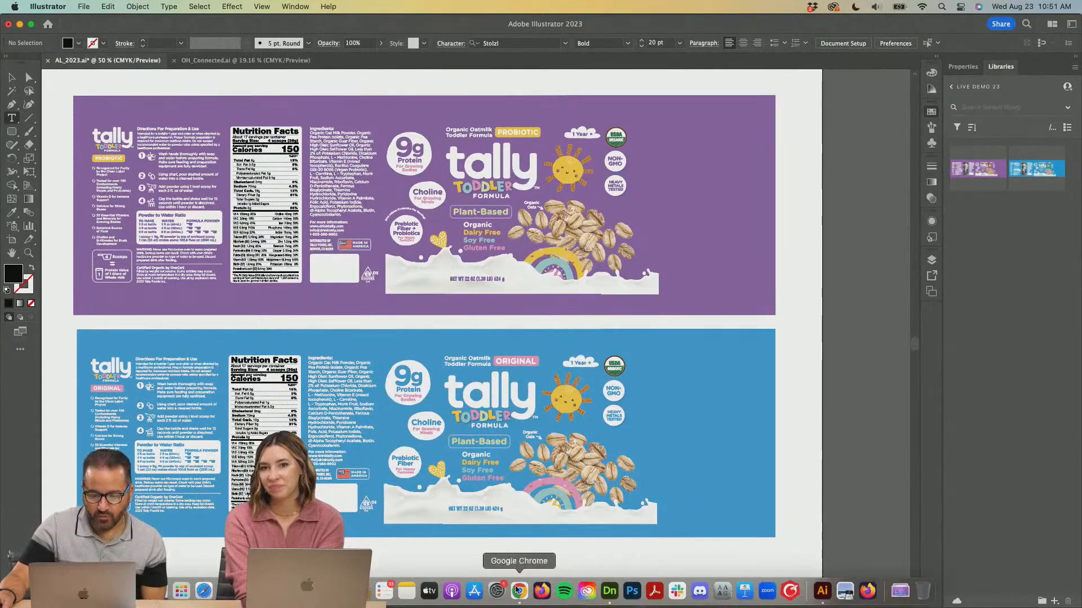
{"action": "left_click", "coordinate": [518, 592]}
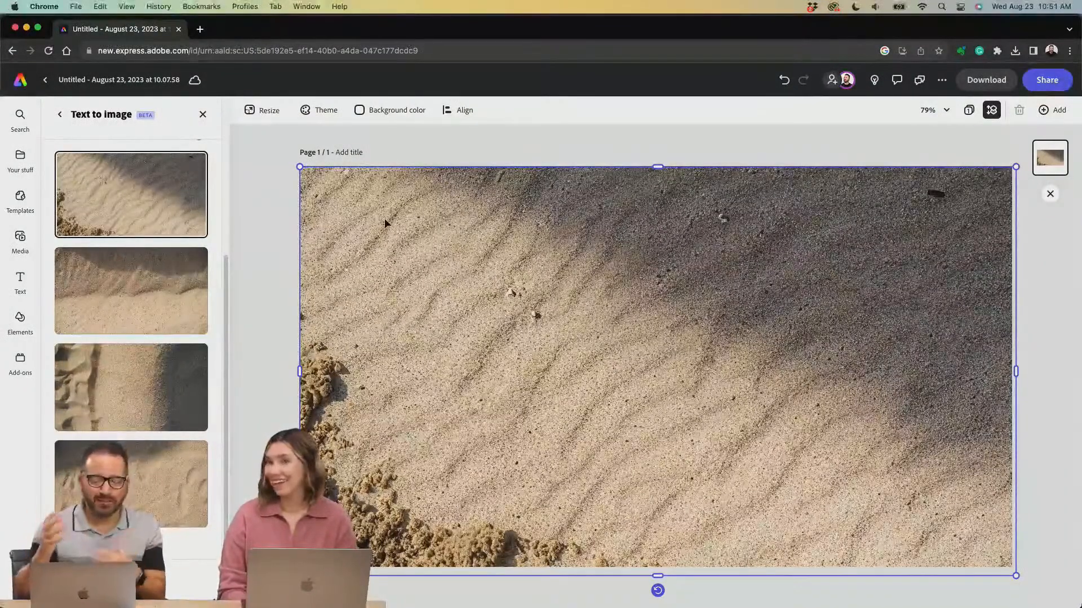
{"action": "mouse_move", "coordinate": [519, 602]}
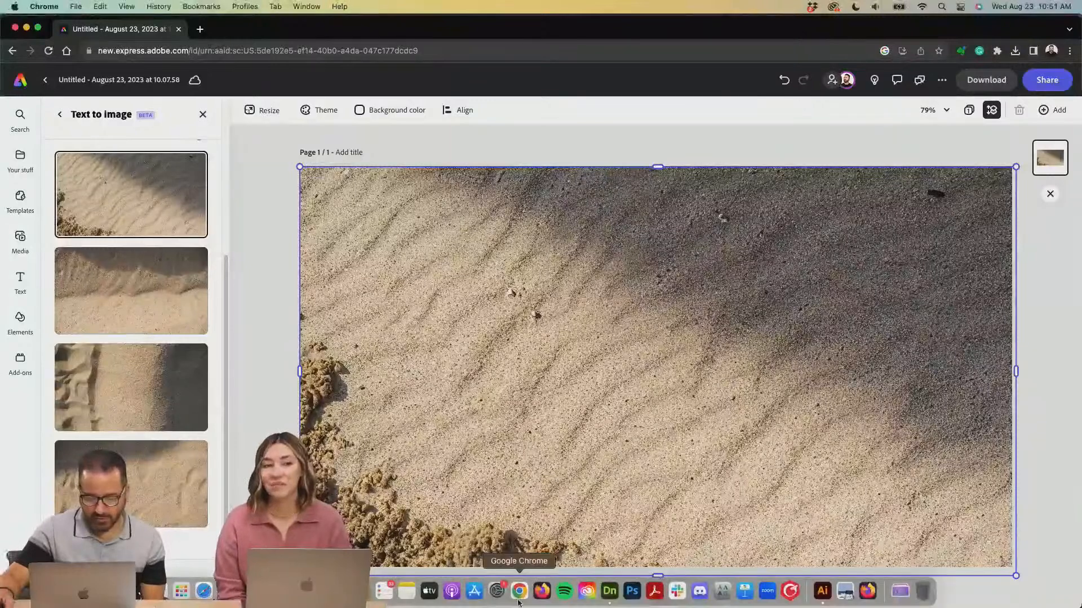
Return to Adobe Dimension, apply the Studio Wood Wind... environment light to the scene and browse the other environment lights.
{"action": "left_click", "coordinate": [609, 591]}
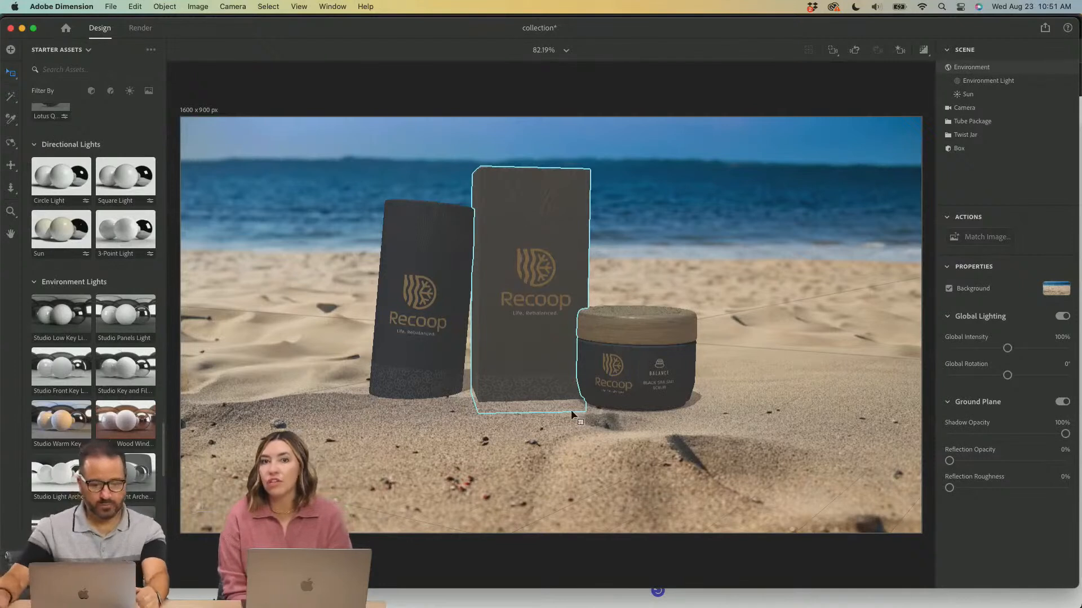
{"action": "left_click", "coordinate": [114, 417]}
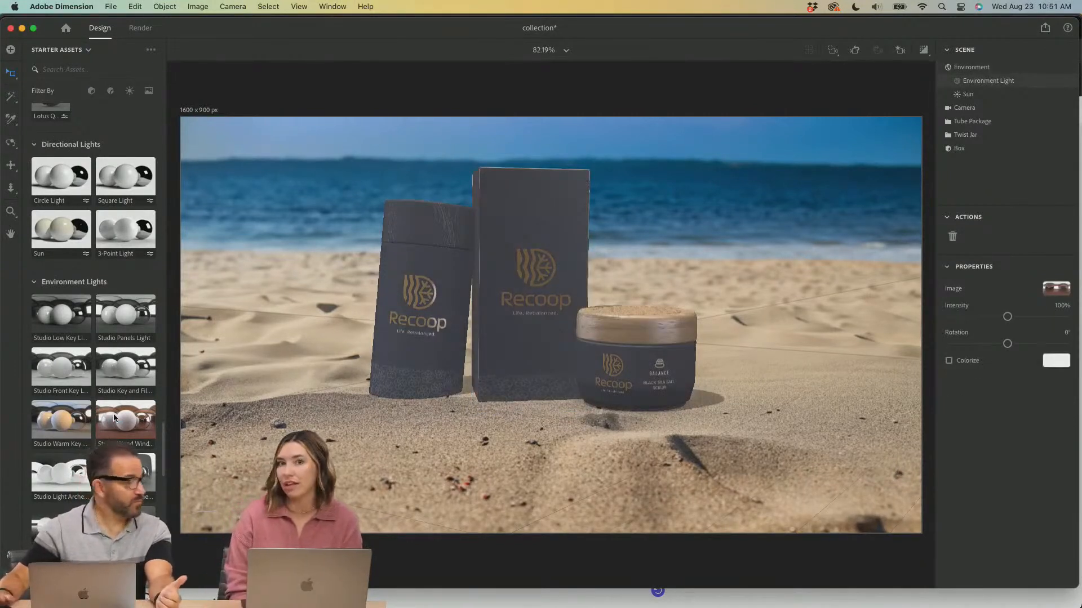
{"action": "scroll", "coordinate": [134, 491], "scroll_direction": "down", "scroll_amount": 2}
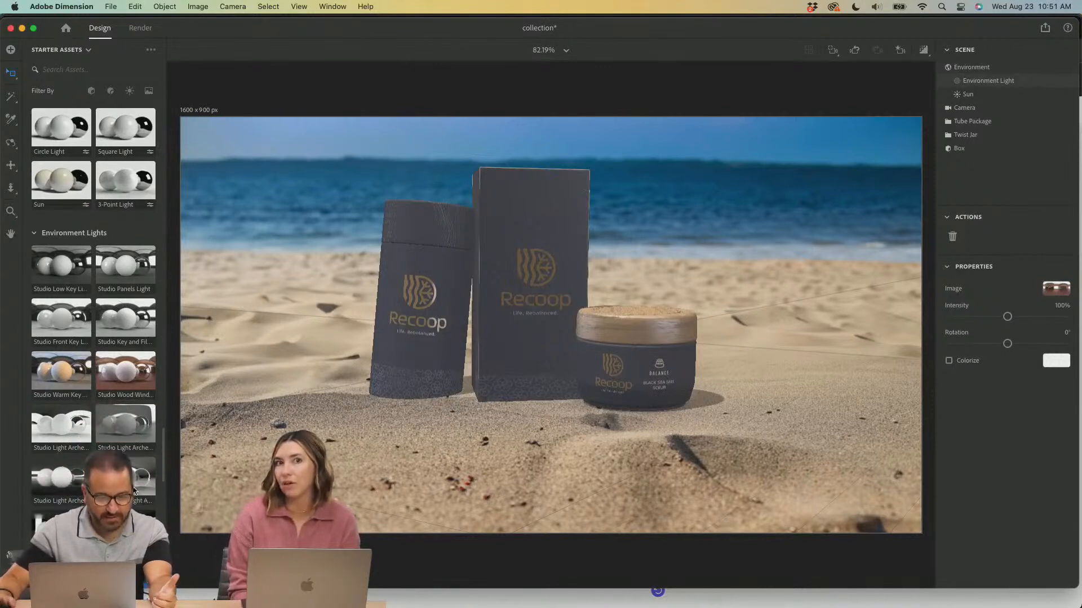
{"action": "scroll", "coordinate": [137, 509], "scroll_direction": "down", "scroll_amount": 3}
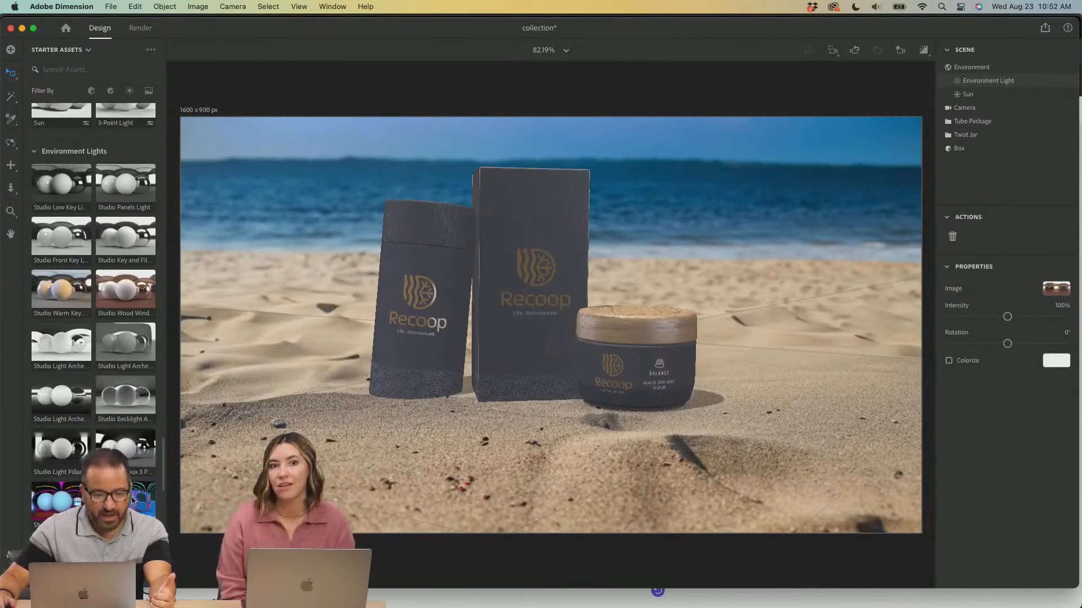
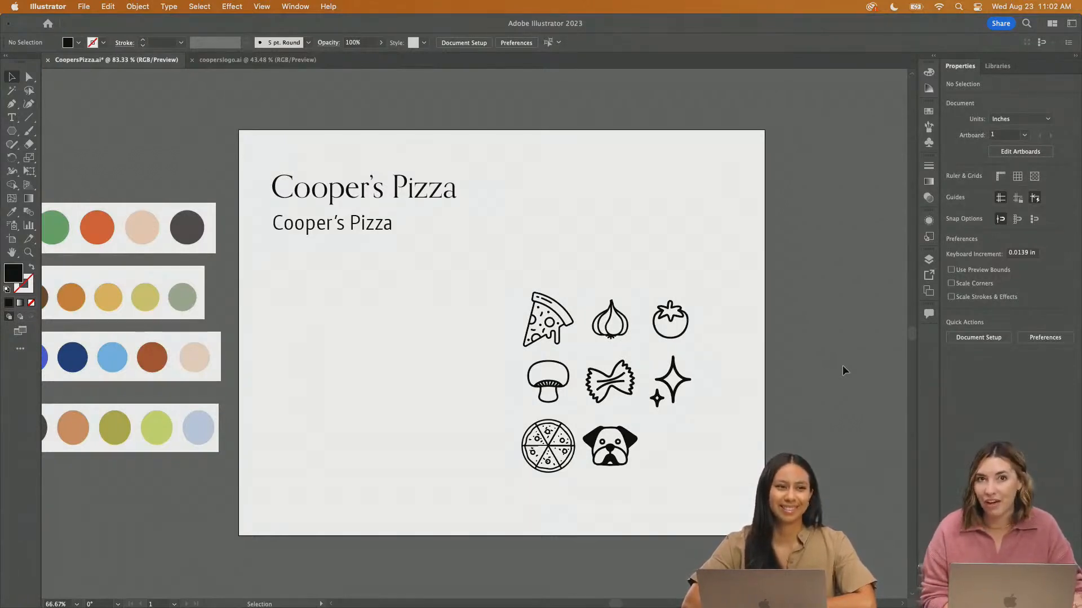
Examine the four color palettes beside the Cooper's Pizza artboard in Illustrator.
{"action": "scroll", "coordinate": [575, 307], "scroll_direction": "left", "scroll_amount": 5}
{"action": "scroll", "coordinate": [572, 305], "scroll_direction": "right", "scroll_amount": 2}
{"action": "scroll", "coordinate": [571, 304], "scroll_direction": "down", "scroll_amount": 1}
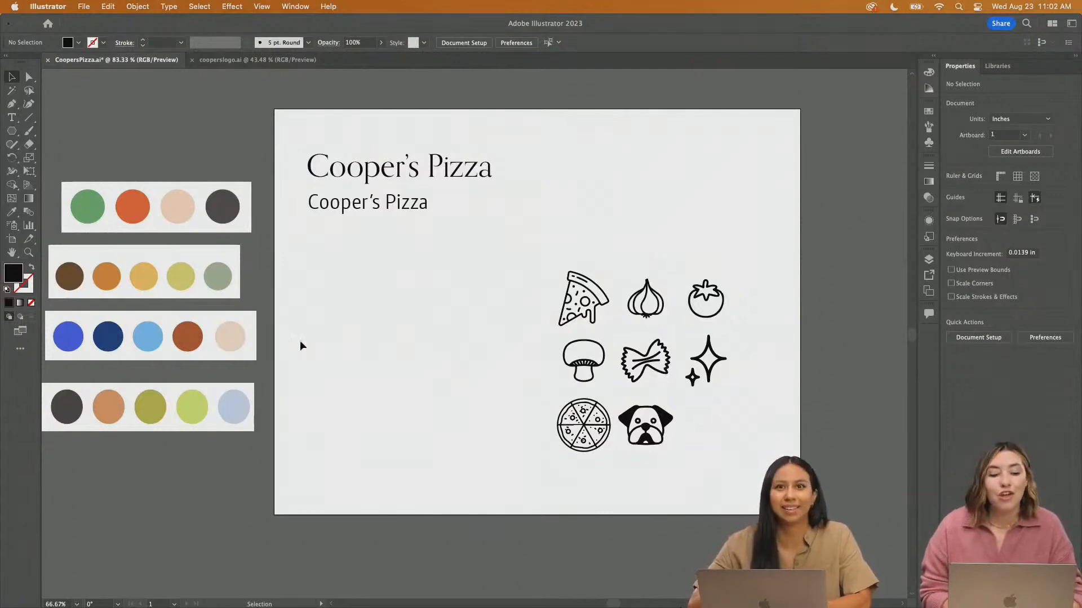
{"action": "scroll", "coordinate": [453, 397], "scroll_direction": "left", "scroll_amount": 2}
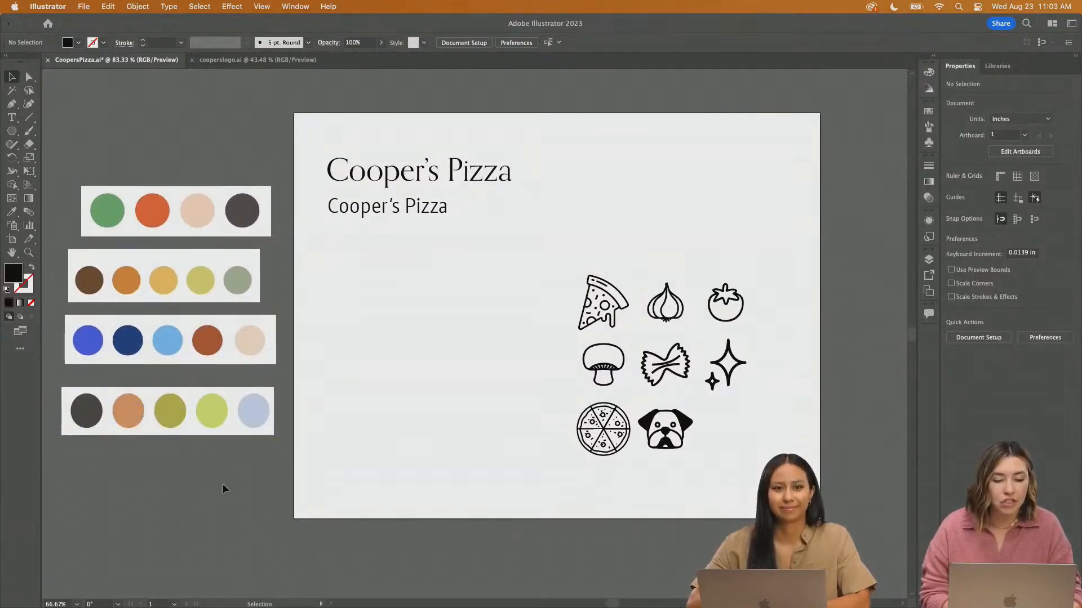
Switch to Chrome, browse the color specialist's palette posts on Instagram, and return to the Cooper's Pizza artboard in Illustrator.
{"action": "mouse_move", "coordinate": [536, 590]}
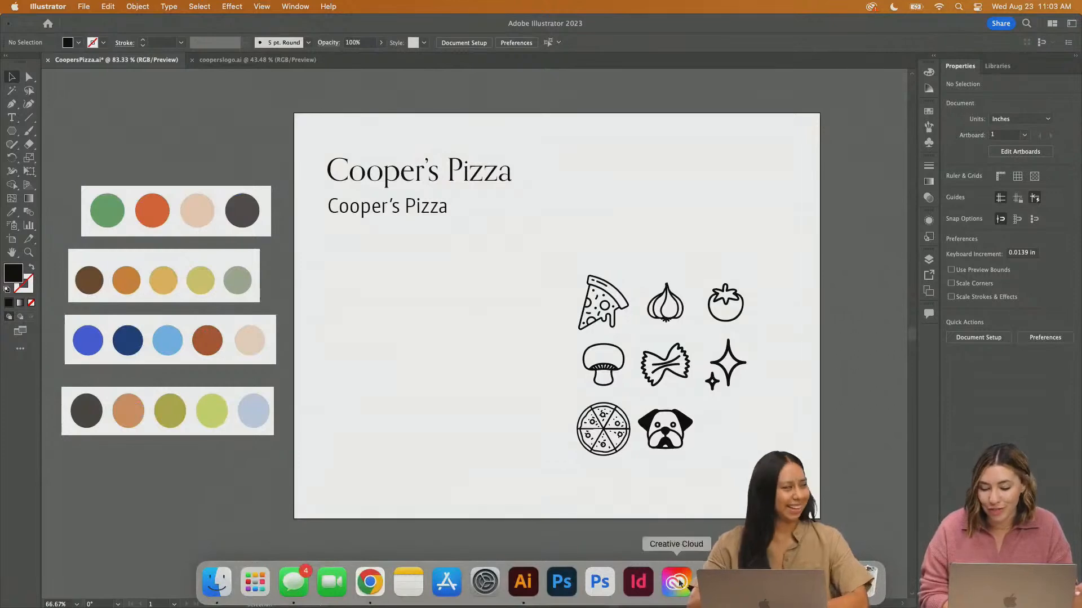
{"action": "left_click", "coordinate": [370, 582]}
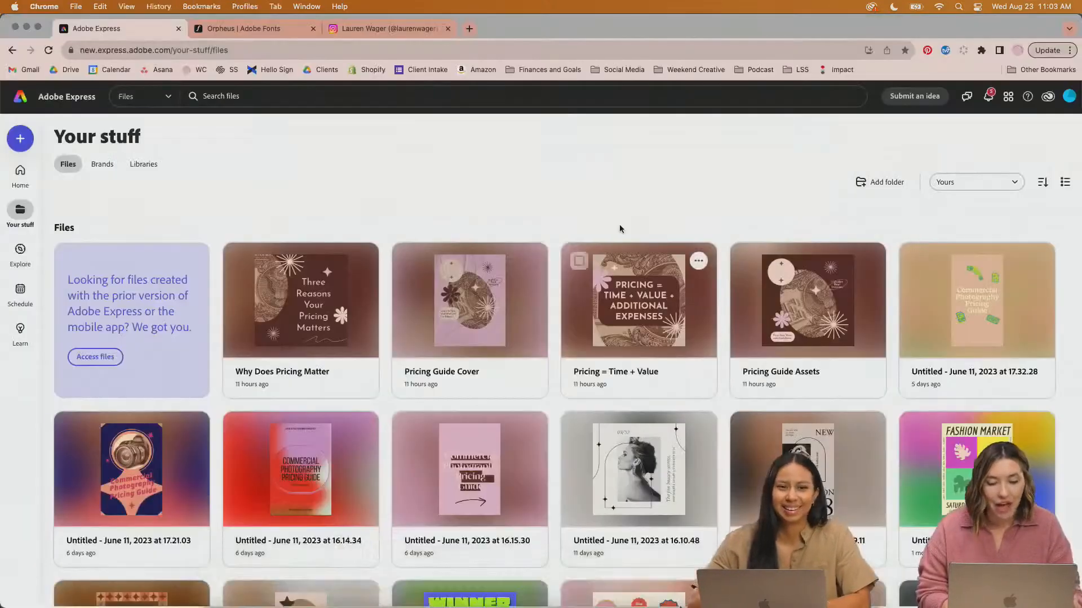
{"action": "left_click", "coordinate": [393, 29]}
{"action": "scroll", "coordinate": [898, 235], "scroll_direction": "up", "scroll_amount": 3}
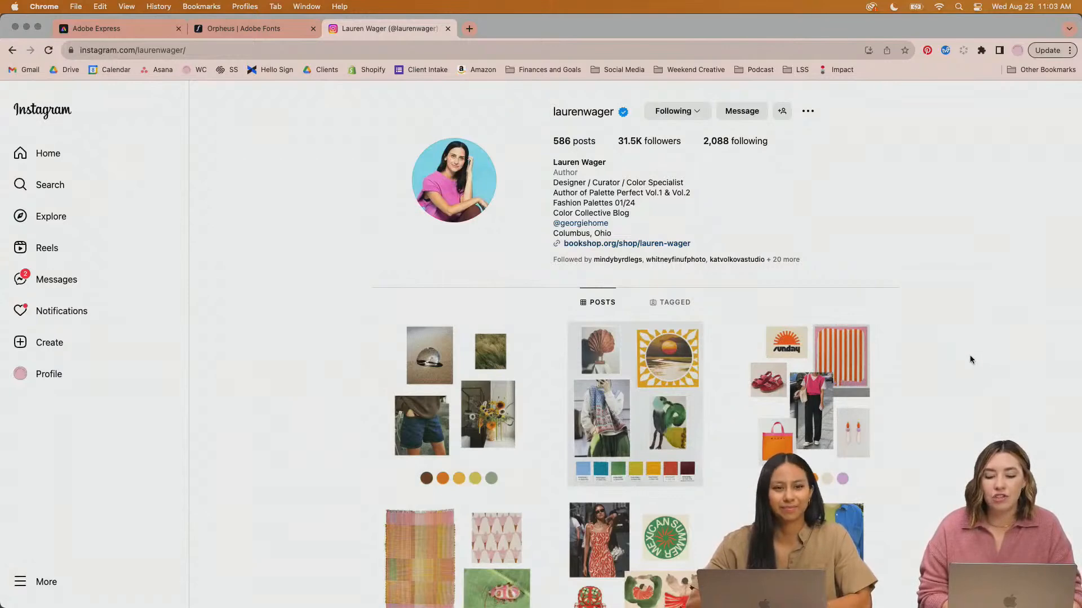
{"action": "scroll", "coordinate": [970, 360], "scroll_direction": "down", "scroll_amount": 5}
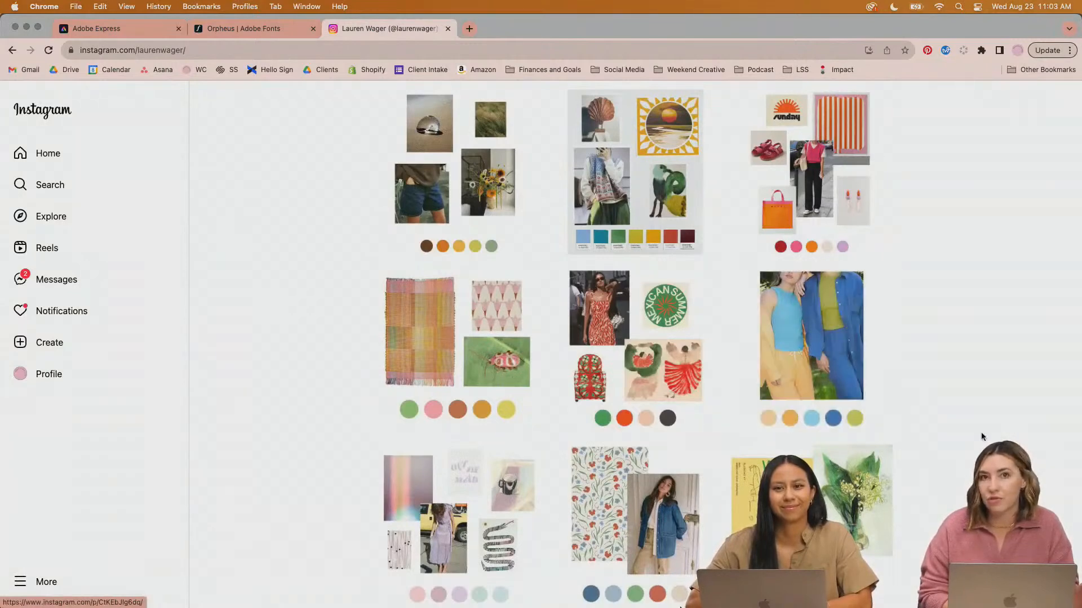
{"action": "scroll", "coordinate": [981, 439], "scroll_direction": "down", "scroll_amount": 3}
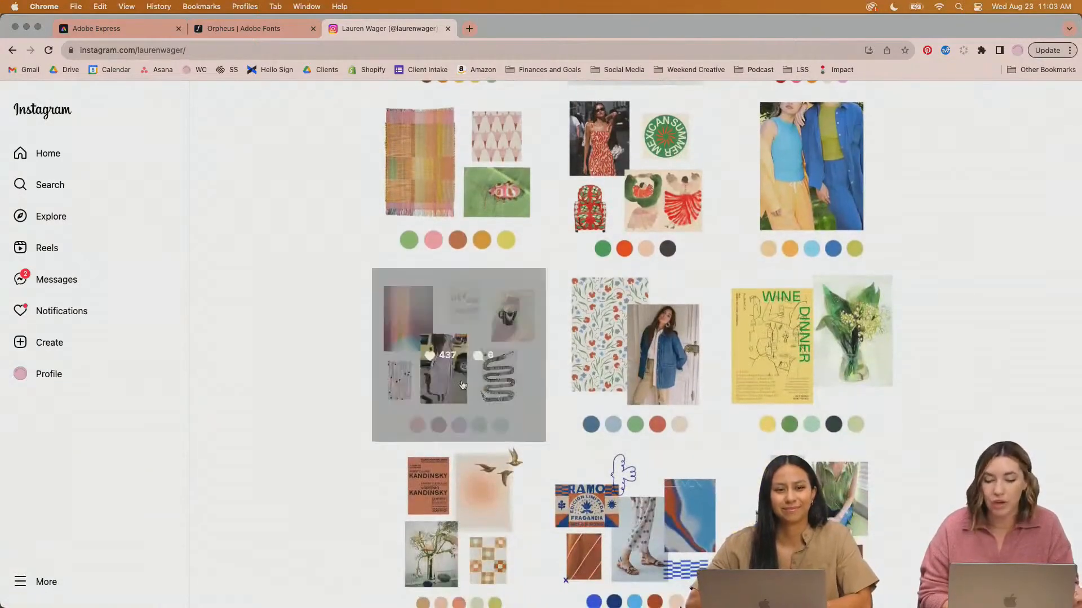
{"action": "mouse_move", "coordinate": [376, 607]}
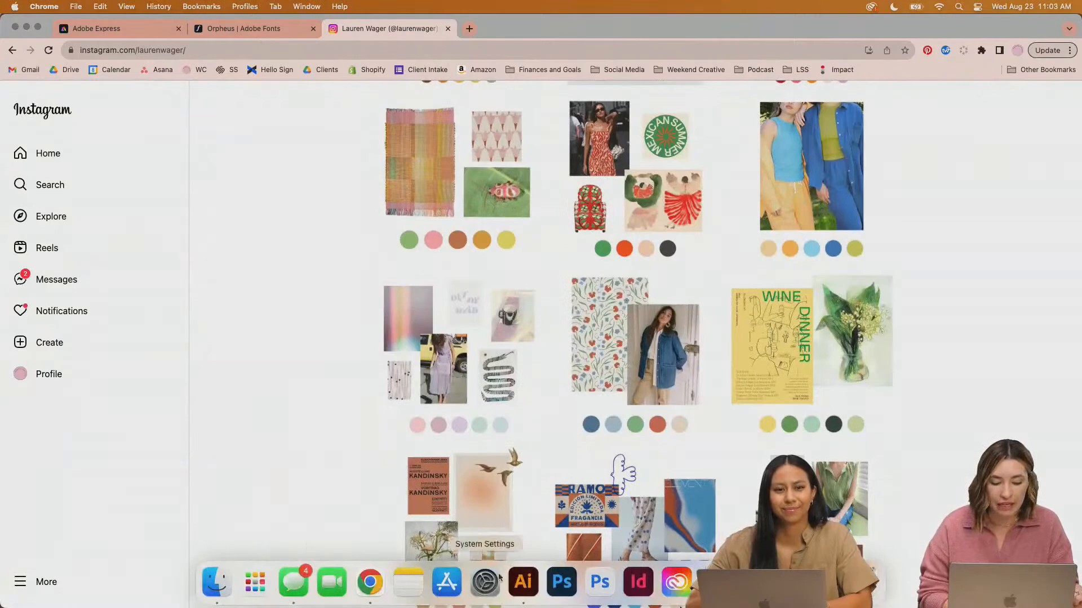
{"action": "left_click", "coordinate": [524, 583]}
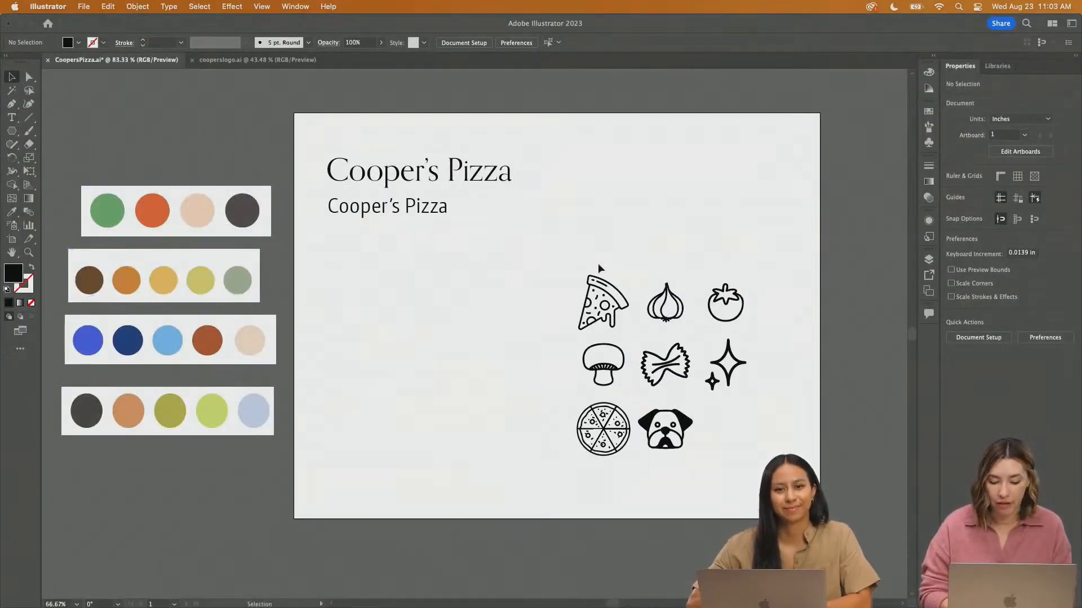
Draw a black square about 0.96 in wide below the Cooper's Pizza lettering.
{"action": "key", "text": "m"}
{"action": "left_click_drag", "start_coordinate": [329, 237], "coordinate": [374, 282]}
{"action": "left_click", "coordinate": [428, 285]}
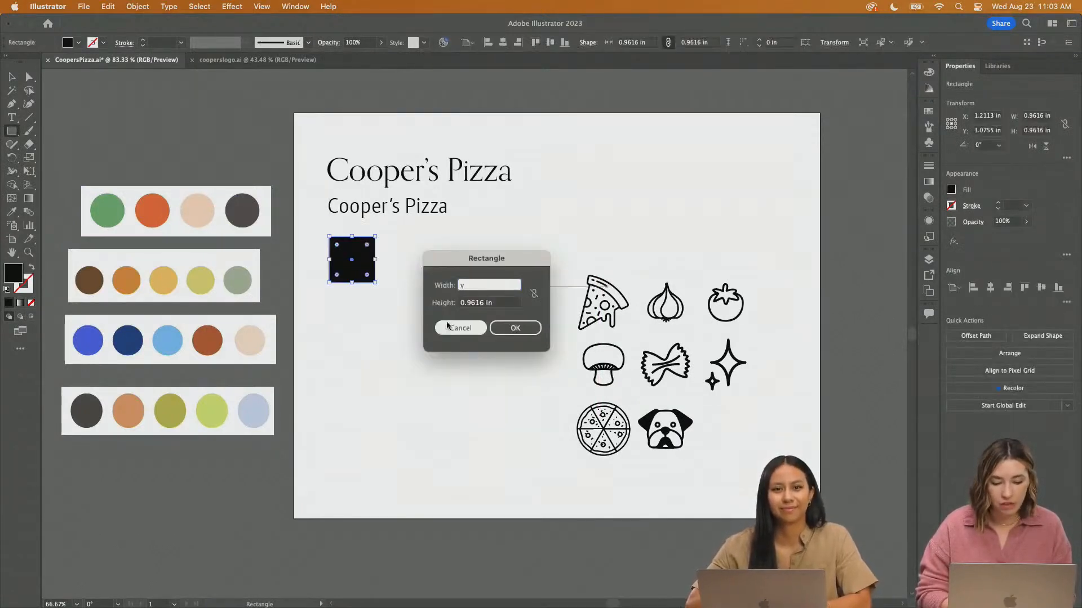
{"action": "left_click", "coordinate": [455, 328]}
{"action": "key", "text": "v"}
{"action": "left_click", "coordinate": [428, 292]}
Duplicate the black square into a row of five and scale the row down to squares about 0.76 in wide.
{"action": "left_click", "coordinate": [351, 263]}
{"action": "left_click_drag", "start_coordinate": [351, 265], "coordinate": [551, 266], "text": "alt"}
{"action": "left_click_drag", "start_coordinate": [543, 332], "coordinate": [386, 291]}
{"action": "left_click_drag", "start_coordinate": [564, 283], "coordinate": [515, 282]}
{"action": "left_click", "coordinate": [512, 347]}
{"action": "key", "text": "super+z"}
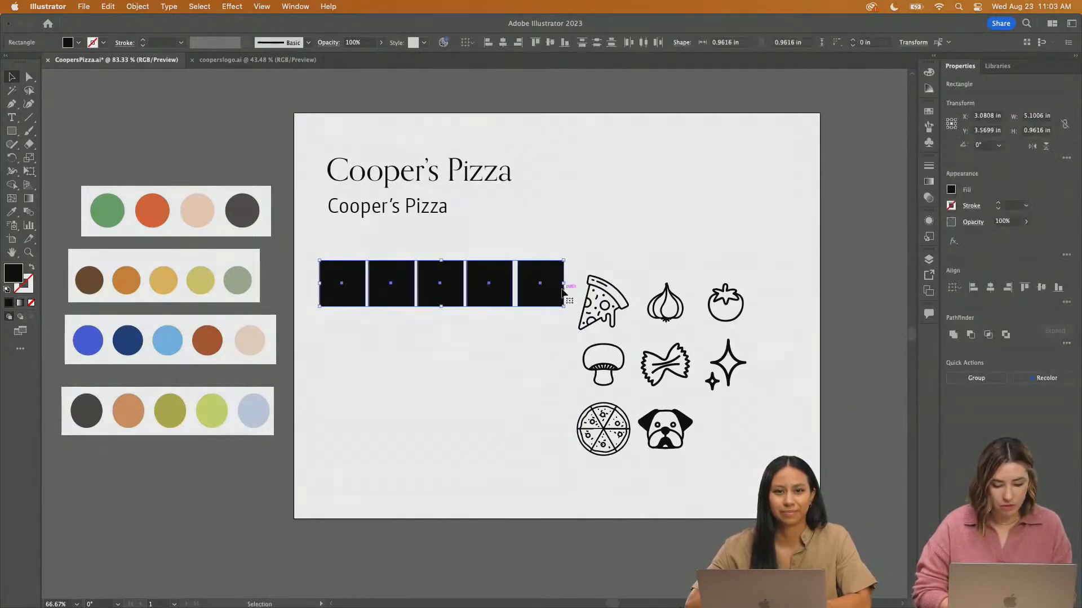
{"action": "left_click_drag", "start_coordinate": [564, 287], "coordinate": [512, 286]}
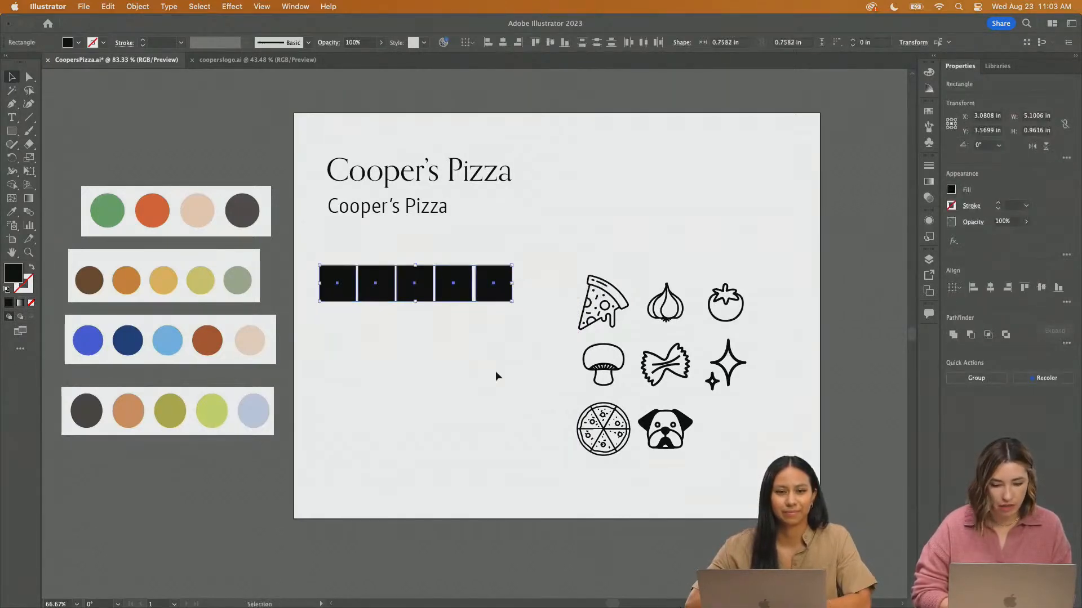
{"action": "left_click", "coordinate": [460, 340]}
Fill the first square with the orange-red sampled from the top palette using the Eyedropper.
{"action": "key", "text": "z"}
{"action": "left_click", "coordinate": [476, 305]}
{"action": "scroll", "coordinate": [476, 305], "scroll_direction": "left", "scroll_amount": 8}
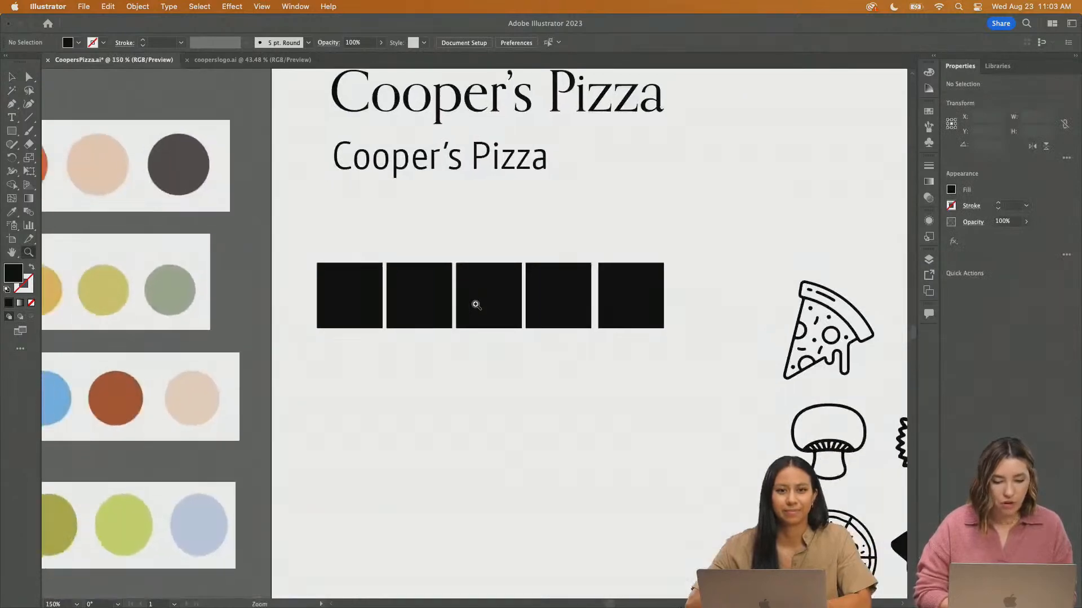
{"action": "scroll", "coordinate": [504, 361], "scroll_direction": "down", "scroll_amount": 3}
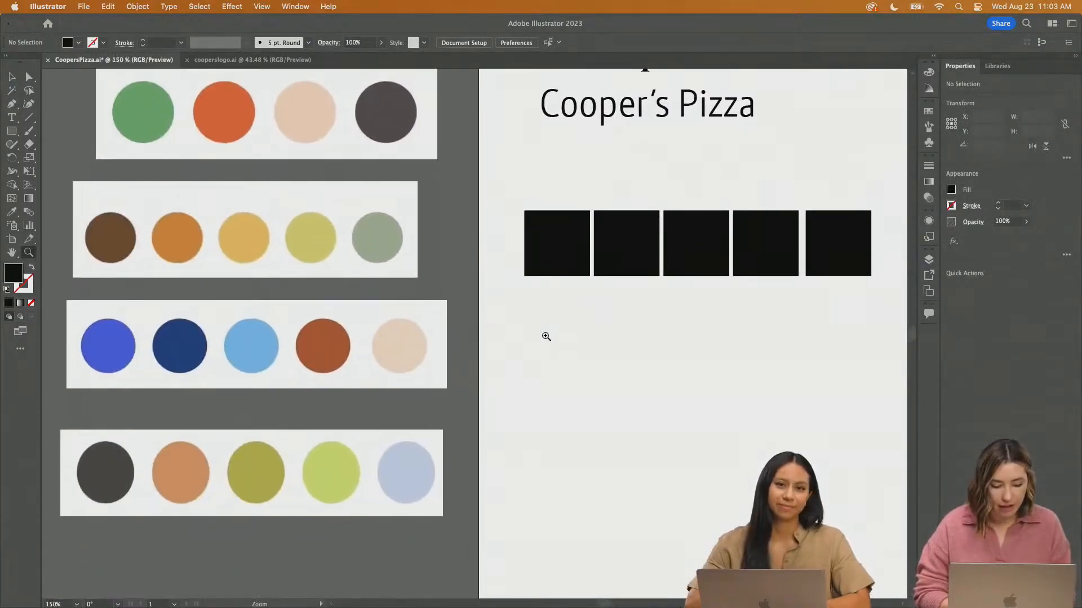
{"action": "left_click", "coordinate": [611, 326], "text": "alt"}
{"action": "scroll", "coordinate": [611, 326], "scroll_direction": "right", "scroll_amount": 1}
{"action": "key", "text": "v"}
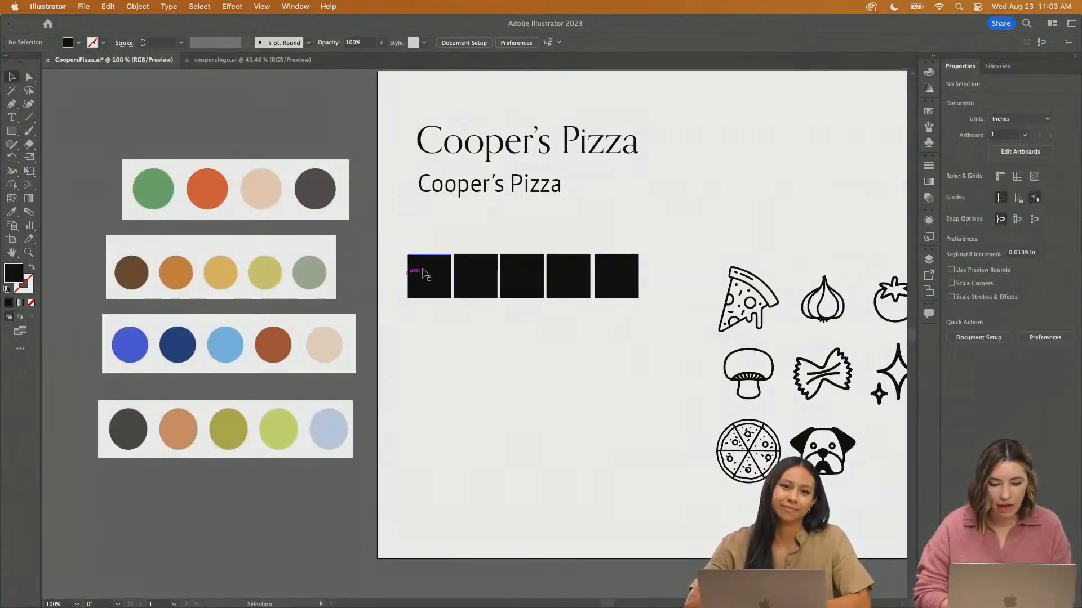
{"action": "left_click", "coordinate": [416, 275]}
{"action": "key", "text": "i"}
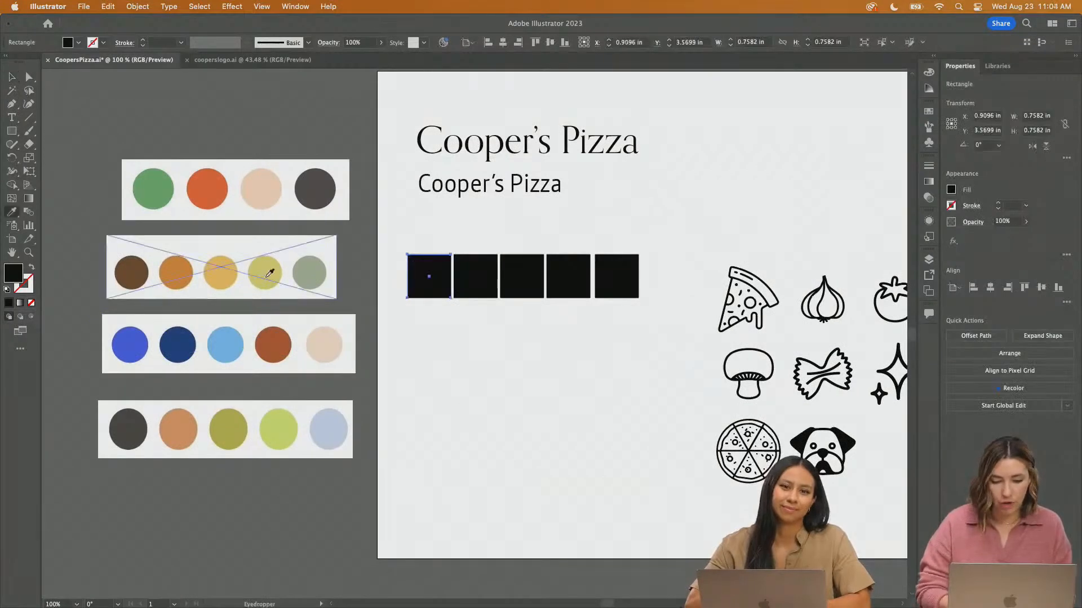
{"action": "left_click", "coordinate": [202, 186]}
{"action": "key", "text": "v"}
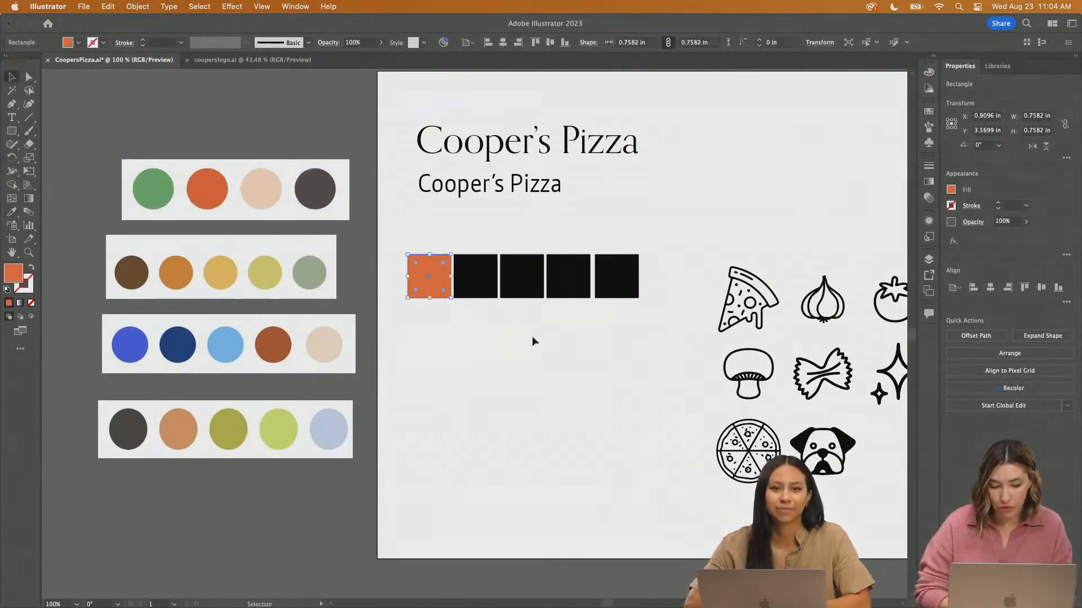
{"action": "left_click", "coordinate": [532, 336]}
Fill the second square with the third palette's bright blue and the third square with the fourth palette's lime green.
{"action": "left_click", "coordinate": [479, 262]}
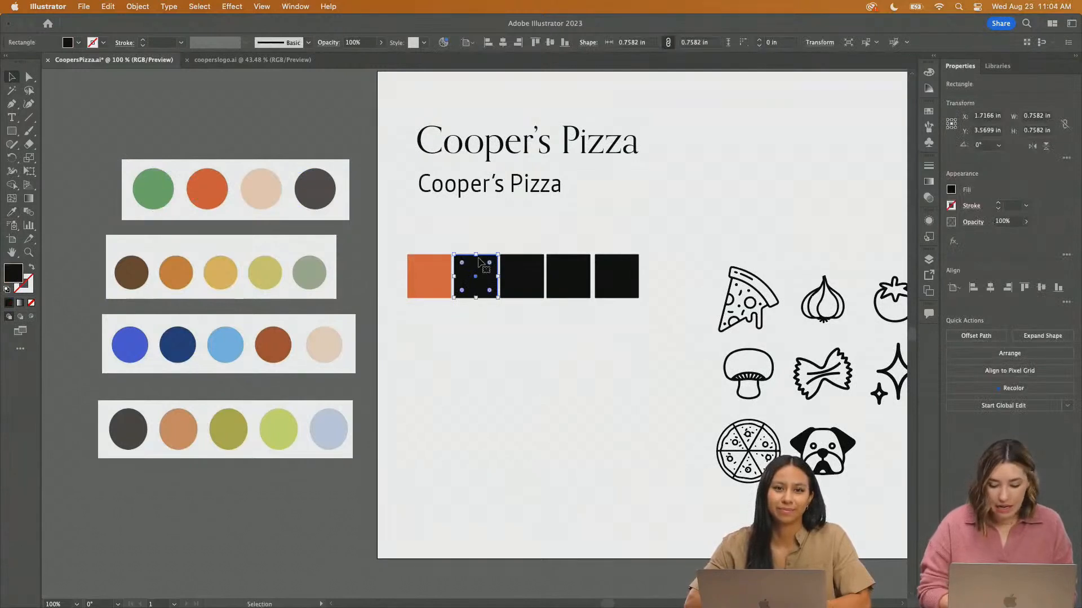
{"action": "key", "text": "i"}
{"action": "left_click", "coordinate": [130, 344]}
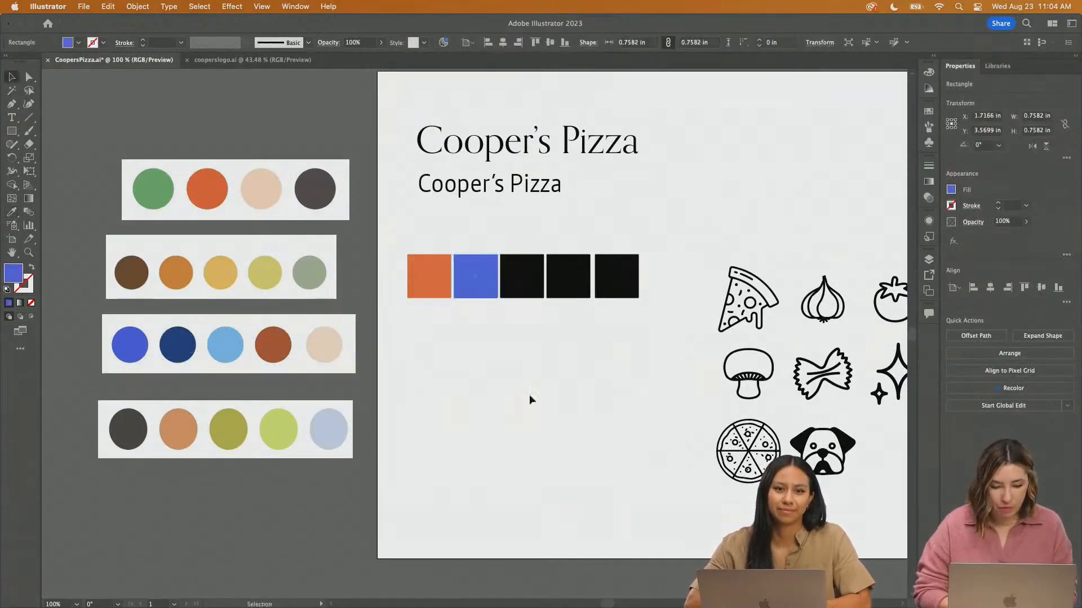
{"action": "left_click", "coordinate": [529, 395]}
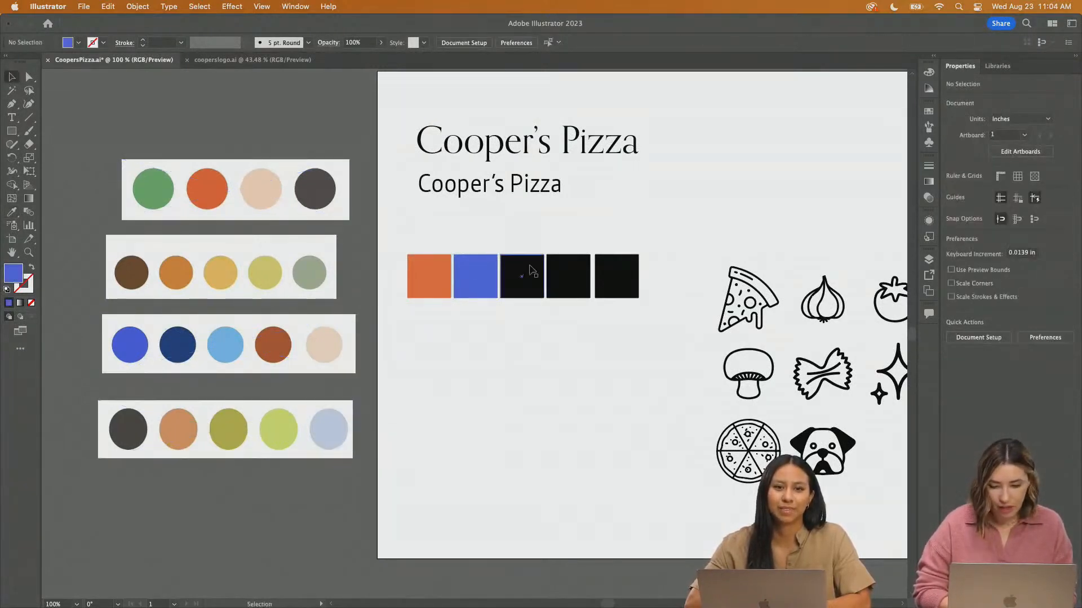
{"action": "left_click", "coordinate": [532, 271]}
{"action": "key", "text": "i"}
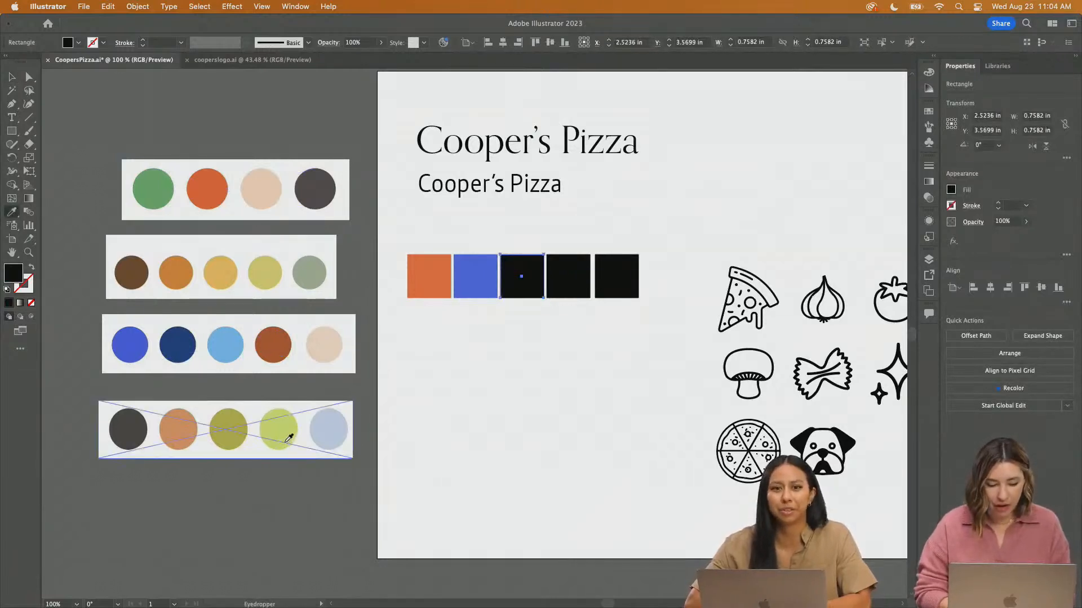
{"action": "left_click", "coordinate": [292, 426]}
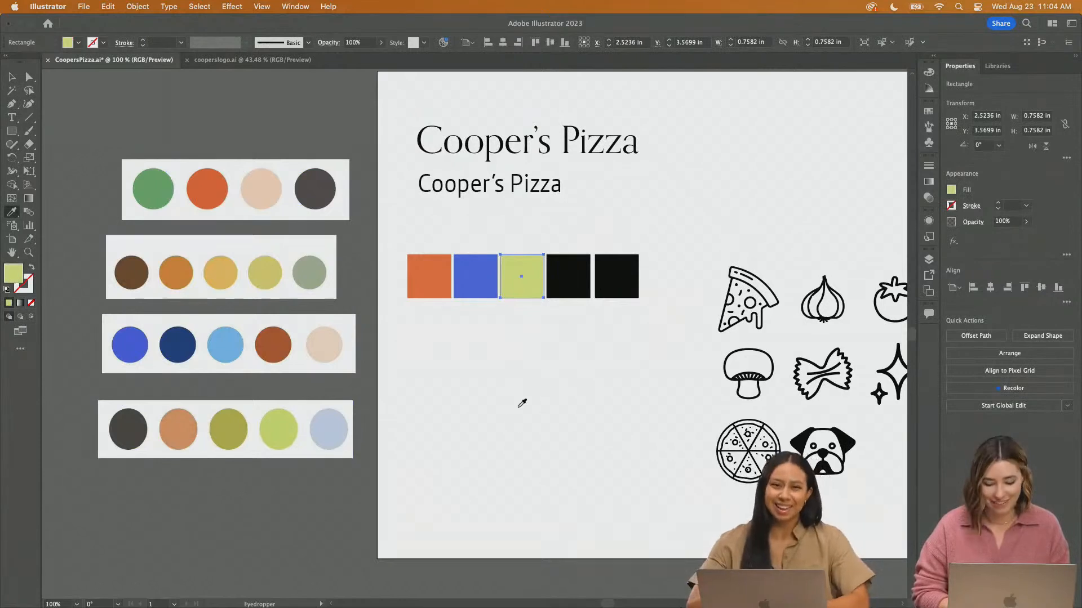
Fill the fourth and fifth squares with the rust brown and beige sampled from the third palette.
{"action": "left_click", "coordinate": [586, 268], "text": "super"}
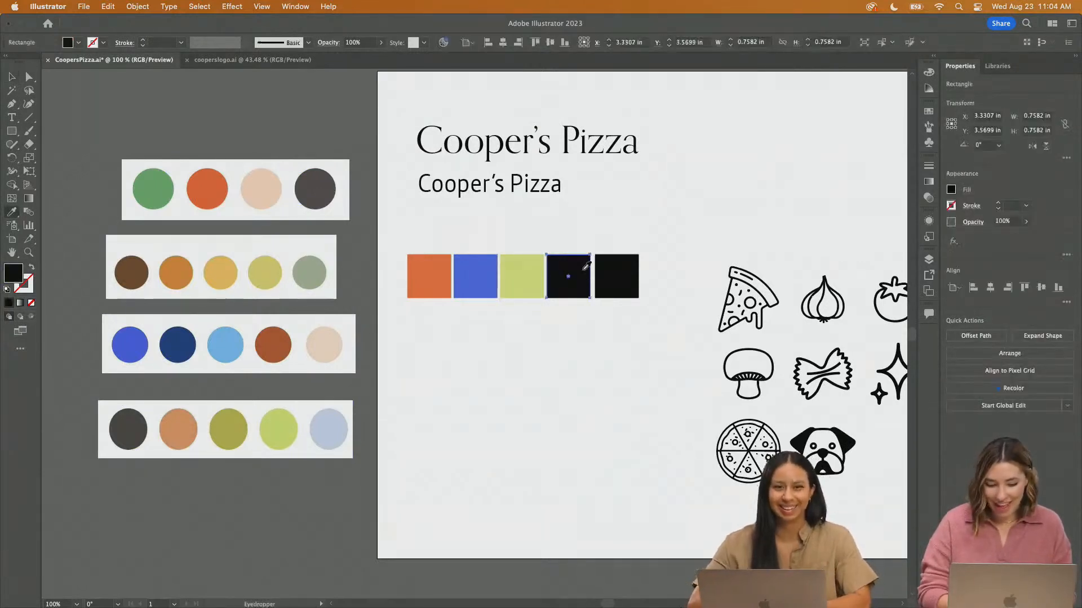
{"action": "left_click", "coordinate": [270, 341]}
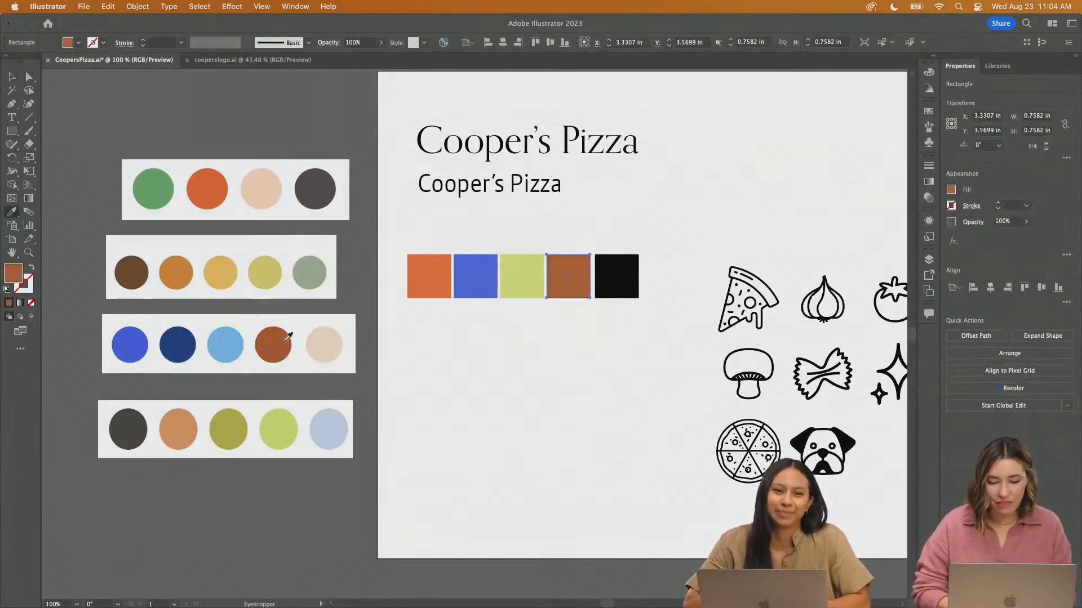
{"action": "left_click", "coordinate": [604, 348], "text": "super"}
{"action": "left_click", "coordinate": [628, 278], "text": "super"}
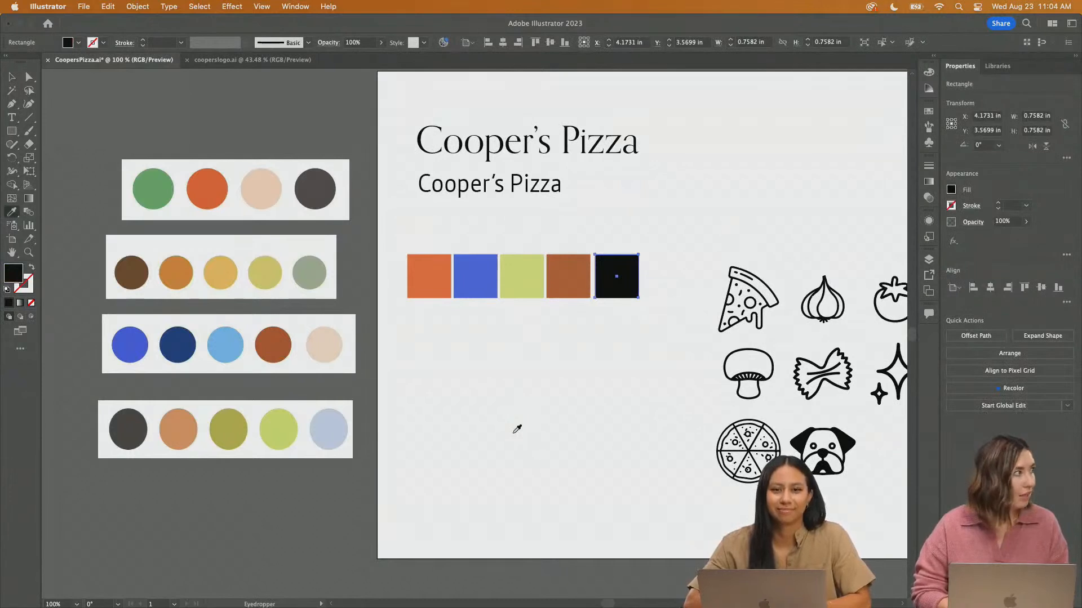
{"action": "left_click", "coordinate": [345, 344]}
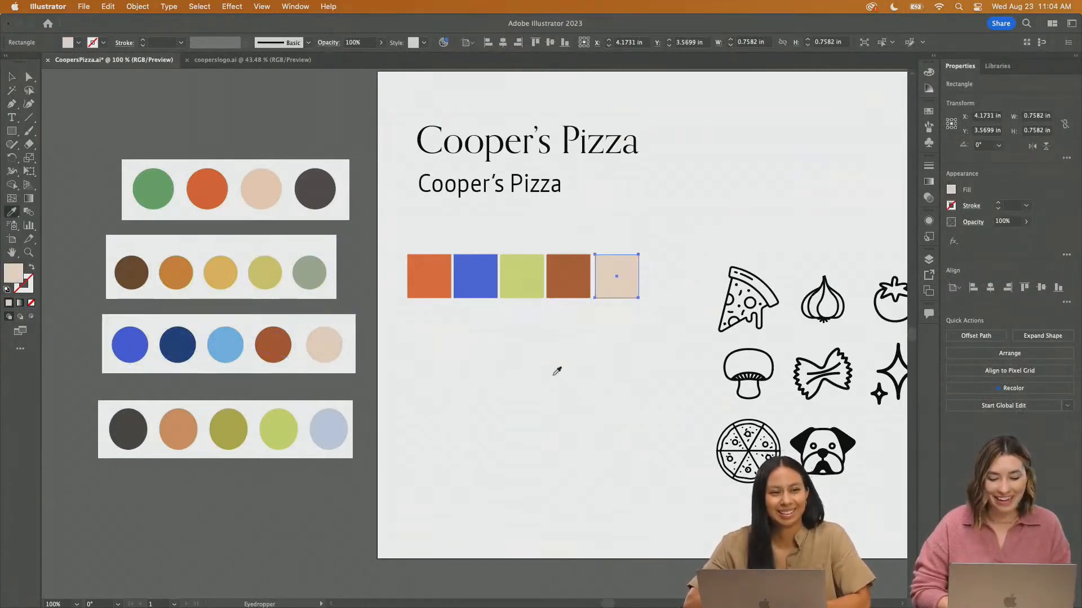
{"action": "left_click", "coordinate": [553, 378], "text": "super"}
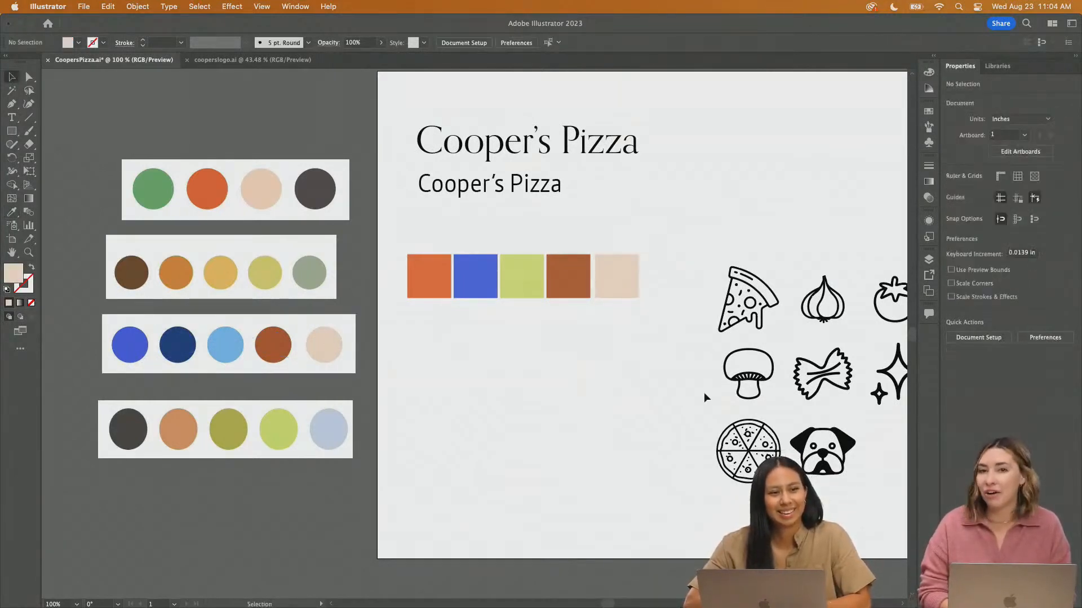